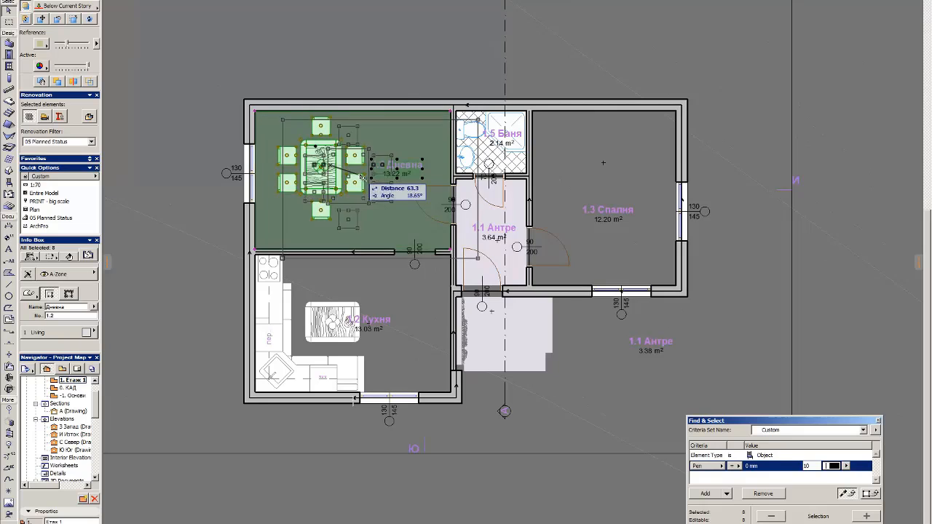
# Step: Select all room zones with the kitchen and dining furniture and move them outside the house plan, to its west side
pyautogui.click(389, 170)
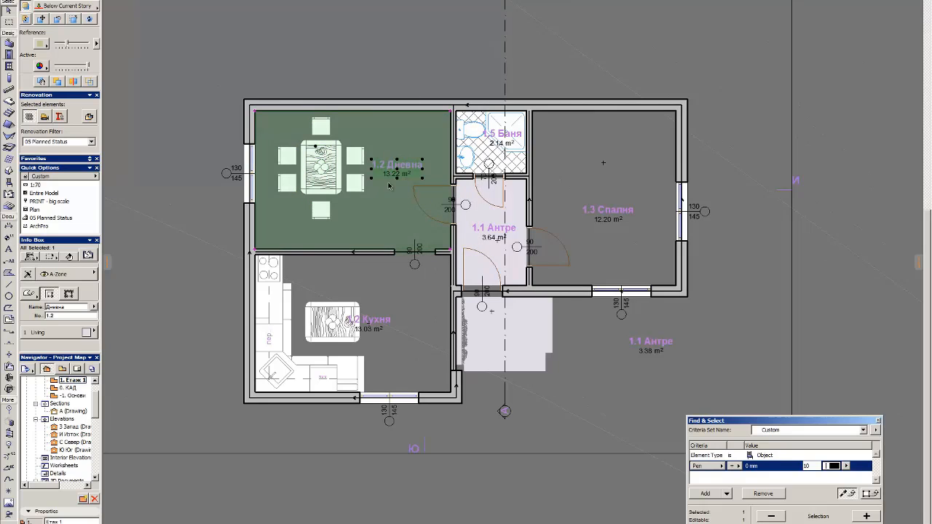
pyautogui.keyDown('shift'); pyautogui.click(312, 165); pyautogui.keyUp('shift')
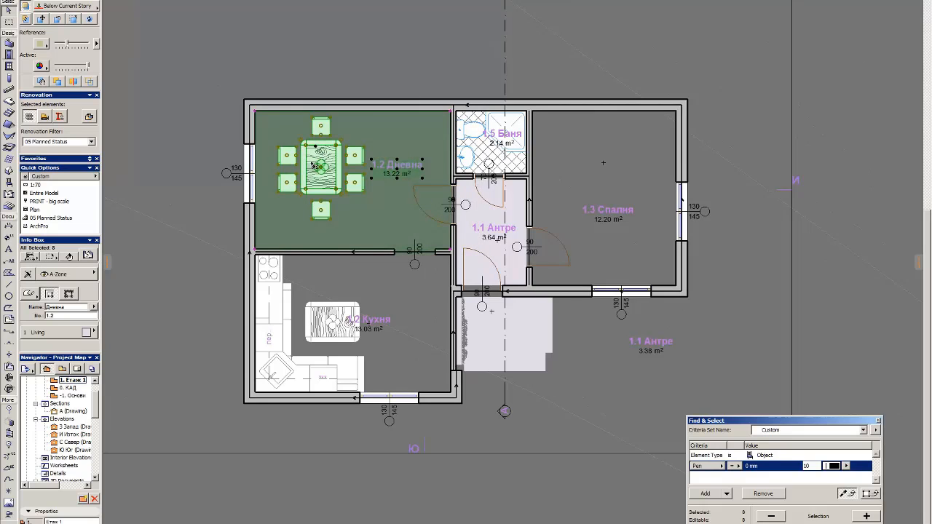
pyautogui.scroll(-3, 419, 202)
pyautogui.moveTo(313, 135); pyautogui.dragTo(575, 317)
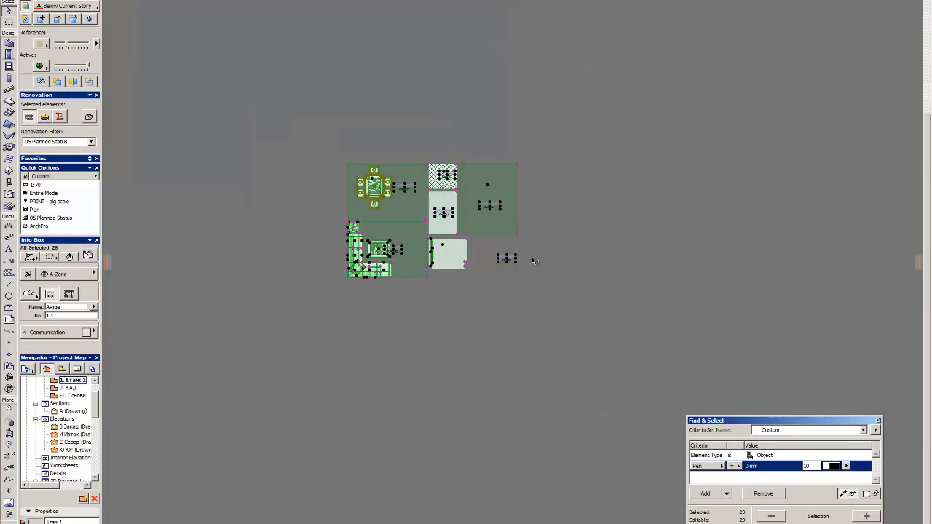
pyautogui.scroll(-2, 456, 268)
pyautogui.hotkey('ctrl', 'd')
pyautogui.click(502, 261)
pyautogui.click(318, 264)
pyautogui.click(609, 259)
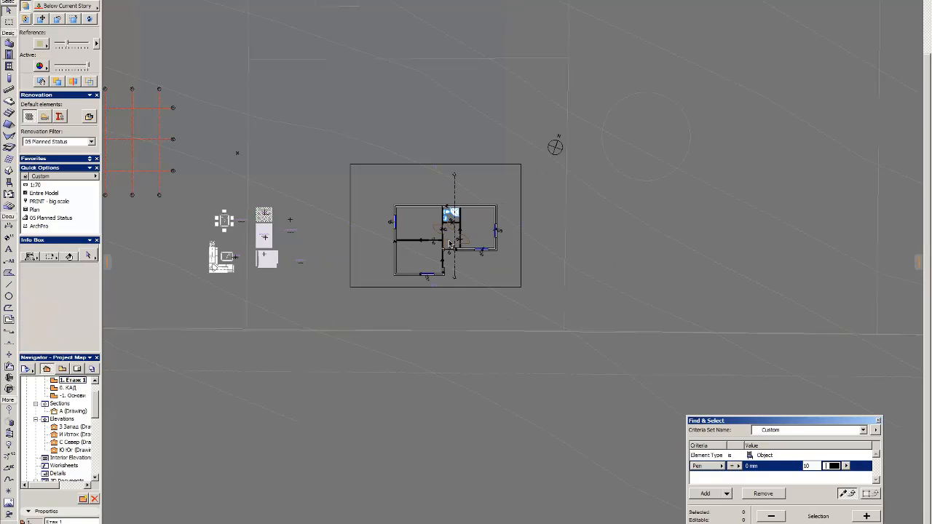
# Step: Move the bathroom's shower, toilet and washbasin onto the relocated bathroom zone outside the plan
pyautogui.scroll(4, 437, 204)
pyautogui.moveTo(408, 99); pyautogui.dragTo(525, 219)
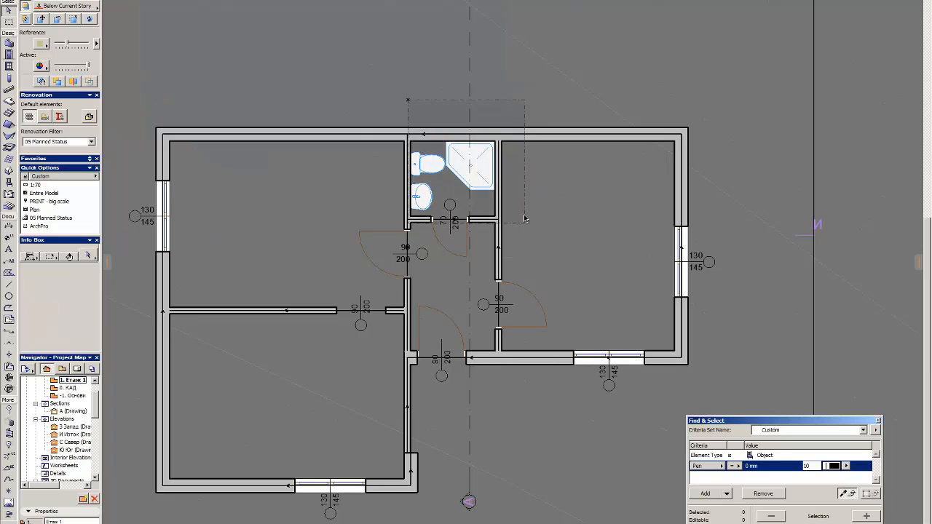
pyautogui.click(512, 215)
pyautogui.scroll(-3, 826, 254)
pyautogui.moveTo(724, 217); pyautogui.dragTo(386, 215)
pyautogui.scroll(2, 402, 222)
pyautogui.click(402, 204)
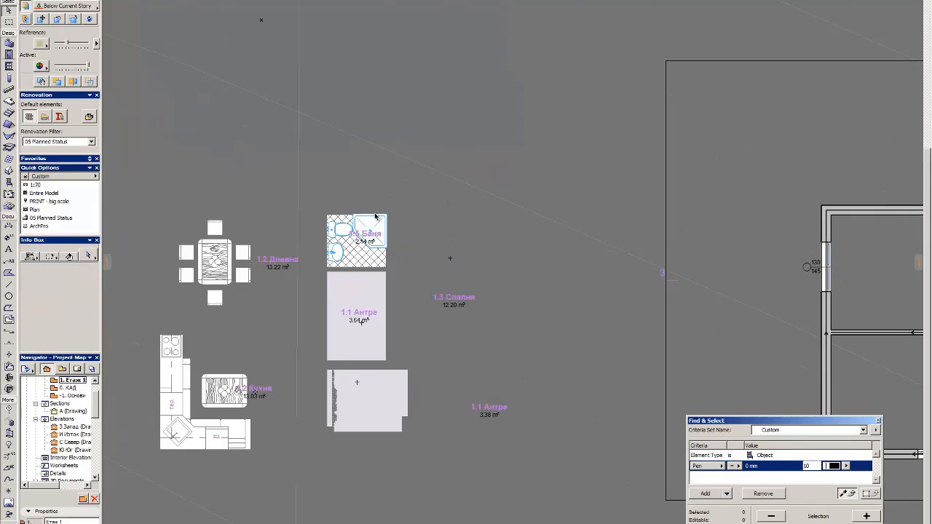
# Step: Delete the south exterior wall of the bedroom and hallway together with its window and entrance door
pyautogui.scroll(-3, 375, 216)
pyautogui.scroll(3, 794, 236)
pyautogui.click(578, 247)
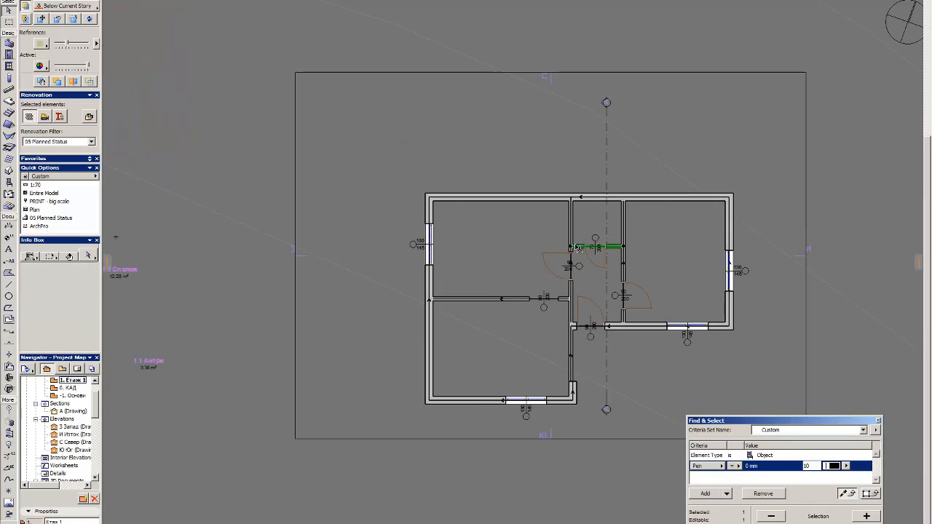
pyautogui.click(452, 184)
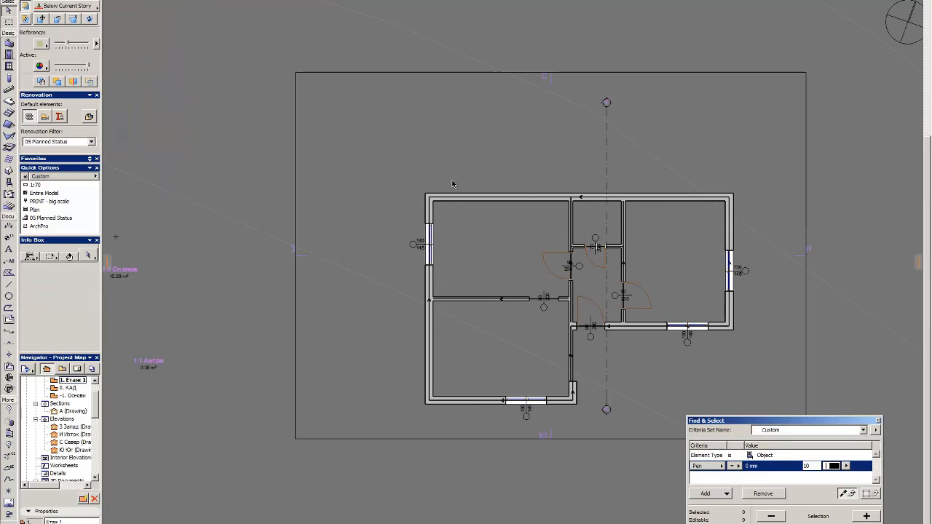
pyautogui.click(656, 337)
pyautogui.press('Delete')
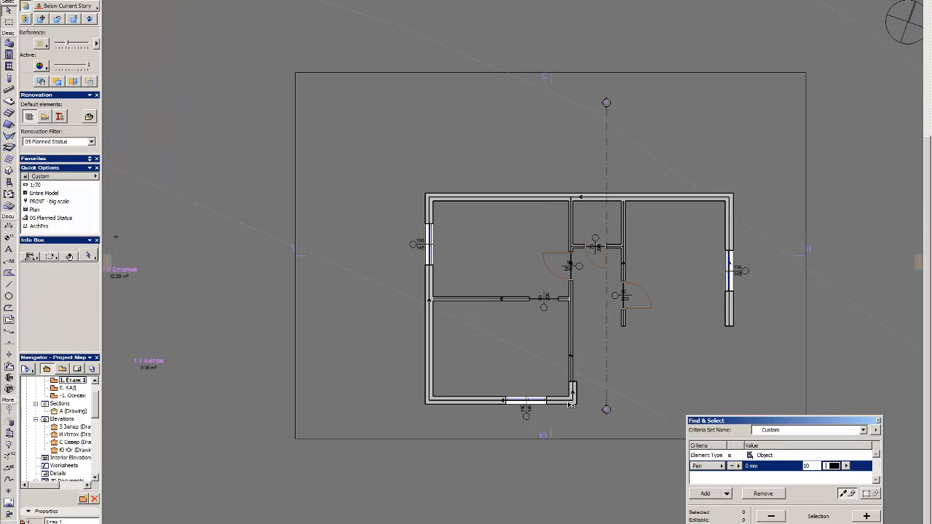
# Step: Extend the kitchen's south exterior wall eastward and the east exterior wall southward until they meet, closing a rectangular outline
pyautogui.scroll(3, 566, 402)
pyautogui.click(561, 402)
pyautogui.scroll(-3, 562, 401)
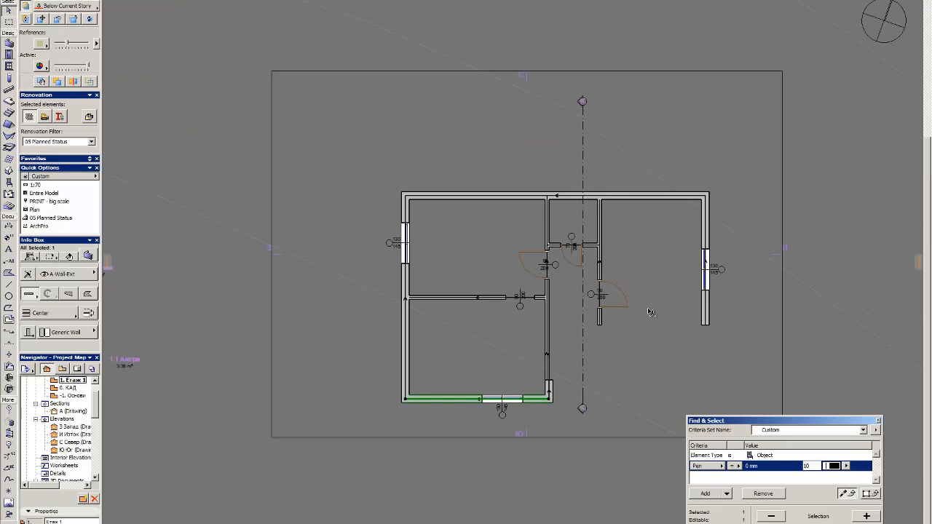
pyautogui.keyDown('shift'); pyautogui.click(706, 313); pyautogui.keyUp('shift')
pyautogui.click(597, 342)
pyautogui.click(600, 320)
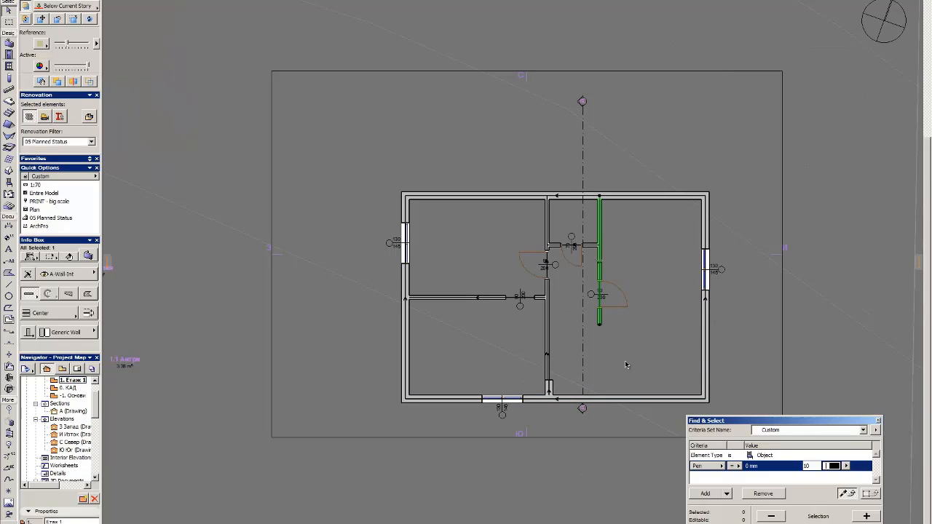
# Step: Delete the horizontal partition between the former living room and kitchen, including its door opening
pyautogui.click(620, 364)
pyautogui.click(477, 299)
pyautogui.press('Delete')
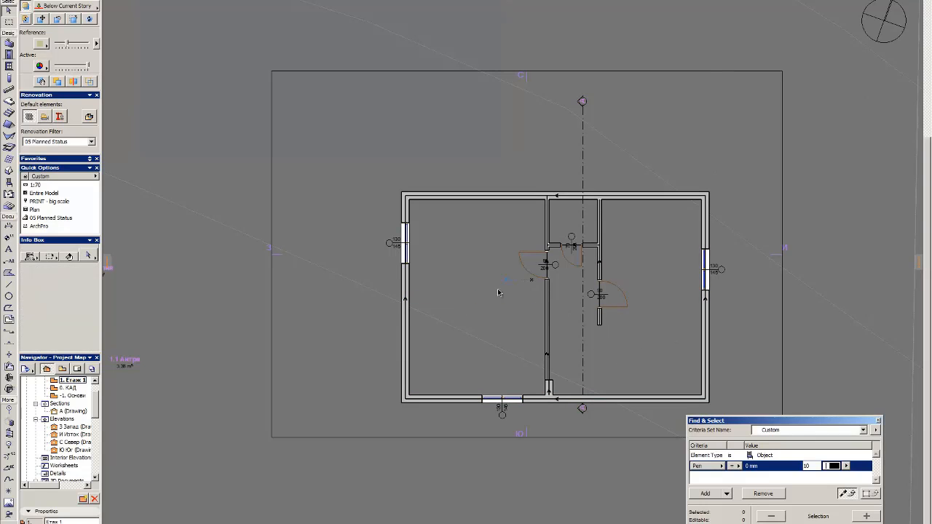
# Step: Copy the west exterior wall a short distance eastward into the house to form a narrow parallel strip
pyautogui.click(404, 337)
pyautogui.moveTo(404, 338)
pyautogui.mouseDown()
pyautogui.moveTo(426, 343)
pyautogui.moveTo(413, 341)
pyautogui.mouseUp()
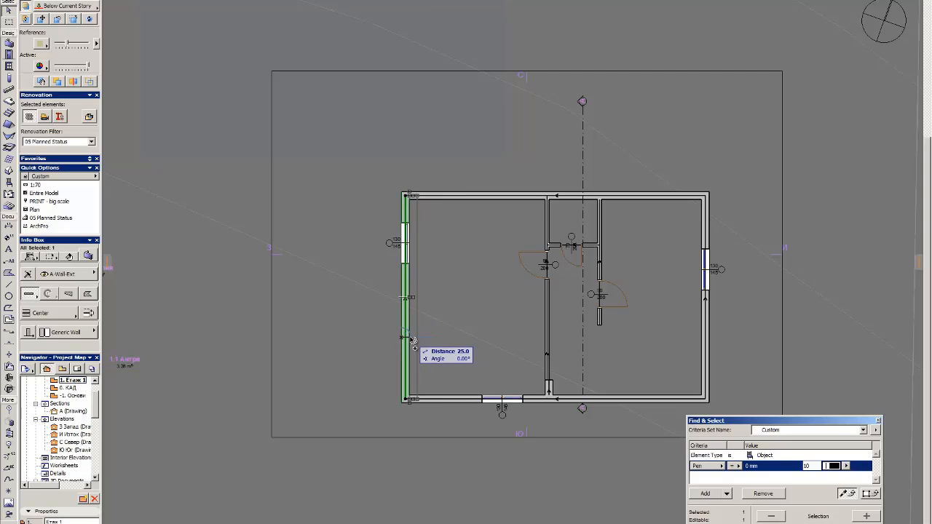
pyautogui.press('Return')
pyautogui.click(419, 253)
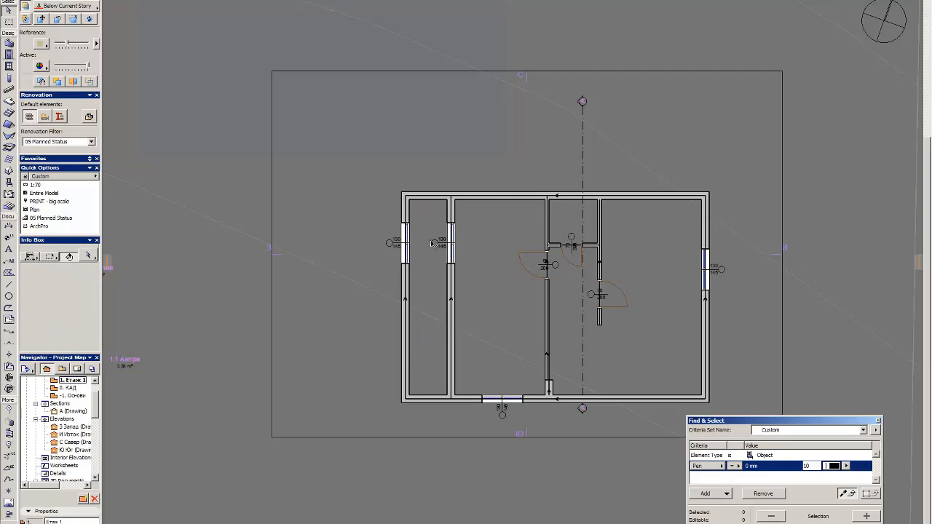
# Step: Delete the windows from the west exterior wall and its copy, and the door from the long middle partition
pyautogui.click(435, 244)
pyautogui.press('Delete')
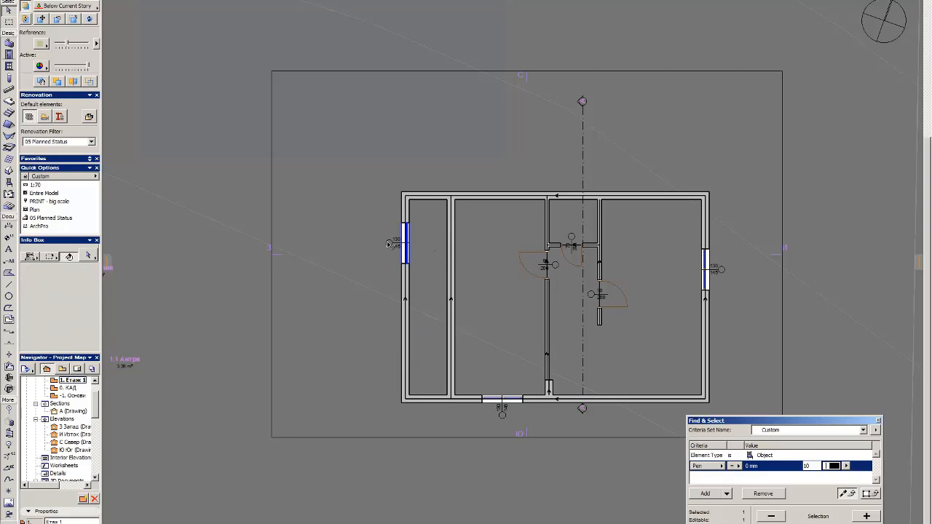
pyautogui.press('Delete')
pyautogui.click(557, 270)
pyautogui.press('Delete')
# Step: Delete the short exterior wall stub between the middle partition's southern end and the south wall
pyautogui.click(547, 290)
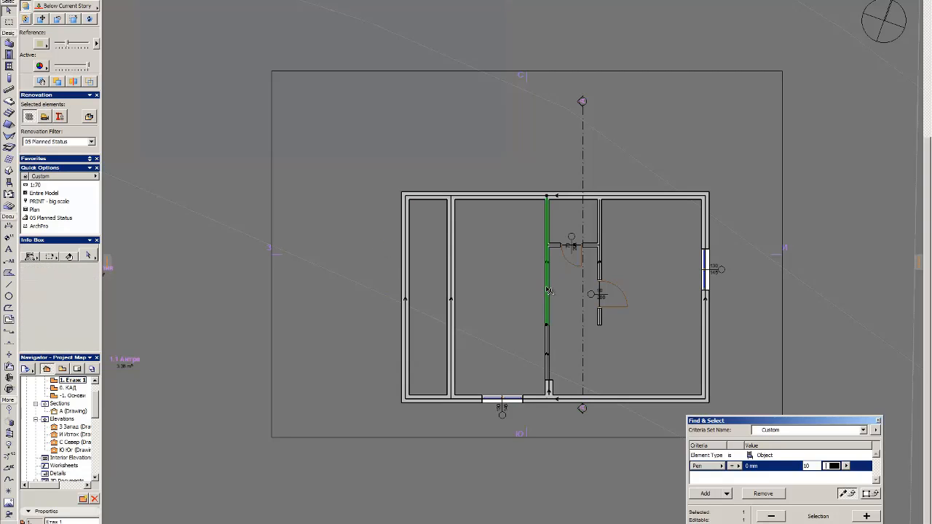
pyautogui.click(539, 346)
pyautogui.click(547, 387)
pyautogui.press('Delete')
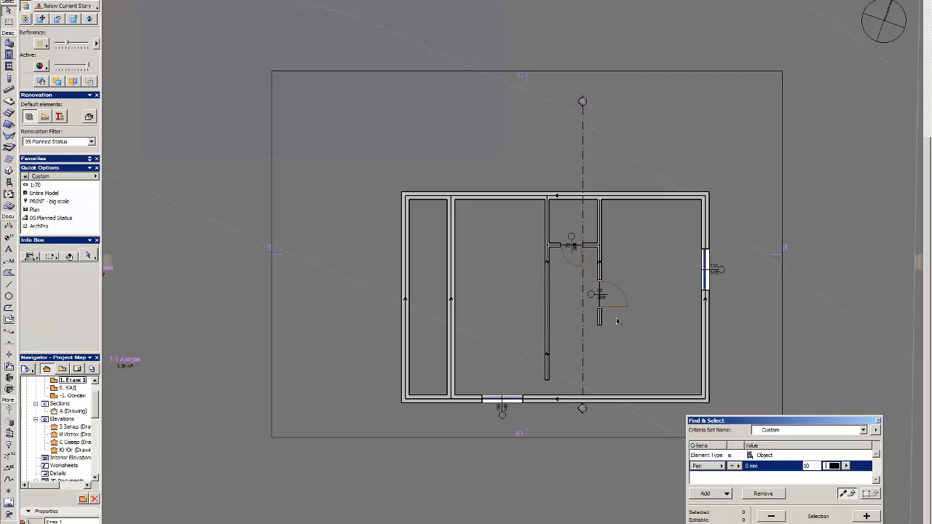
# Step: Isolate the exterior walls, select them all to check their height and thickness settings, and bring the hidden interior walls back
pyautogui.click(602, 320)
pyautogui.click(660, 193)
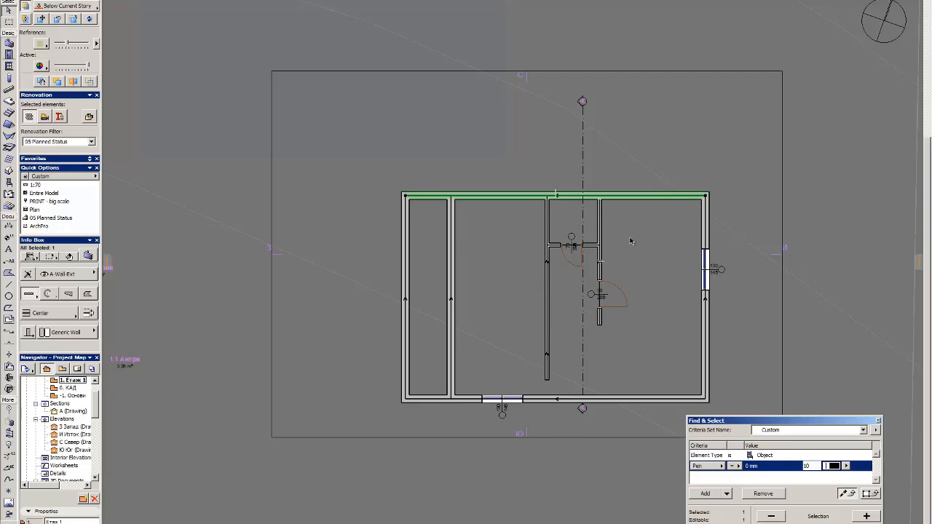
pyautogui.hotkey('ctrl', 'shift', 'h')
pyautogui.click(613, 212)
pyautogui.keyDown('alt'); pyautogui.click(607, 199); pyautogui.keyUp('alt')
pyautogui.hotkey('ctrl', 'a')
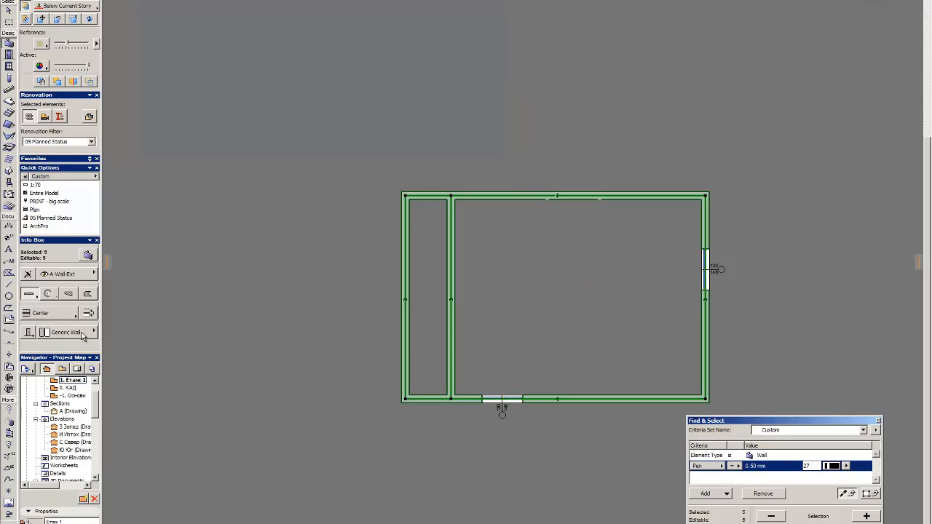
pyautogui.scroll(-3, 84, 326)
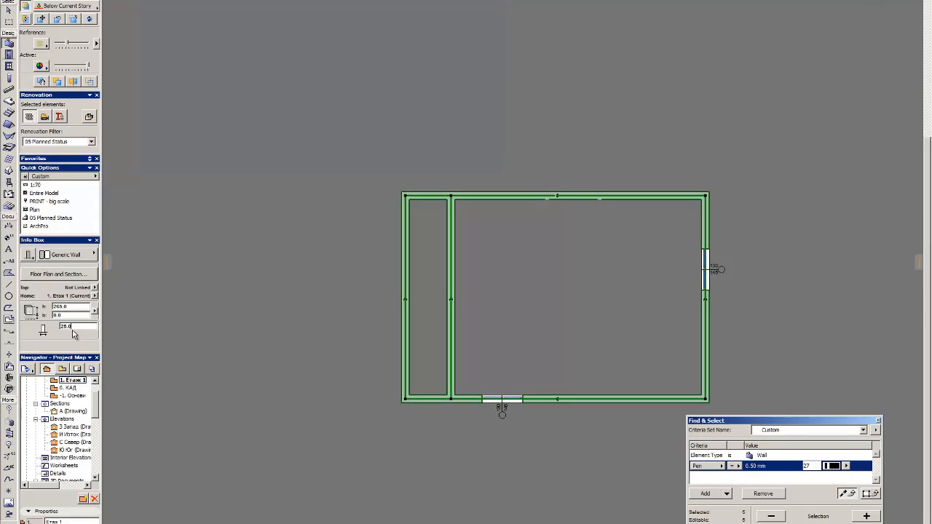
pyautogui.press('Escape')
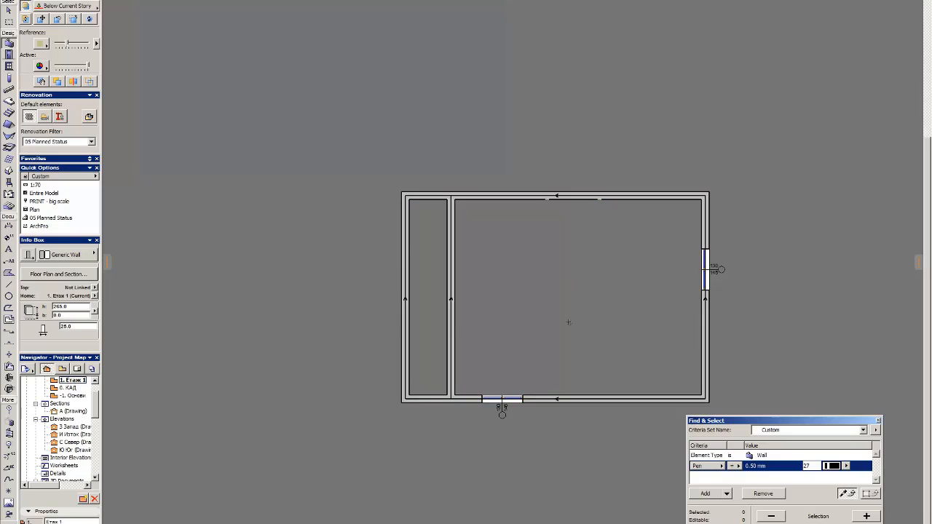
pyautogui.hotkey('ctrl', 'z')
# Step: Move the south wall's window eastward so that it sits in line with the partition holding the 90/200 door
pyautogui.scroll(3, 528, 426)
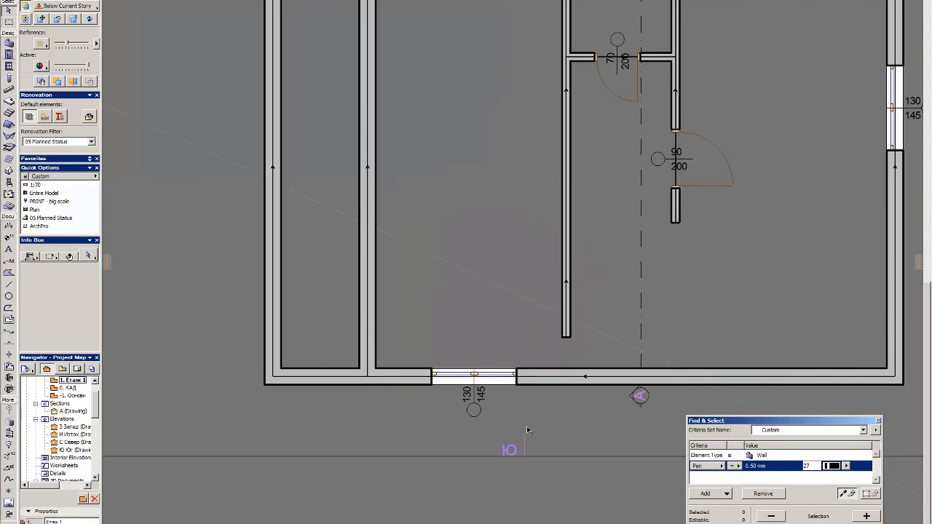
pyautogui.click(465, 412)
pyautogui.moveTo(485, 405); pyautogui.dragTo(676, 406)
pyautogui.click(677, 305)
pyautogui.scroll(-3, 674, 319)
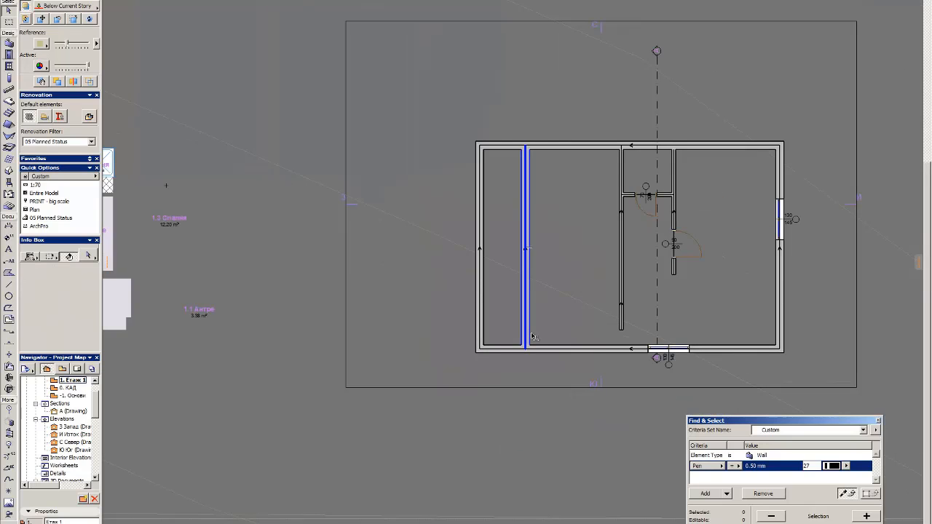
pyautogui.click(525, 249)
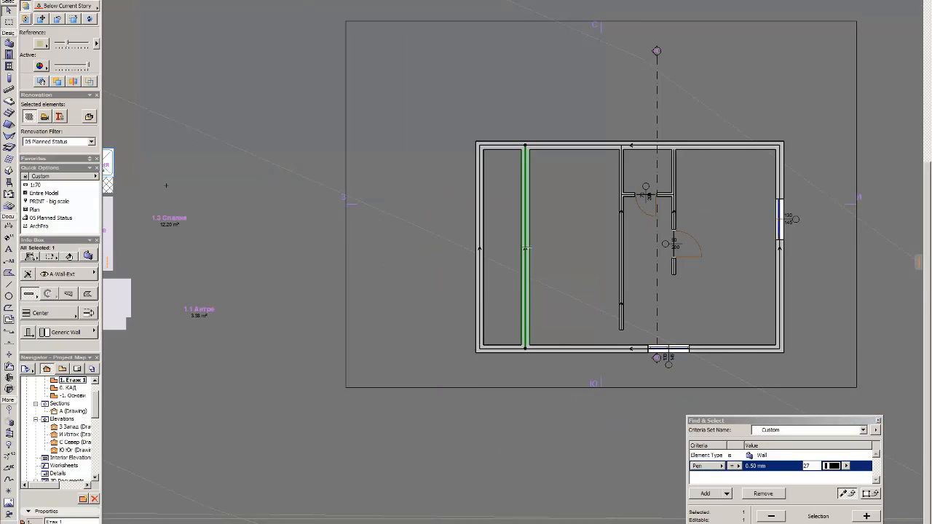
pyautogui.click(695, 268)
pyautogui.click(522, 296)
pyautogui.scroll(3, 519, 300)
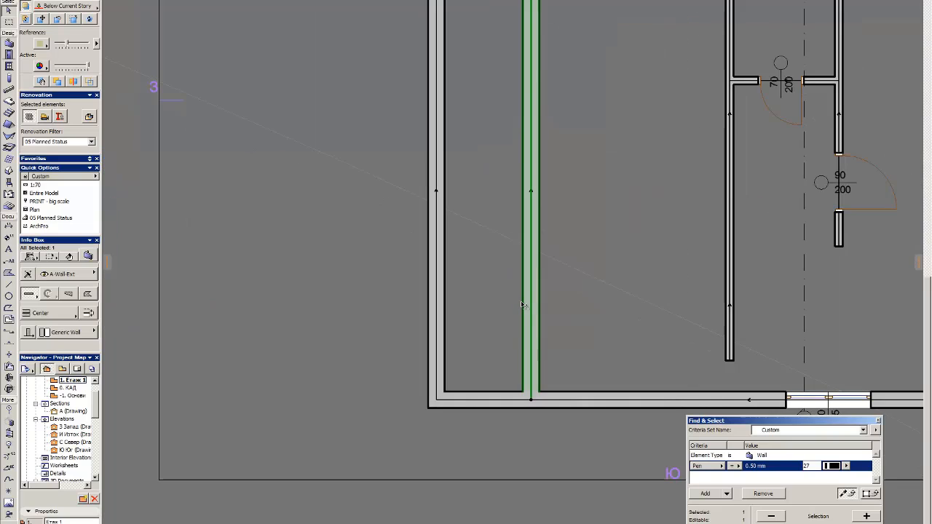
pyautogui.click(562, 311)
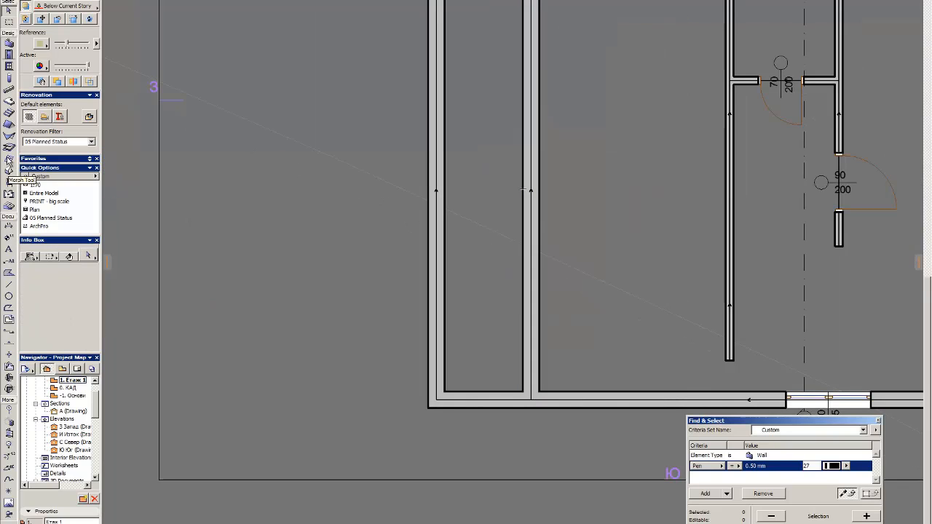
# Step: Set the default stair to s0 from the Embedded Library and place it just east of the copied wall
pyautogui.doubleClick(9, 113)
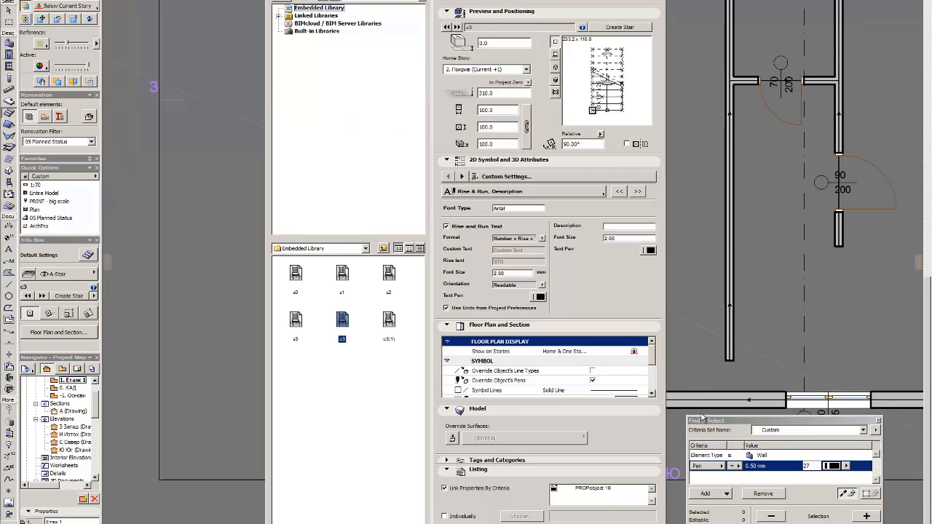
pyautogui.click(300, 337)
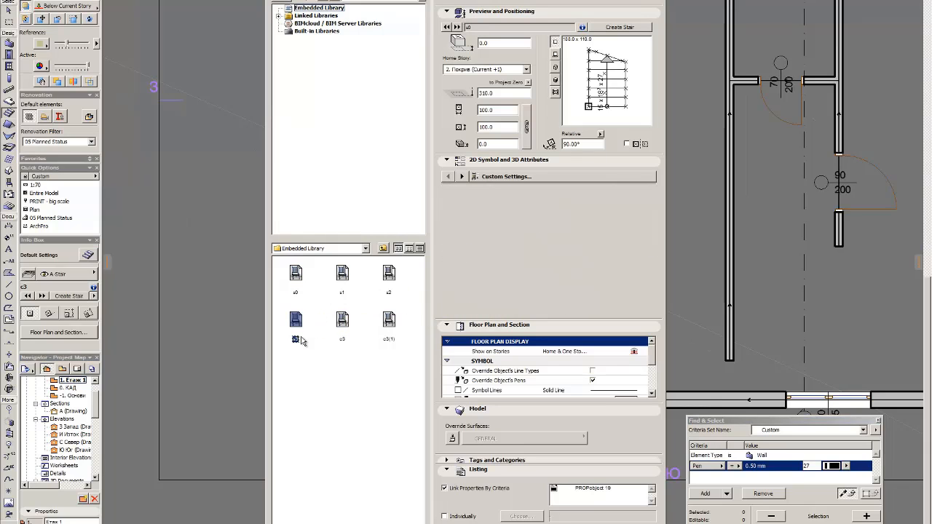
pyautogui.click(345, 321)
pyautogui.click(308, 285)
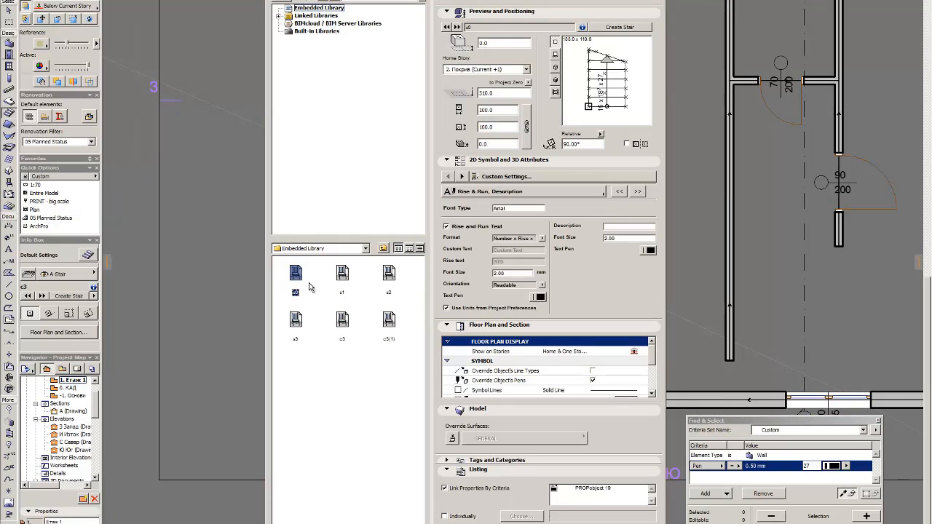
pyautogui.click(345, 284)
pyautogui.click(306, 284)
pyautogui.press('Return')
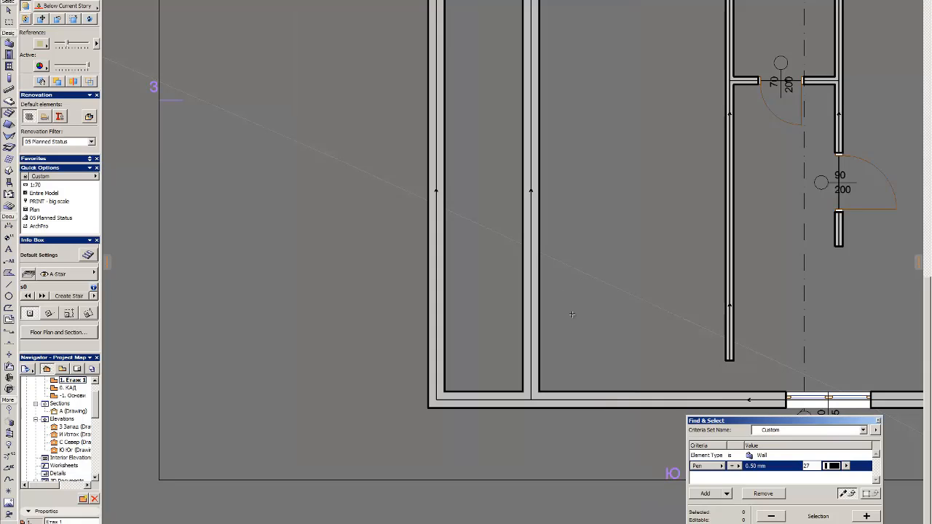
pyautogui.press('Escape')
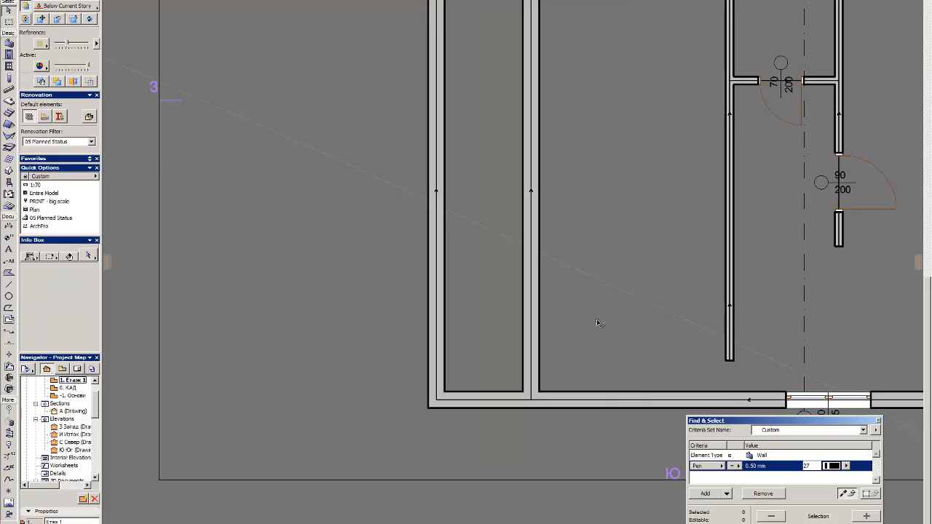
# Step: Go up to story 2. Покрив and undo the duplicate stair placement
pyautogui.hotkey('ctrl', 'Up')
pyautogui.hotkey('ctrl', 'a')
pyautogui.press('Escape')
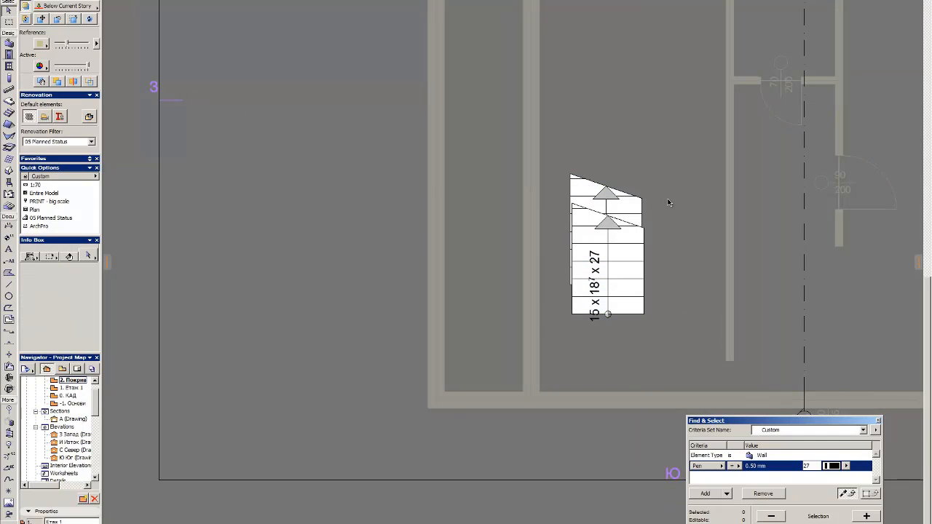
pyautogui.hotkey('ctrl', 'z')
# Step: Select the remaining stair and change its home story to 1. Етаж 1
pyautogui.hotkey('ctrl', 'a')
pyautogui.scroll(-3, 66, 311)
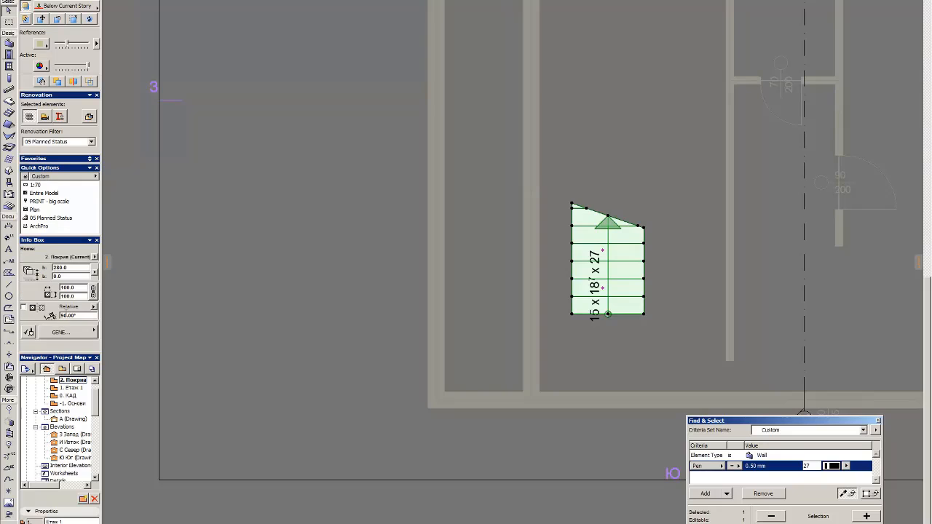
pyautogui.click(93, 258)
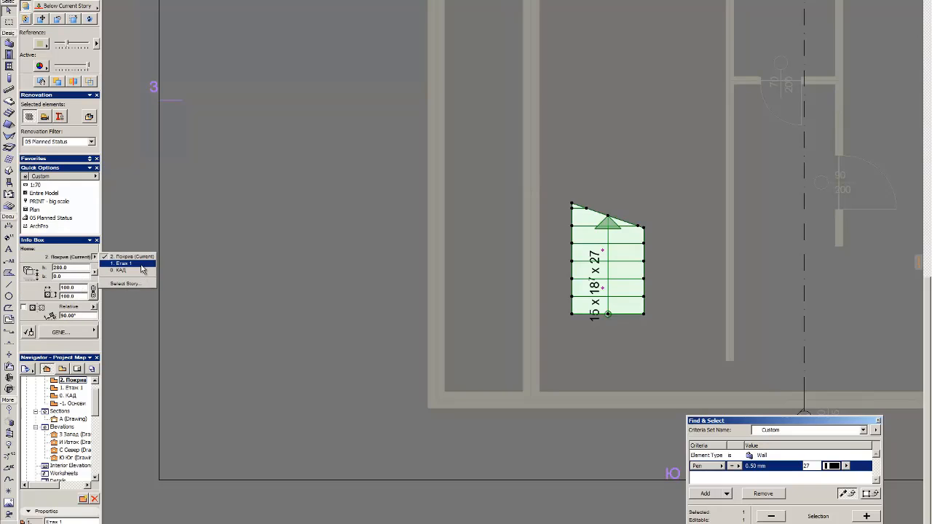
pyautogui.click(509, 280)
pyautogui.click(490, 267)
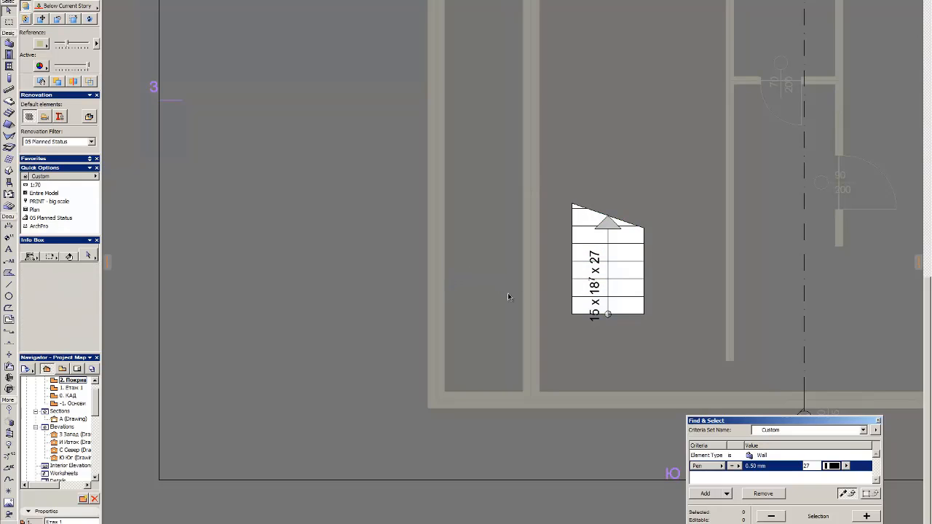
# Step: Return to story 1. Етаж 1 and move the stair west so that it overlaps the copied wall
pyautogui.hotkey('ctrl', 'Down')
pyautogui.hotkey('ctrl', 'Up')
pyautogui.click(638, 271)
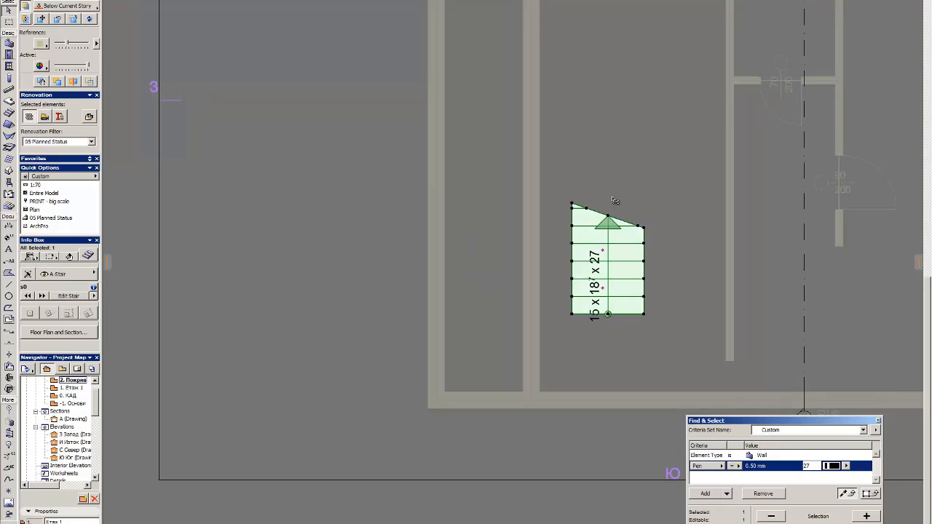
pyautogui.hotkey('ctrl', 'Down')
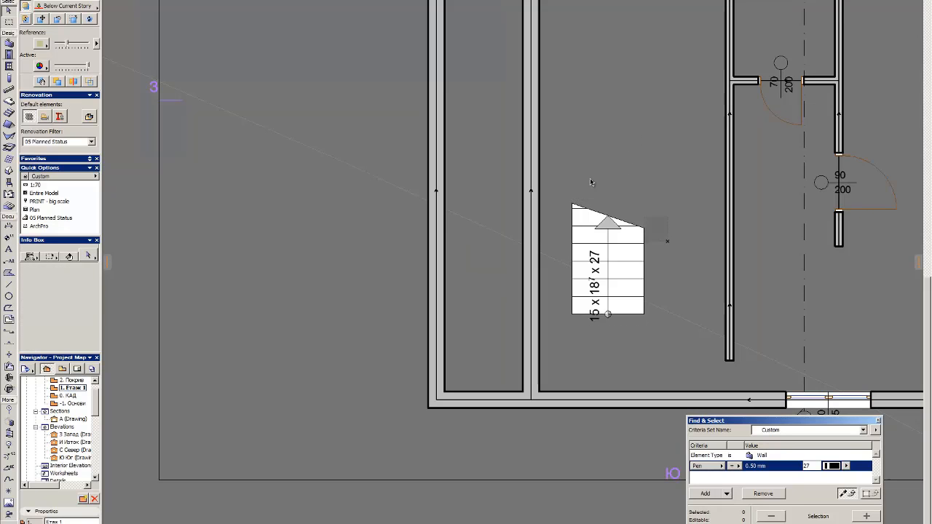
pyautogui.click(626, 243)
pyautogui.moveTo(626, 242); pyautogui.dragTo(518, 242)
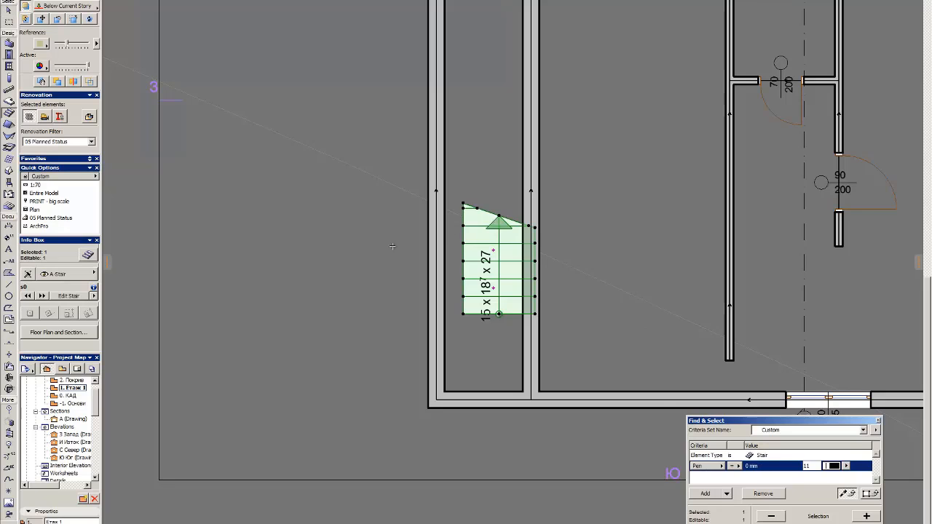
# Step: Set the stair's 2D symbol to Type 2 in the 2D Symbol Types settings
pyautogui.hotkey('ctrl', 't')
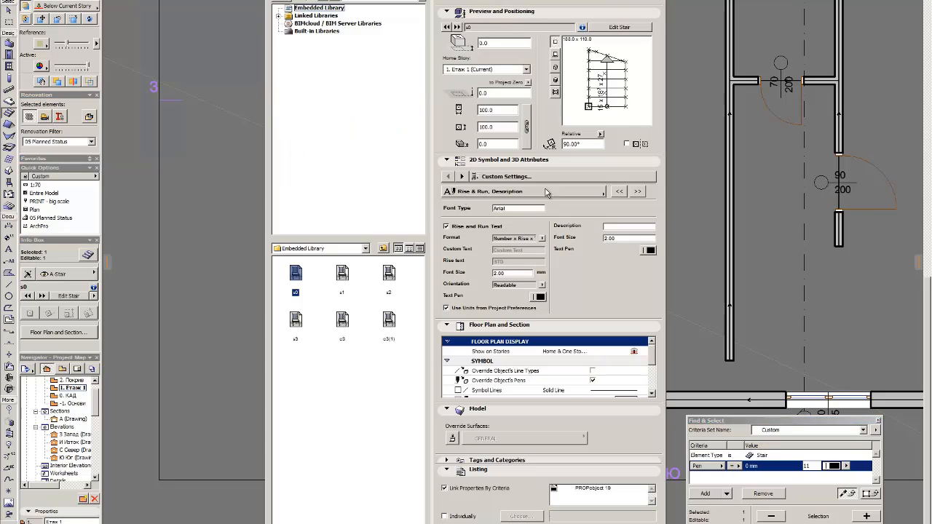
pyautogui.click(579, 172)
pyautogui.click(643, 190)
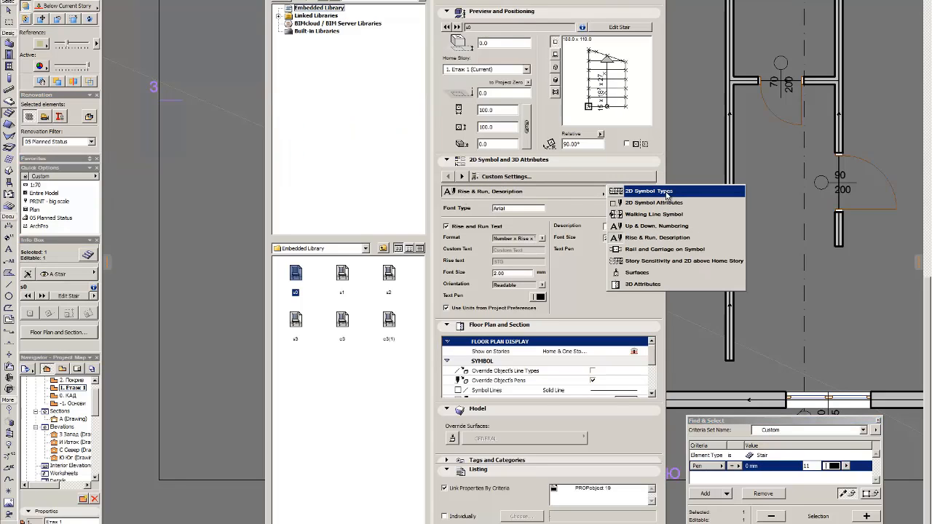
pyautogui.click(641, 188)
pyautogui.click(619, 262)
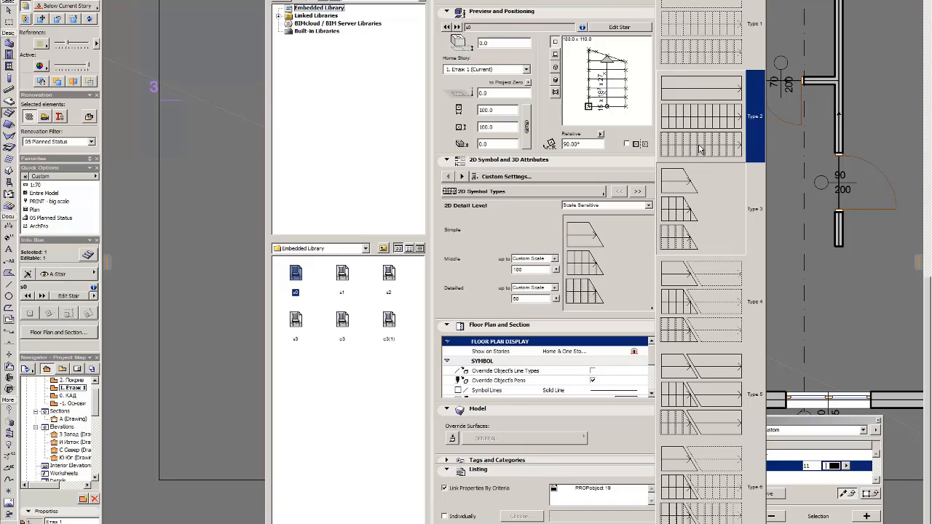
pyautogui.press('Escape')
pyautogui.press('Escape')
pyautogui.press('Escape')
pyautogui.click(583, 98)
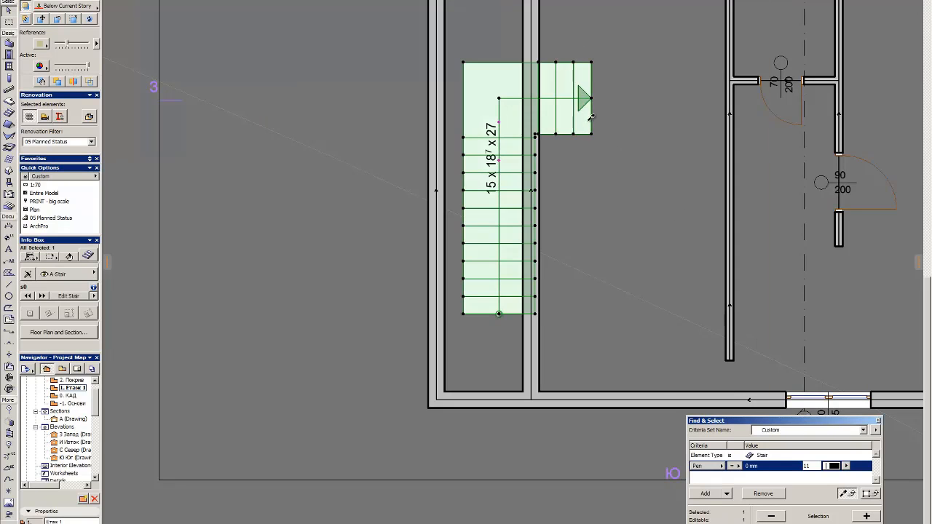
# Step: Delete all Embedded Library objects except s0.gsm through the Library Manager
pyautogui.hotkey('ctrl', 't')
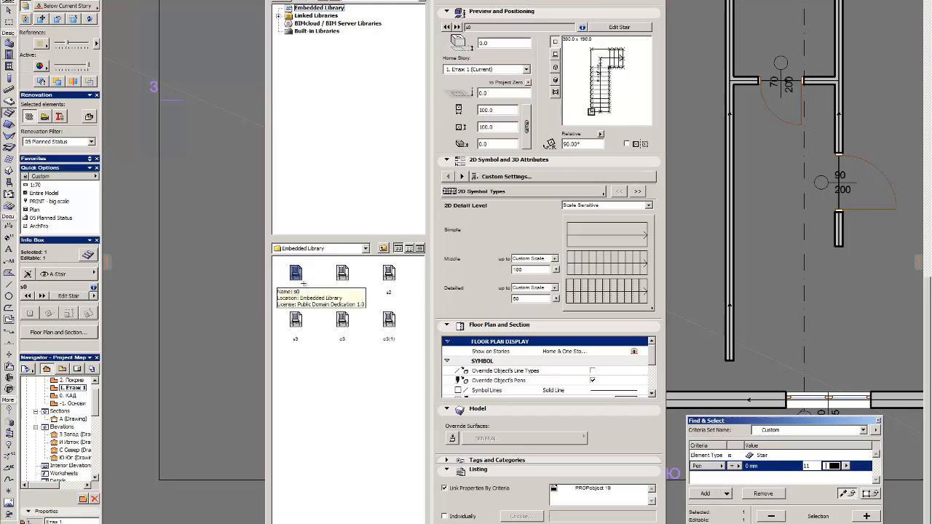
pyautogui.press('Escape')
pyautogui.press('Escape')
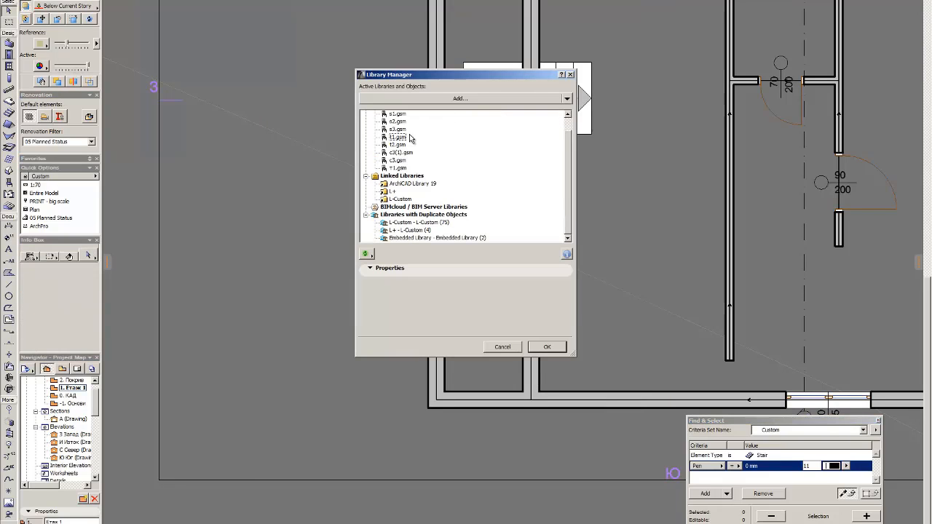
pyautogui.click(395, 123)
pyautogui.scroll(1, 397, 134)
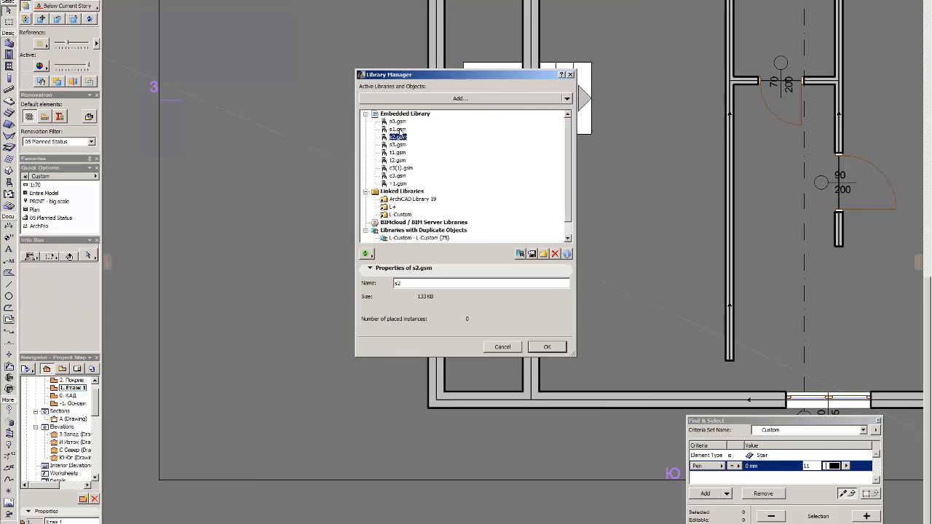
pyautogui.keyDown('shift'); pyautogui.click(398, 183); pyautogui.keyUp('shift')
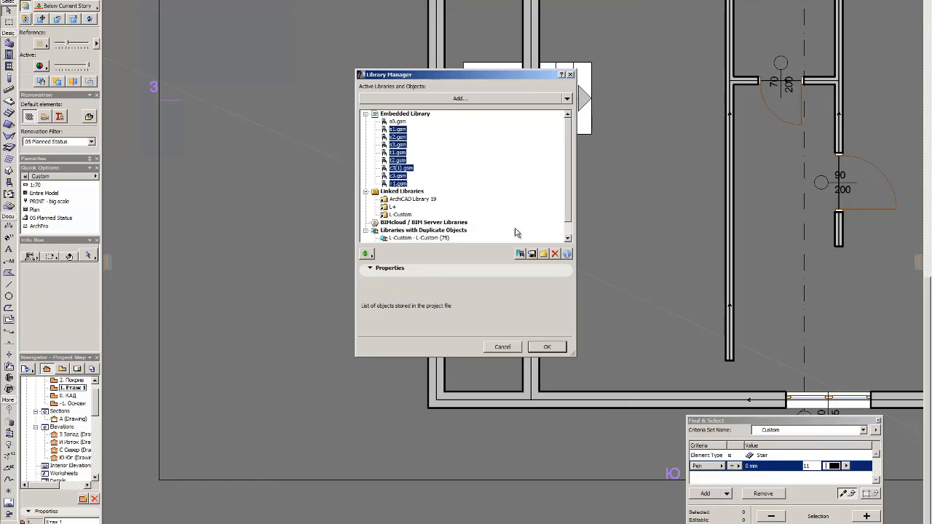
pyautogui.click(555, 253)
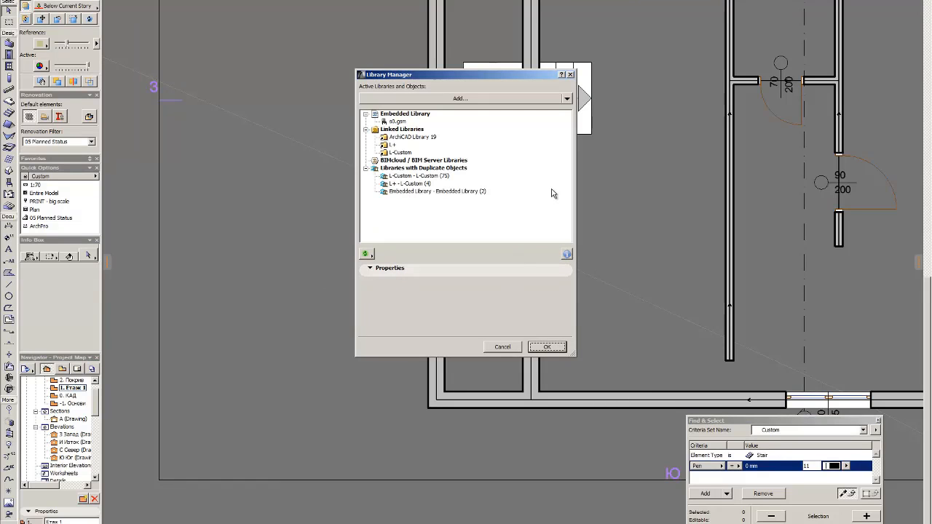
pyautogui.press('Return')
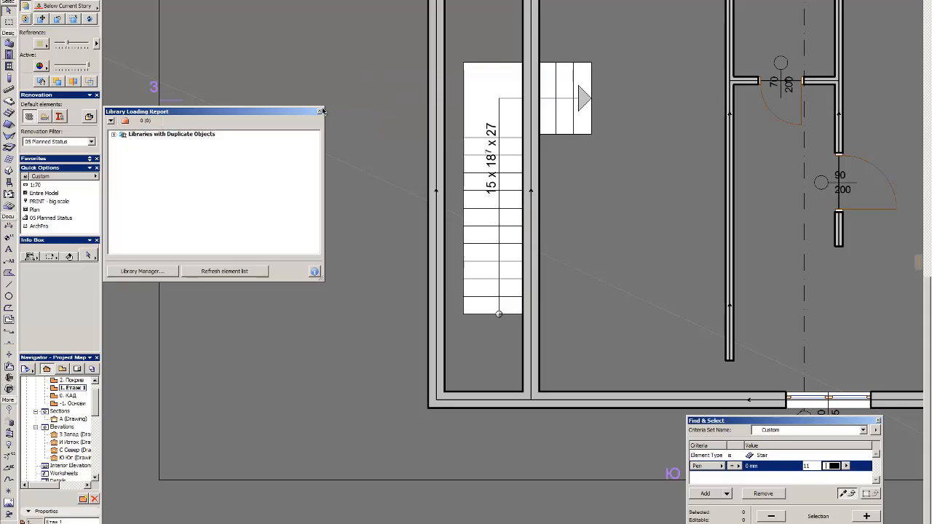
pyautogui.click(319, 111)
pyautogui.doubleClick(9, 113)
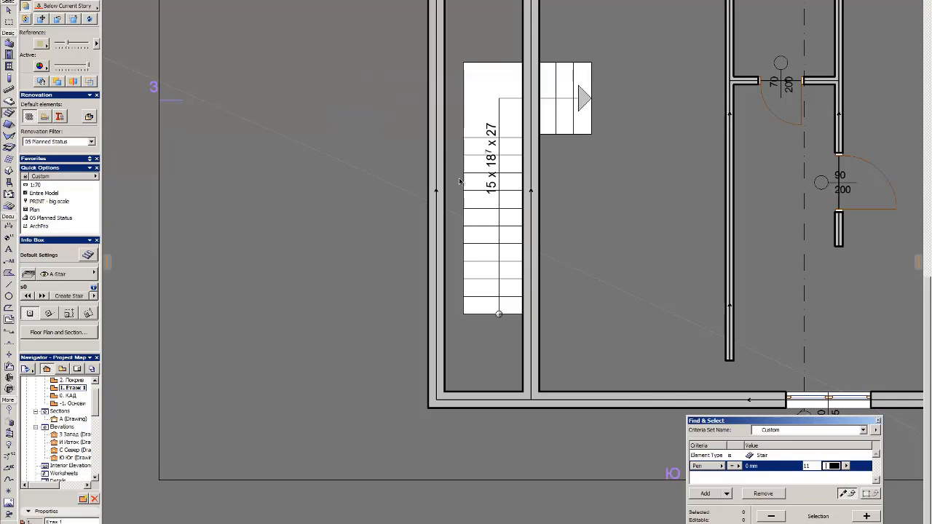
pyautogui.click(640, 31)
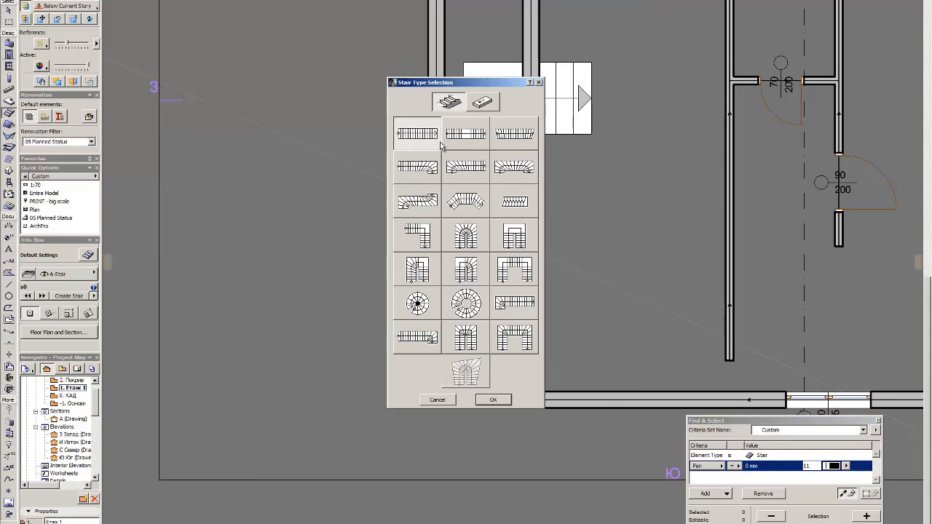
pyautogui.click(449, 400)
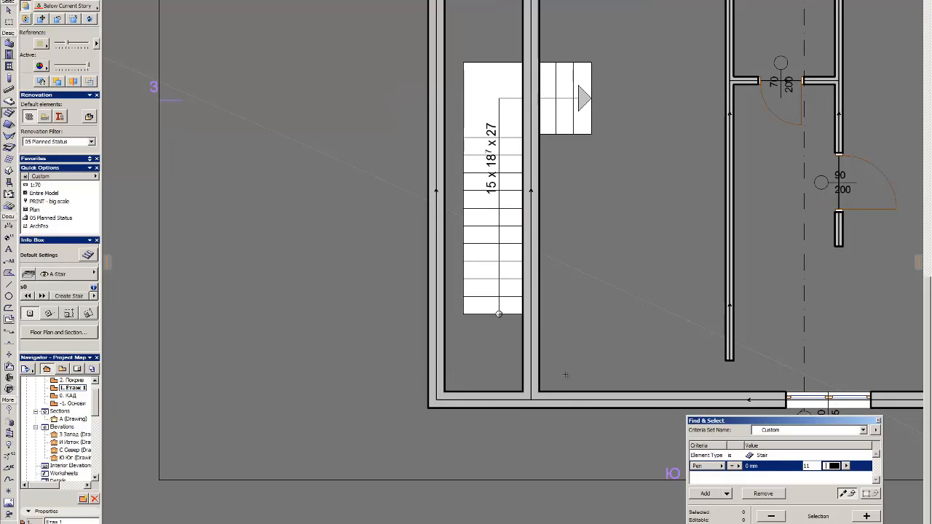
# Step: Try to delete c3(1).gsm from the Embedded Library and recheck the library's contents
pyautogui.hotkey('ctrl', 'shift', 'l')
pyautogui.click(403, 129)
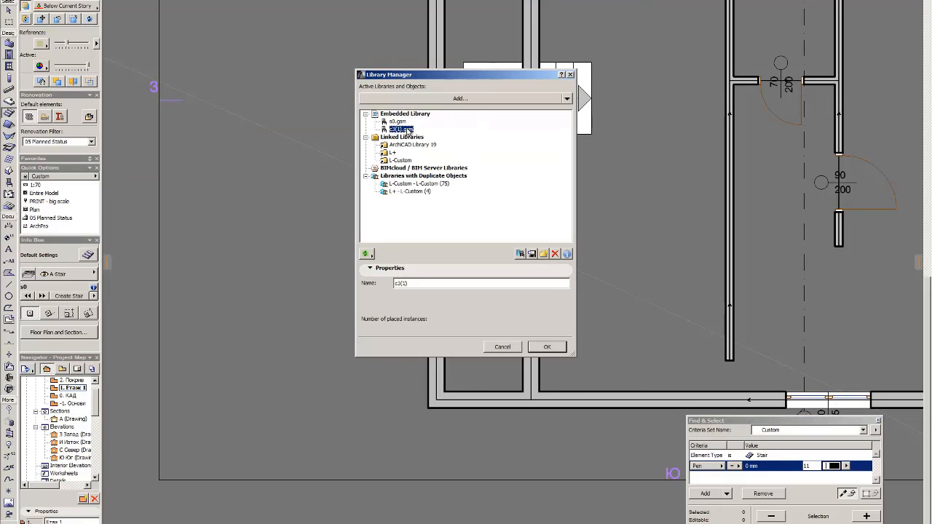
pyautogui.click(555, 253)
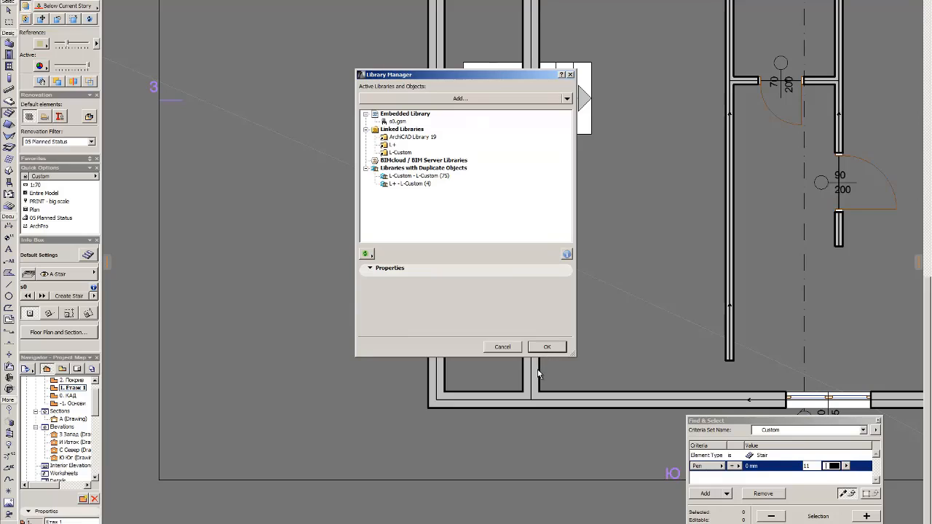
pyautogui.click(547, 347)
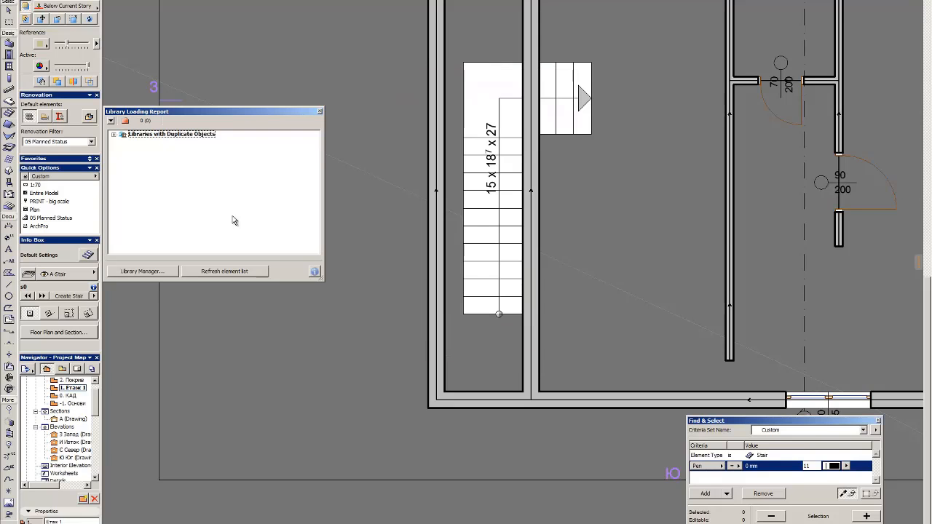
pyautogui.click(321, 112)
pyautogui.hotkey('ctrl', 'shift', 'l')
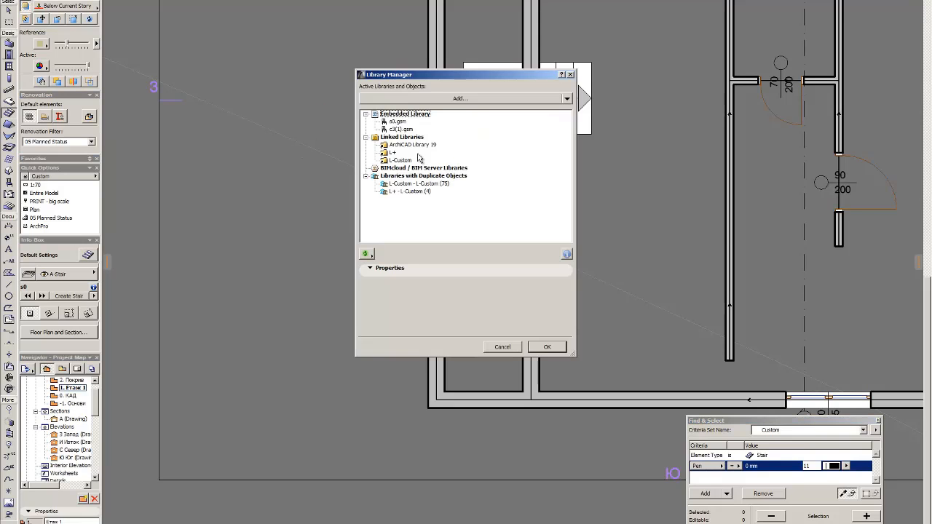
pyautogui.click(397, 131)
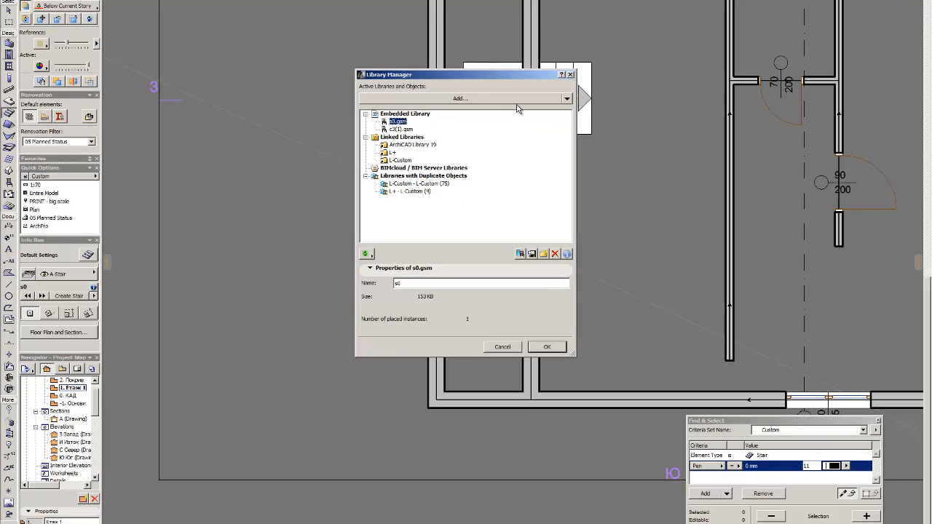
pyautogui.press('Return')
# Step: Start a new stair of the L-shaped type with winders at the corner
pyautogui.click(69, 295)
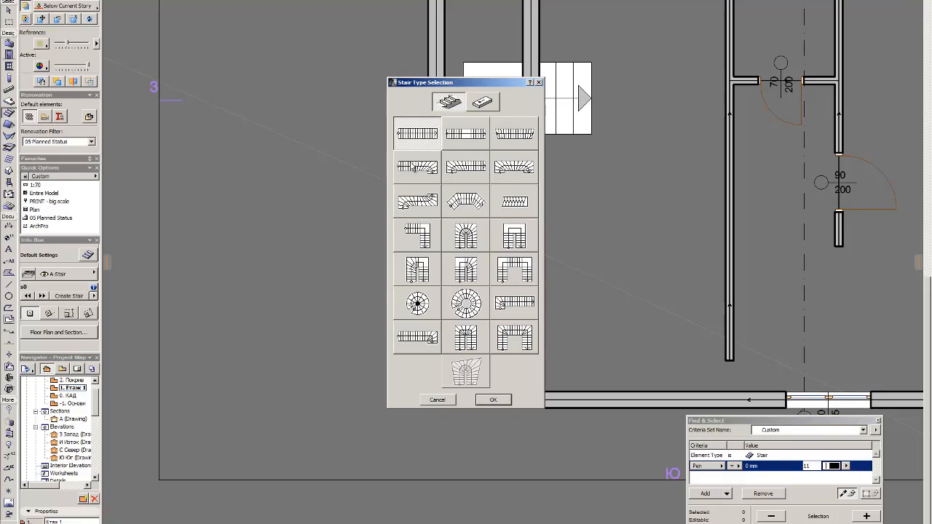
pyautogui.click(493, 402)
pyautogui.press('Escape')
pyautogui.click(71, 295)
pyautogui.click(418, 337)
pyautogui.click(493, 400)
# Step: Remove the new stair's default railing, give its inner side a Post with Panels railing, and choose the structure type
pyautogui.click(301, 157)
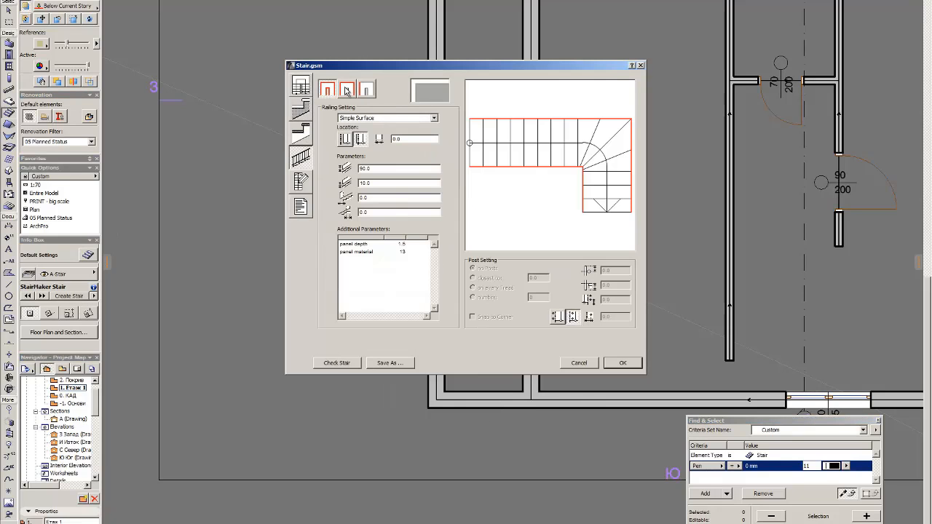
pyautogui.click(392, 119)
pyautogui.click(366, 129)
pyautogui.click(531, 166)
pyautogui.click(379, 117)
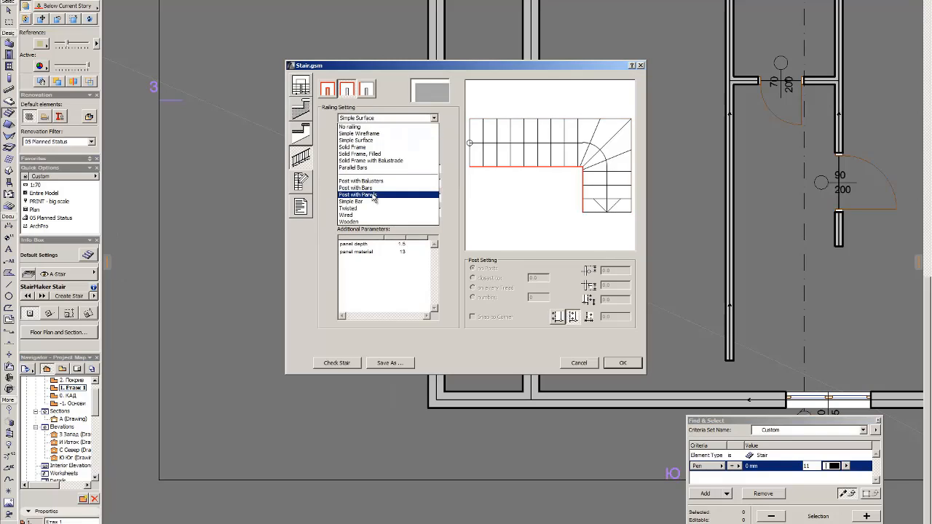
pyautogui.click(372, 195)
pyautogui.click(300, 110)
pyautogui.click(439, 103)
# Step: Set the stair's upper flight to 3 steps and both winder offsets to 15.0
pyautogui.click(300, 86)
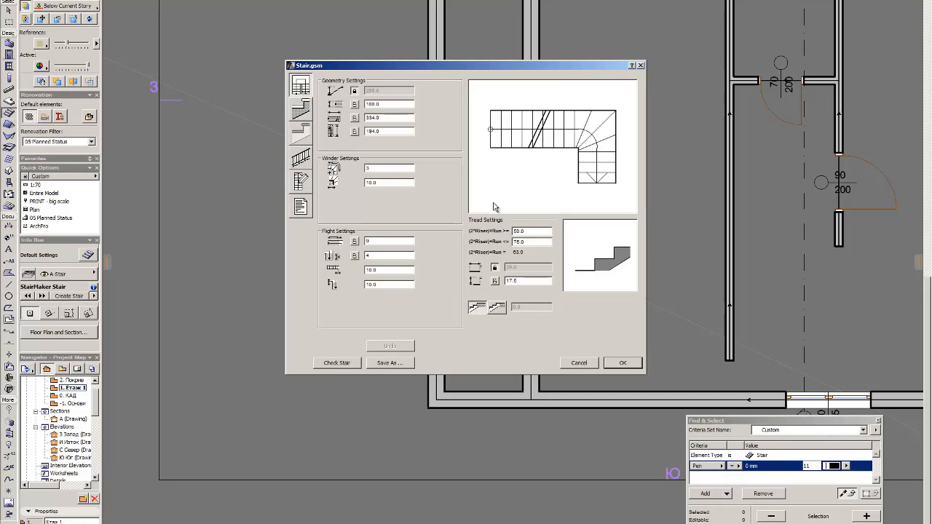
pyautogui.doubleClick(368, 256)
pyautogui.write('3')
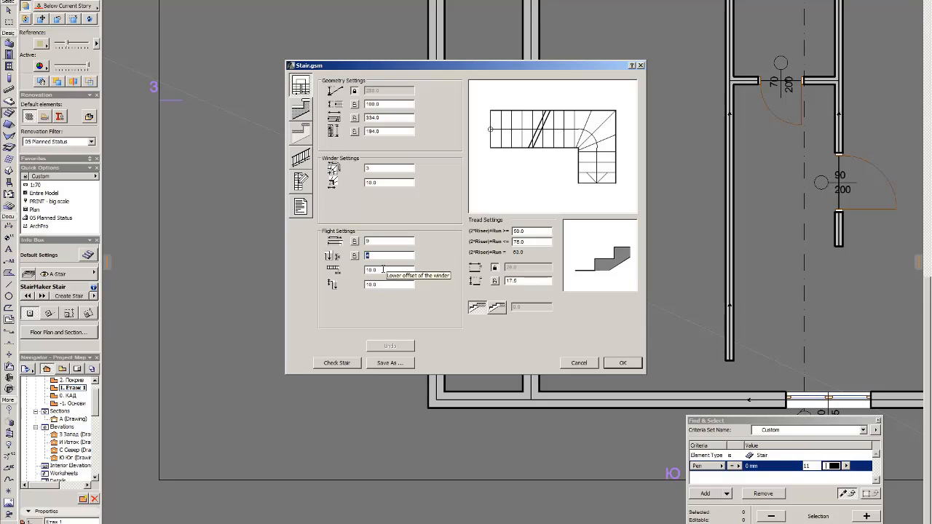
pyautogui.click(380, 271)
pyautogui.write('10.0')
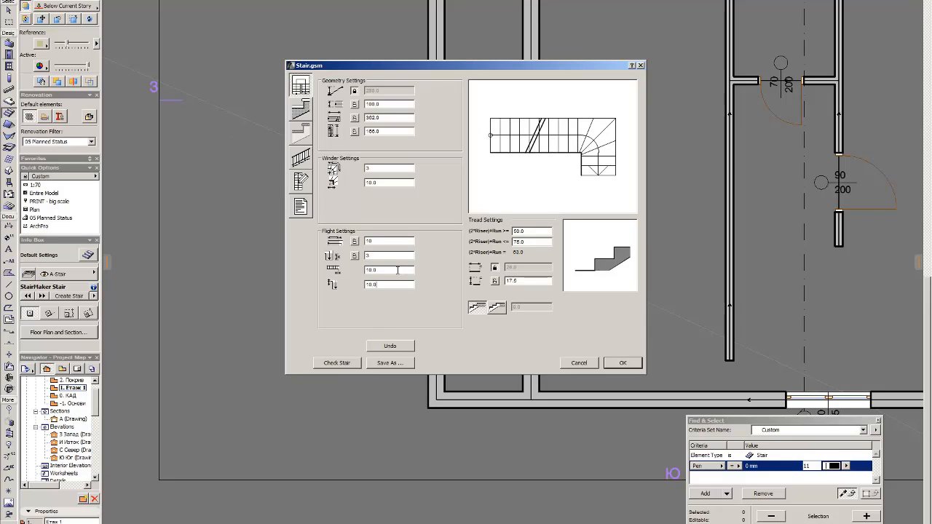
pyautogui.write('15')
pyautogui.press('Tab')
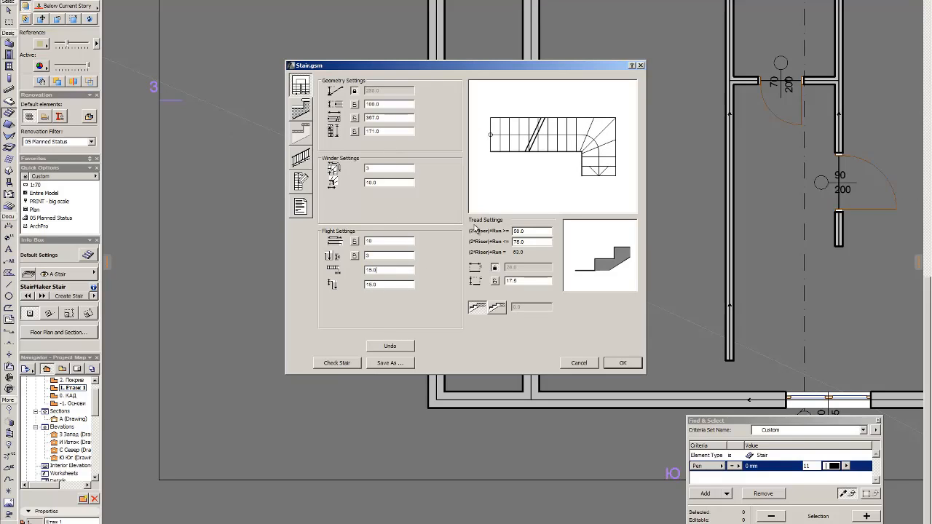
# Step: Save the configured winder stair as s1
pyautogui.click(622, 362)
pyautogui.write('c1')
pyautogui.click(579, 275)
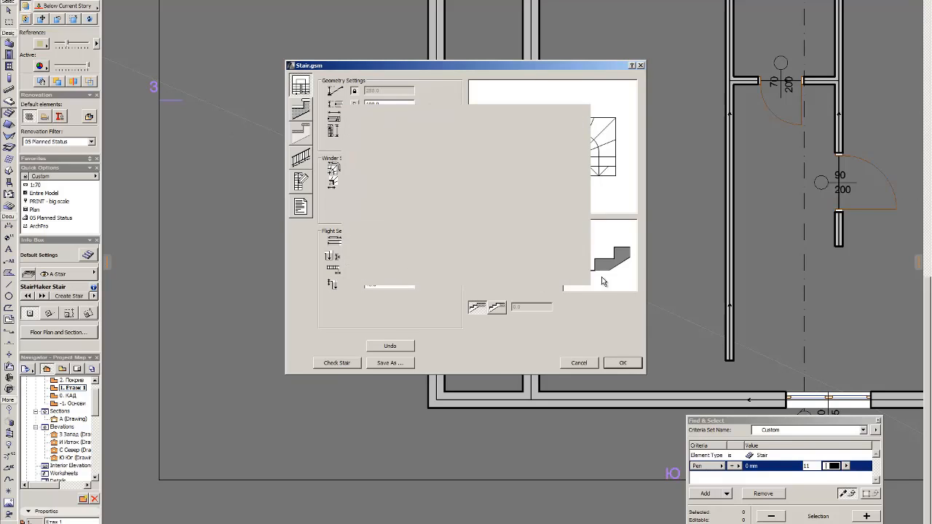
# Step: Review the structure and geometry settings of the s1 stair in the plan
pyautogui.hotkey('ctrl', 't')
pyautogui.click(620, 27)
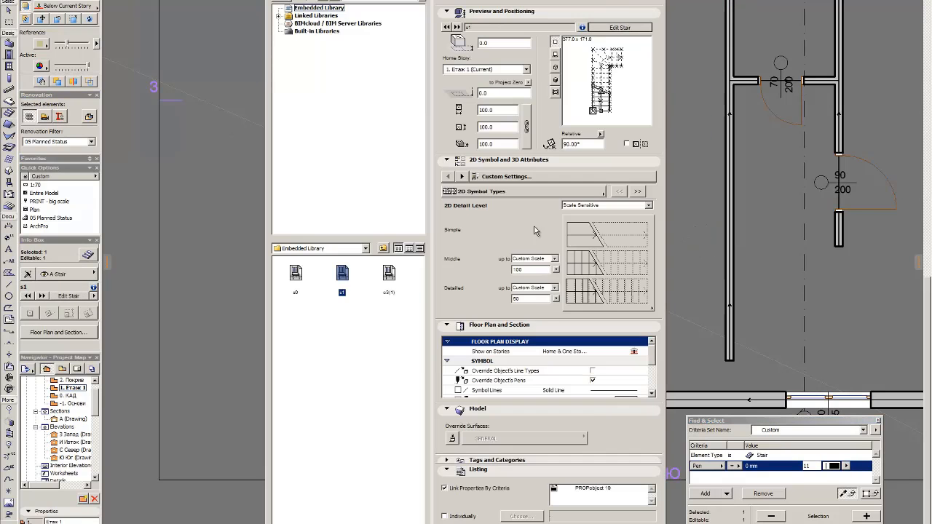
pyautogui.click(303, 109)
pyautogui.click(304, 80)
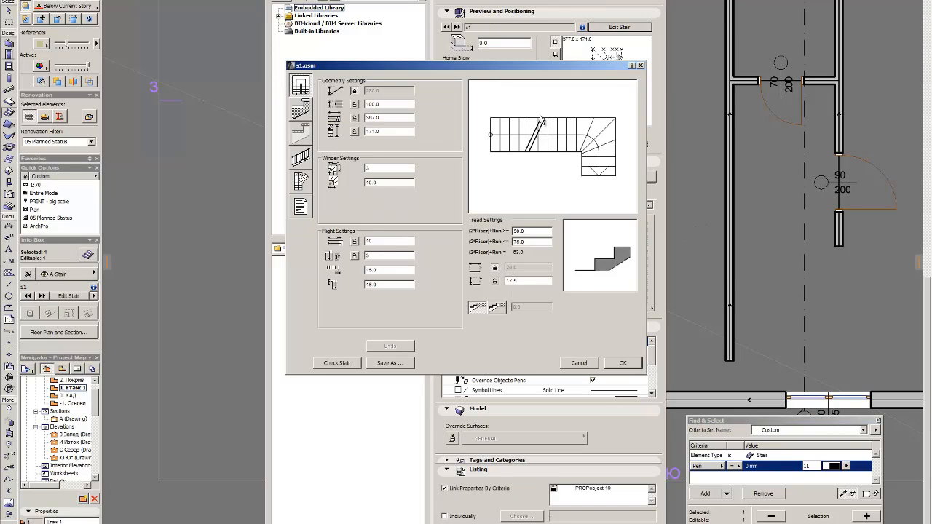
pyautogui.click(302, 109)
pyautogui.click(302, 86)
pyautogui.click(623, 364)
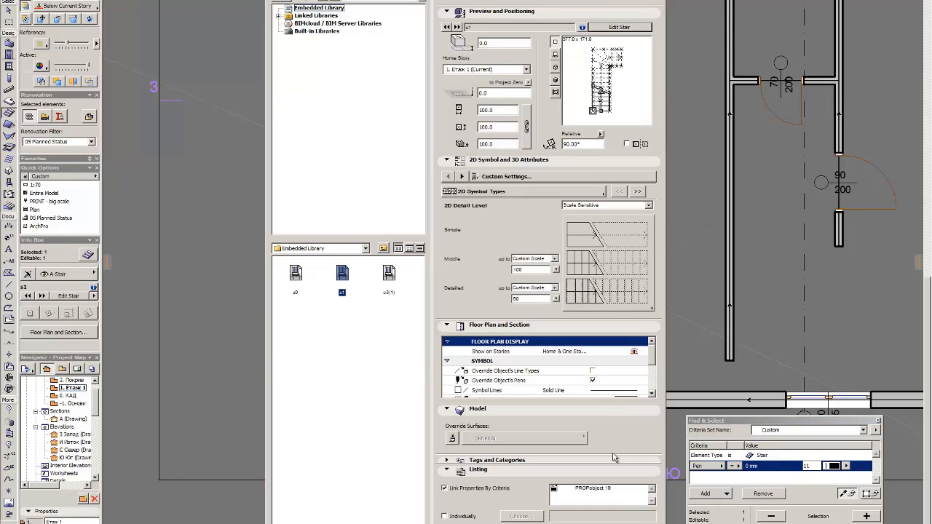
pyautogui.click(623, 522)
# Step: Move the s1 stair west against the inner face of the west exterior wall
pyautogui.click(457, 308)
pyautogui.moveTo(455, 311); pyautogui.dragTo(445, 309)
pyautogui.scroll(-3, 479, 270)
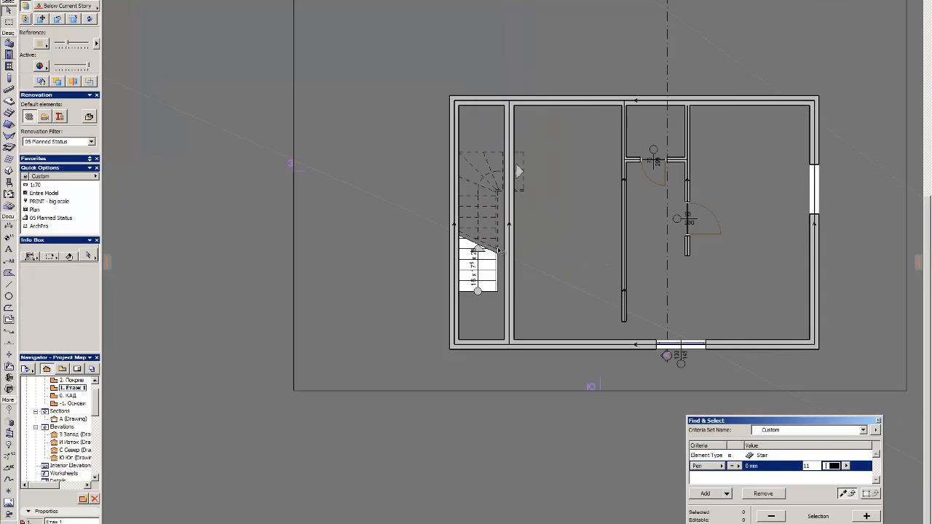
# Step: Move the north exterior wall south to the stair's upper end and select the south exterior wall
pyautogui.moveTo(549, 105); pyautogui.dragTo(525, 150)
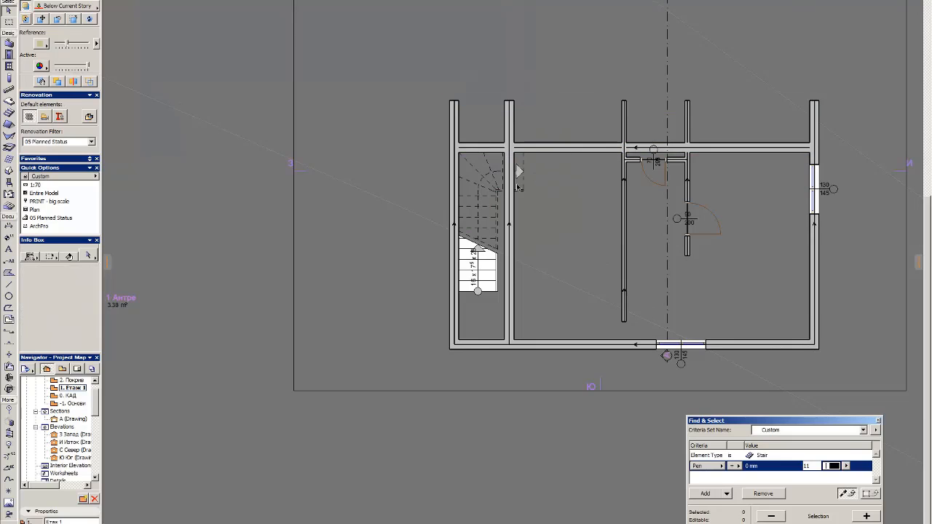
pyautogui.moveTo(568, 340); pyautogui.dragTo(560, 163)
pyautogui.press('Escape')
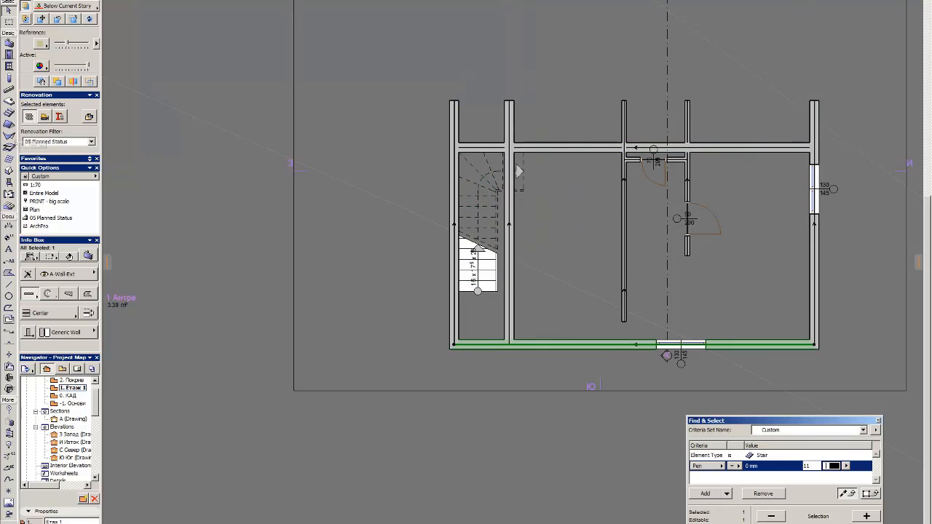
# Step: Add a vertical dimension chain west of the plan across the north and south exterior walls
pyautogui.press('Escape')
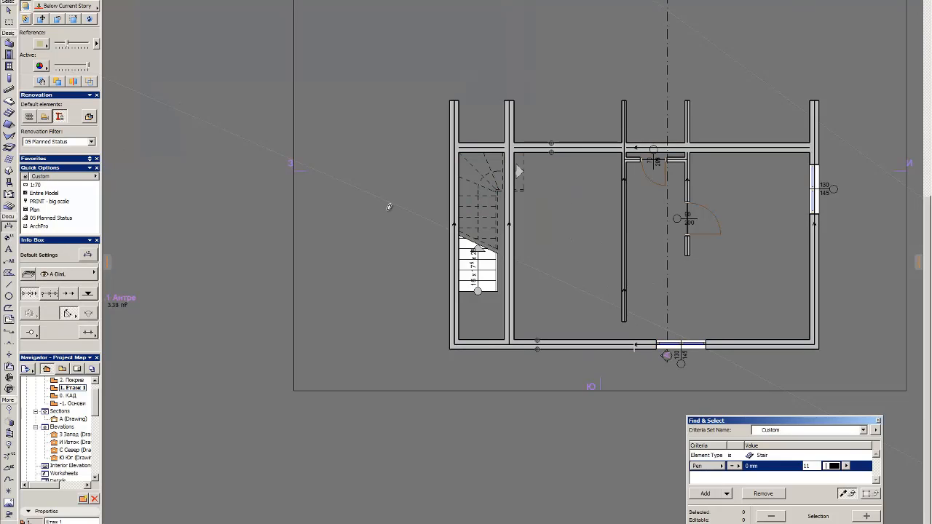
pyautogui.click(73, 313)
pyautogui.click(76, 302)
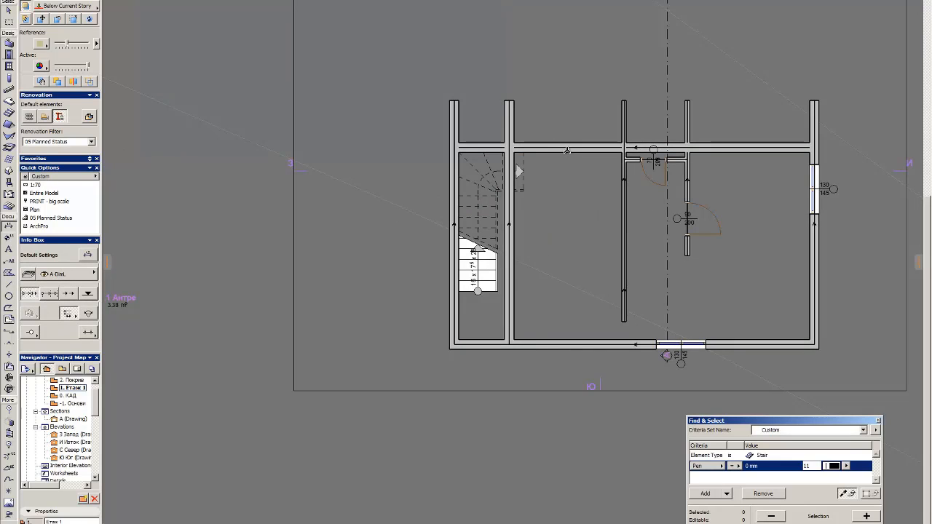
pyautogui.click(426, 247)
pyautogui.keyDown('shift'); pyautogui.click(427, 247); pyautogui.keyUp('shift')
pyautogui.press('Escape')
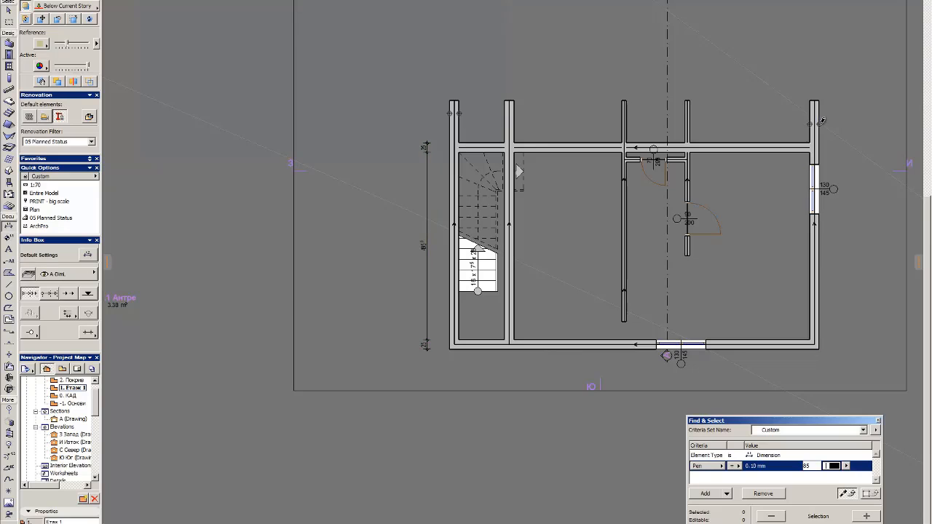
# Step: Add a horizontal dimension chain south of the plan across the west and east exterior walls
pyautogui.click(454, 291)
pyautogui.click(814, 292)
pyautogui.doubleClick(619, 378)
pyautogui.click(616, 420)
# Step: Make three stacked copies of the south dimension chain closer to the plan and delete the original chain
pyautogui.keyDown('shift'); pyautogui.click(616, 420); pyautogui.keyUp('shift')
pyautogui.hotkey('ctrl', 'shift', 'd')
pyautogui.click(616, 421)
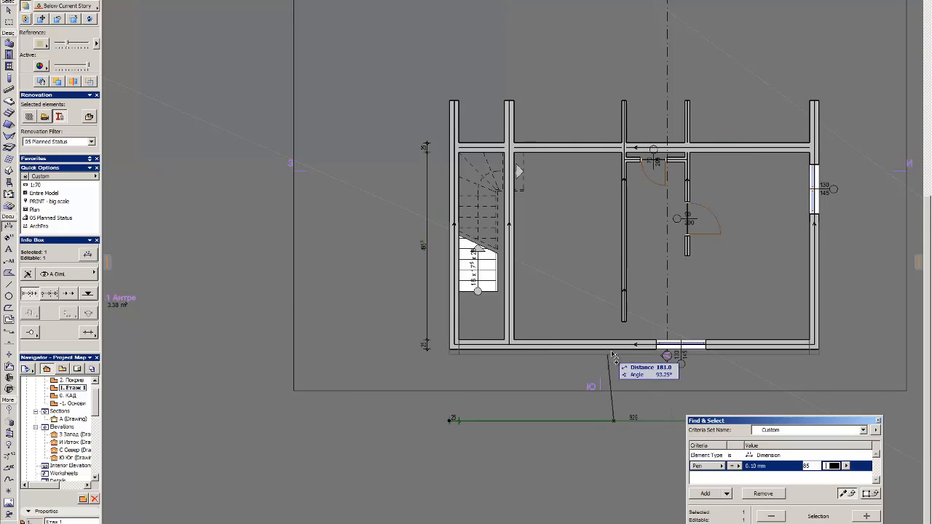
pyautogui.click(617, 397)
pyautogui.keyDown('shift'); pyautogui.click(621, 388); pyautogui.keyUp('shift')
pyautogui.hotkey('ctrl', 'shift', 'd')
pyautogui.click(621, 387)
pyautogui.click(623, 378)
pyautogui.keyDown('shift'); pyautogui.click(603, 421); pyautogui.keyUp('shift')
pyautogui.press('Delete')
# Step: Remove the inner wall-face points from the outermost south dimension chain, leaving one overall dimension
pyautogui.keyDown('shift'); pyautogui.click(504, 397); pyautogui.keyUp('shift')
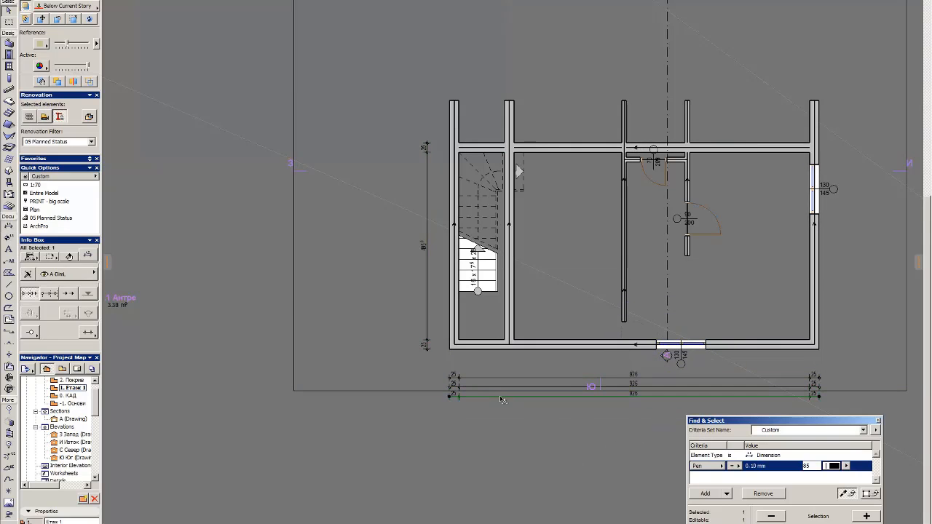
pyautogui.keyDown('ctrl'); pyautogui.click(459, 397); pyautogui.keyUp('ctrl')
pyautogui.keyDown('ctrl'); pyautogui.click(810, 396); pyautogui.keyUp('ctrl')
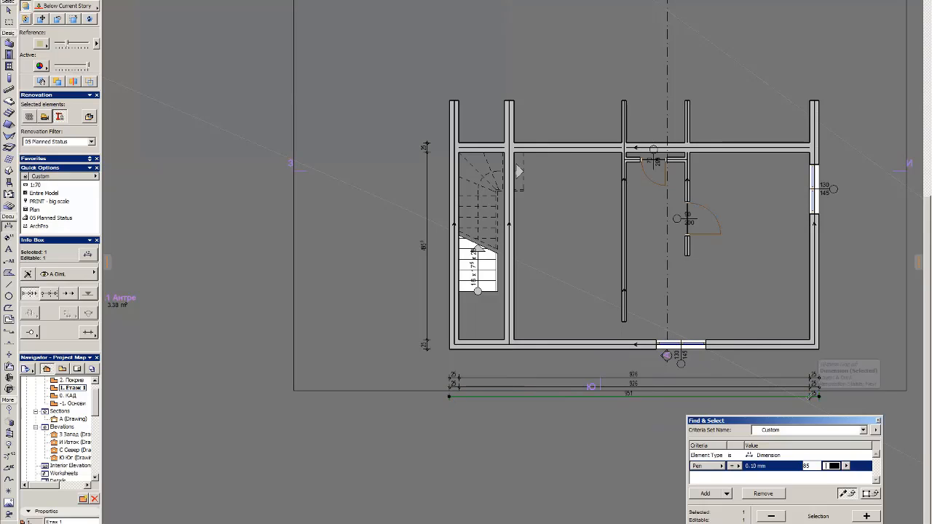
pyautogui.press('Escape')
# Step: Copy the west dimension chain farther west and reduce the copy to a single overall dimension
pyautogui.keyDown('shift'); pyautogui.click(427, 278); pyautogui.keyUp('shift')
pyautogui.hotkey('ctrl', 'shift', 'd')
pyautogui.click(427, 278)
pyautogui.click(416, 279)
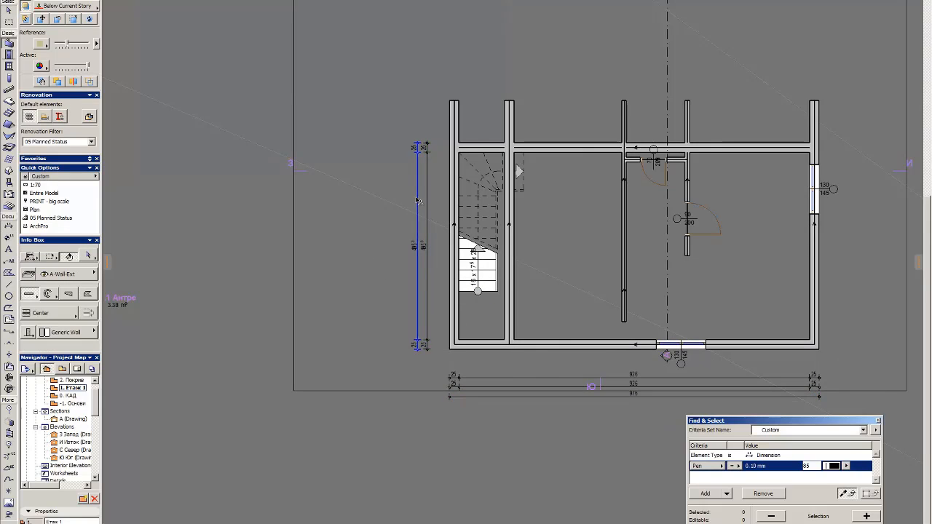
pyautogui.keyDown('ctrl'); pyautogui.click(417, 340); pyautogui.keyUp('ctrl')
pyautogui.press('Escape')
# Step: Trim away the west interior partition, the short cross wall with its door, and the east partition's stub beyond the north wall
pyautogui.moveTo(818, 172); pyautogui.dragTo(619, 184, button='middle')
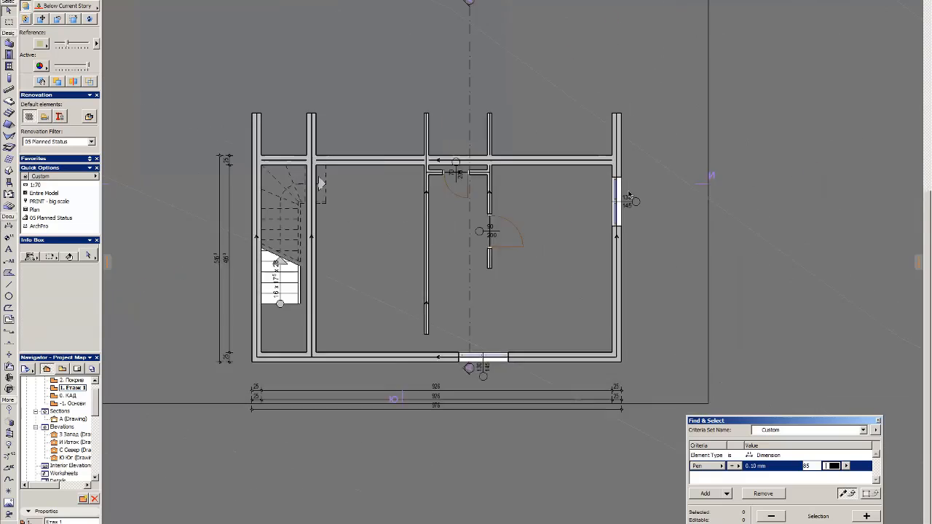
pyautogui.scroll(1, 619, 184)
pyautogui.keyDown('ctrl'); pyautogui.click(430, 169); pyautogui.keyUp('ctrl')
pyautogui.keyDown('ctrl'); pyautogui.click(384, 277); pyautogui.keyUp('ctrl')
pyautogui.scroll(-1, 378, 276)
pyautogui.keyDown('ctrl'); pyautogui.click(385, 291); pyautogui.keyUp('ctrl')
pyautogui.click(447, 149)
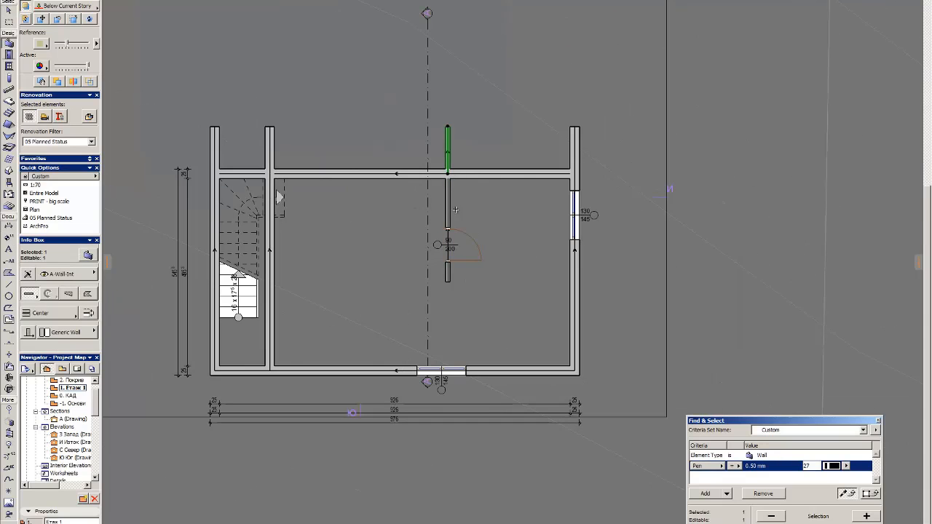
pyautogui.keyDown('ctrl'); pyautogui.click(448, 149); pyautogui.keyUp('ctrl')
pyautogui.press('Escape')
# Step: Copy the north exterior wall northward, leaving about 325 cm clear between the two walls
pyautogui.click(351, 174)
pyautogui.hotkey('ctrl', 'shift', 'd')
pyautogui.click(350, 139)
pyautogui.click(351, 7)
# Step: Join the east and west exterior walls to the new north wall at both corners
pyautogui.click(574, 140)
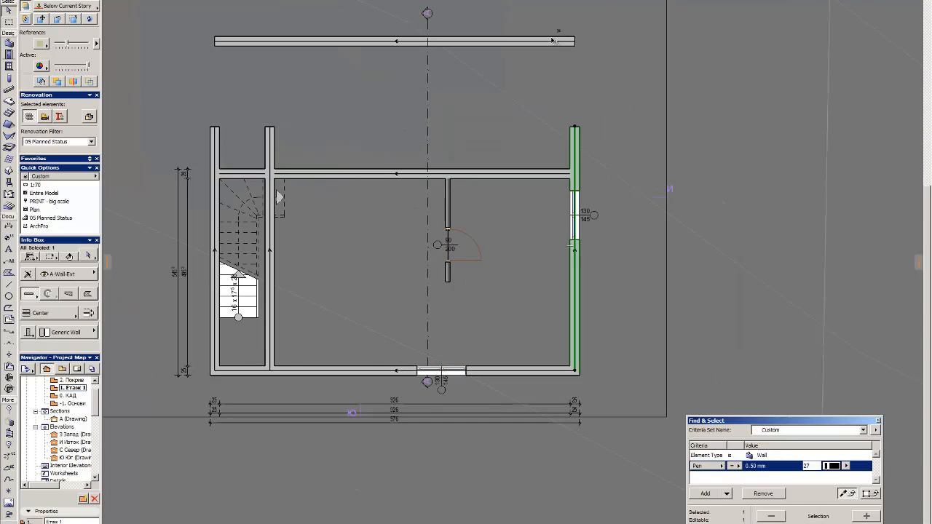
pyautogui.keyDown('shift'); pyautogui.click(556, 40); pyautogui.keyUp('shift')
pyautogui.keyDown('shift'); pyautogui.click(215, 134); pyautogui.keyUp('shift')
pyautogui.hotkey('ctrl', 'shift', 'i')
pyautogui.press('Escape')
# Step: Extend the inner west dimension chain to include the new north wall
pyautogui.click(187, 175)
pyautogui.keyDown('ctrl'); pyautogui.click(241, 45); pyautogui.keyUp('ctrl')
pyautogui.press('Escape')
# Step: Split the east exterior wall at the middle horizontal wall
pyautogui.moveTo(580, 133); pyautogui.dragTo(553, 115, button='middle')
pyautogui.click(554, 115)
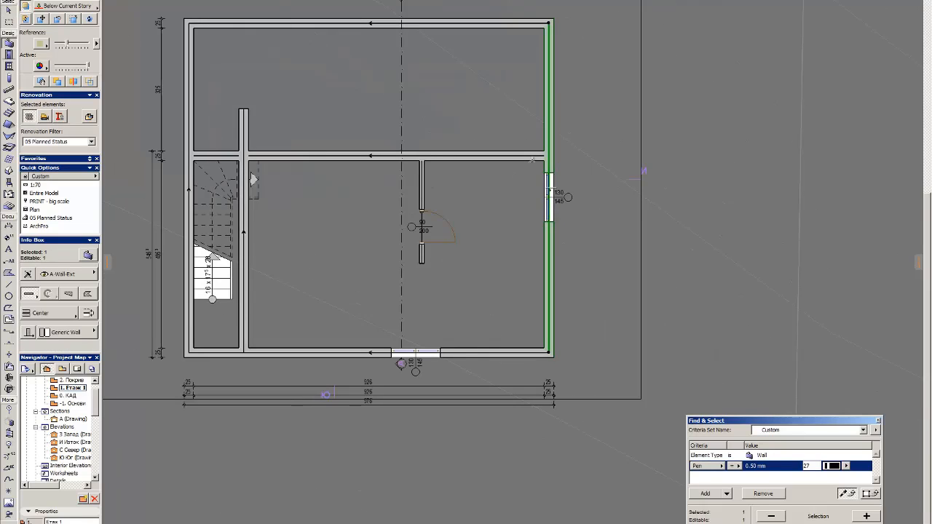
pyautogui.click(539, 156)
pyautogui.press('Escape')
# Step: Move the upper segment of the east exterior wall west and join it to the north wall
pyautogui.click(553, 88)
pyautogui.hotkey('ctrl', 'd')
pyautogui.click(553, 91)
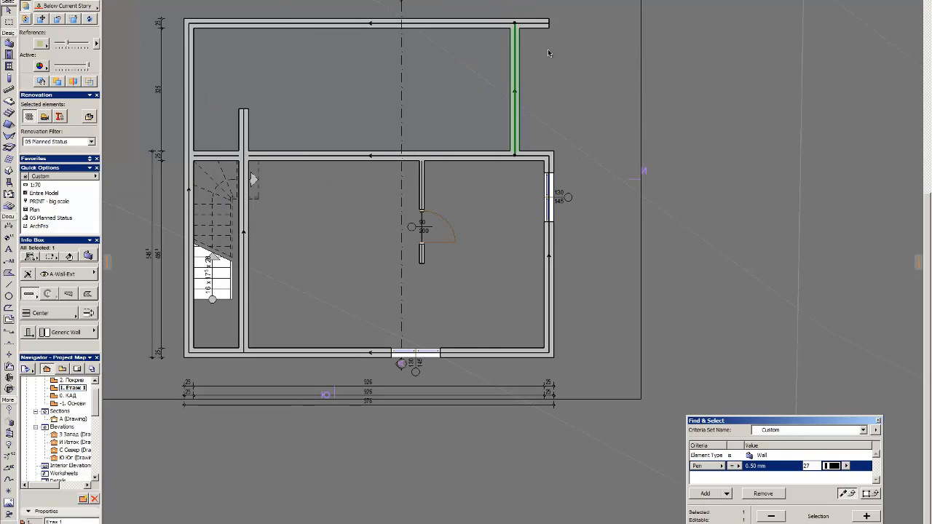
pyautogui.keyDown('shift'); pyautogui.click(544, 24); pyautogui.keyUp('shift')
pyautogui.hotkey('ctrl', 'shift', 'i')
pyautogui.press('Escape')
# Step: Move the lower east exterior wall west, using the west wall as reference, for a 775 cm clear interior width
pyautogui.scroll(-3, 532, 211)
pyautogui.moveTo(546, 207); pyautogui.dragTo(659, 230, button='middle')
pyautogui.scroll(3, 660, 230)
pyautogui.click(684, 280)
pyautogui.press('Escape')
pyautogui.scroll(-2, 610, 236)
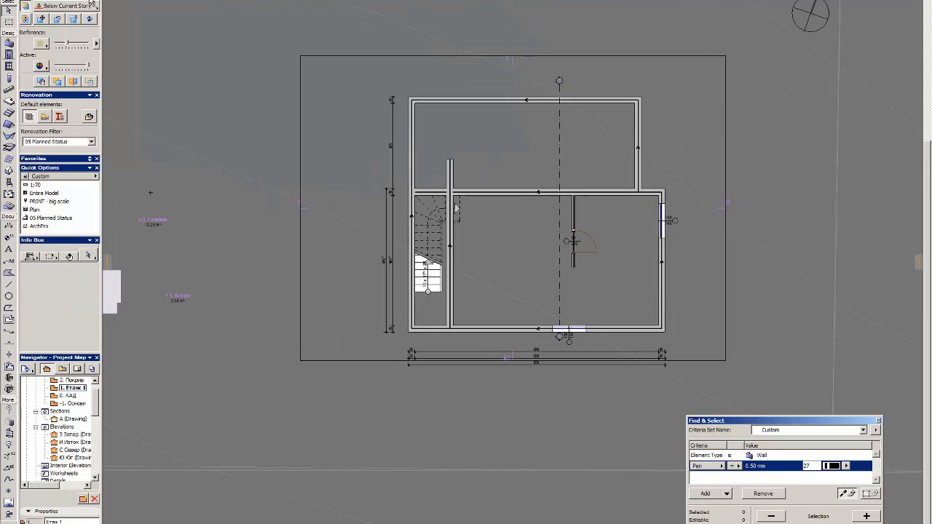
pyautogui.click(662, 298)
pyautogui.hotkey('ctrl', 'd')
pyautogui.click(662, 298)
pyautogui.click(412, 299)
pyautogui.hotkey('ctrl', 'd')
pyautogui.click(536, 249)
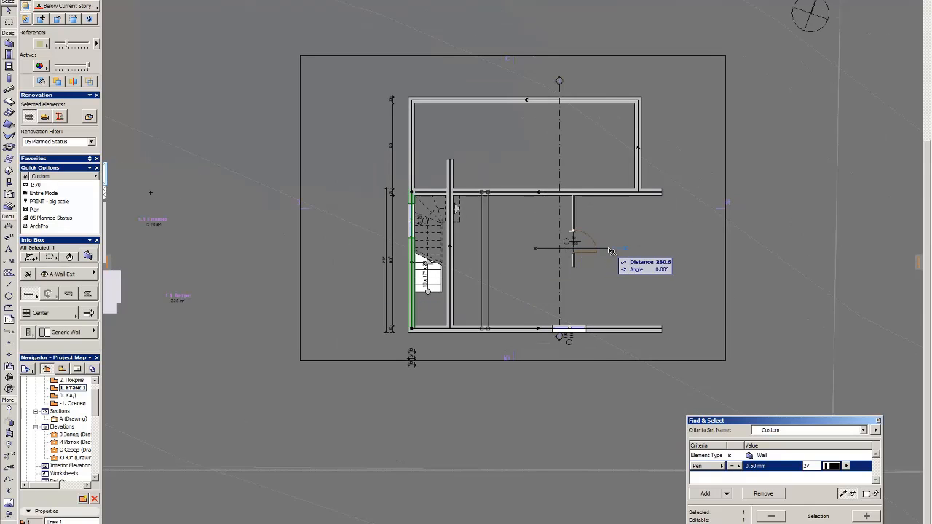
pyautogui.press('Return')
pyautogui.press('Escape')
# Step: Move the middle horizontal wall together with the stair 50 cm north
pyautogui.click(628, 101)
pyautogui.press('Escape')
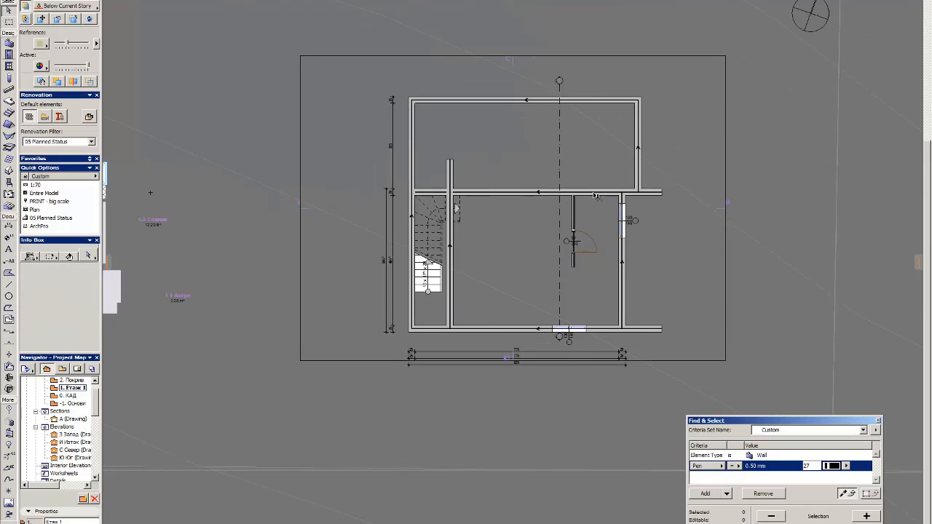
pyautogui.click(594, 193)
pyautogui.keyDown('shift'); pyautogui.click(442, 251); pyautogui.keyUp('shift')
pyautogui.hotkey('ctrl', 'd')
pyautogui.click(506, 242)
pyautogui.write('50')
pyautogui.press('Return')
pyautogui.press('Escape')
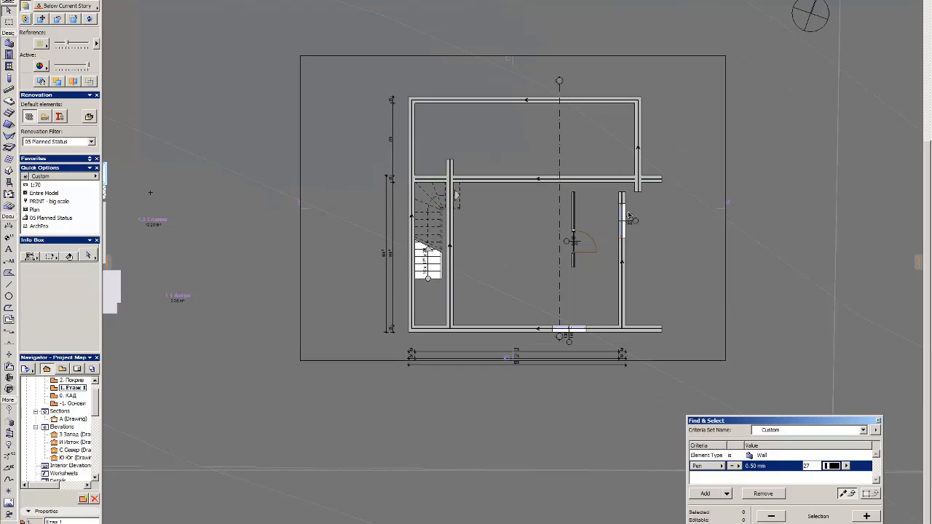
# Step: Trim off the stair wall's stub that projects north of the middle horizontal wall
pyautogui.keyDown('alt'); pyautogui.click(450, 165); pyautogui.keyUp('alt')
pyautogui.keyDown('ctrl'); pyautogui.click(450, 165); pyautogui.keyUp('ctrl')
pyautogui.scroll(3, 474, 155)
pyautogui.keyDown('shift'); pyautogui.click(495, 195); pyautogui.keyUp('shift')
pyautogui.press('Escape')
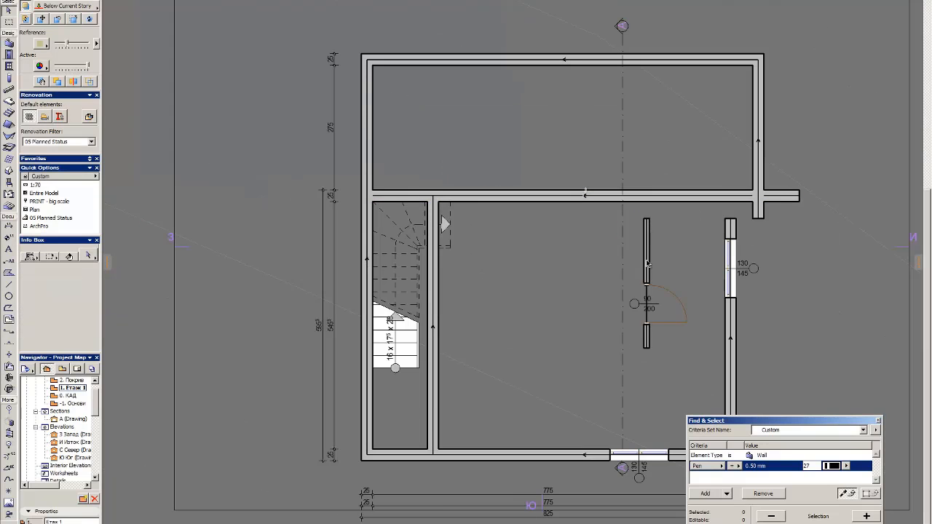
# Step: Move the interior partition with its door into the western part of the north zone, between the middle and north walls
pyautogui.click(647, 230)
pyautogui.hotkey('ctrl', 'd')
pyautogui.click(647, 349)
pyautogui.click(477, 190)
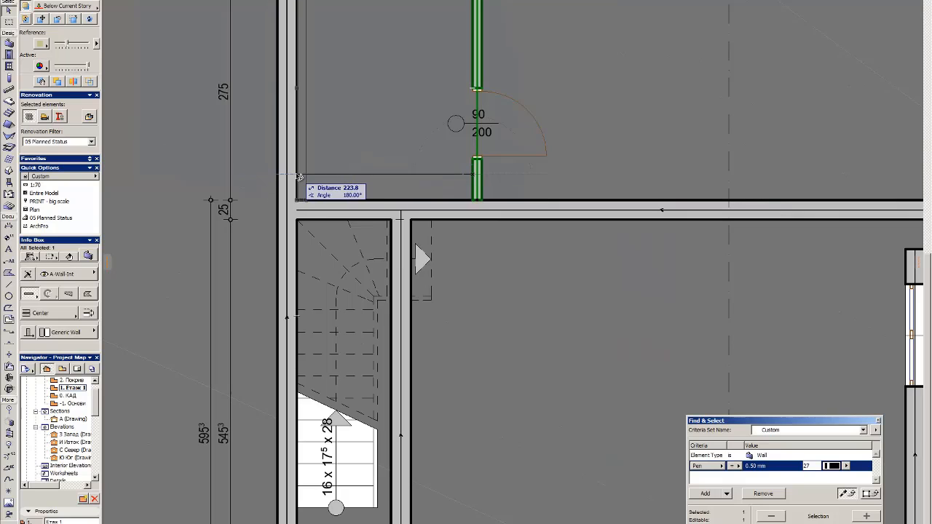
pyautogui.scroll(-2, 480, 174)
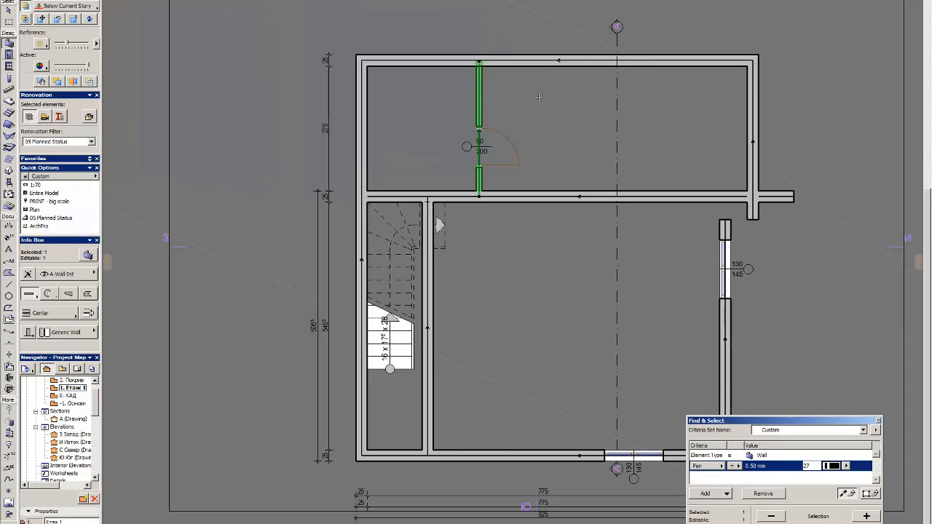
pyautogui.press('Escape')
# Step: Add horizontal partitions across the northwest room and eastward from the lower part of the stair wall
pyautogui.click(414, 251)
pyautogui.press('Escape')
pyautogui.moveTo(568, 351); pyautogui.dragTo(506, 298, button='middle')
pyautogui.scroll(-1, 505, 297)
pyautogui.click(495, 382)
pyautogui.press('Escape')
pyautogui.moveTo(403, 105); pyautogui.dragTo(463, 332)
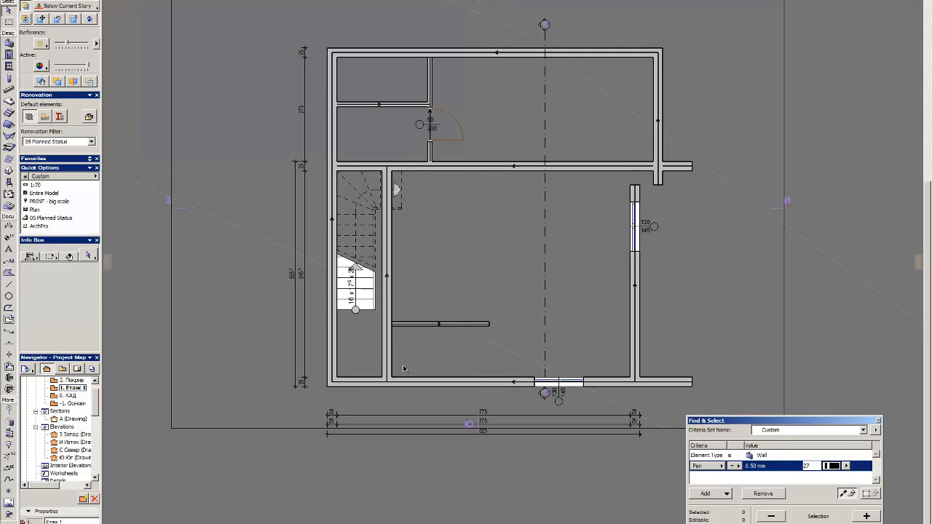
# Step: Move the stair wall west against the stair and trim it to the horizontal partition aligned with the stair's lower end
pyautogui.click(391, 339)
pyautogui.press('Escape')
pyautogui.click(508, 383)
pyautogui.click(391, 344)
pyautogui.scroll(2, 394, 346)
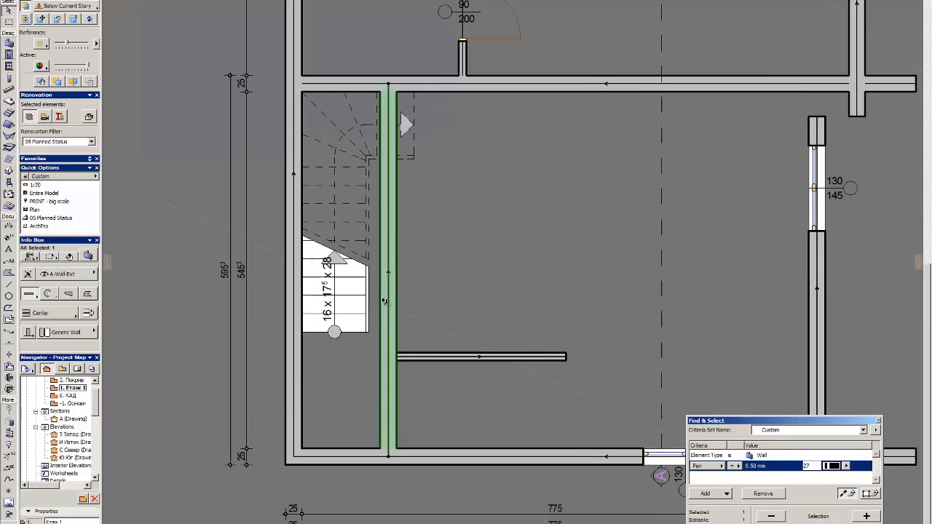
pyautogui.moveTo(392, 344); pyautogui.dragTo(363, 333)
pyautogui.press('Escape')
pyautogui.click(408, 359)
pyautogui.scroll(-3, 503, 255)
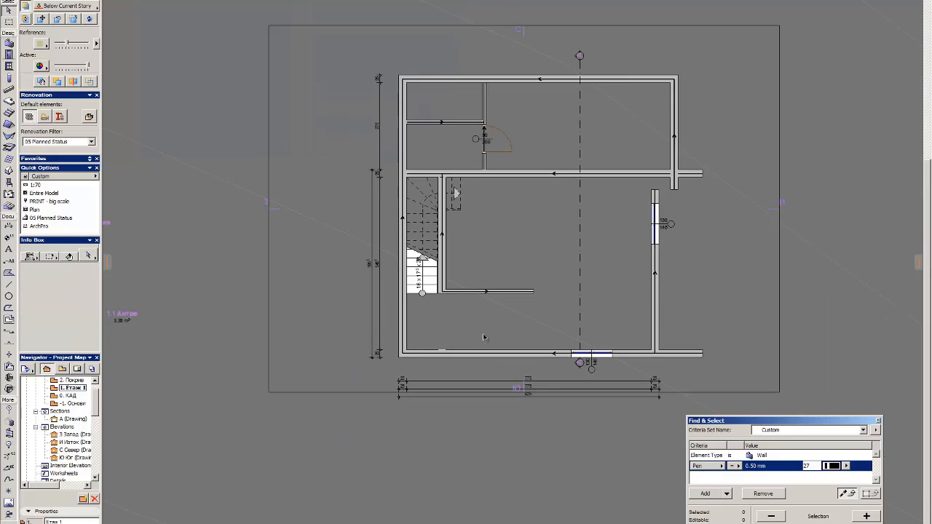
# Step: Split the south exterior wall 270 cm east of the west wall's inner face
pyautogui.click(485, 354)
pyautogui.click(482, 354)
pyautogui.scroll(3, 499, 343)
pyautogui.click(311, 360)
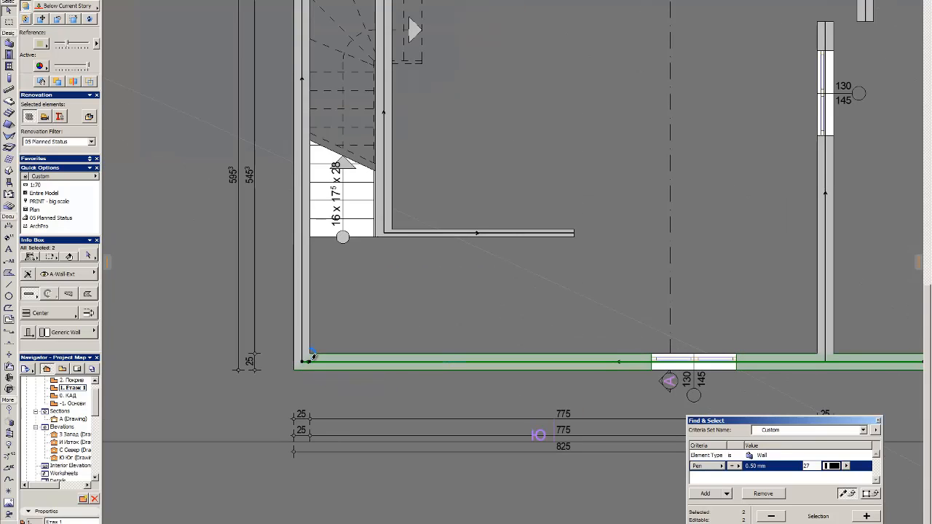
pyautogui.click(311, 362)
pyautogui.write('270')
pyautogui.press('Return')
pyautogui.click(486, 361)
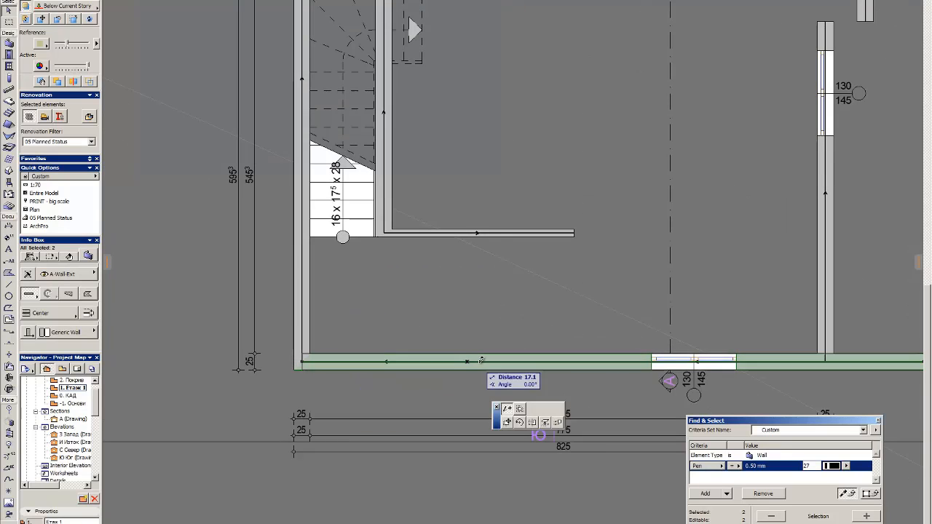
pyautogui.press('Escape')
pyautogui.press('Escape')
# Step: Move the south wall's west segment 60 cm north, closing the jog with a connecting wall joined to the horizontal partition
pyautogui.click(458, 362)
pyautogui.keyDown('shift'); pyautogui.moveTo(540, 315); pyautogui.dragTo(513, 312); pyautogui.keyUp('shift')
pyautogui.keyDown('shift'); pyautogui.moveTo(322, 316); pyautogui.dragTo(297, 289); pyautogui.keyUp('shift')
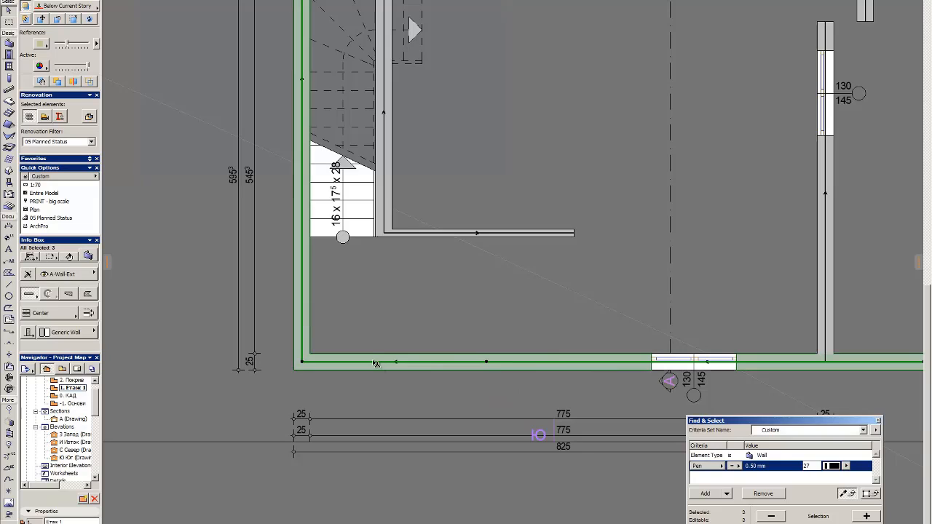
pyautogui.click(376, 362)
pyautogui.click(466, 297)
pyautogui.write('60')
pyautogui.press('Return')
pyautogui.press('Escape')
pyautogui.keyDown('ctrl'); pyautogui.click(481, 234); pyautogui.keyUp('ctrl')
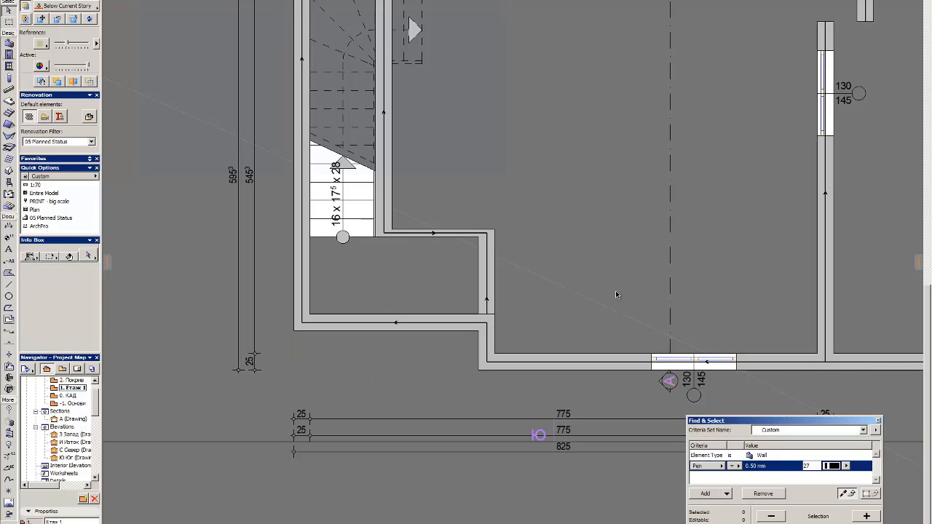
# Step: Shift the interior segment of the connecting wall east, flush with the exterior jog's east face, and join its ends
pyautogui.keyDown('shift'); pyautogui.click(491, 278); pyautogui.keyUp('shift')
pyautogui.hotkey('ctrl', 'd')
pyautogui.click(491, 278)
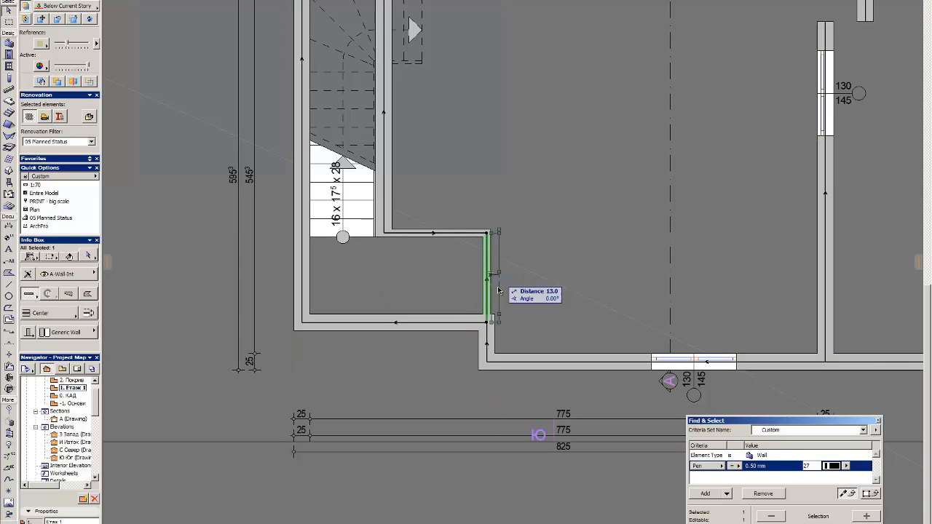
pyautogui.click(495, 315)
pyautogui.keyDown('shift'); pyautogui.click(481, 318); pyautogui.keyUp('shift')
pyautogui.press('Escape')
pyautogui.keyDown('shift'); pyautogui.click(481, 235); pyautogui.keyUp('shift')
# Step: Move both south wall segments and the short jog wall south for a 150 cm clear depth below the partition
pyautogui.click(459, 330)
pyautogui.keyDown('shift'); pyautogui.click(484, 345); pyautogui.keyUp('shift')
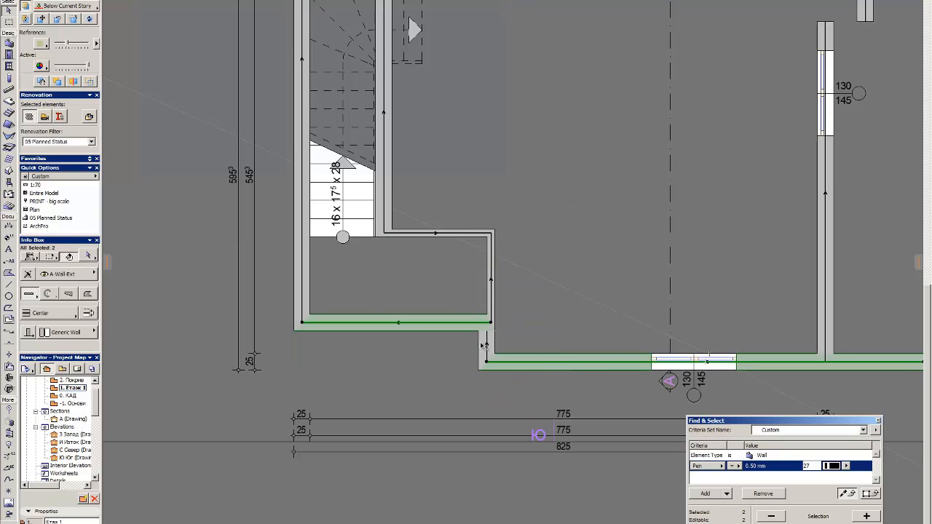
pyautogui.hotkey('ctrl', 'd')
pyautogui.click(454, 315)
pyautogui.write('150-')
pyautogui.press('Return')
# Step: Extend the interior connecting wall and the west exterior wall to meet the relocated southwest wall segment
pyautogui.click(491, 298)
pyautogui.keyDown('ctrl'); pyautogui.click(481, 336); pyautogui.keyUp('ctrl')
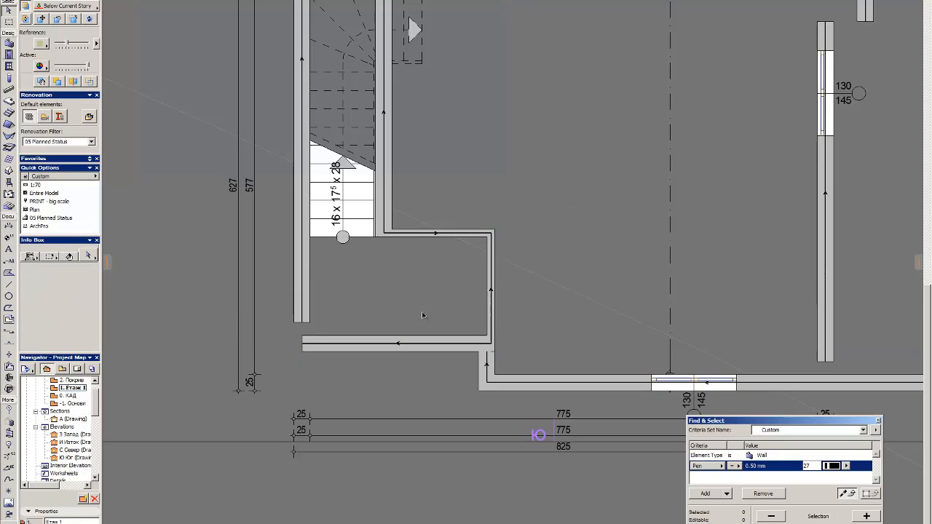
pyautogui.click(401, 337)
pyautogui.keyDown('shift'); pyautogui.click(301, 292); pyautogui.keyUp('shift')
# Step: Move the stair south along the west wall, away from the middle horizontal wall
pyautogui.click(361, 231)
pyautogui.scroll(3, 390, 219)
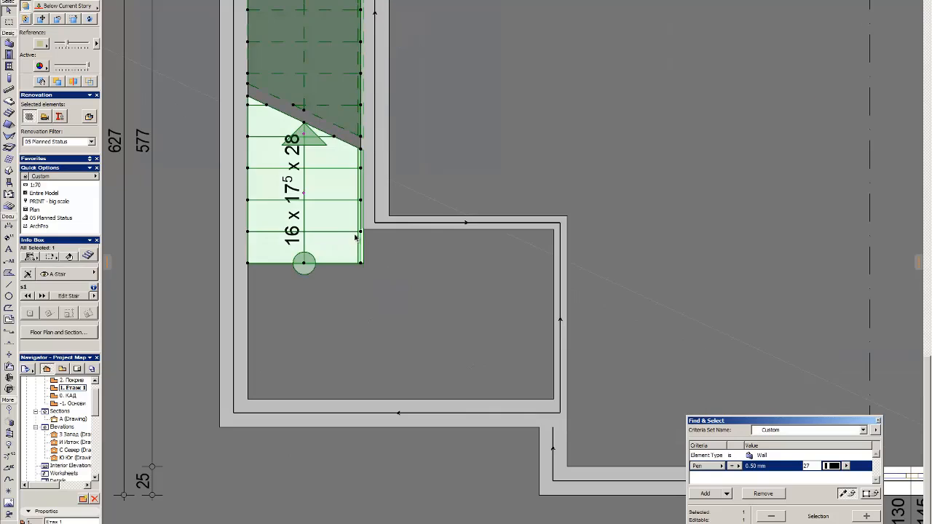
pyautogui.press('Escape')
pyautogui.scroll(-3, 384, 254)
pyautogui.moveTo(384, 254); pyautogui.dragTo(367, 441, button='middle')
pyautogui.click(386, 222)
pyautogui.hotkey('ctrl', 'd')
pyautogui.click(386, 222)
pyautogui.press('Escape')
pyautogui.press('Escape')
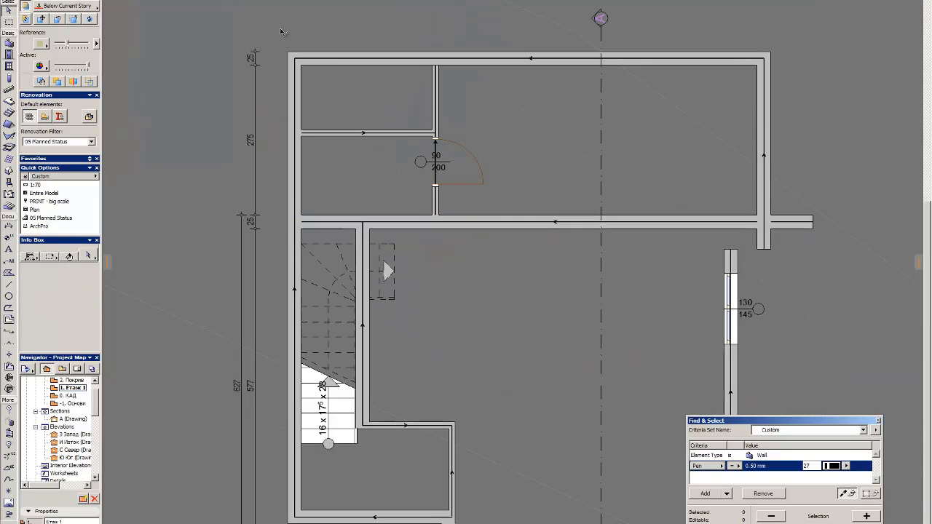
# Step: Move the north room block with its walls, partitions and door south to meet the stair's north edge
pyautogui.moveTo(284, 31); pyautogui.dragTo(838, 256)
pyautogui.hotkey('ctrl', 'd')
pyautogui.click(369, 229)
pyautogui.keyDown('shift'); pyautogui.click(393, 244); pyautogui.keyUp('shift')
pyautogui.press('Escape')
pyautogui.scroll(-2, 482, 306)
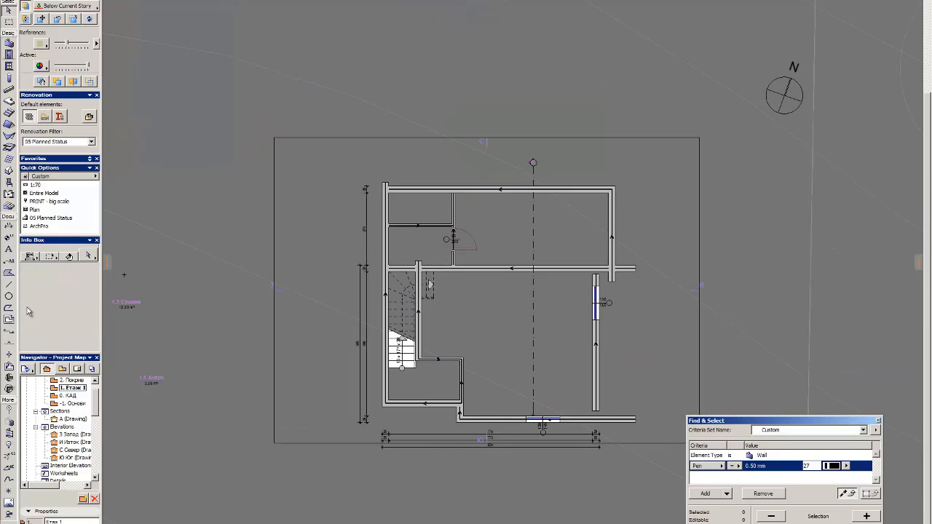
# Step: Join the north block's walls at the northwest corner and where its east wall meets the middle wall
pyautogui.scroll(-1, 422, 156)
pyautogui.click(407, 182)
pyautogui.keyDown('shift'); pyautogui.click(398, 191); pyautogui.keyUp('shift')
pyautogui.hotkey('ctrl', '-')
pyautogui.scroll(2, 519, 220)
pyautogui.click(589, 211)
pyautogui.keyDown('shift'); pyautogui.click(580, 248); pyautogui.keyUp('shift')
pyautogui.hotkey('ctrl', '-')
# Step: Extend the living room's east wall up to the middle wall and trim the stair wall's stub projecting past it
pyautogui.click(568, 264)
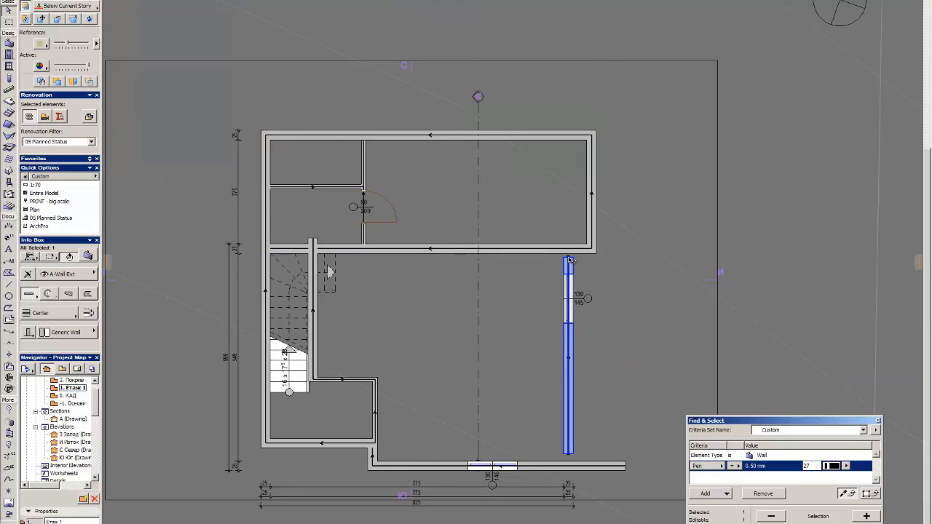
pyautogui.keyDown('shift'); pyautogui.click(559, 249); pyautogui.keyUp('shift')
pyautogui.click(308, 269)
pyautogui.keyDown('ctrl'); pyautogui.click(336, 253); pyautogui.keyUp('ctrl')
pyautogui.scroll(-1, 369, 279)
pyautogui.press('Escape')
# Step: Extend the living room's east wall to the south wall and trim the south wall's overhang beyond the corner
pyautogui.scroll(4, 464, 435)
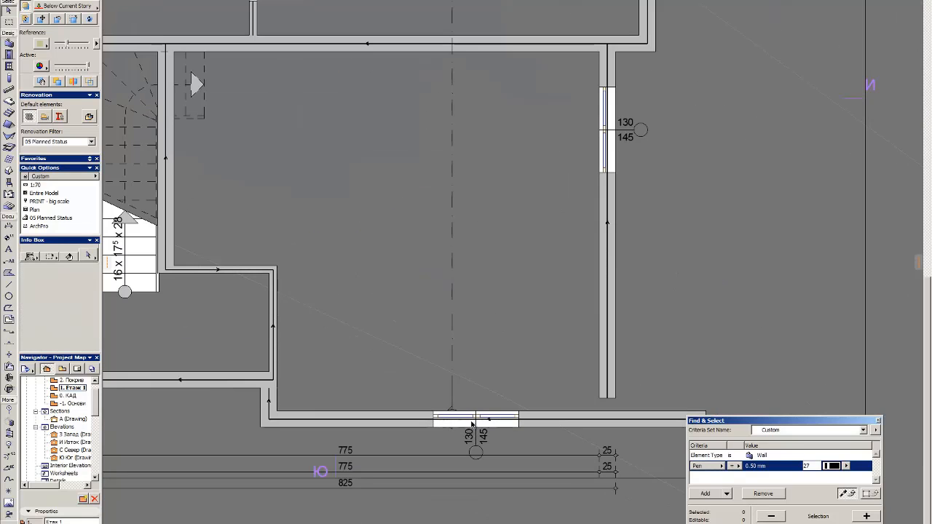
pyautogui.scroll(-2, 429, 345)
pyautogui.keyDown('shift'); pyautogui.click(550, 333); pyautogui.keyUp('shift')
pyautogui.click(552, 382)
pyautogui.click(552, 397)
pyautogui.keyDown('ctrl'); pyautogui.click(583, 397); pyautogui.keyUp('ctrl')
pyautogui.press('Escape')
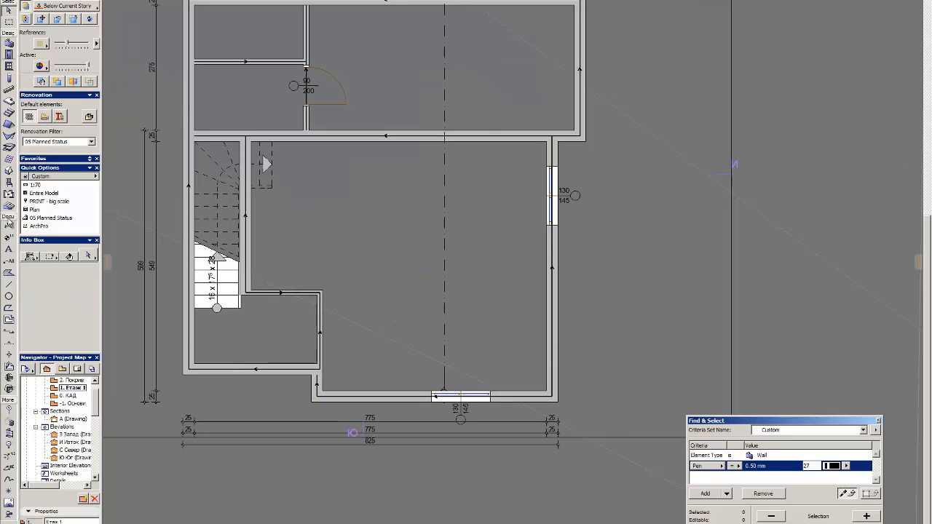
# Step: Create a zone covering the whole building outline, with its stamp placed east of the house
pyautogui.click(9, 193)
pyautogui.hotkey('ctrl', '-')
pyautogui.click(654, 257)
pyautogui.press('Return')
pyautogui.click(655, 289)
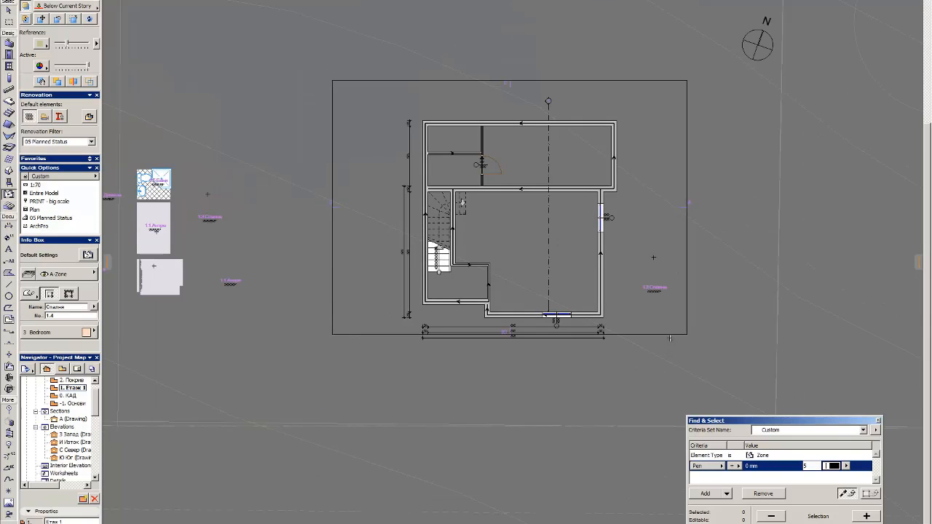
pyautogui.keyDown('shift'); pyautogui.click(654, 290); pyautogui.keyUp('shift')
# Step: Name the new zone "Total Area" and set its stamp to show the name without the number
pyautogui.scroll(4, 654, 309)
pyautogui.write('Total Are')
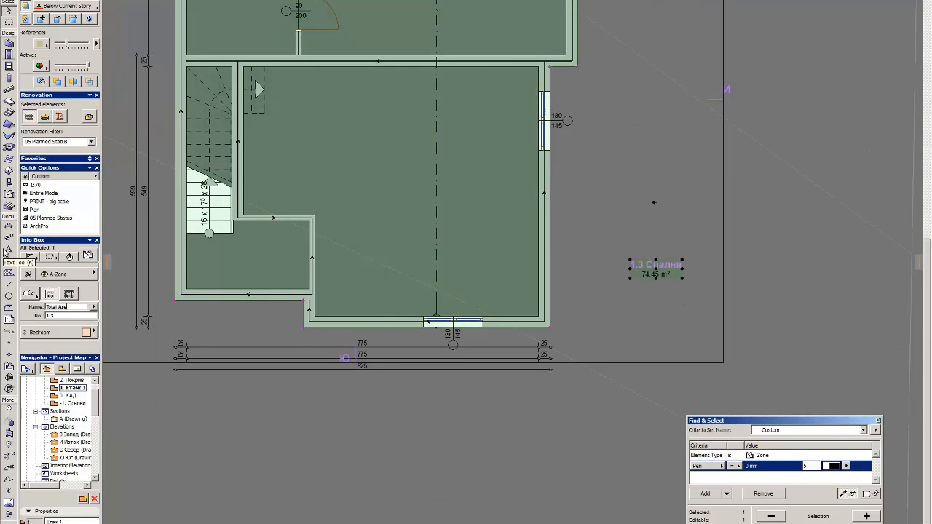
pyautogui.write('a')
pyautogui.press('Return')
pyautogui.hotkey('ctrl', 't')
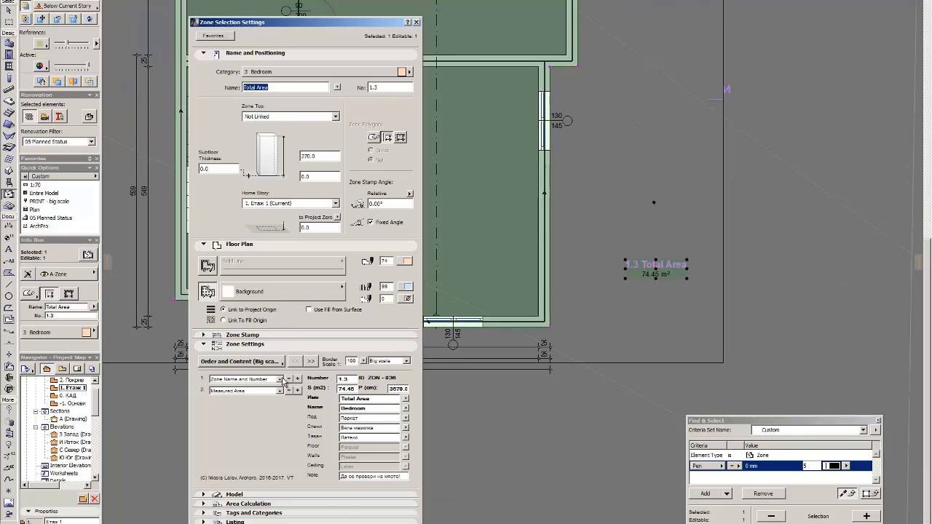
pyautogui.click(283, 380)
pyautogui.click(250, 394)
pyautogui.press('Return')
pyautogui.press('Escape')
pyautogui.press('Escape')
# Step: In the innermost south dimension chain, remove the west wall's inner-face point and add one at the jog corner
pyautogui.scroll(-4, 667, 305)
pyautogui.scroll(4, 446, 296)
pyautogui.click(475, 372)
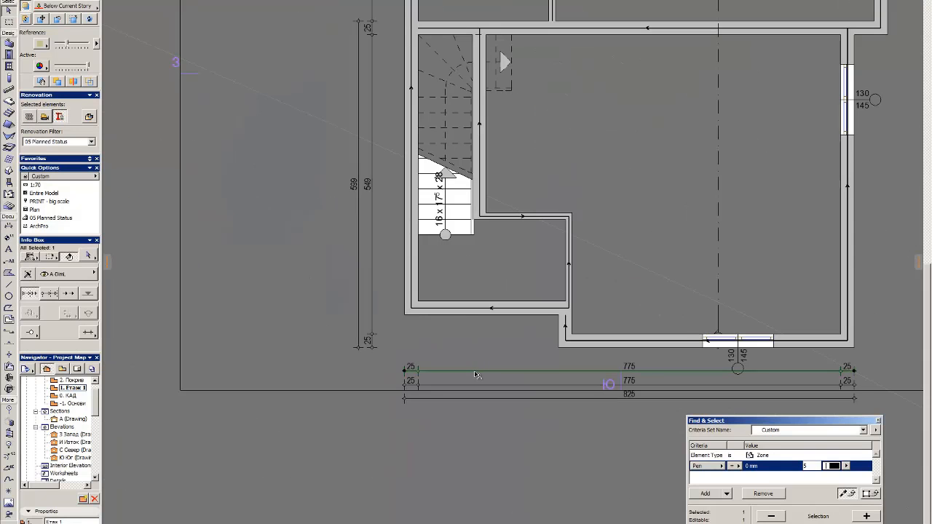
pyautogui.click(559, 372)
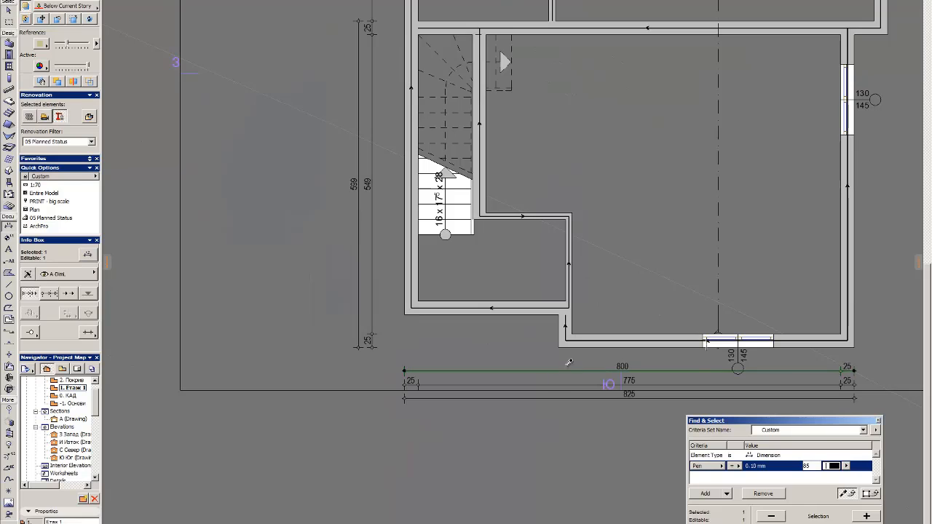
pyautogui.keyDown('ctrl'); pyautogui.click(559, 348); pyautogui.keyUp('ctrl')
# Step: Place an Entry 100/210 favorite door in the southwest exterior wall, opening into the entrance room
pyautogui.click(90, 158)
pyautogui.scroll(3, 53, 186)
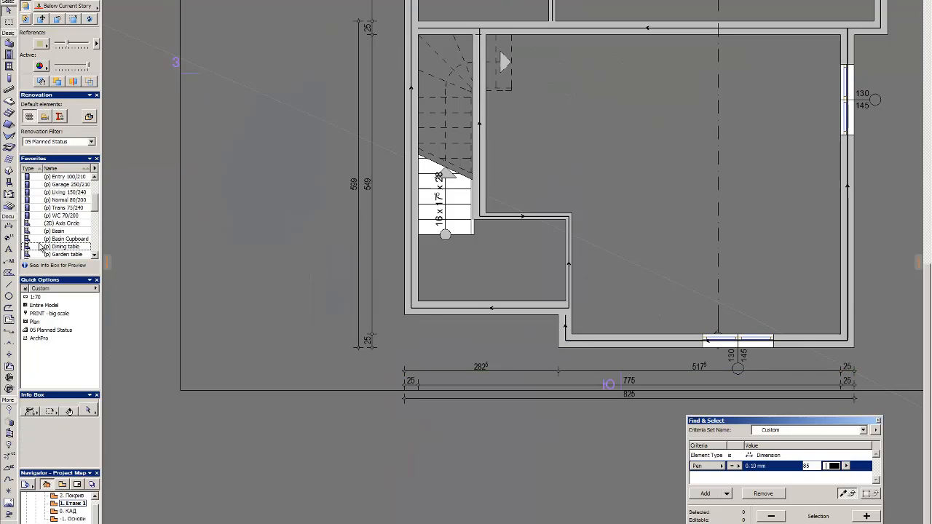
pyautogui.click(10, 55)
pyautogui.click(474, 258)
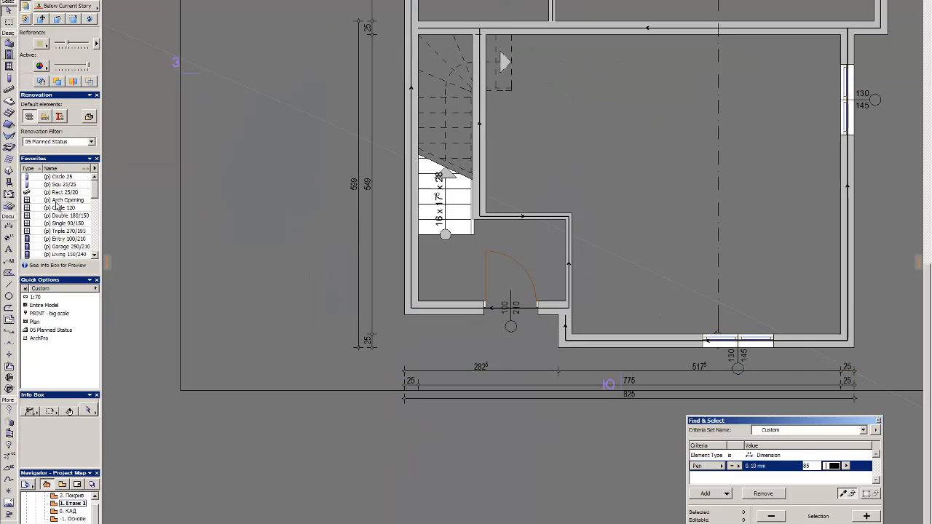
# Step: Place a Living favorite door with sidelight in the short horizontal wall beside the stair foot and set its width to 130 cm
pyautogui.keyDown('alt'); pyautogui.click(513, 325); pyautogui.keyUp('alt')
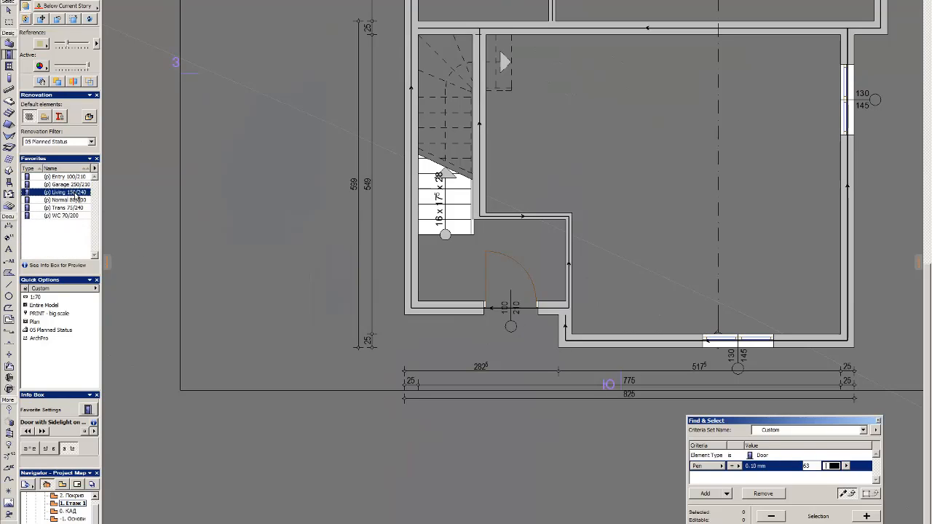
pyautogui.click(590, 163)
pyautogui.scroll(3, 549, 178)
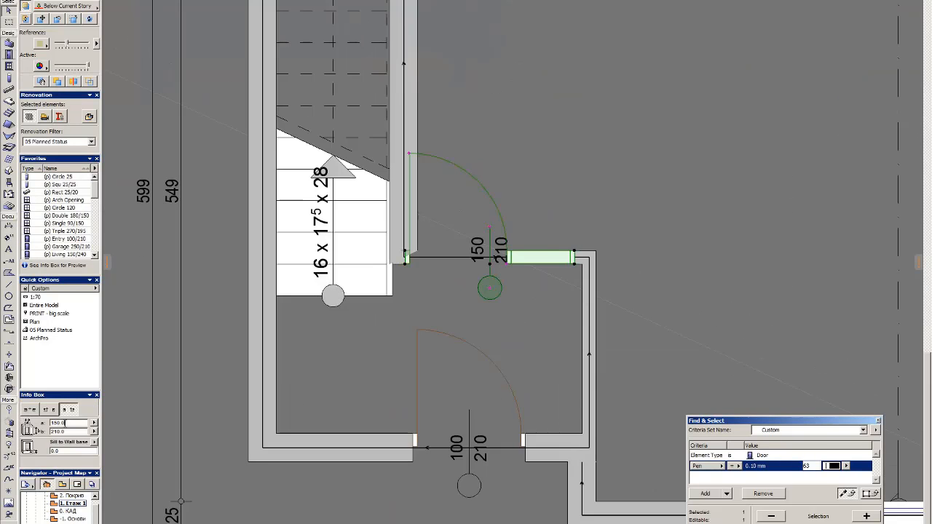
pyautogui.doubleClick(65, 423)
pyautogui.write('130')
pyautogui.press('Return')
pyautogui.click(509, 213)
pyautogui.press('Escape')
pyautogui.press('Escape')
# Step: Bring the 1.2 Дневна zone into the living room and update it to the room's new boundary
pyautogui.scroll(-6, 431, 266)
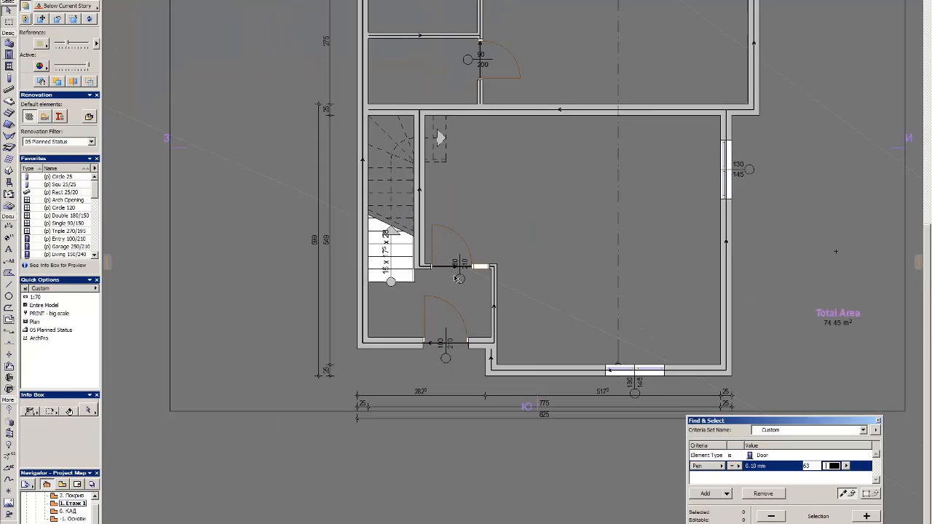
pyautogui.scroll(3, 298, 262)
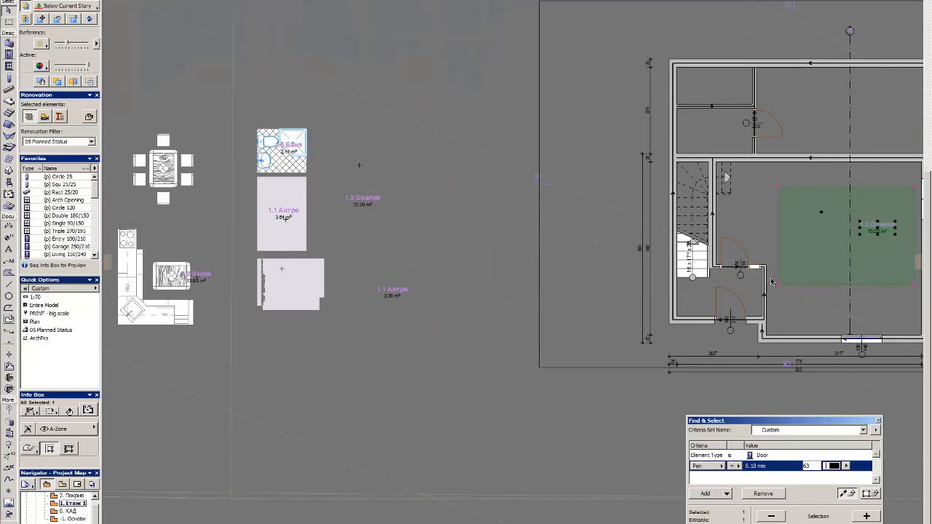
pyautogui.hotkey('ctrl', 'u')
pyautogui.press('Escape')
pyautogui.moveTo(852, 222); pyautogui.dragTo(475, 215, button='middle')
pyautogui.scroll(2, 475, 215)
pyautogui.moveTo(452, 244); pyautogui.dragTo(887, 274, button='middle')
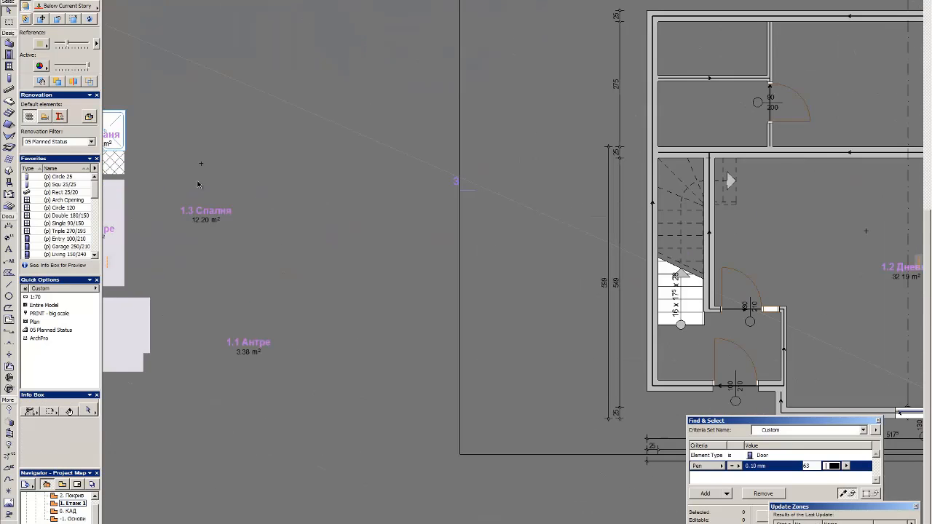
# Step: Move the 1.3 Спалня zone from beside the plan into the northeast bedroom
pyautogui.scroll(-3, 338, 247)
pyautogui.click(280, 237)
pyautogui.hotkey('ctrl', 'd')
pyautogui.click(281, 237)
pyautogui.click(678, 185)
# Step: Move the bedroom's east wall west by about 60 cm, and the living room's east wall east to the vacated line, joining it to the south wall
pyautogui.scroll(3, 680, 187)
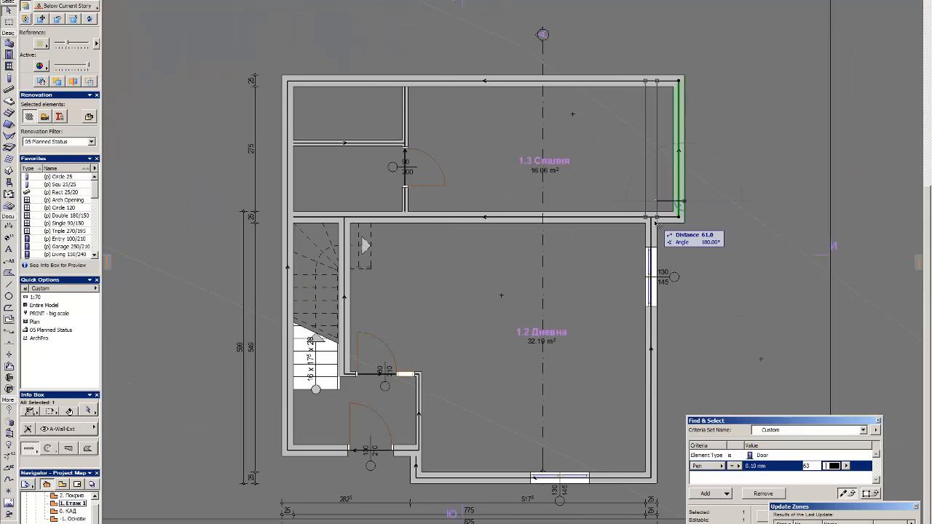
pyautogui.click(658, 217)
pyautogui.click(653, 233)
pyautogui.click(695, 241)
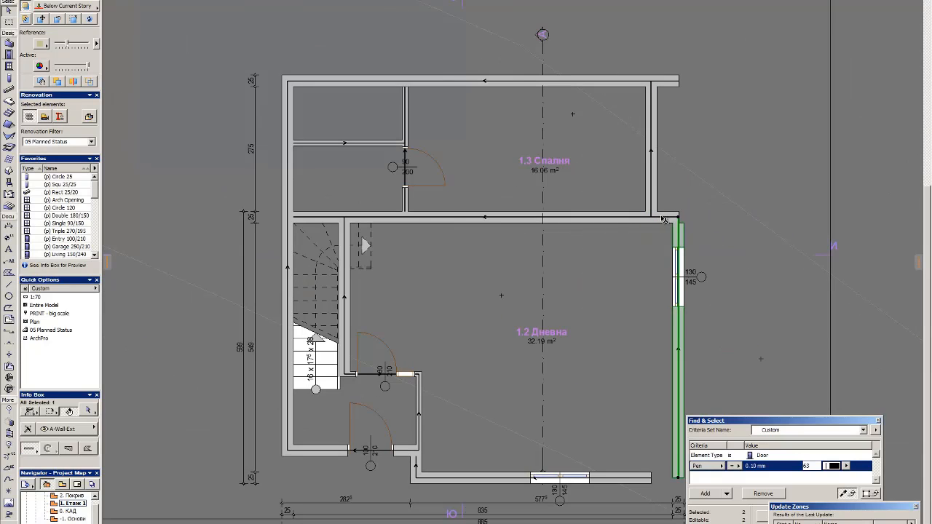
pyautogui.keyDown('shift'); pyautogui.click(632, 476); pyautogui.keyUp('shift')
pyautogui.hotkey('ctrl', 'i')
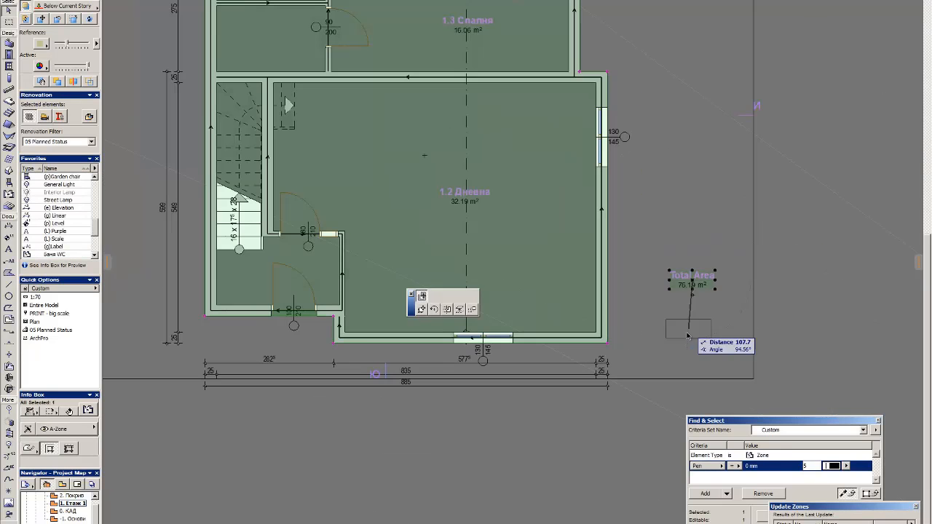
# Step: Move the Total Area zone stamp about 108 cm south
pyautogui.click(688, 335)
pyautogui.press('Escape')
pyautogui.moveTo(379, 95); pyautogui.dragTo(534, 231, button='middle')
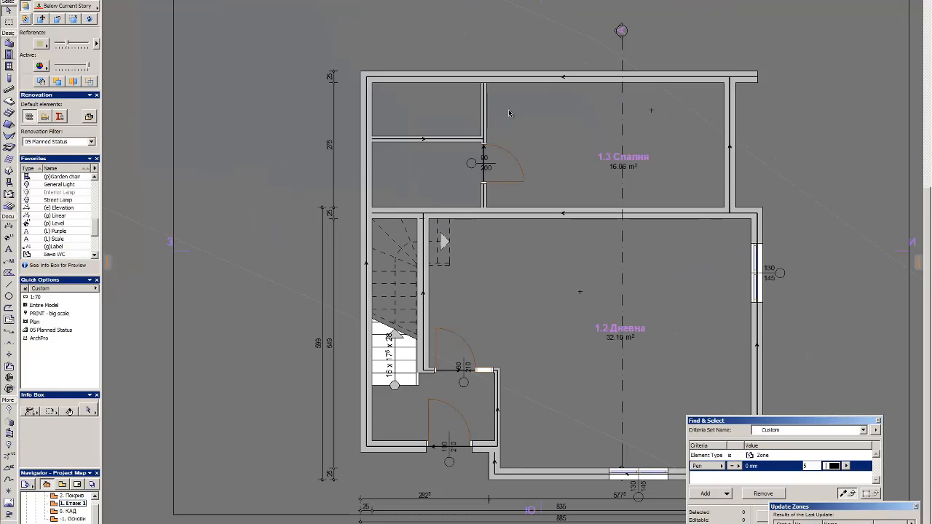
# Step: Set the bedroom door's width to 80 cm and shift the door south, close to the middle wall
pyautogui.hotkey('ctrl', 'z')
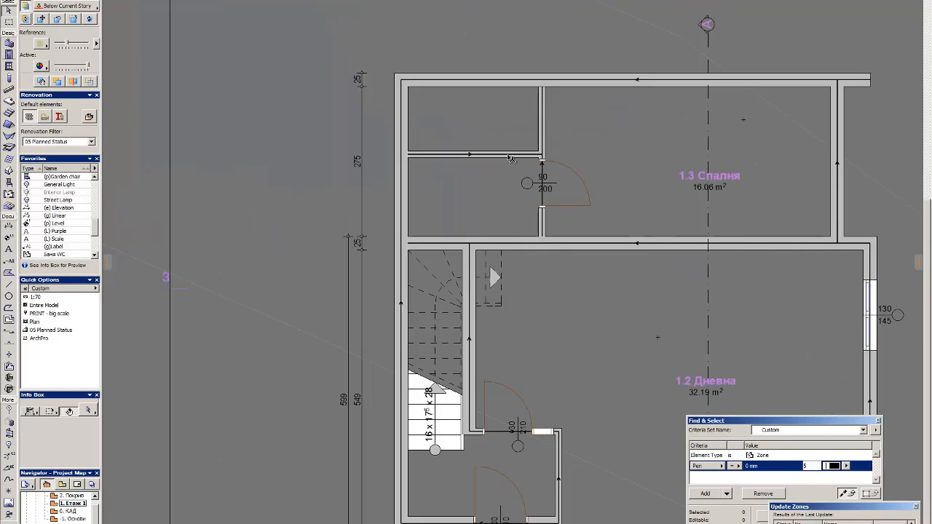
pyautogui.click(90, 281)
pyautogui.doubleClick(68, 356)
pyautogui.write('80')
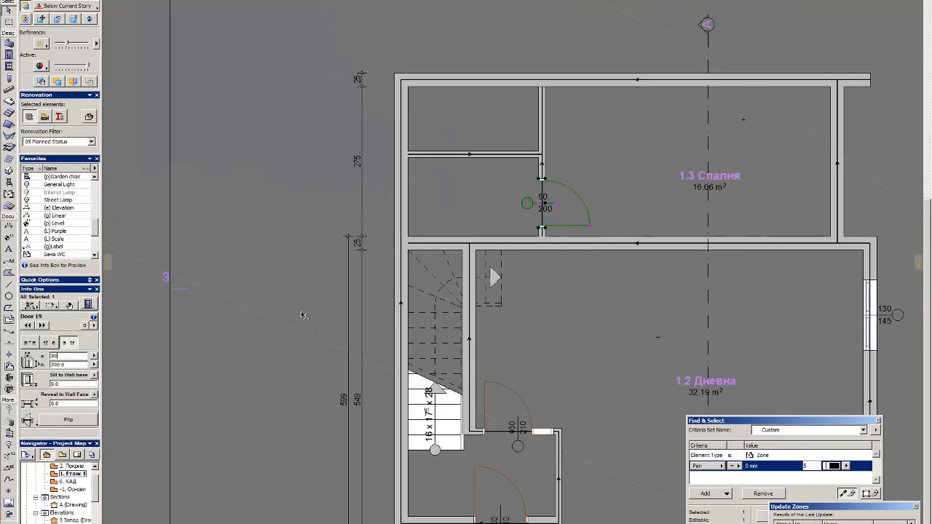
pyautogui.click(303, 315)
pyautogui.click(543, 226)
pyautogui.click(544, 236)
# Step: Draw an interior partition from the middle wall north to the horizontal partition, west of the bedroom door
pyautogui.doubleClick(482, 155)
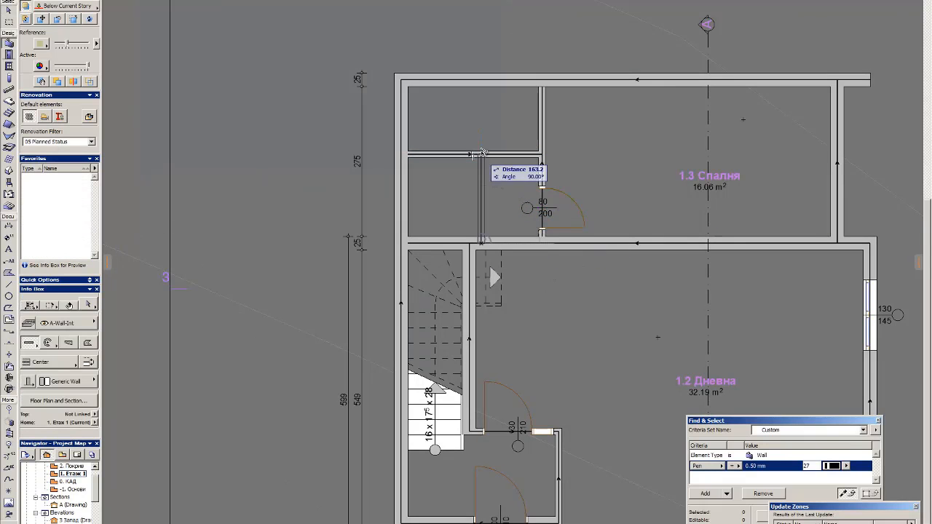
pyautogui.scroll(2, 481, 176)
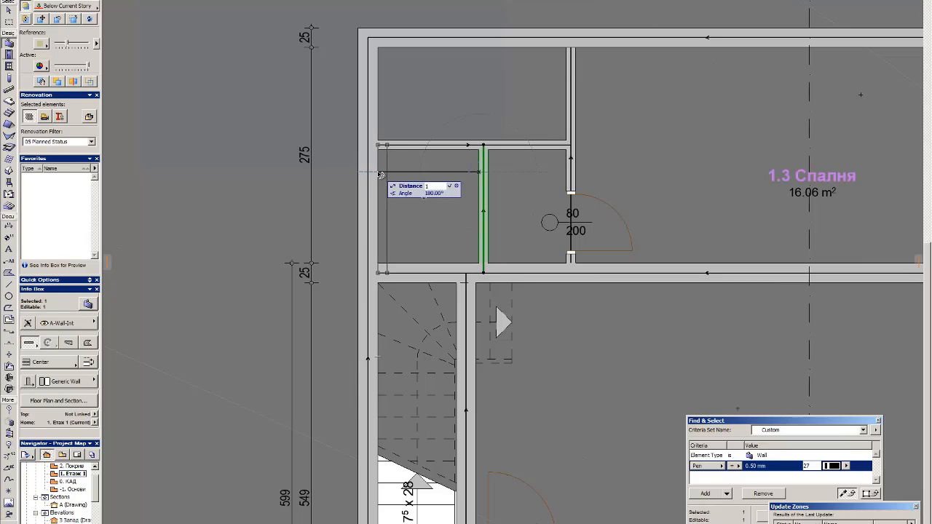
# Step: Shift the bedroom partition and the new divider east, then extend the horizontal partition and trim the divider's stub above it
pyautogui.moveTo(577, 168); pyautogui.dragTo(601, 177)
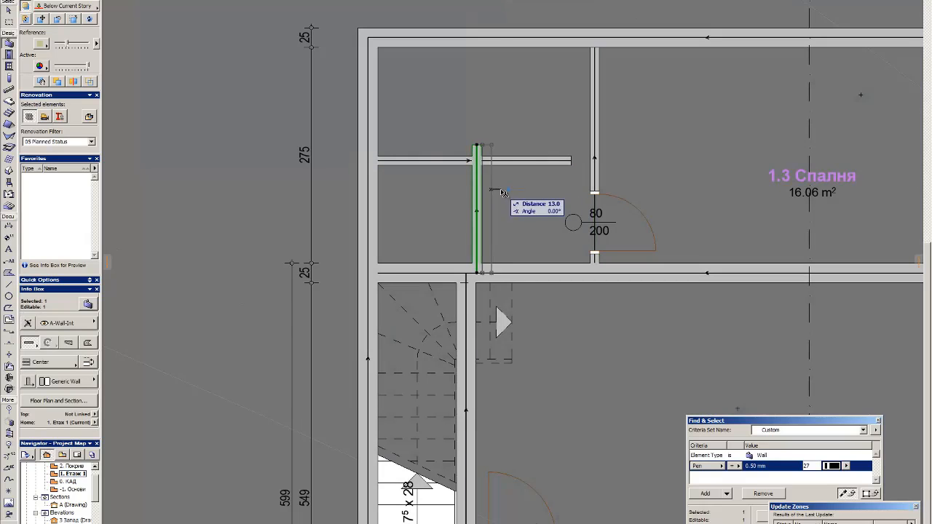
pyautogui.click(502, 191)
pyautogui.click(557, 158)
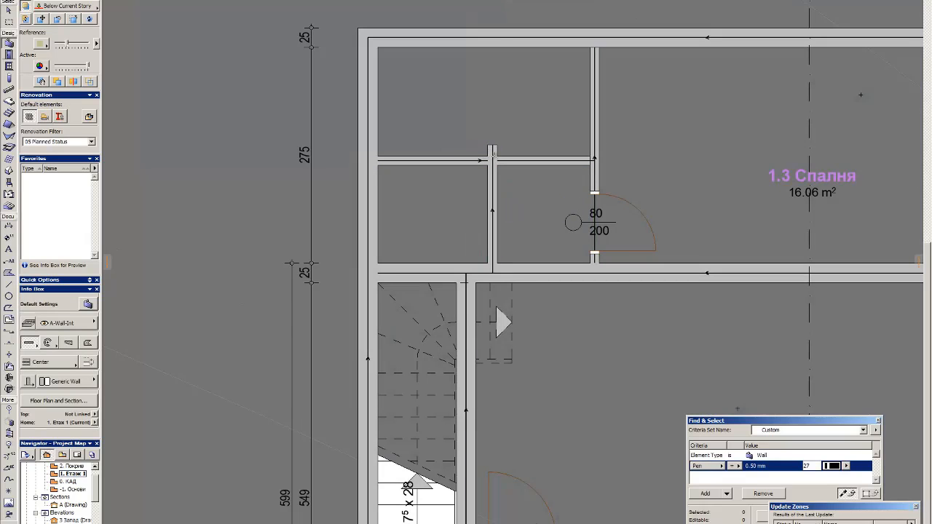
pyautogui.keyDown('ctrl'); pyautogui.click(493, 153); pyautogui.keyUp('ctrl')
# Step: Place doors matching the 80/200 bedroom door in the northwest room's east partition and in the new divider
pyautogui.keyDown('alt'); pyautogui.click(589, 223); pyautogui.keyUp('alt')
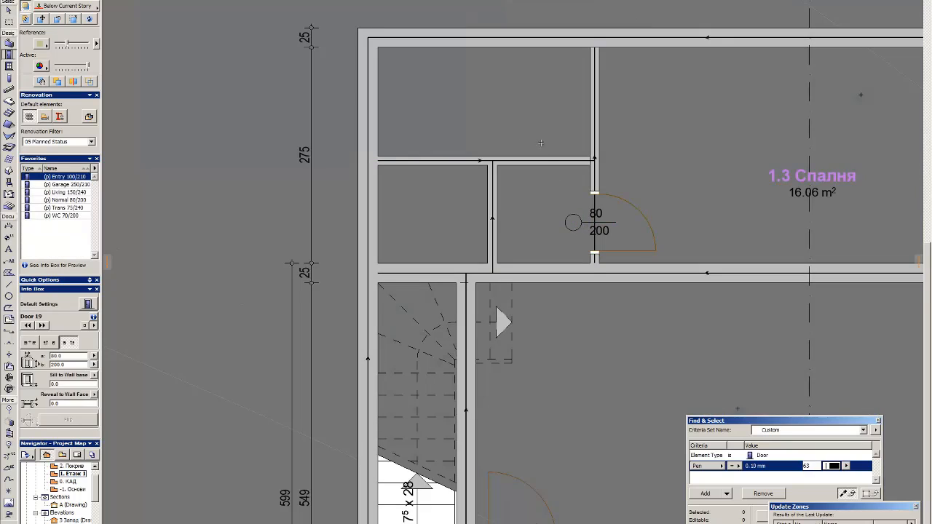
pyautogui.click(594, 88)
pyautogui.click(495, 241)
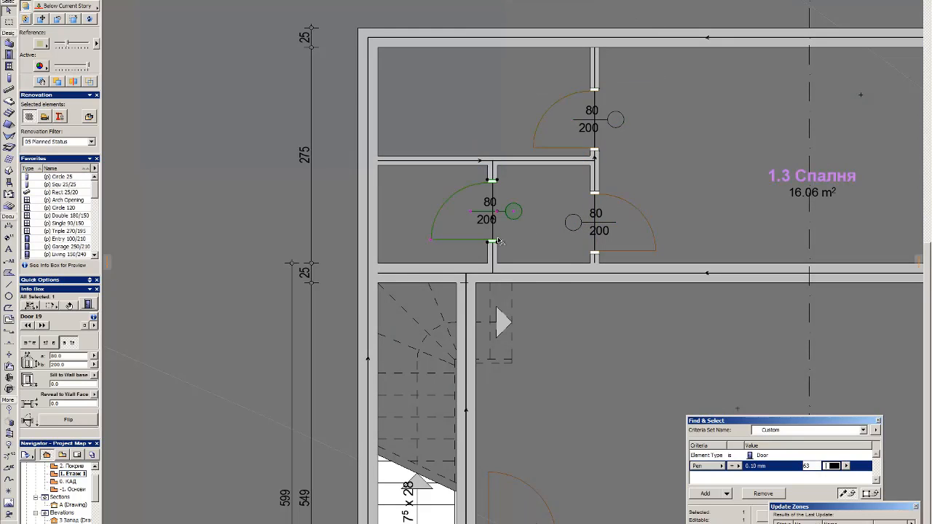
# Step: Set the divider door's width to 70 cm and shift it closer to the middle wall
pyautogui.click(497, 266)
pyautogui.doubleClick(64, 357)
pyautogui.write('70')
pyautogui.press('Return')
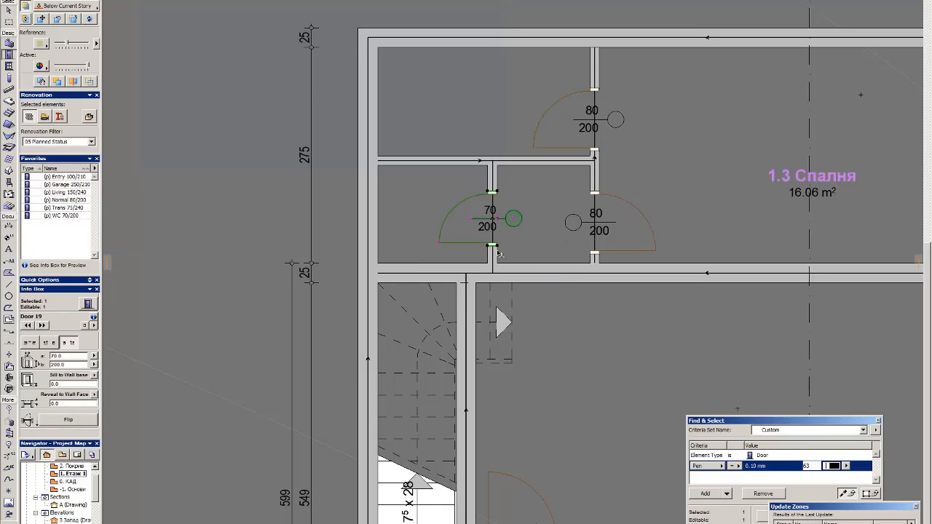
pyautogui.press('Escape')
# Step: Move the 1.5 Баня bathroom zone and its fixtures from beside the plan to the northwest room
pyautogui.scroll(-5, 542, 210)
pyautogui.scroll(2, 200, 240)
pyautogui.moveTo(507, 293); pyautogui.dragTo(450, 223)
pyautogui.hotkey('ctrl', 'd')
pyautogui.click(500, 231)
pyautogui.scroll(3, 439, 254)
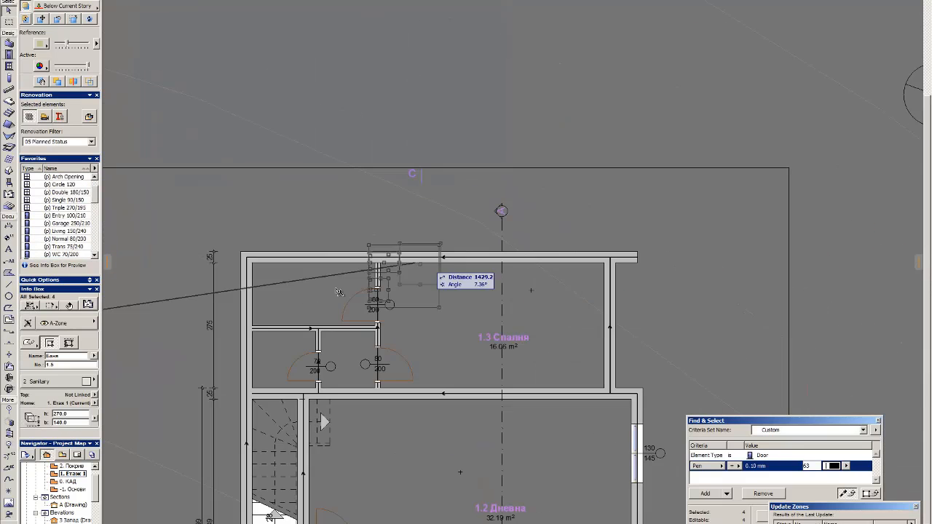
pyautogui.click(346, 263)
# Step: Mirror the bathroom set about a vertical axis and move it into the room's northwest inner corner
pyautogui.hotkey('ctrl', 'm')
pyautogui.click(312, 301)
pyautogui.click(311, 280)
pyautogui.scroll(3, 281, 273)
pyautogui.hotkey('ctrl', 'd')
pyautogui.click(268, 254)
pyautogui.click(222, 252)
pyautogui.press('Escape')
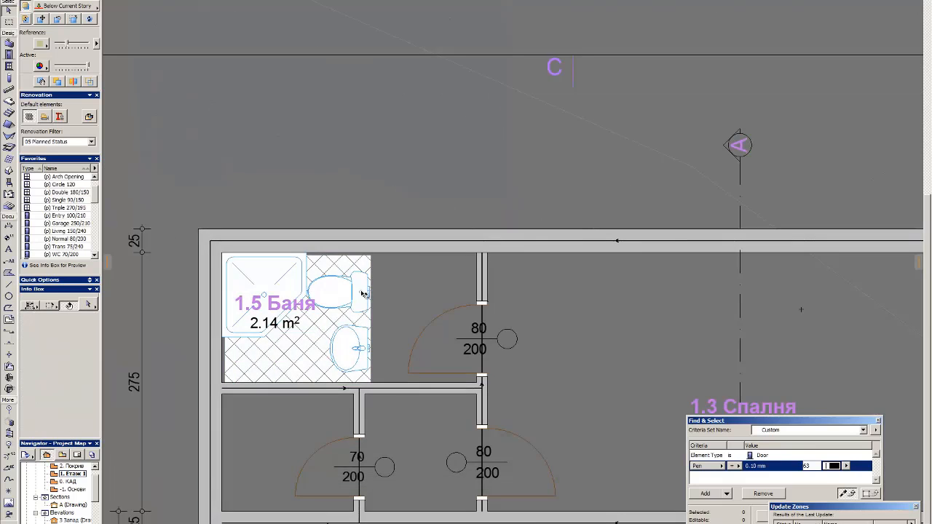
# Step: Rotate the toilet and washbasin 90° and move them with their backs against the north wall
pyautogui.click(338, 292)
pyautogui.keyDown('shift'); pyautogui.click(350, 348); pyautogui.keyUp('shift')
pyautogui.hotkey('ctrl', 'e')
pyautogui.click(372, 194)
pyautogui.scroll(3, 426, 263)
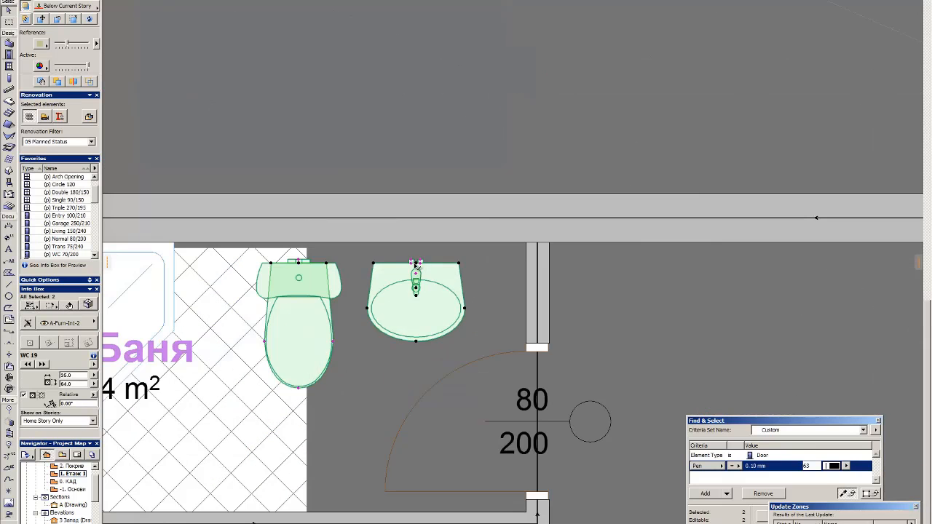
pyautogui.hotkey('ctrl', 'd')
pyautogui.click(416, 243)
pyautogui.press('Escape')
# Step: Update the 1.5 Баня zone to fill the enlarged bathroom
pyautogui.scroll(-4, 543, 233)
pyautogui.click(410, 325)
pyautogui.hotkey('ctrl', 'u')
pyautogui.press('Escape')
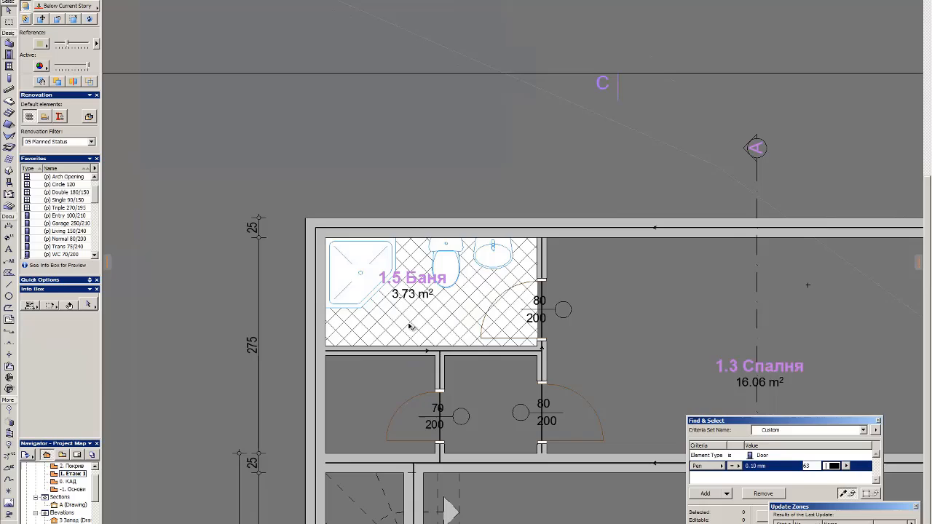
# Step: Replace the bathroom's shower tray with a bathtub object
pyautogui.click(359, 308)
pyautogui.hotkey('ctrl', 't')
pyautogui.moveTo(168, 79); pyautogui.dragTo(536, 2)
pyautogui.click(241, 275)
pyautogui.press('Return')
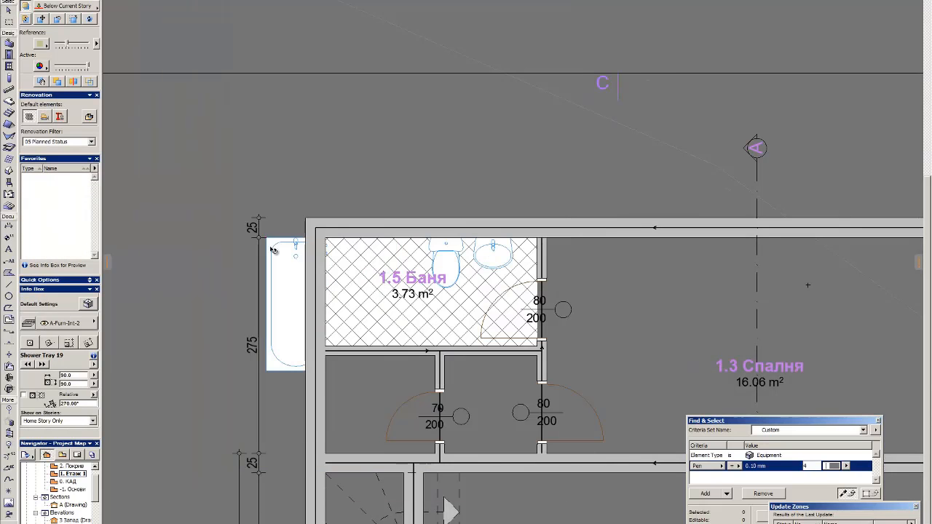
# Step: Move the bathtub into the bathroom's northwest inner corner
pyautogui.hotkey('ctrl', 'd')
pyautogui.click(272, 252)
pyautogui.click(335, 263)
pyautogui.scroll(3, 344, 262)
pyautogui.scroll(-3, 306, 233)
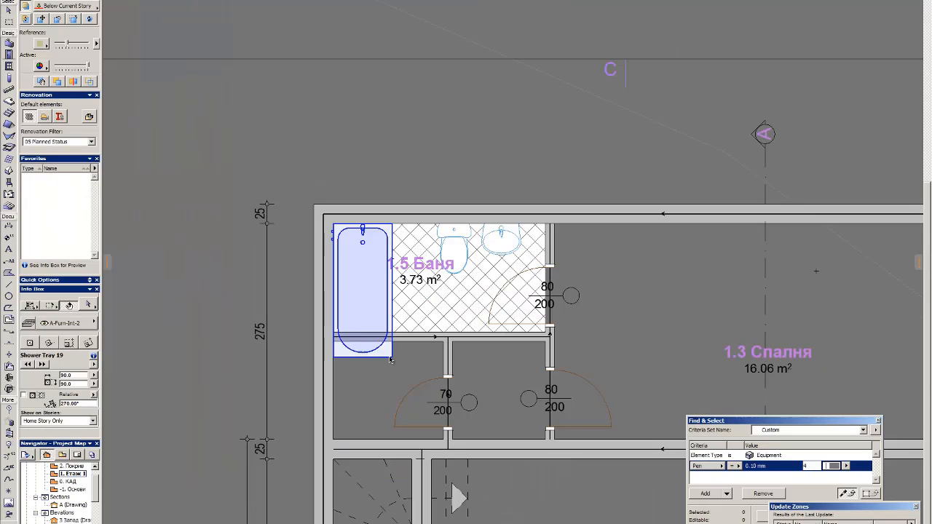
# Step: Shorten the bathtub so its foot end stops at the bathroom's south partition
pyautogui.click(393, 331)
pyautogui.press('Escape')
pyautogui.click(419, 333)
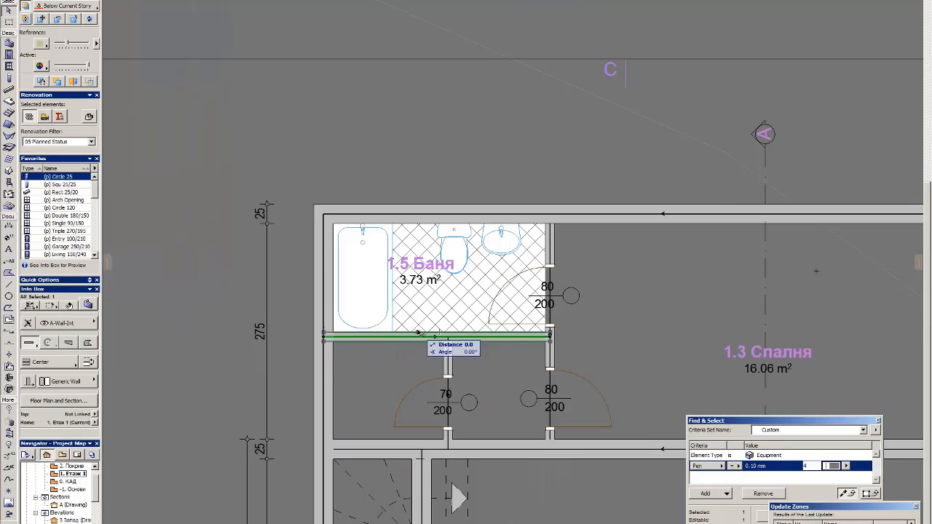
pyautogui.press('Escape')
pyautogui.press('Escape')
# Step: Move the north exterior wall outward for a clear depth of 325 cm from the wall above the stair
pyautogui.click(636, 223)
pyautogui.hotkey('ctrl', 'd')
pyautogui.click(635, 224)
pyautogui.moveTo(637, 440); pyautogui.dragTo(289, 370, button='middle')
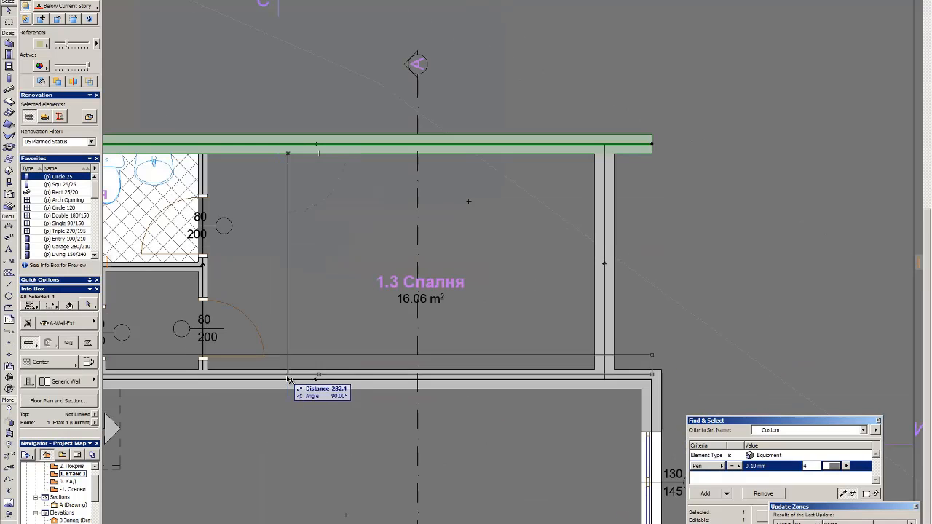
pyautogui.write('325-')
pyautogui.press('Return')
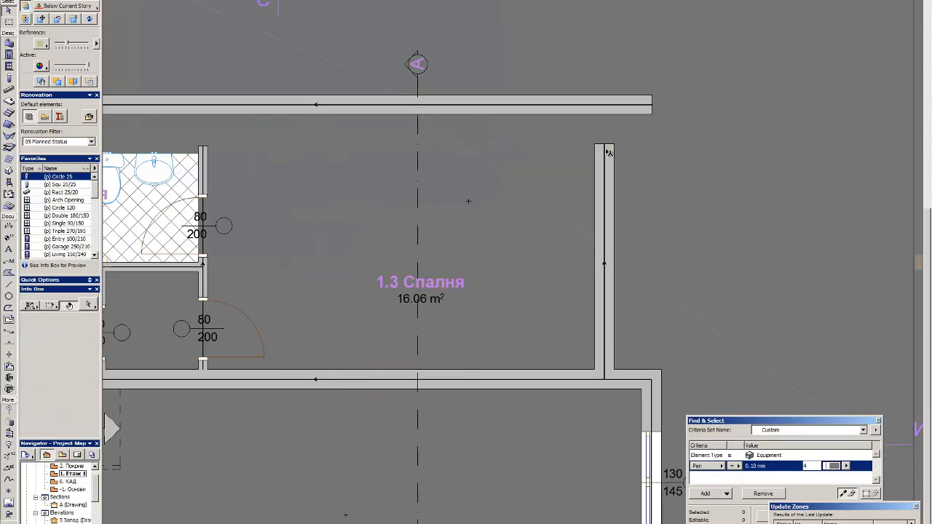
# Step: Extend the east wall, the bathroom's east partition and the west wall to the moved north wall
pyautogui.click(607, 148)
pyautogui.scroll(-4, 758, 144)
pyautogui.scroll(3, 583, 143)
pyautogui.click(495, 156)
pyautogui.keyDown('shift'); pyautogui.click(308, 167); pyautogui.keyUp('shift')
pyautogui.keyDown('ctrl'); pyautogui.click(364, 111); pyautogui.keyUp('ctrl')
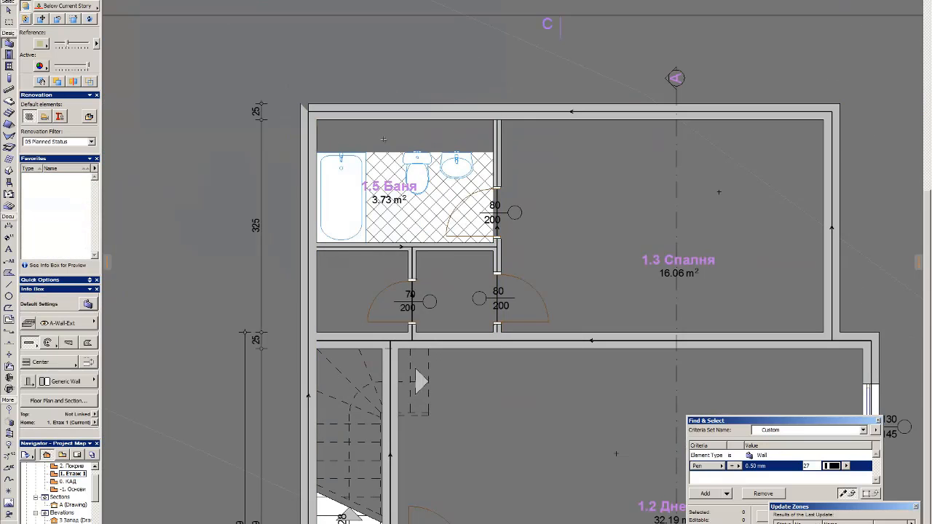
# Step: Update the 1.5 Баня zone to fill the bathroom up to the moved north wall
pyautogui.click(429, 186)
pyautogui.press('Escape')
pyautogui.click(384, 180)
pyautogui.press('Escape')
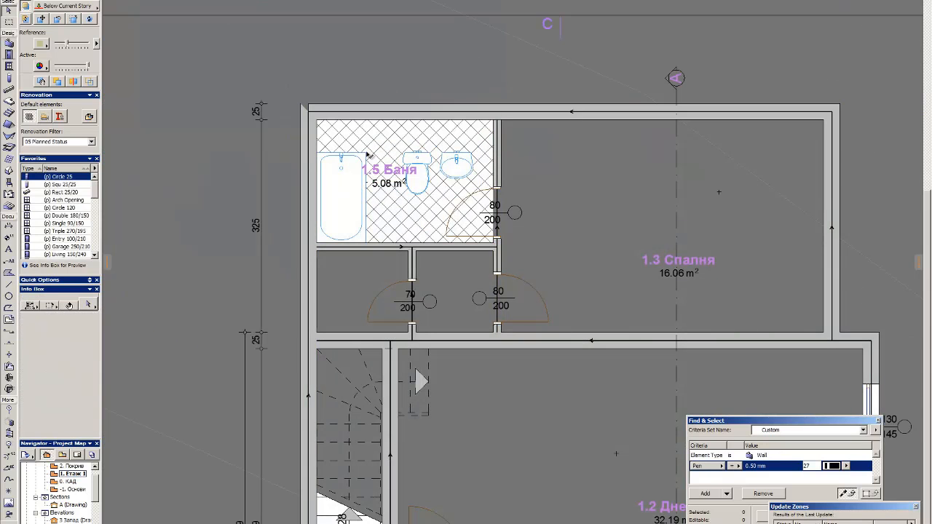
# Step: Move the bathroom's south partition and the 80/200 bathroom door 20 cm north
pyautogui.click(387, 247)
pyautogui.hotkey('ctrl', 'd')
pyautogui.click(387, 247)
pyautogui.write('20')
pyautogui.press('Return')
pyautogui.click(497, 213)
pyautogui.hotkey('ctrl', 'd')
pyautogui.press('Escape')
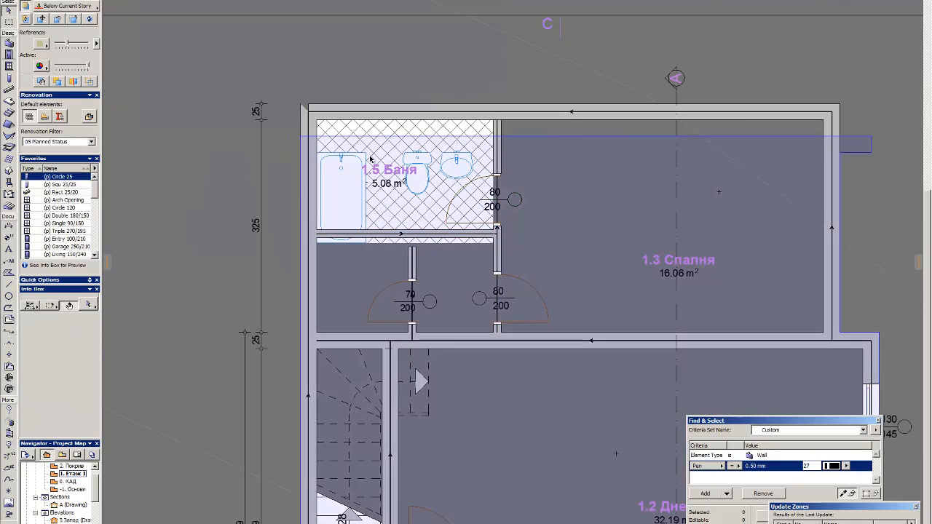
# Step: Select the bathtub, toilet and washbasin together and move them up against the inner face of the north wall
pyautogui.keyDown('shift'); pyautogui.click(372, 234); pyautogui.keyUp('shift')
pyautogui.keyDown('shift'); pyautogui.click(364, 158); pyautogui.keyUp('shift')
pyautogui.keyDown('shift'); pyautogui.click(418, 164); pyautogui.keyUp('shift')
pyautogui.keyDown('shift'); pyautogui.click(459, 167); pyautogui.keyUp('shift')
pyautogui.keyDown('shift'); pyautogui.click(456, 235); pyautogui.keyUp('shift')
pyautogui.scroll(4, 436, 134)
pyautogui.hotkey('ctrl', 'd')
pyautogui.click(398, 172)
pyautogui.click(399, 105)
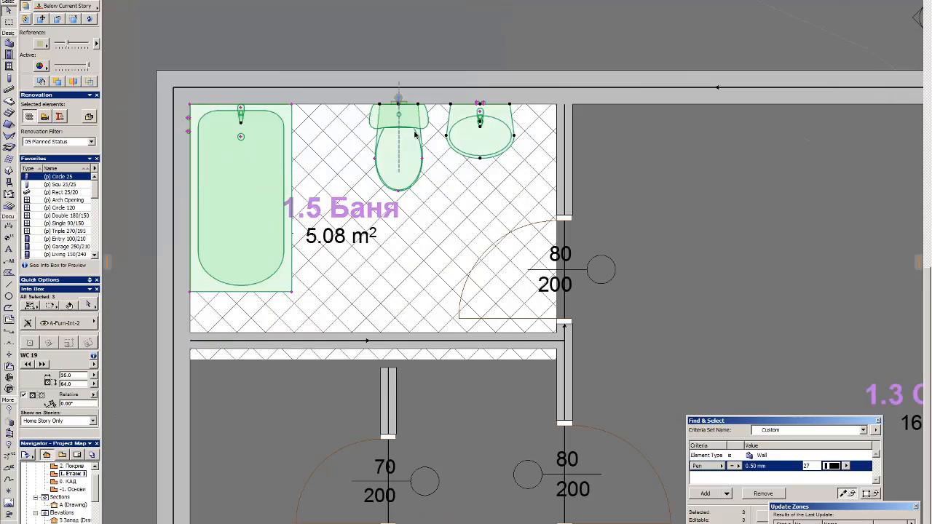
# Step: Refit the 1.5 Баня zone to the relocated south partition
pyautogui.press('Escape')
pyautogui.moveTo(370, 267); pyautogui.dragTo(331, 214)
pyautogui.press('Escape')
# Step: Move the toilet and washbasin together so the washbasin's centre is 45 cm from the bathroom's east partition
pyautogui.moveTo(504, 170); pyautogui.dragTo(412, 125)
pyautogui.hotkey('ctrl', 'd')
pyautogui.click(484, 169)
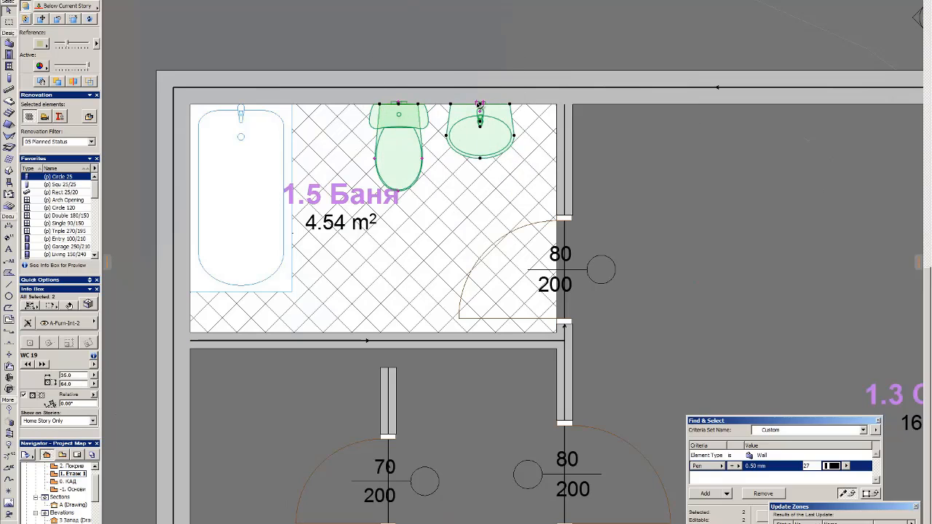
pyautogui.scroll(2, 479, 104)
pyautogui.write('45-')
pyautogui.press('Return')
# Step: Copy the toilet within the bathroom and change the copy to a Shower Tray 19 object with the Corner style
pyautogui.scroll(-4, 653, 164)
pyautogui.click(518, 150)
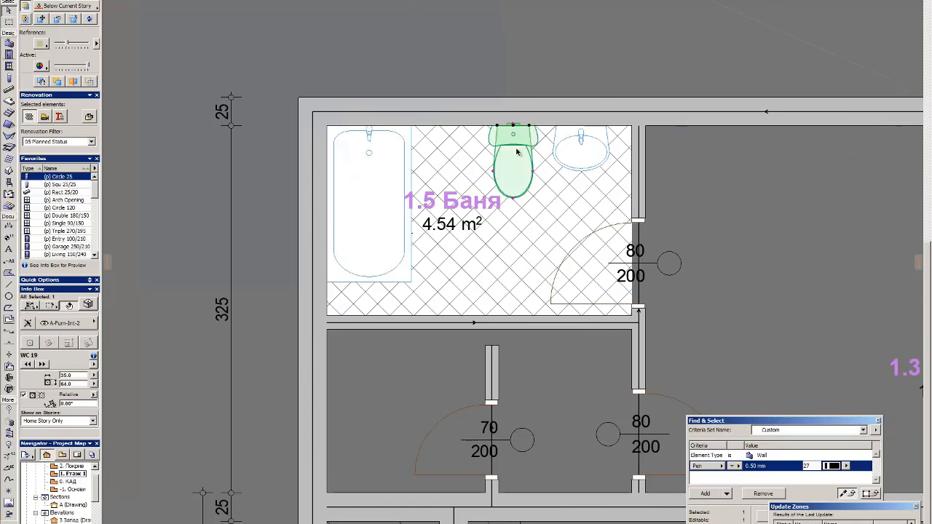
pyautogui.hotkey('ctrl', 'shift', 'd')
pyautogui.click(518, 150)
pyautogui.click(445, 150)
pyautogui.hotkey('ctrl', 't')
pyautogui.click(322, 91)
pyautogui.click(329, 317)
pyautogui.click(469, 224)
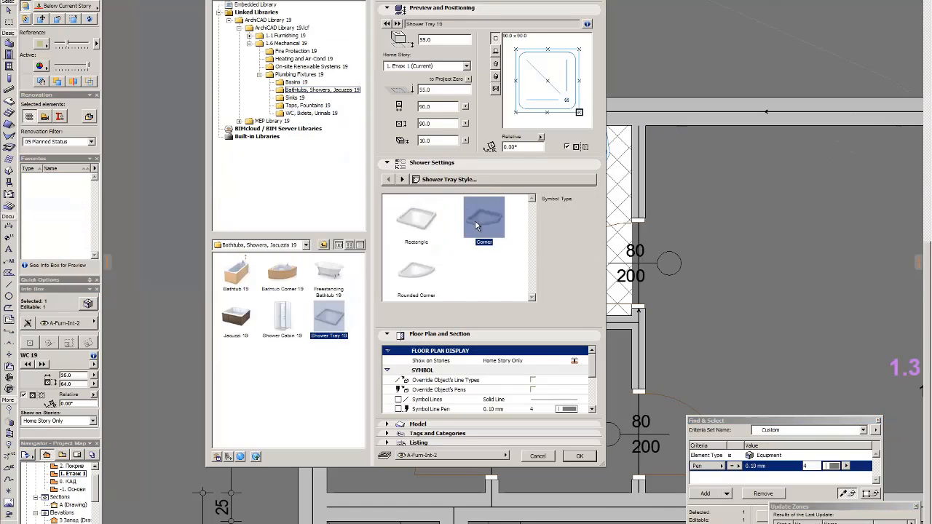
pyautogui.click(477, 221)
pyautogui.click(579, 457)
# Step: Turn the shower tray so its cut corner faces southeast and place it against the north wall beside the bathtub
pyautogui.hotkey('ctrl', 'd')
pyautogui.click(394, 74)
pyautogui.click(483, 220)
pyautogui.hotkey('ctrl', 'e')
pyautogui.click(485, 222)
pyautogui.hotkey('ctrl', 'BackSpace')
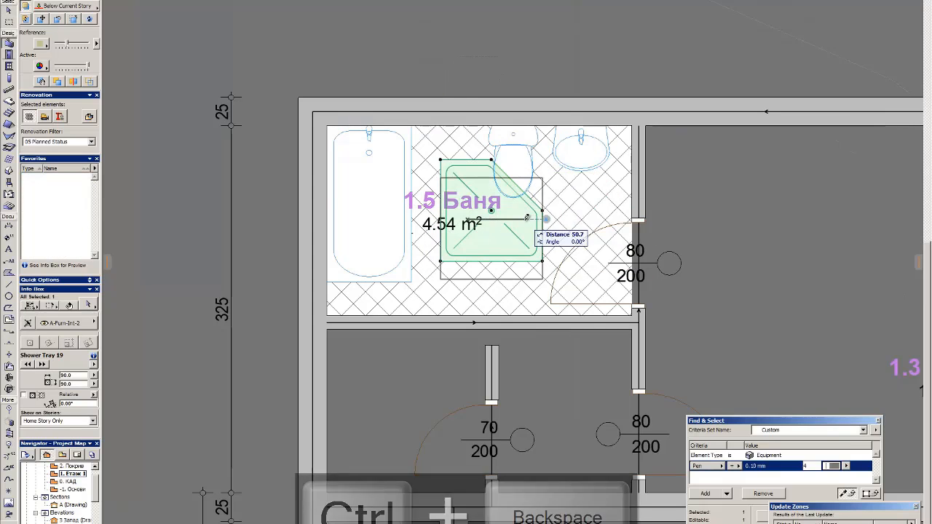
pyautogui.click(527, 221)
pyautogui.click(440, 177)
pyautogui.click(412, 126)
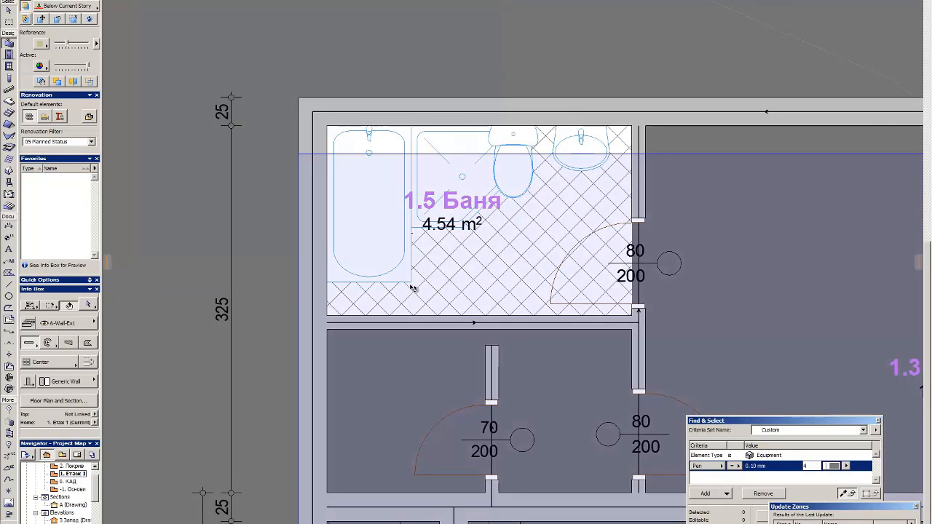
# Step: Set the bathtub's length to 160 cm
pyautogui.click(412, 284)
pyautogui.click(76, 317)
pyautogui.write('160')
pyautogui.press('Return')
pyautogui.press('Escape')
pyautogui.click(412, 306)
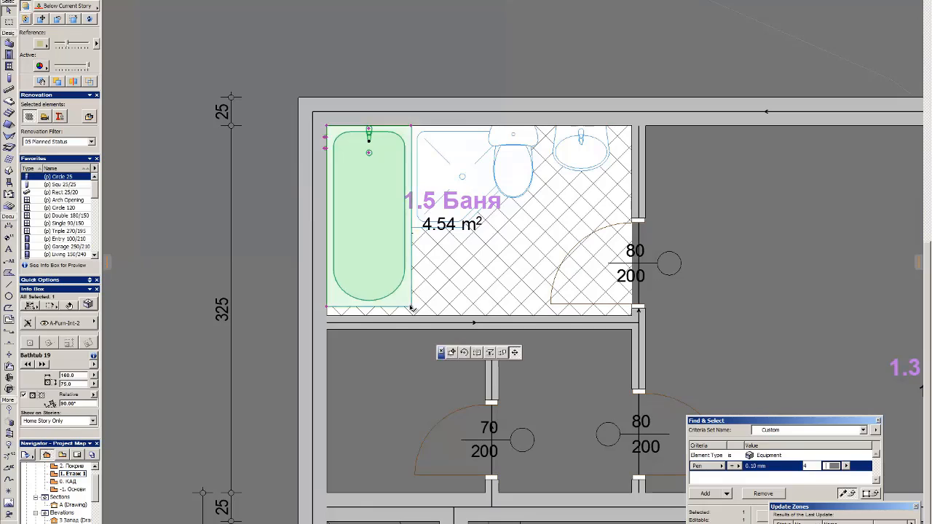
pyautogui.press('Escape')
# Step: Move the bathroom's south partition for a clear room depth of 180 cm
pyautogui.click(456, 316)
pyautogui.write('180-')
pyautogui.press('Return')
pyautogui.press('Escape')
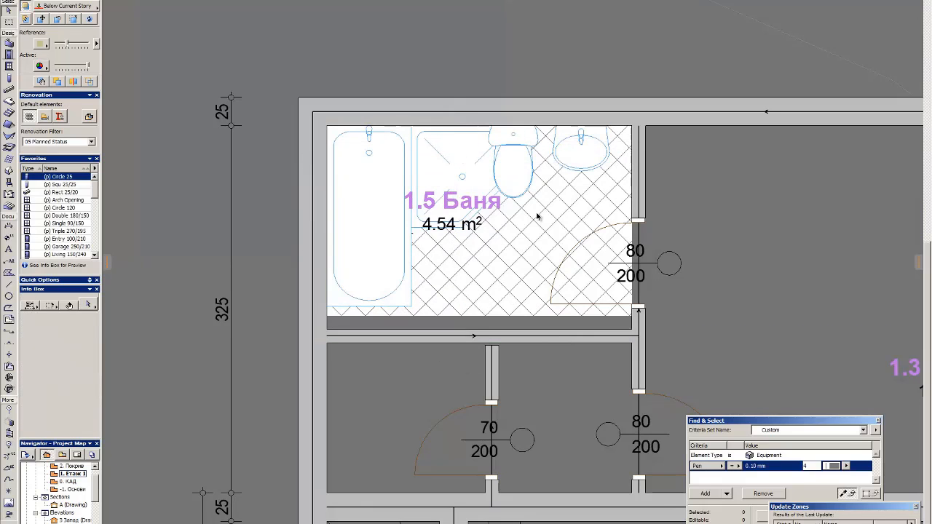
# Step: Move the toilet and washbasin away from the north wall into the open floor beside the bathtub
pyautogui.click(522, 160)
pyautogui.hotkey('ctrl', 'd')
pyautogui.click(522, 160)
pyautogui.click(464, 281)
pyautogui.press('Escape')
pyautogui.click(572, 137)
pyautogui.hotkey('ctrl', 'd')
pyautogui.click(629, 147)
pyautogui.click(472, 234)
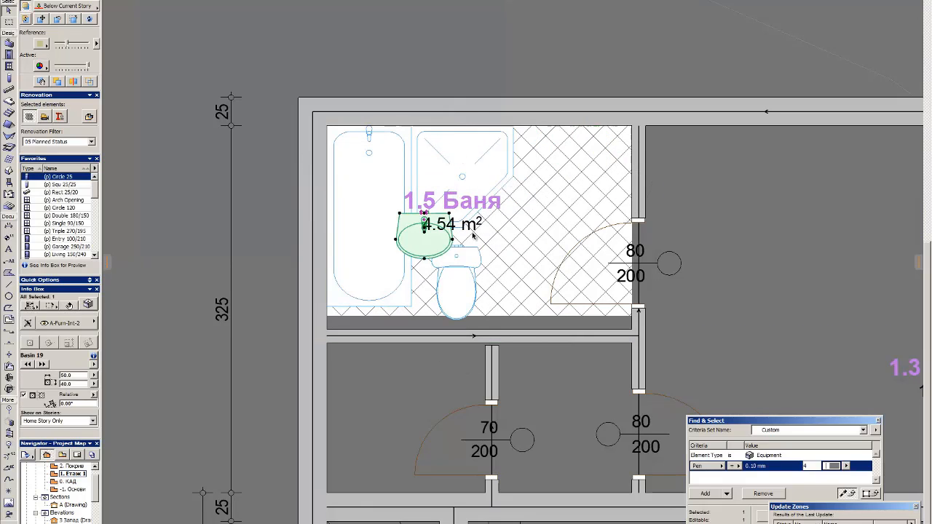
# Step: Mirror the shower tray and move it into the bathroom's northeast inner corner
pyautogui.click(502, 163)
pyautogui.hotkey('ctrl', 'm')
pyautogui.click(544, 154)
pyautogui.click(559, 161)
pyautogui.click(627, 122)
pyautogui.click(595, 141)
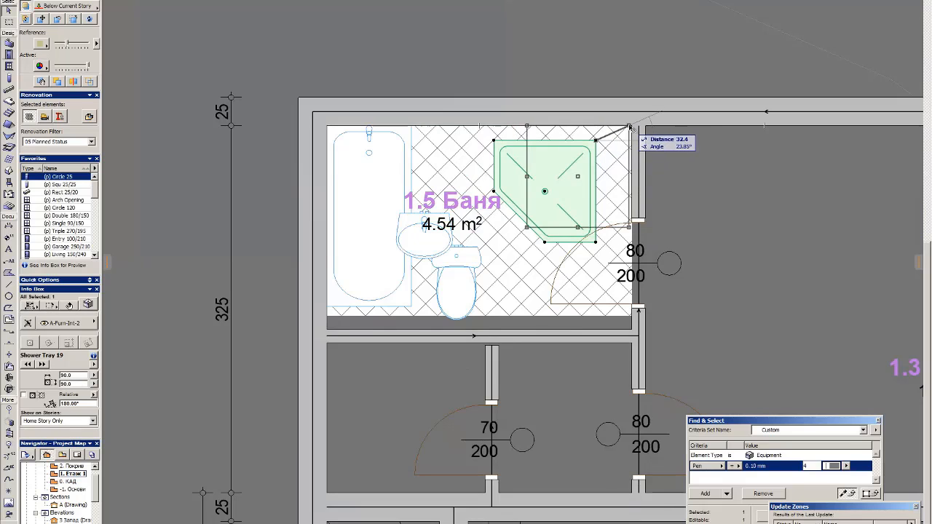
pyautogui.click(632, 126)
pyautogui.press('Escape')
# Step: Move the toilet back against the north wall, just west of the shower tray
pyautogui.click(475, 282)
pyautogui.hotkey('ctrl', 'd')
pyautogui.click(480, 283)
pyautogui.click(507, 130)
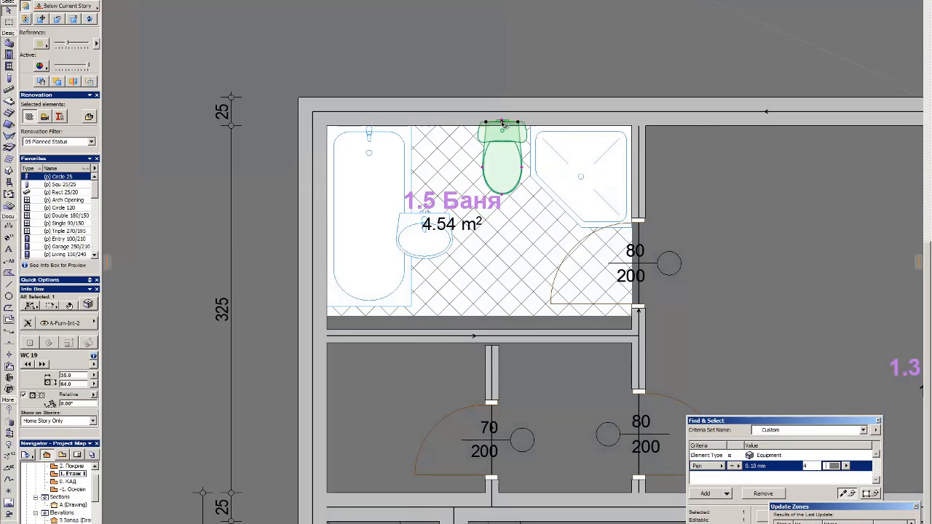
pyautogui.press('Escape')
# Step: Move the washbasin against the north wall, directly beside the bathtub
pyautogui.click(425, 214)
pyautogui.click(445, 128)
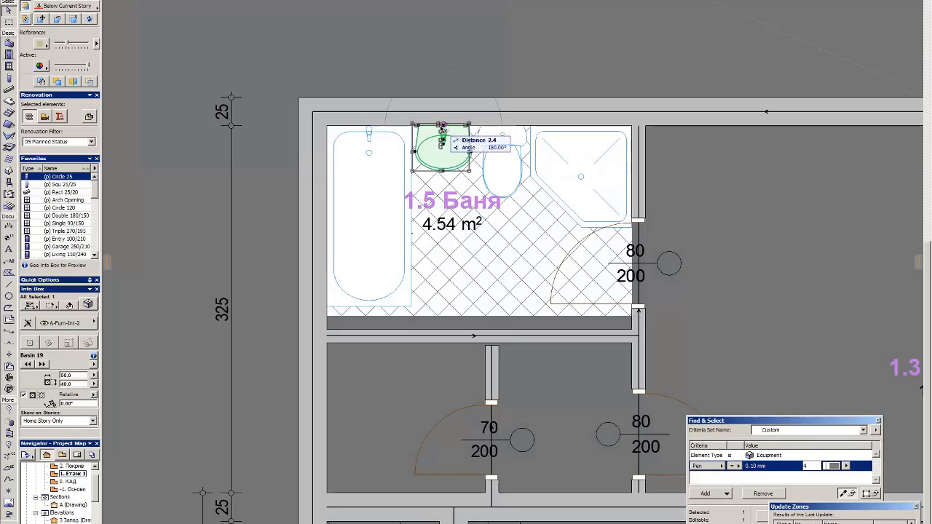
pyautogui.scroll(3, 429, 123)
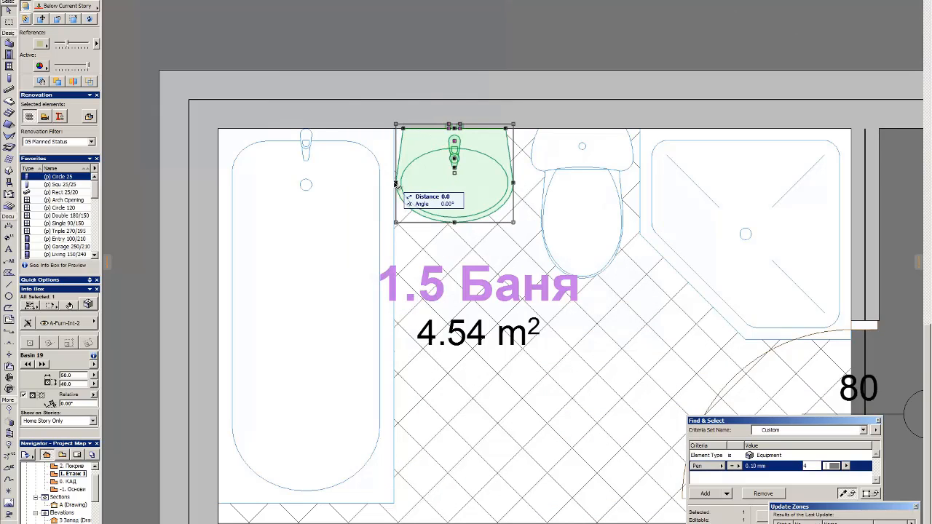
pyautogui.click(348, 116)
pyautogui.press('Escape')
pyautogui.scroll(-3, 406, 113)
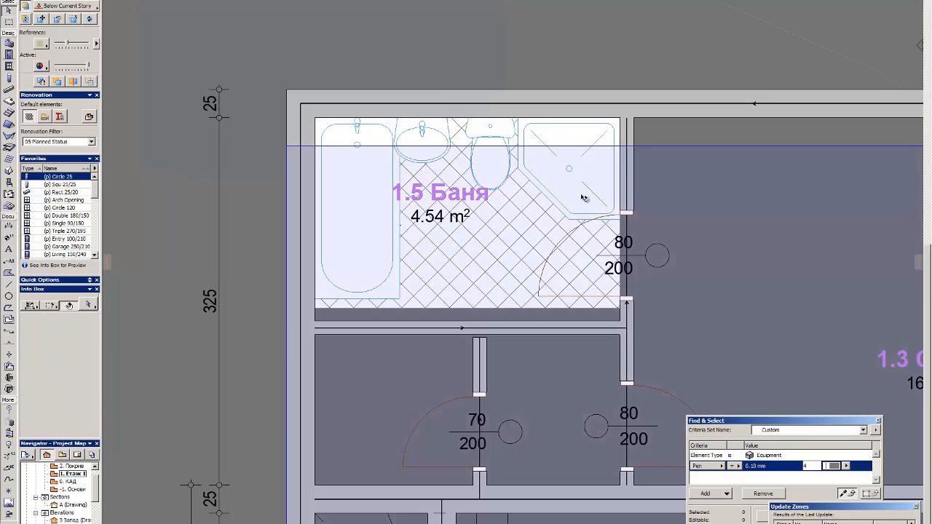
# Step: Shift the toilet slightly west so it sits midway between the washbasin and the shower tray
pyautogui.click(510, 137)
pyautogui.scroll(3, 507, 120)
pyautogui.hotkey('ctrl', 'd')
pyautogui.click(482, 228)
pyautogui.click(467, 229)
pyautogui.press('Escape')
pyautogui.scroll(-4, 467, 132)
pyautogui.scroll(1, 405, 323)
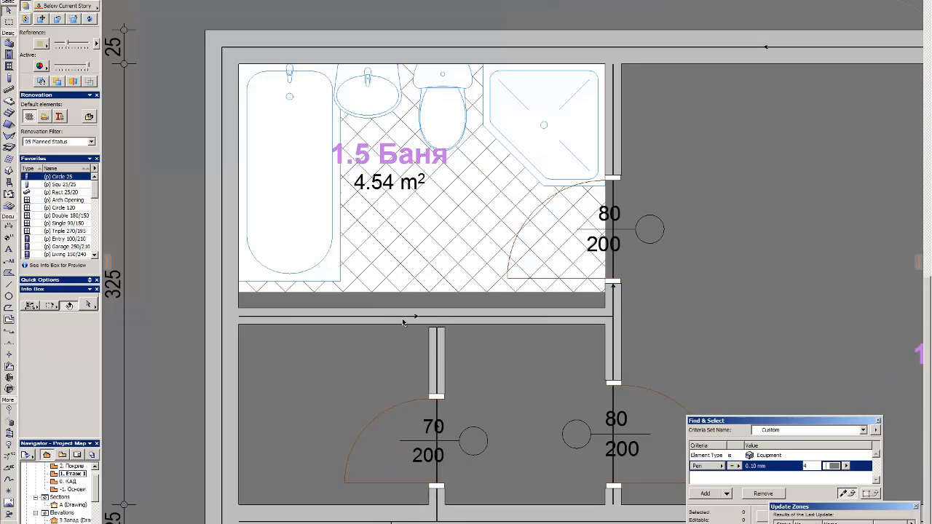
# Step: Update the 1.5 Баня zone to the current walls and shift the bathroom door slightly south
pyautogui.click(407, 291)
pyautogui.press('Escape')
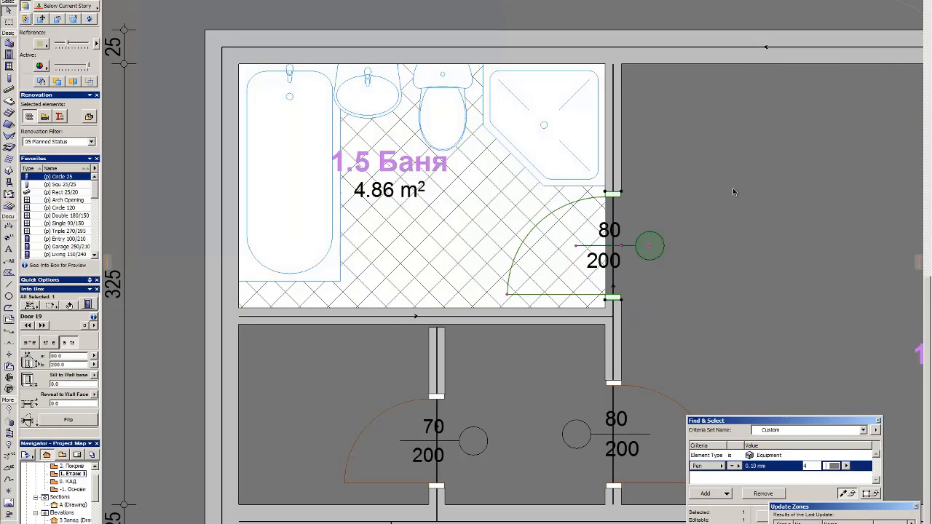
# Step: Extend the partition holding the 70/200 door up to the bathroom's south partition
pyautogui.scroll(-3, 733, 188)
pyautogui.click(593, 216)
pyautogui.press('Escape')
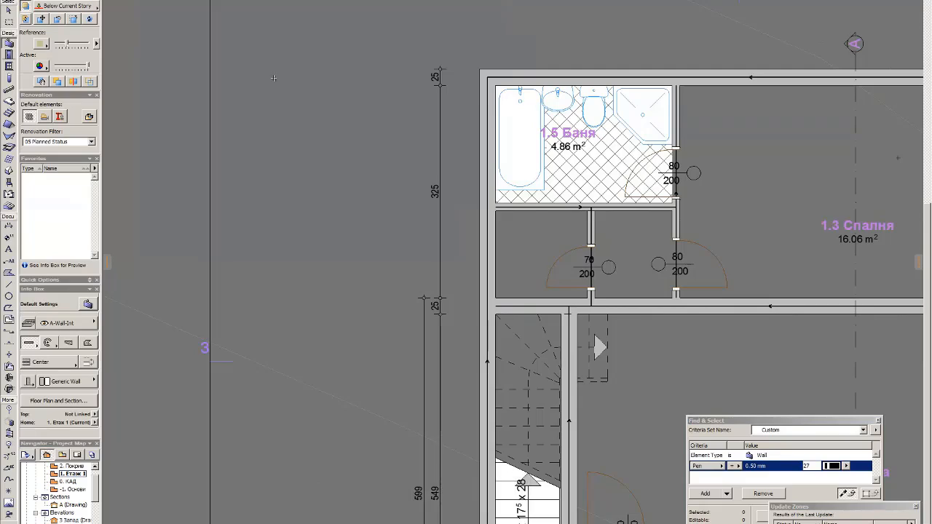
# Step: Delete a leftover item outside the house and move the 1.1 Антре zone into the small vestibule south of the bathroom
pyautogui.scroll(-3, 601, 211)
pyautogui.click(236, 325)
pyautogui.press('Delete')
pyautogui.click(198, 333)
pyautogui.moveTo(198, 332); pyautogui.dragTo(665, 257)
pyautogui.scroll(4, 708, 240)
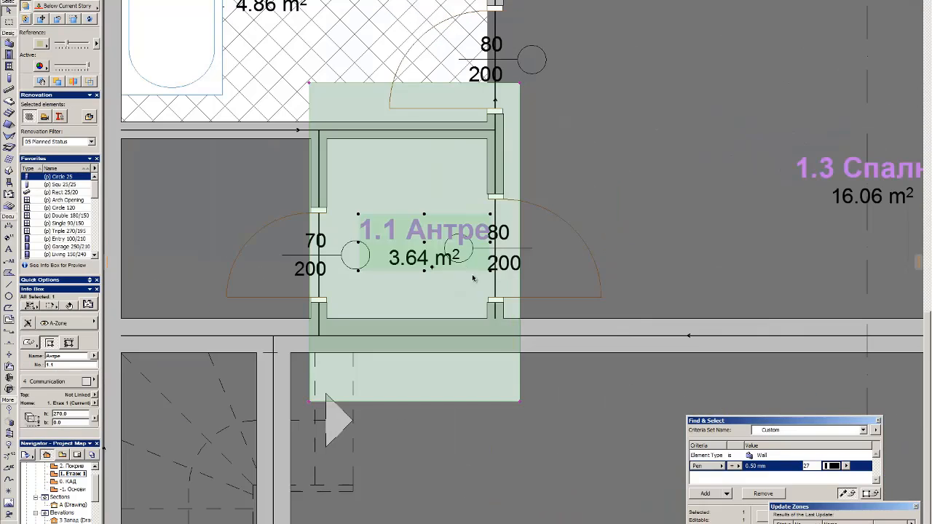
pyautogui.moveTo(474, 277); pyautogui.dragTo(457, 238)
# Step: Copy the 1.5 Баня zone into the small room west of the vestibule and fit it to that room
pyautogui.scroll(-4, 717, 249)
pyautogui.moveTo(122, 382); pyautogui.dragTo(378, 354, button='middle')
pyautogui.moveTo(874, 116); pyautogui.dragTo(218, 335, button='middle')
pyautogui.scroll(7, 265, 352)
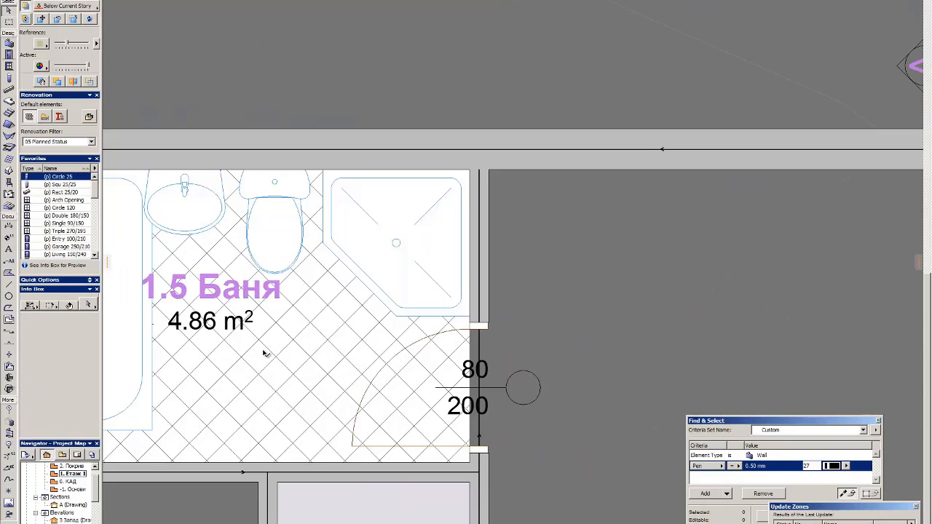
pyautogui.click(264, 352)
pyautogui.scroll(-5, 264, 352)
pyautogui.keyDown('ctrl'); pyautogui.moveTo(450, 298); pyautogui.dragTo(417, 406); pyautogui.keyUp('ctrl')
pyautogui.scroll(3, 418, 406)
pyautogui.press('Escape')
pyautogui.click(364, 364)
# Step: Rename the copied zone as WC
pyautogui.click(94, 356)
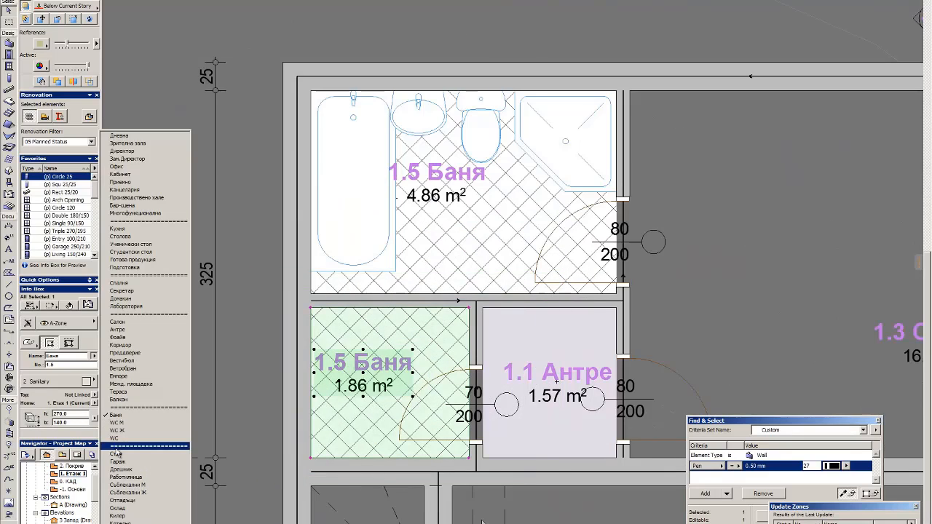
pyautogui.click(121, 445)
pyautogui.press('Escape')
# Step: Copy the toilet and washbasin into the WC, with the toilet turned 90° against the west wall and the basin by the north partition
pyautogui.scroll(-3, 599, 270)
pyautogui.click(533, 188)
pyautogui.moveTo(536, 188); pyautogui.dragTo(473, 336)
pyautogui.scroll(3, 465, 339)
pyautogui.hotkey('alt', 'BackSpace')
pyautogui.click(471, 345)
pyautogui.click(472, 296)
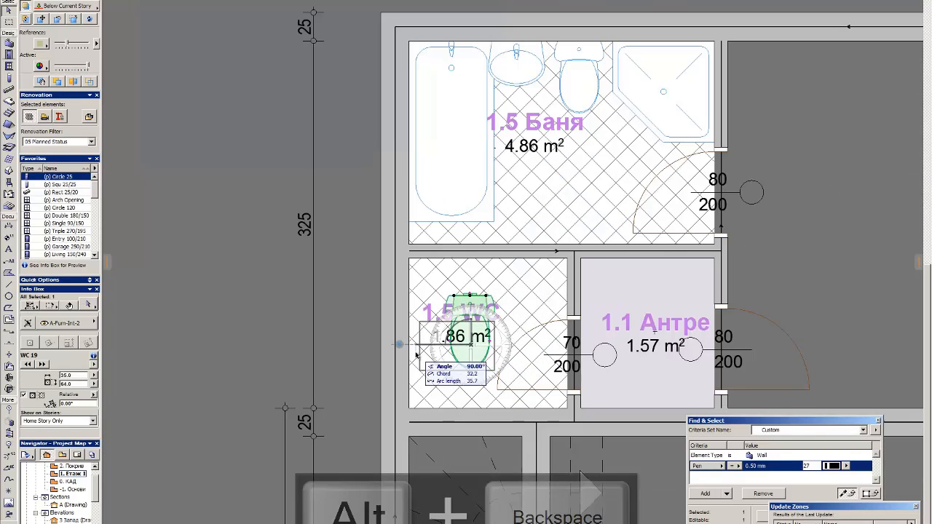
pyautogui.click(422, 347)
pyautogui.click(516, 64)
pyautogui.keyDown('ctrl'); pyautogui.moveTo(515, 45); pyautogui.dragTo(506, 275); pyautogui.keyUp('ctrl')
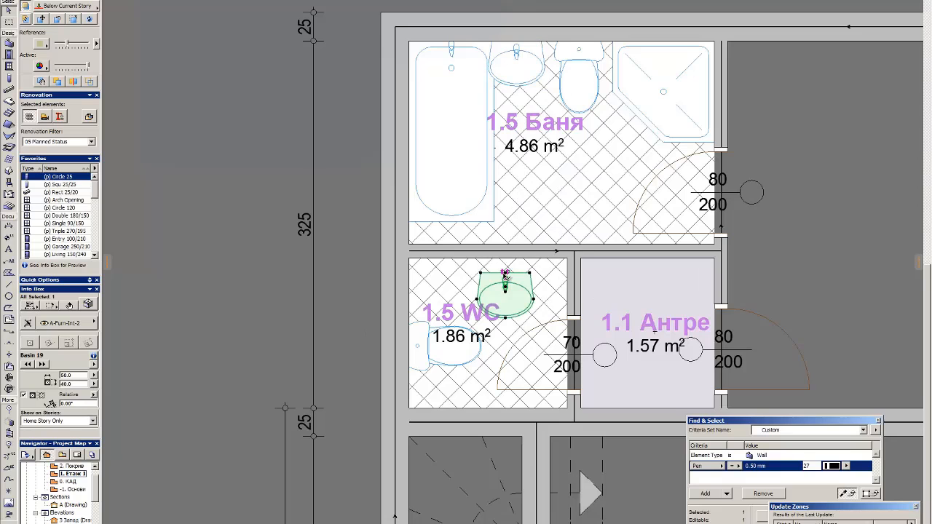
# Step: Delete the bathroom's toilet and move its washbasin east along the north wall, between the bathtub and the shower tray
pyautogui.click(579, 78)
pyautogui.press('Delete')
pyautogui.click(518, 63)
pyautogui.moveTo(517, 85); pyautogui.dragTo(553, 86)
pyautogui.press('Escape')
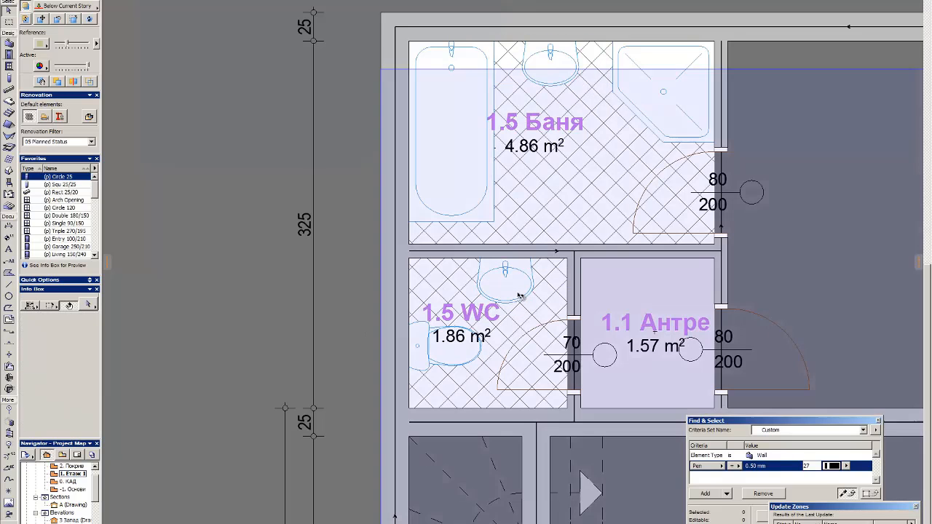
# Step: Move the four sofa seats and the low table from the spare furniture beside the plan into the south part of the living room 1.2 Дневна
pyautogui.scroll(-3, 520, 248)
pyautogui.scroll(-5, 445, 193)
pyautogui.scroll(3, 451, 232)
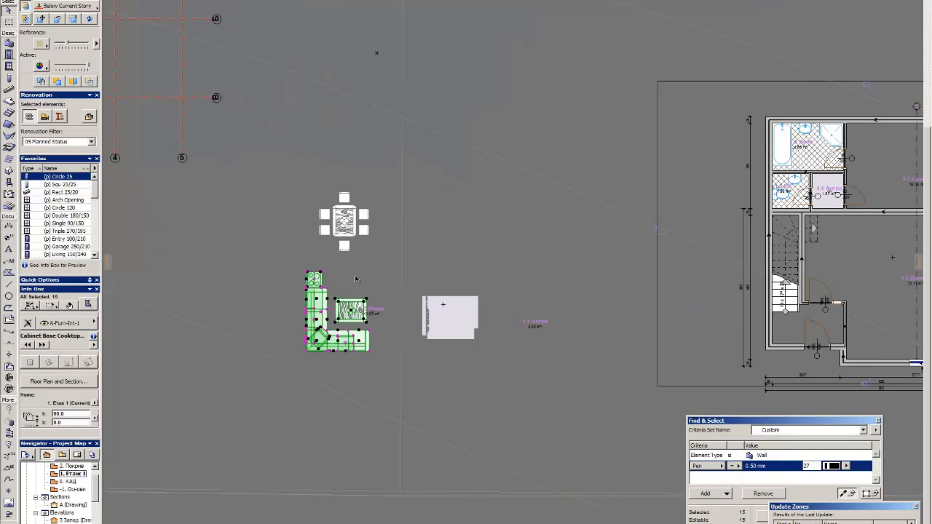
pyautogui.scroll(3, 404, 351)
pyautogui.click(347, 245)
pyautogui.keyDown('shift'); pyautogui.click(348, 276); pyautogui.keyUp('shift')
pyautogui.keyDown('shift'); pyautogui.click(359, 322); pyautogui.keyUp('shift')
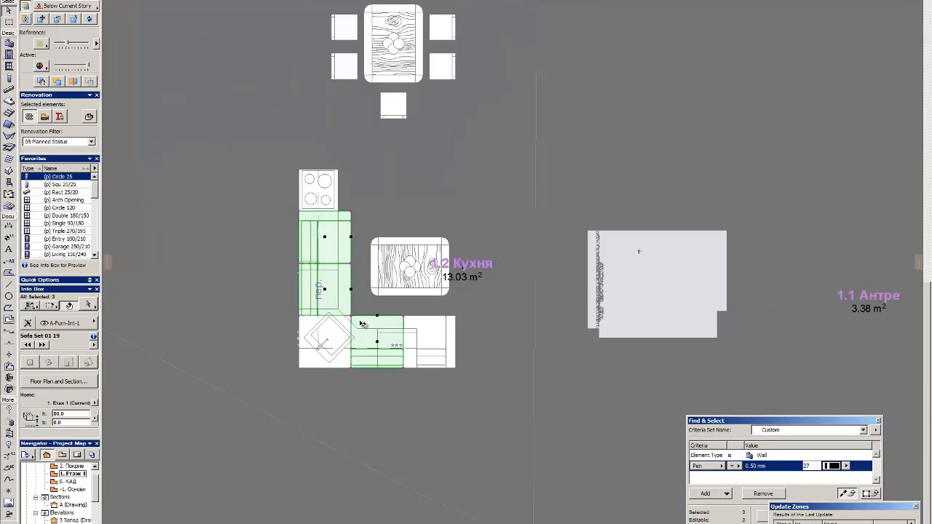
pyautogui.scroll(3, 359, 322)
pyautogui.keyDown('shift'); pyautogui.click(613, 338); pyautogui.keyUp('shift')
pyautogui.keyDown('shift'); pyautogui.click(532, 246); pyautogui.keyUp('shift')
pyautogui.scroll(-5, 531, 245)
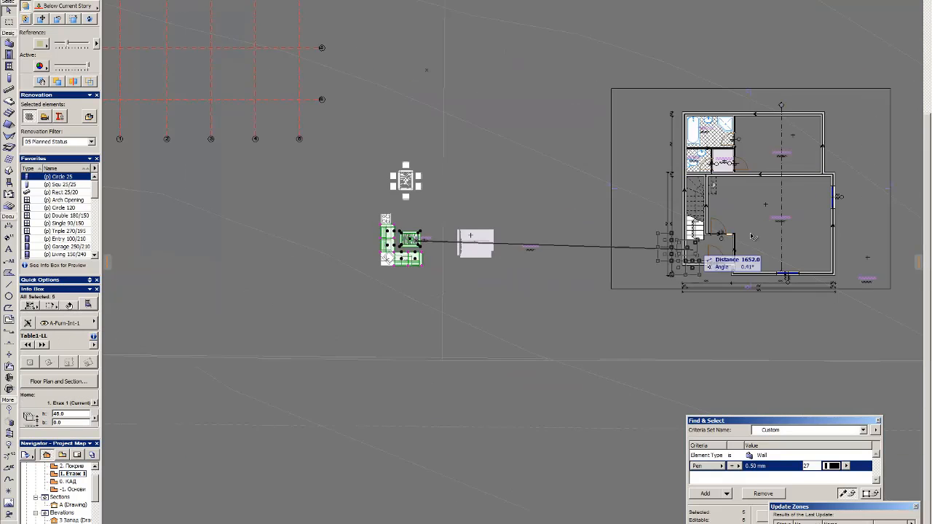
pyautogui.scroll(3, 800, 206)
pyautogui.hotkey('ctrl', 'd')
pyautogui.click(750, 201)
pyautogui.click(613, 258)
pyautogui.hotkey('ctrl', 'BackSpace')
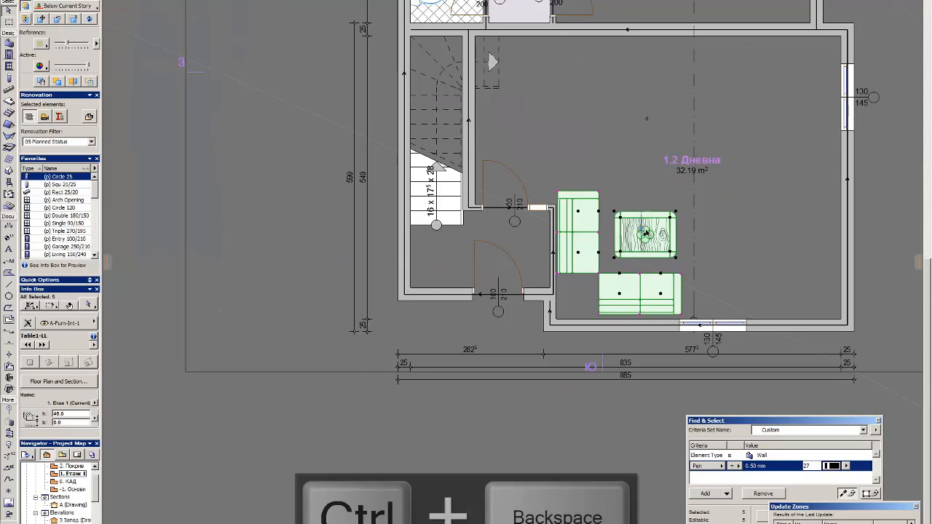
# Step: Mirror the sofa seats and low table east-west so the north-south sofa arm lies on the east side
pyautogui.click(642, 227)
pyautogui.click(642, 269)
pyautogui.click(739, 286)
# Step: Copy the southern seat of the sofa's east arm one place south and change the copy's unit type to Corner-L
pyautogui.scroll(3, 718, 271)
pyautogui.click(718, 246)
pyautogui.hotkey('ctrl', 'shift', 'd')
pyautogui.click(736, 174)
pyautogui.click(735, 277)
pyautogui.hotkey('ctrl', 't')
pyautogui.click(536, 241)
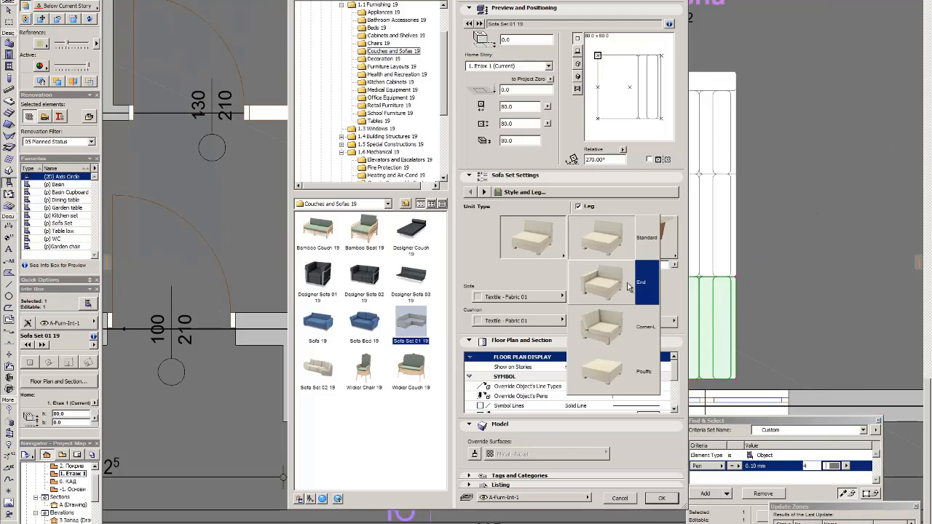
pyautogui.click(631, 327)
pyautogui.click(660, 498)
# Step: Move the complete corner sofa and low table so the sofa stands against the living room's south wall
pyautogui.scroll(-3, 674, 260)
pyautogui.moveTo(499, 123); pyautogui.dragTo(714, 295)
pyautogui.hotkey('ctrl', 'd')
pyautogui.click(709, 329)
pyautogui.click(710, 335)
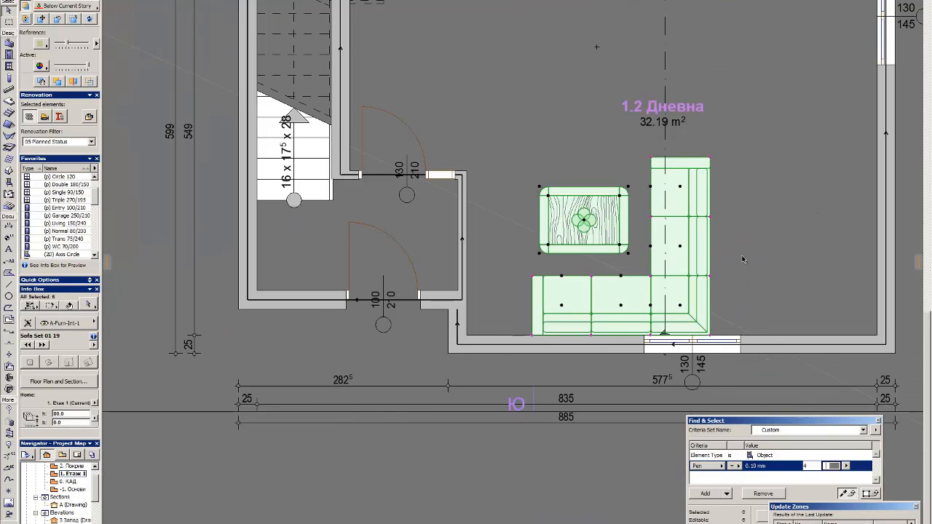
pyautogui.click(745, 260)
# Step: Split the living room's south wall just east of its window
pyautogui.scroll(-1, 763, 291)
pyautogui.moveTo(770, 336); pyautogui.dragTo(745, 335)
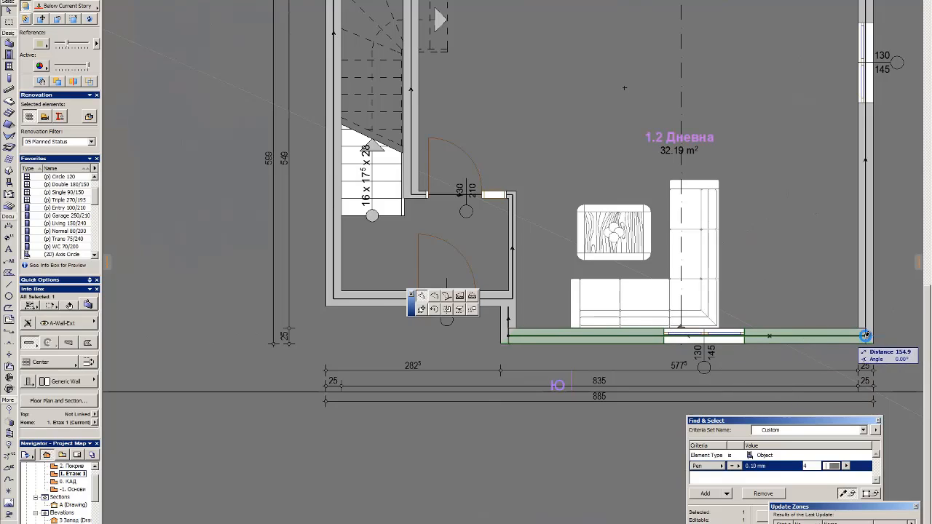
pyautogui.click(757, 336)
pyautogui.press('Escape')
pyautogui.scroll(2, 794, 256)
pyautogui.click(837, 293)
pyautogui.keyDown('shift'); pyautogui.click(724, 343); pyautogui.keyUp('shift')
pyautogui.press('Escape')
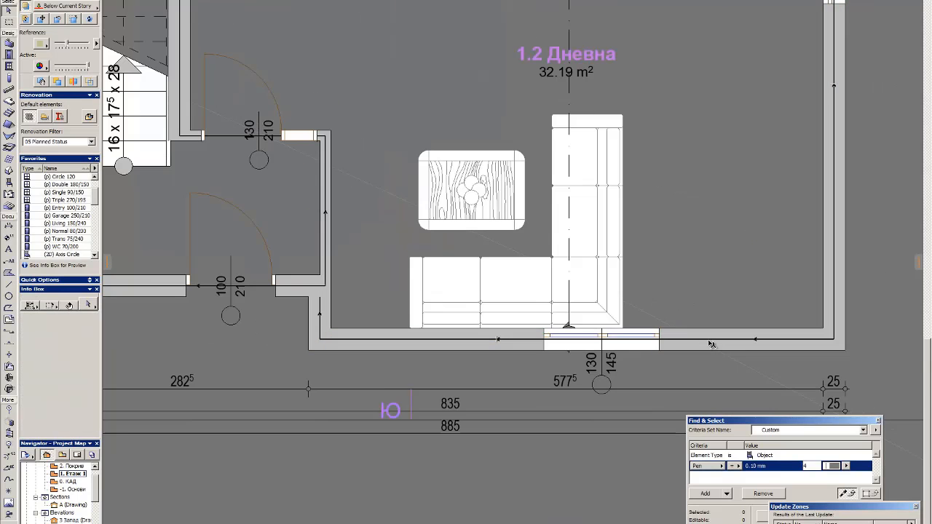
# Step: Offset the eastern part of the living room's south wall 150 cm inward, connecting it with a short perpendicular wall
pyautogui.click(711, 344)
pyautogui.keyDown('shift'); pyautogui.click(521, 342); pyautogui.keyUp('shift')
pyautogui.keyDown('shift'); pyautogui.click(833, 309); pyautogui.keyUp('shift')
pyautogui.click(769, 340)
pyautogui.click(460, 296)
pyautogui.write('150')
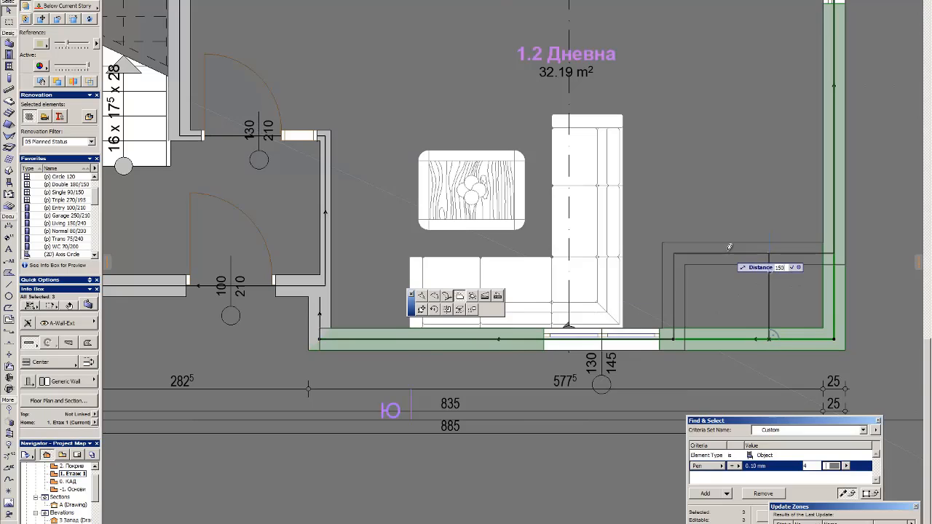
pyautogui.press('Return')
# Step: Offset the new short perpendicular wall 60 cm west
pyautogui.click(674, 239)
pyautogui.click(754, 286)
pyautogui.write('60')
pyautogui.press('Return')
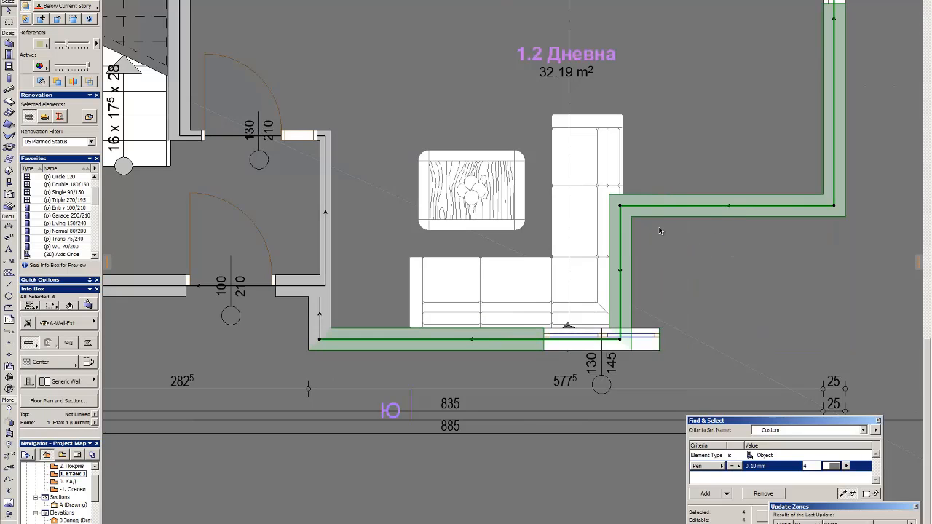
pyautogui.press('Escape')
# Step: Move the corner sofa and low table west so the sofa's east arm fits against the inner face of the new short wall
pyautogui.scroll(-4, 670, 195)
pyautogui.scroll(3, 649, 87)
pyautogui.click(572, 287)
pyautogui.keyDown('shift'); pyautogui.click(619, 338); pyautogui.keyUp('shift')
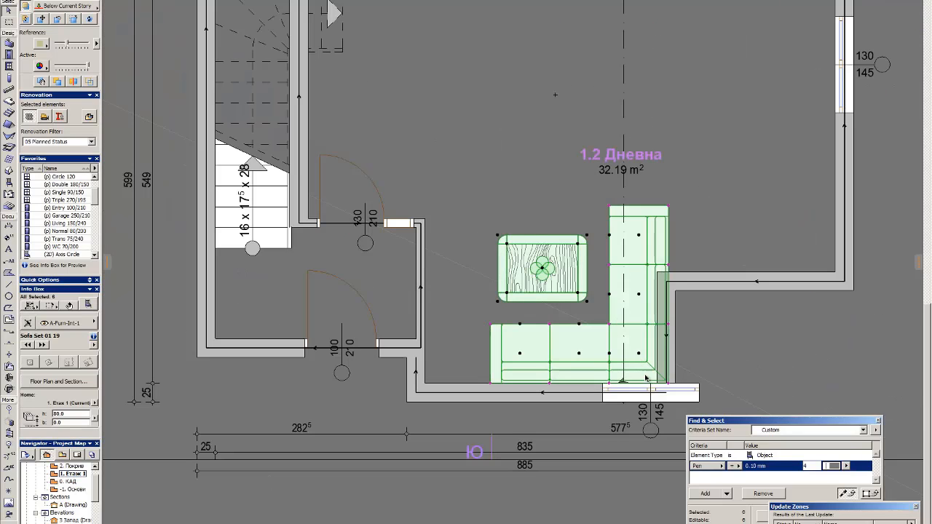
pyautogui.moveTo(669, 384); pyautogui.dragTo(657, 383)
pyautogui.press('Escape')
# Step: Shift the living room's south window west into the remaining wall and extend the south dimension chain with the new wall corners
pyautogui.scroll(-2, 687, 220)
pyautogui.scroll(2, 630, 343)
pyautogui.click(615, 338)
pyautogui.press('Escape')
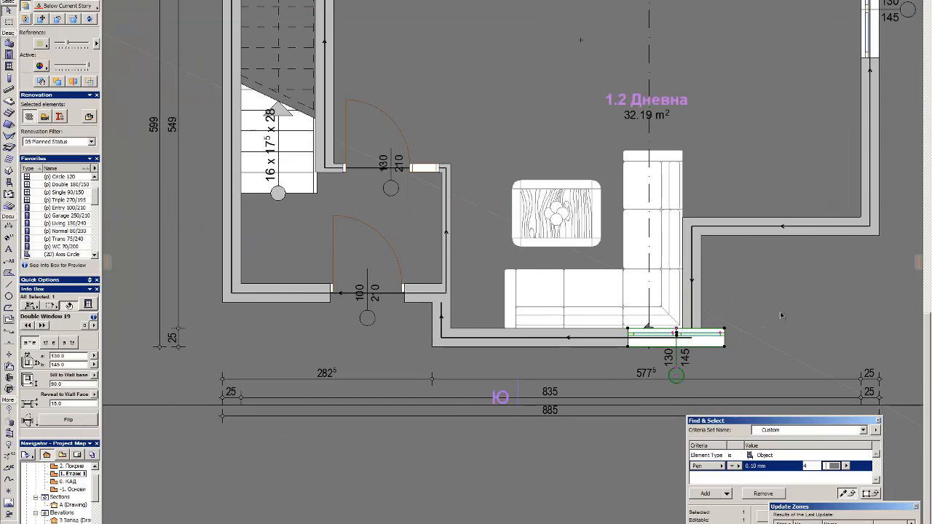
pyautogui.scroll(-1, 705, 357)
pyautogui.click(707, 372)
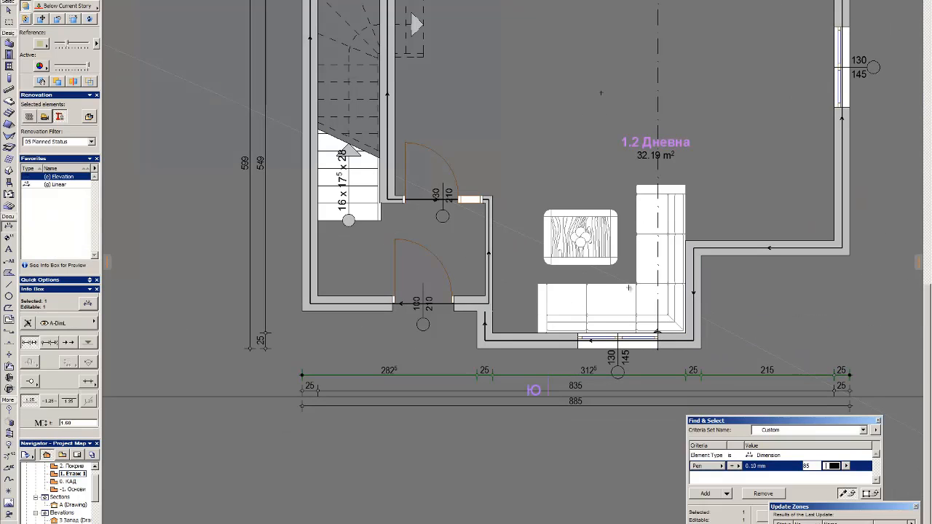
pyautogui.press('Escape')
# Step: Move the entrance hall's east partition and the short exterior wall south of it 2.5 cm east
pyautogui.click(490, 318)
pyautogui.keyDown('shift'); pyautogui.click(490, 277); pyautogui.keyUp('shift')
pyautogui.write('2.5')
pyautogui.press('Return')
pyautogui.press('Escape')
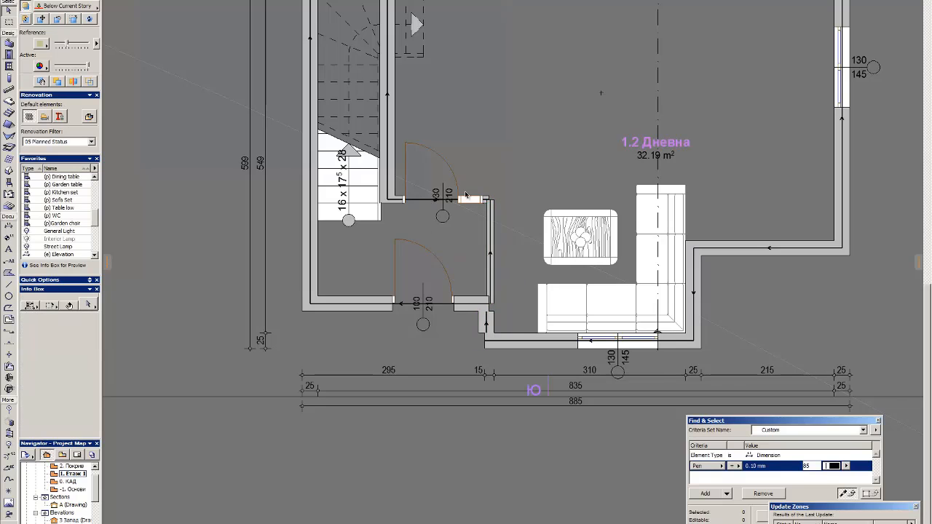
# Step: Rejoin the shifted partition and short exterior wall with the adjoining walls at the entrance hall's east corners
pyautogui.click(395, 202)
pyautogui.keyDown('shift'); pyautogui.click(490, 248); pyautogui.keyUp('shift')
pyautogui.press('Escape')
pyautogui.click(470, 303)
pyautogui.keyDown('shift'); pyautogui.click(490, 287); pyautogui.keyUp('shift')
pyautogui.click(483, 319)
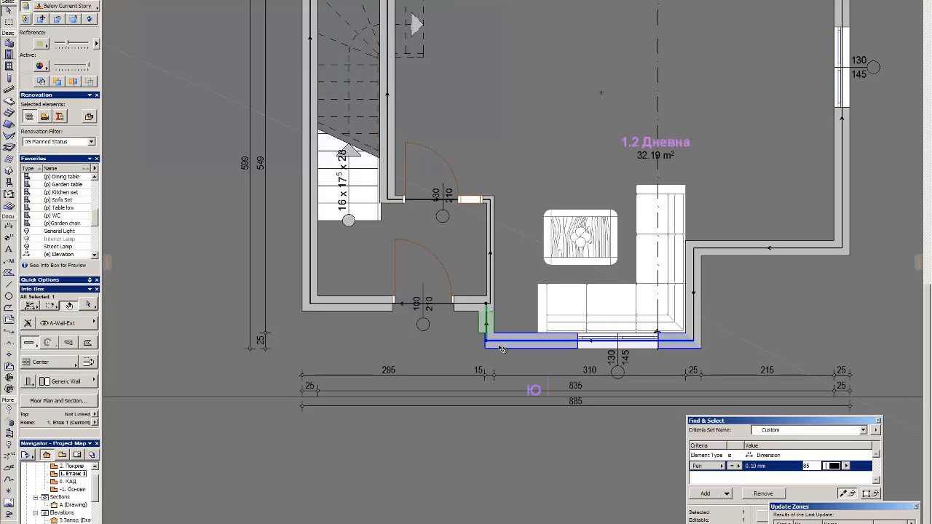
pyautogui.keyDown('shift'); pyautogui.click(501, 348); pyautogui.keyUp('shift')
pyautogui.scroll(2, 691, 305)
pyautogui.scroll(-3, 583, 239)
pyautogui.scroll(4, 488, 345)
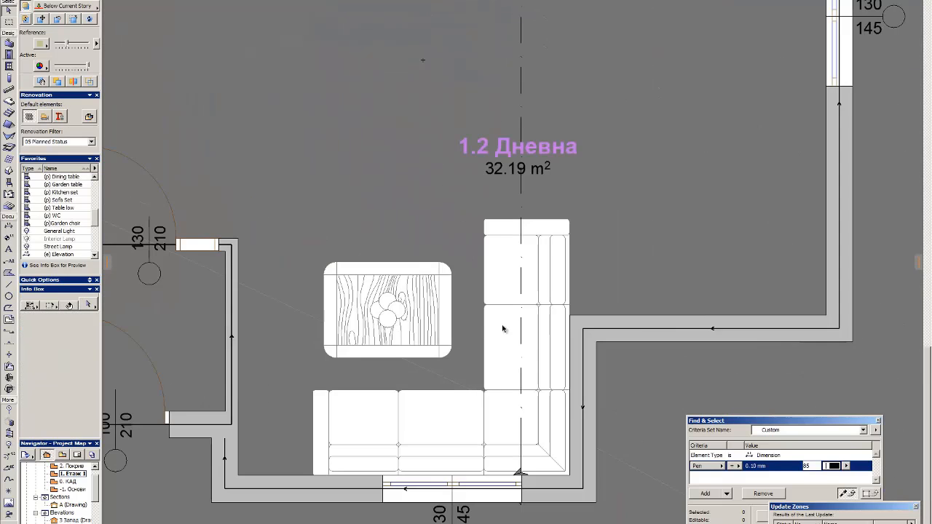
# Step: Delete the middle seat of the sofa's east arm and move the end seat south against the corner unit
pyautogui.click(486, 344)
pyautogui.press('Delete')
pyautogui.click(570, 217)
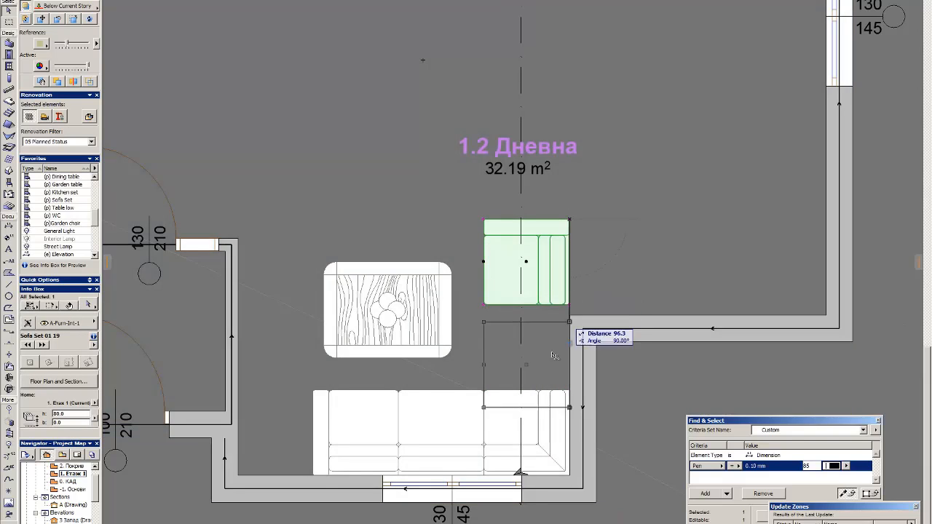
pyautogui.click(573, 309)
# Step: Set the low table's width to 90 cm
pyautogui.click(385, 302)
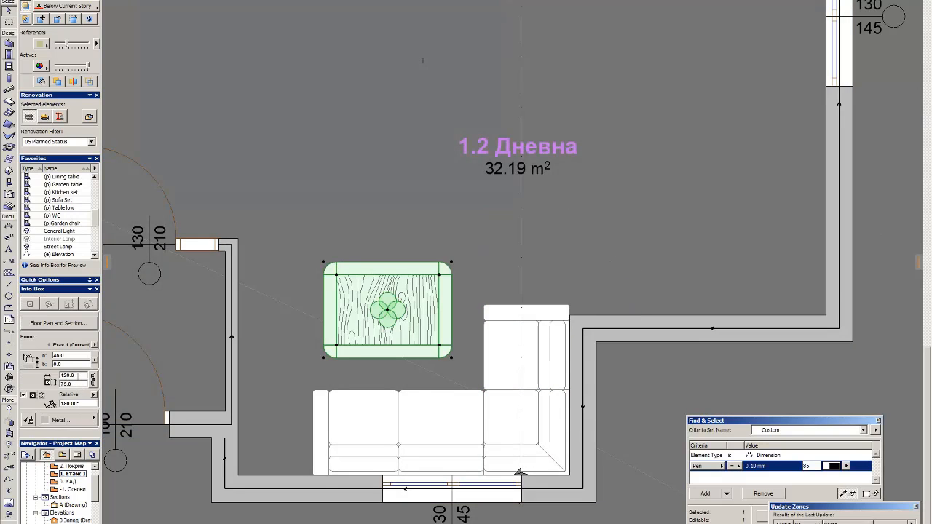
pyautogui.doubleClick(78, 377)
pyautogui.write('90')
pyautogui.press('Return')
pyautogui.press('Escape')
# Step: Position the low table in the sofa's inner corner, 30 cm north of the southern seats and west of the east arm
pyautogui.click(344, 278)
pyautogui.moveTo(420, 309); pyautogui.dragTo(449, 335)
pyautogui.click(483, 392)
pyautogui.hotkey('ctrl', 'd')
pyautogui.click(449, 390)
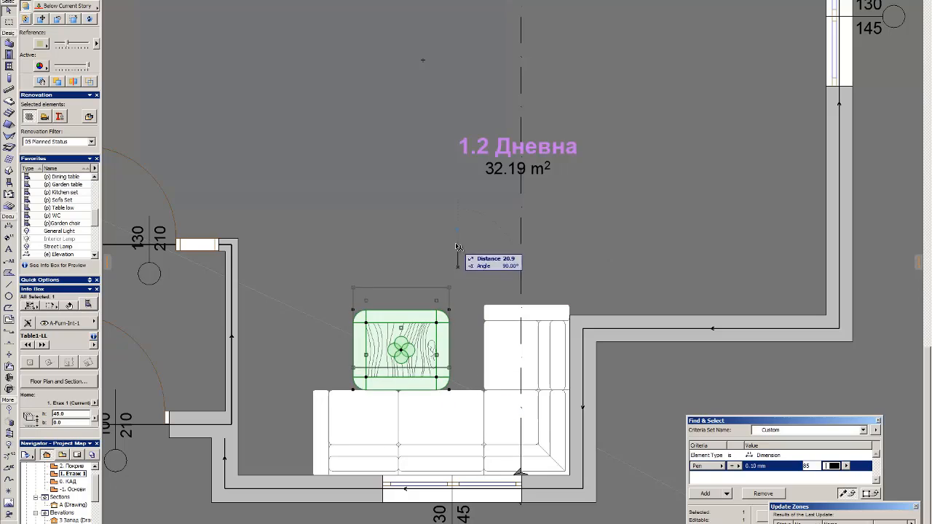
pyautogui.write('30')
pyautogui.press('Return')
pyautogui.hotkey('ctrl', 'd')
pyautogui.click(449, 357)
pyautogui.click(485, 350)
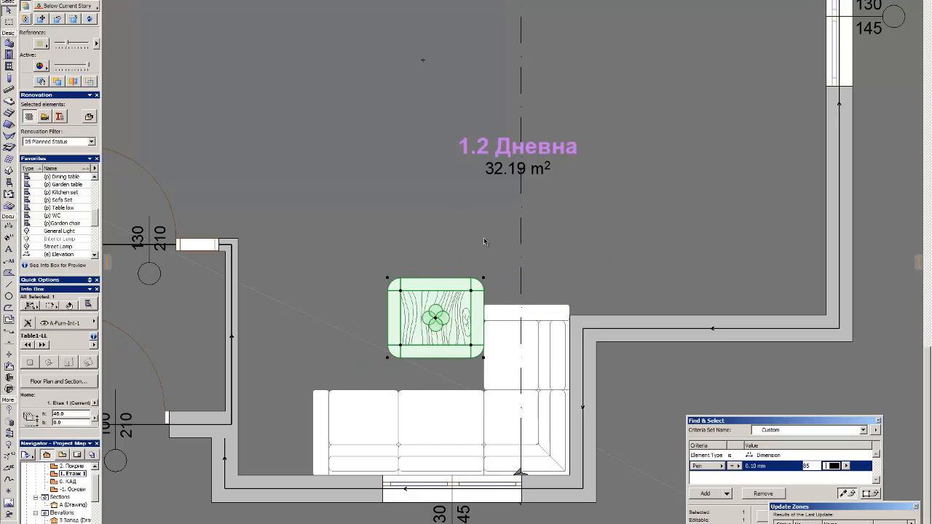
pyautogui.click(415, 238)
# Step: Assign the partition wall beside the stair to the A-Wall-Int layer
pyautogui.scroll(-4, 415, 239)
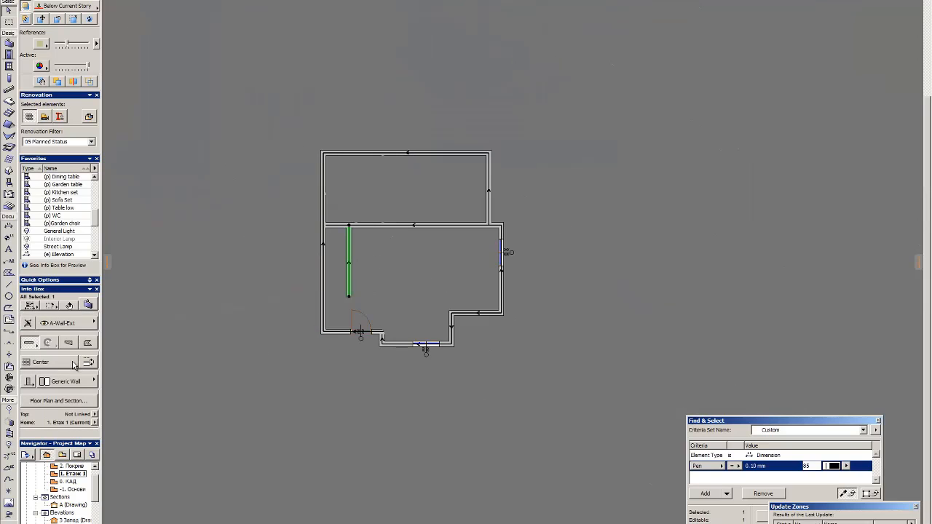
pyautogui.click(64, 327)
pyautogui.click(149, 369)
pyautogui.hotkey('ctrl', 'a')
pyautogui.click(468, 273)
# Step: Split the wall between bedroom and living room at the bedroom's east wall and assign its western part to the A-Wall-Int layer
pyautogui.scroll(4, 443, 232)
pyautogui.click(494, 223)
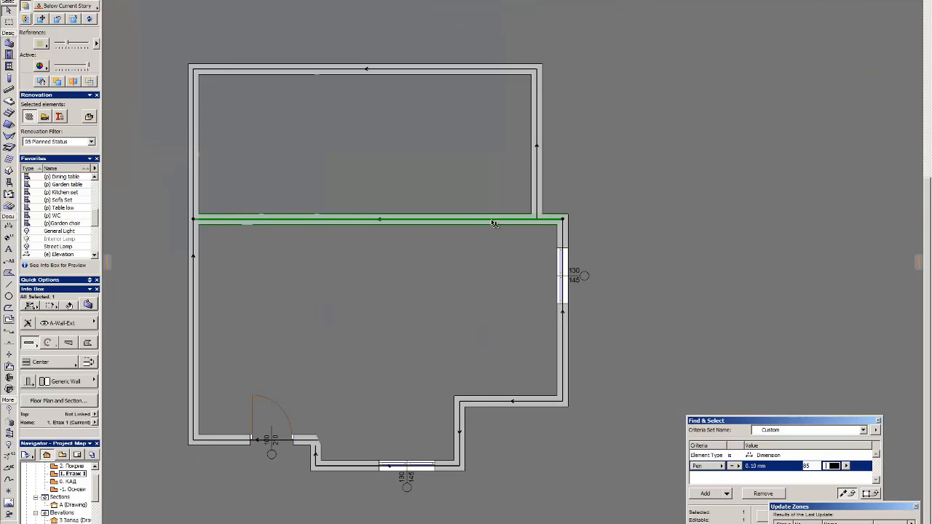
pyautogui.click(75, 324)
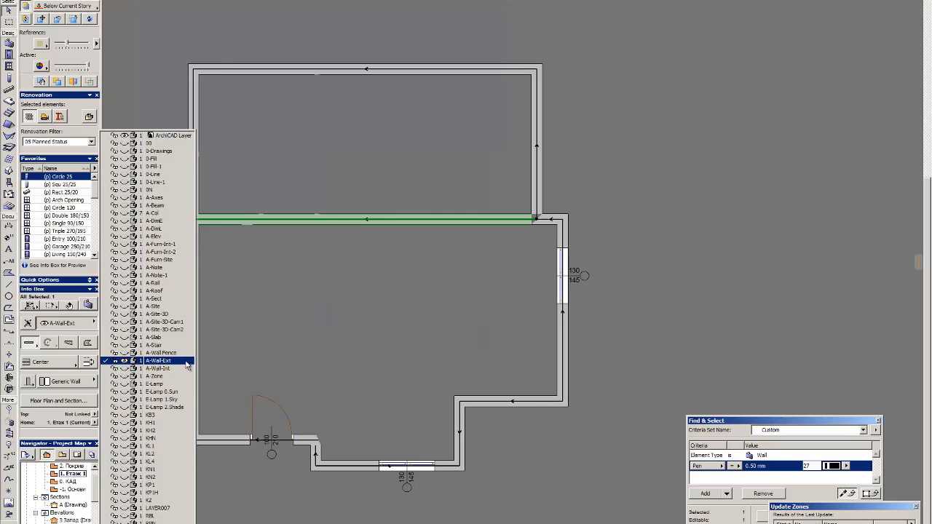
pyautogui.click(149, 368)
# Step: Copy all exterior walls with their openings from 1. Етаж to the 2. Покрив story and return to 1. Етаж
pyautogui.scroll(-4, 432, 301)
pyautogui.hotkey('ctrl', 'a')
pyautogui.click(477, 298)
pyautogui.hotkey('ctrl', 'a')
pyautogui.hotkey('ctrl', 'c')
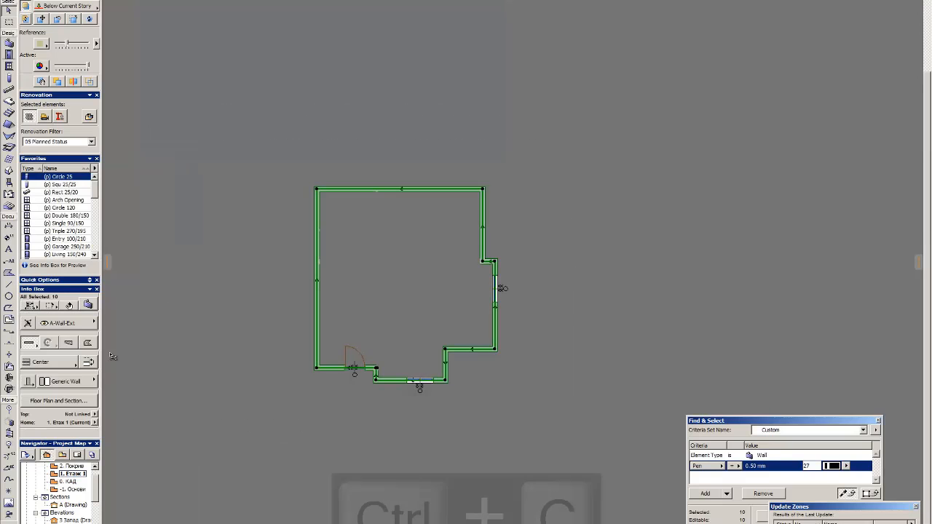
pyautogui.hotkey('ctrl', 'Up')
pyautogui.hotkey('ctrl', 'Down')
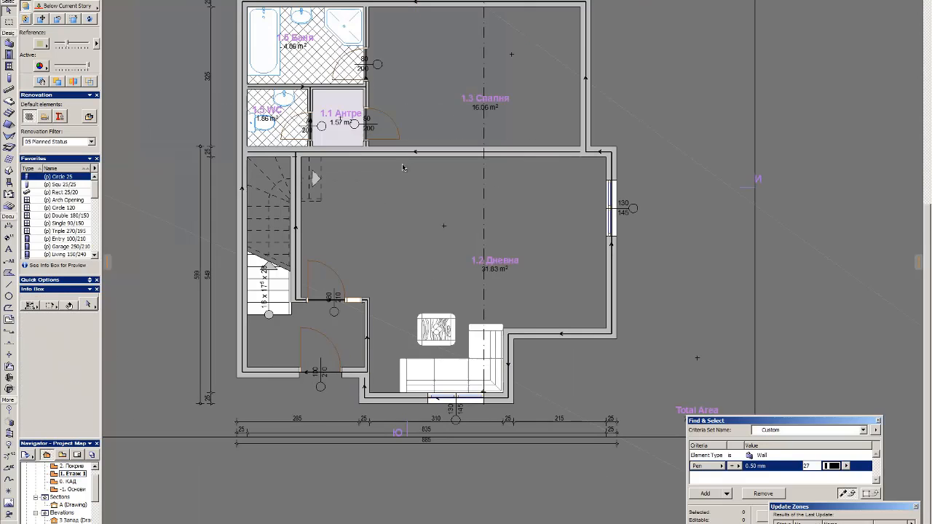
# Step: Isolate the interior walls and set the thickness of the stair partition and the bedroom-living room wall to 12 cm
pyautogui.click(311, 102)
pyautogui.click(165, 97)
pyautogui.hotkey('ctrl', 'a')
pyautogui.click(379, 203)
pyautogui.click(299, 208)
pyautogui.keyDown('shift'); pyautogui.click(320, 155); pyautogui.keyUp('shift')
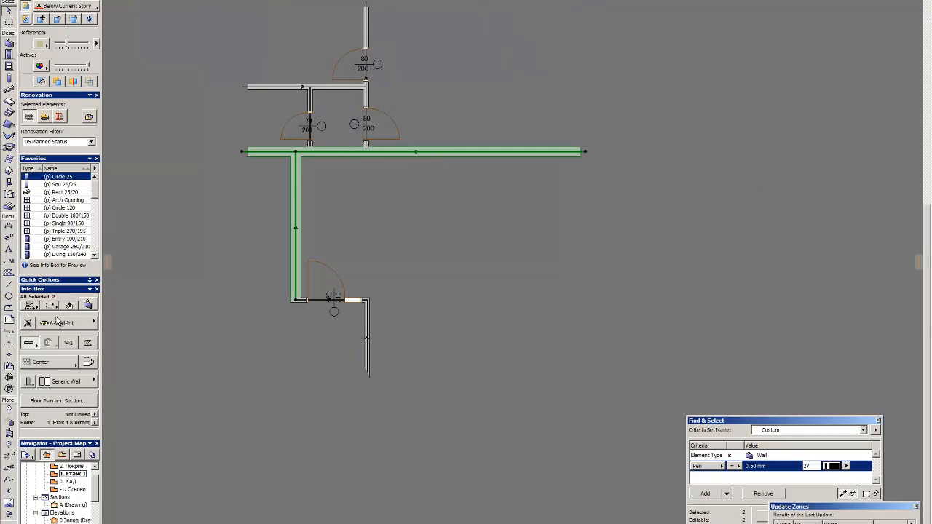
pyautogui.scroll(-3, 59, 349)
pyautogui.doubleClick(70, 375)
pyautogui.write('12')
pyautogui.press('Return')
pyautogui.click(464, 333)
# Step: Copy the interior walls with their doors to the 2. Покрив story
pyautogui.press('F1')
pyautogui.scroll(-3, 496, 244)
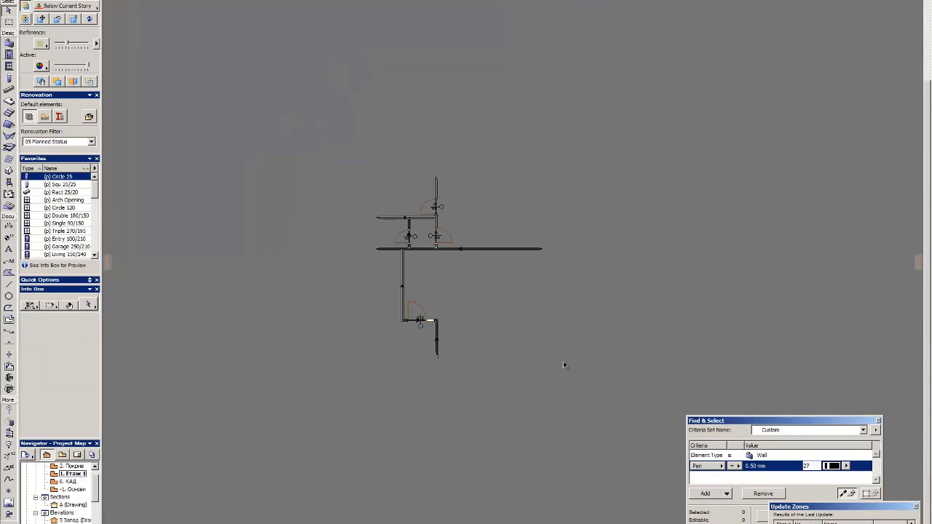
pyautogui.hotkey('ctrl', 'Up')
# Step: On the upper story, shift the wall north of the stair south to the stair edge and delete the partition between WC and vestibule
pyautogui.scroll(5, 503, 233)
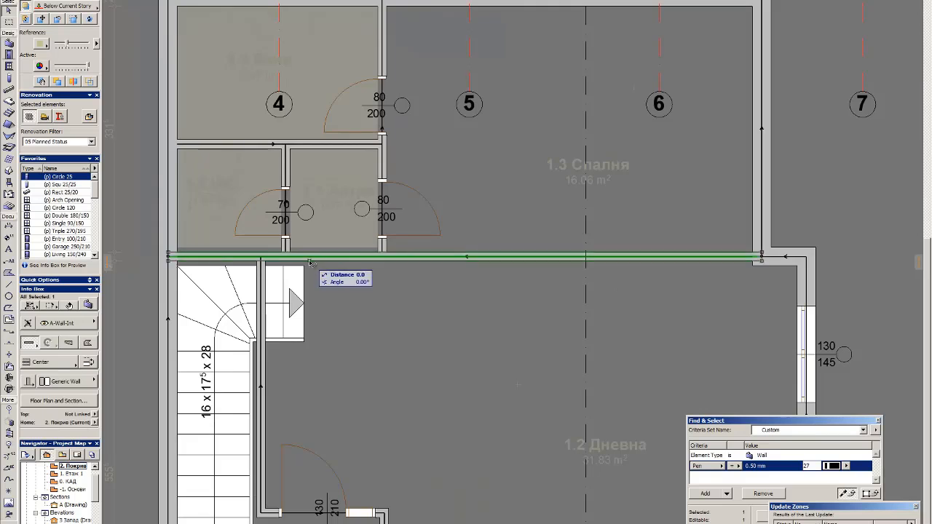
pyautogui.click(285, 248)
pyautogui.press('Delete')
pyautogui.click(382, 167)
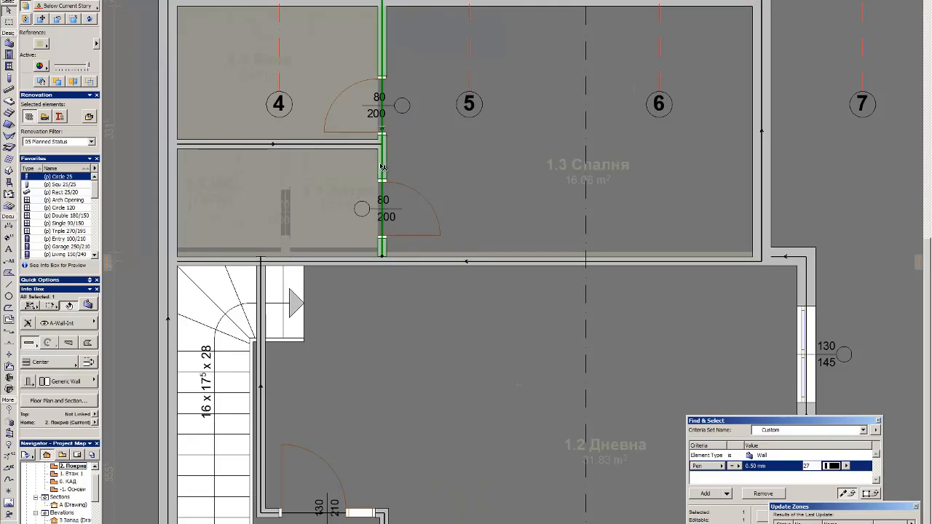
pyautogui.press('Escape')
pyautogui.scroll(-3, 457, 171)
pyautogui.scroll(2, 394, 217)
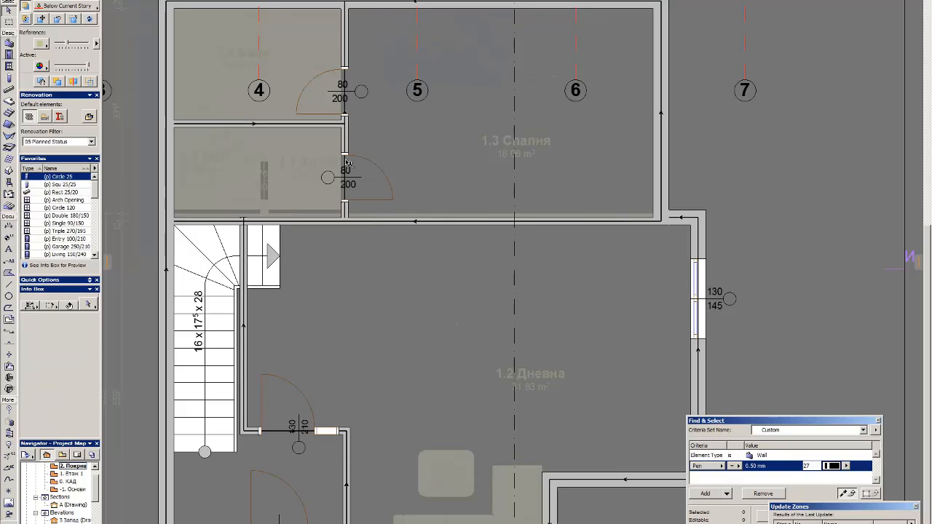
# Step: Shift the bathroom's south partition and door north, and replace the vestibule's east door with an 80/200 door in its south wall
pyautogui.click(328, 124)
pyautogui.click(302, 108)
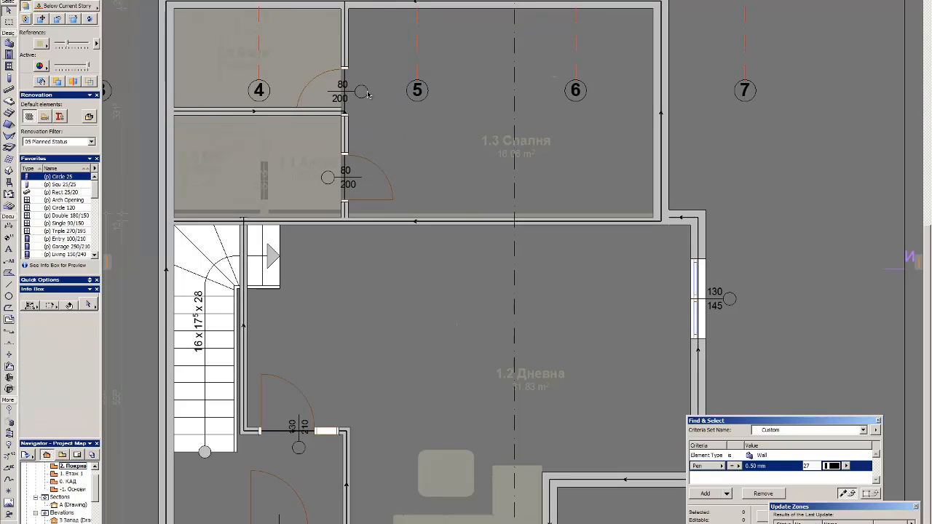
pyautogui.click(405, 159)
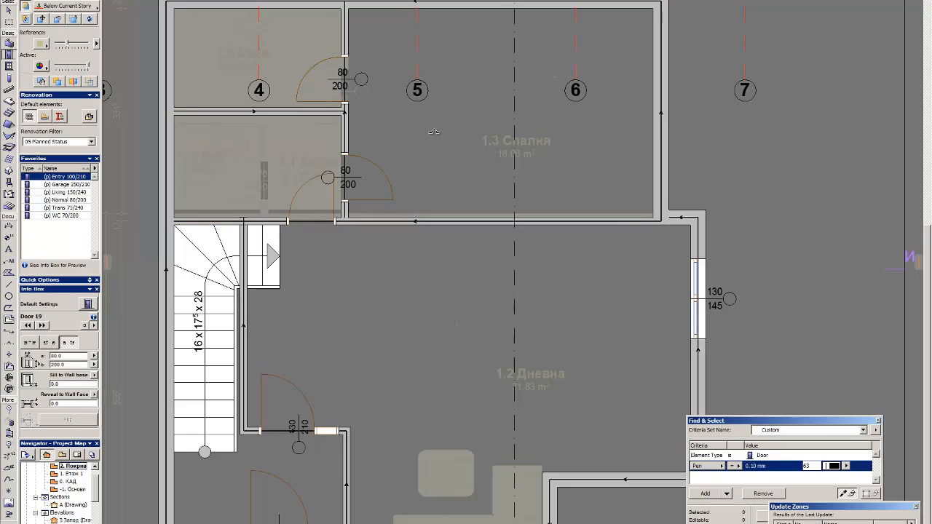
pyautogui.press('Delete')
# Step: Copy the 1.5 Баня zone, washbasin and shower tray from the story below into the bathroom on 2. Покрив
pyautogui.hotkey('ctrl', 'Down')
pyautogui.click(212, 27)
pyautogui.hotkey('ctrl', 'c')
pyautogui.hotkey('ctrl', 'Up')
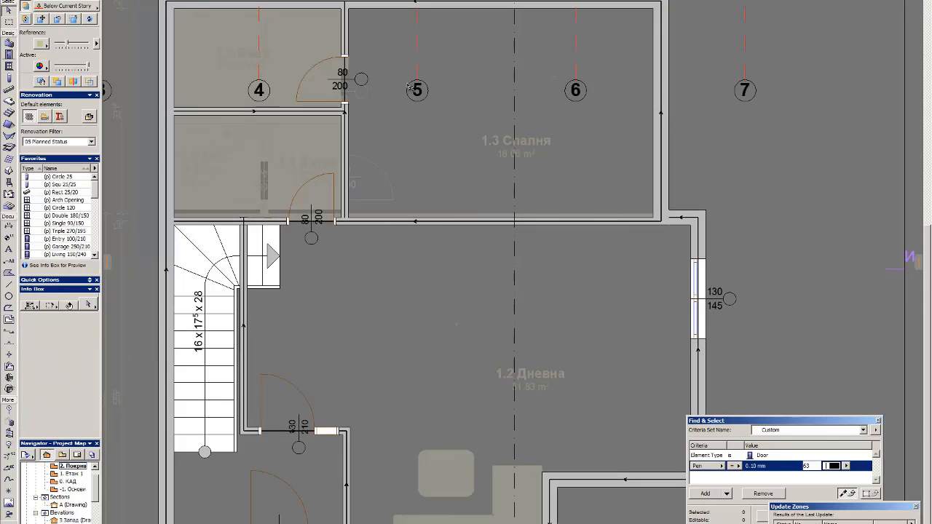
pyautogui.hotkey('ctrl', 'v')
pyautogui.click(409, 81)
# Step: Add a WC 19 toilet against the bathroom's north wall beside the washbasin on 2. Покрив
pyautogui.scroll(3, 229, 28)
pyautogui.scroll(-5, 366, 47)
pyautogui.scroll(3, 306, 69)
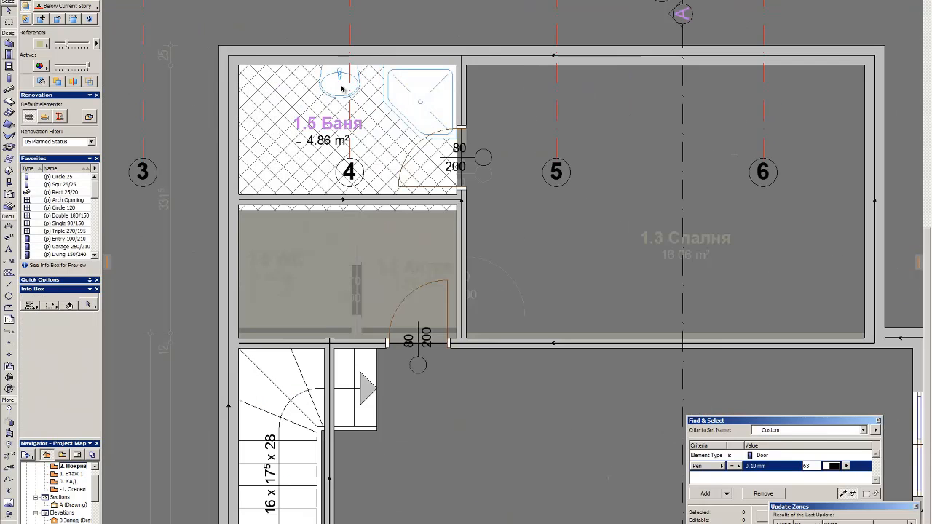
pyautogui.doubleClick(337, 77)
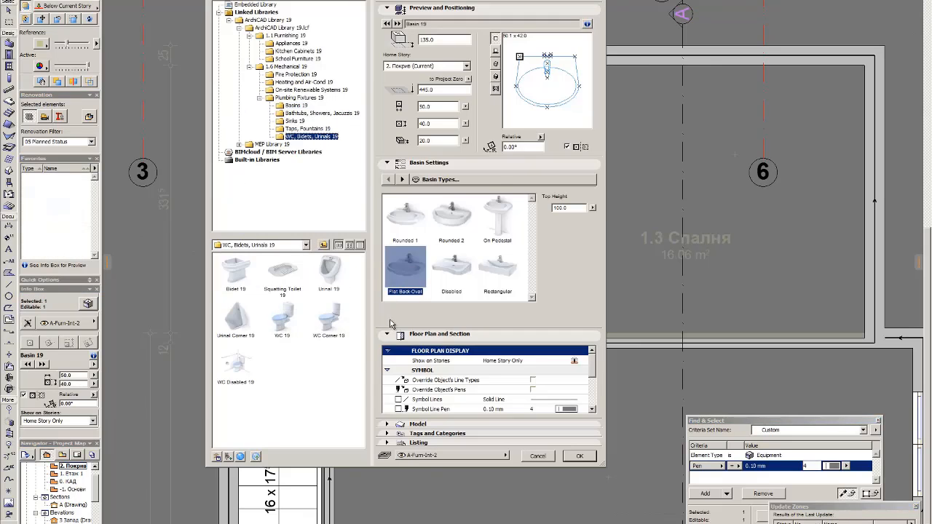
pyautogui.press('Escape')
pyautogui.press('Escape')
pyautogui.scroll(3, 292, 81)
pyautogui.click(300, 94)
pyautogui.hotkey('ctrl', 't')
pyautogui.click(459, 233)
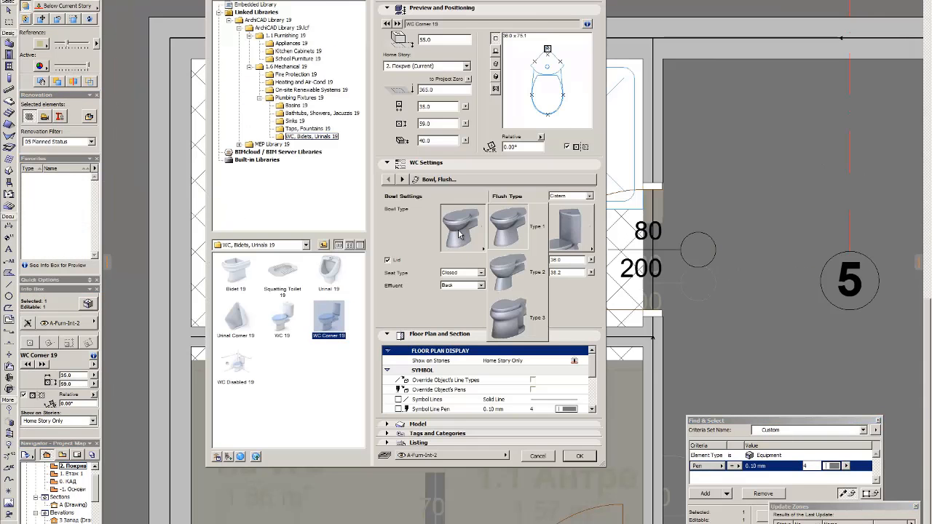
pyautogui.click(283, 318)
pyautogui.press('Return')
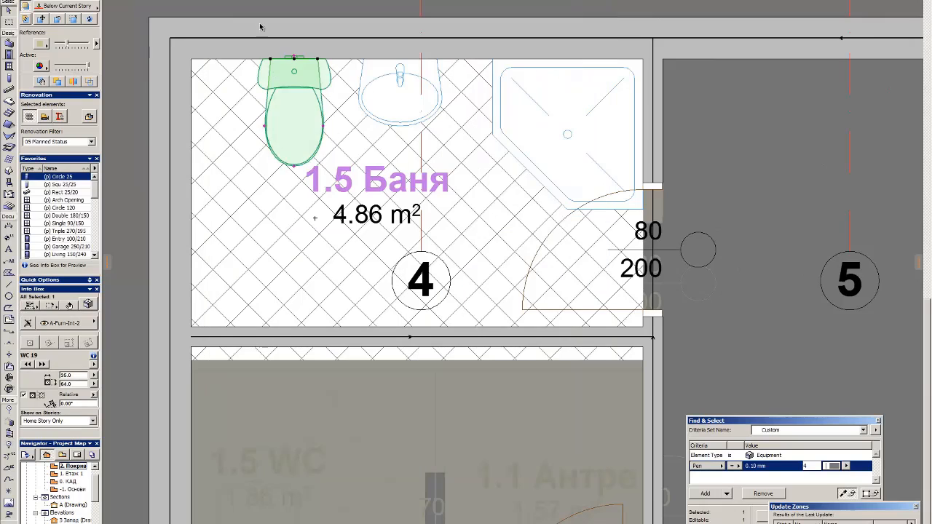
pyautogui.scroll(-3, 302, 76)
pyautogui.press('Escape')
pyautogui.press('Escape')
# Step: Shift the wall between bathroom and bedroom west and move the 80/200 door beside the stair west, clear of that wall
pyautogui.click(512, 300)
pyautogui.hotkey('ctrl', 'd')
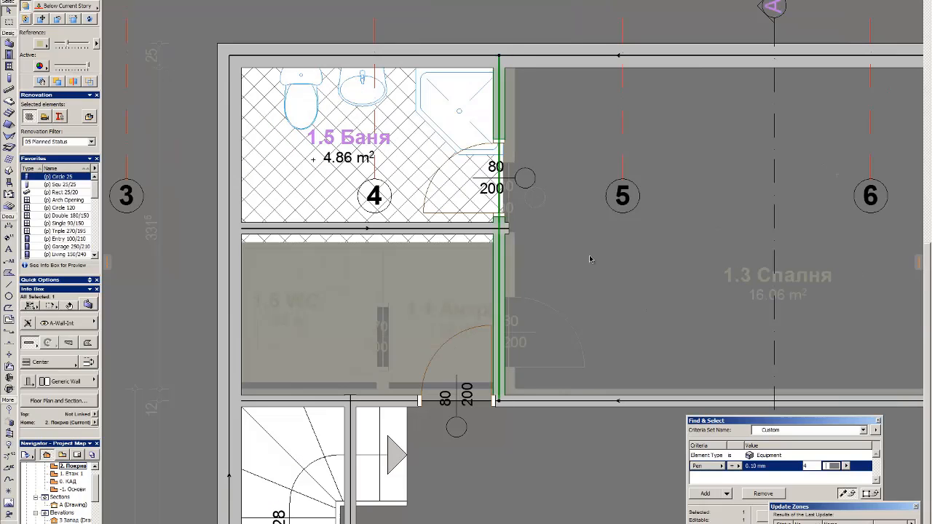
pyautogui.press('Escape')
pyautogui.click(493, 401)
pyautogui.hotkey('ctrl', 'd')
pyautogui.click(589, 347)
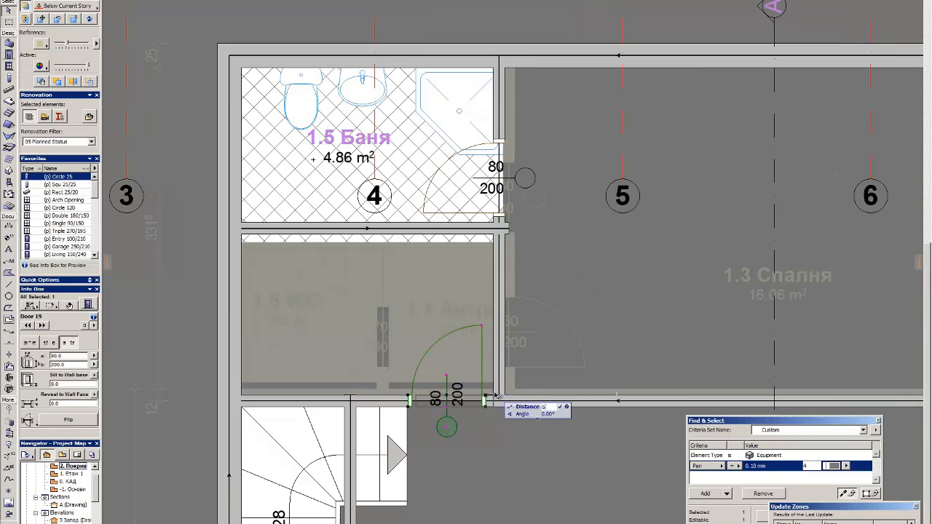
pyautogui.press('Return')
# Step: On 1. Етаж 1, shift the bedroom's west wall and the partition between WC and vestibule west
pyautogui.hotkey('ctrl', 'Up')
pyautogui.click(506, 205)
pyautogui.hotkey('ctrl', 'Down')
pyautogui.click(510, 270)
pyautogui.hotkey('ctrl', 'd')
pyautogui.click(388, 318)
pyautogui.hotkey('ctrl', 'd')
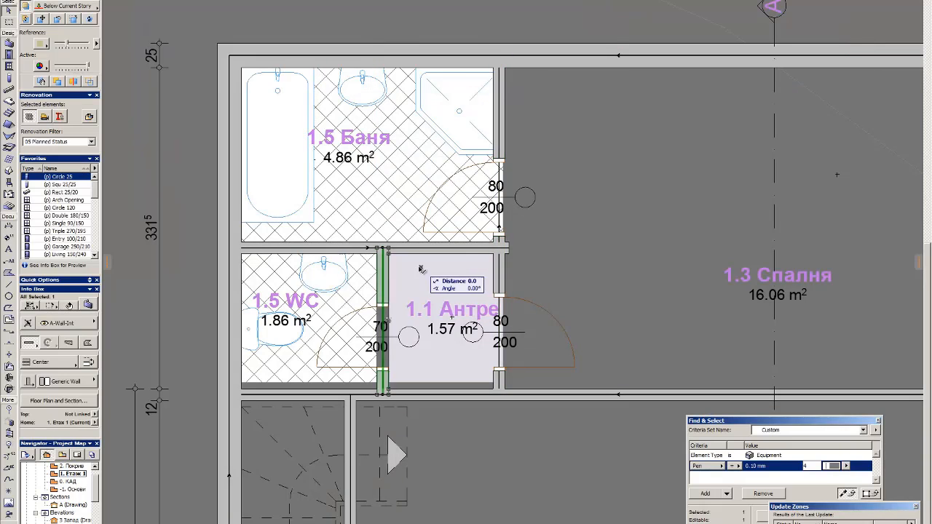
pyautogui.press('Return')
# Step: Update the 1.5 WC, 1.1 Антре and 1.3 Спалня zones to the shifted walls
pyautogui.press('Escape')
pyautogui.click(450, 312)
pyautogui.click(329, 319)
pyautogui.click(576, 252)
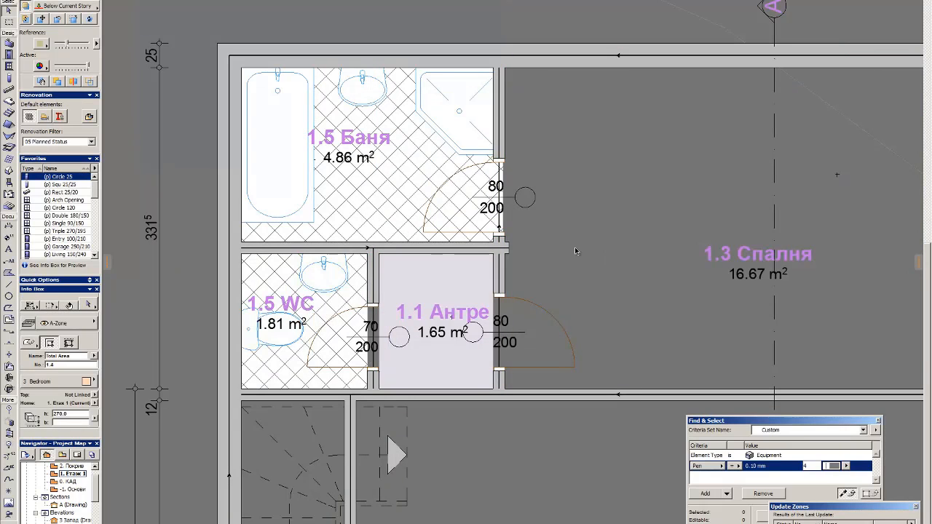
# Step: Shift the wall between the 1.3 Спалня bedroom and the 1.2 Дневна living room slightly south
pyautogui.scroll(-2, 575, 247)
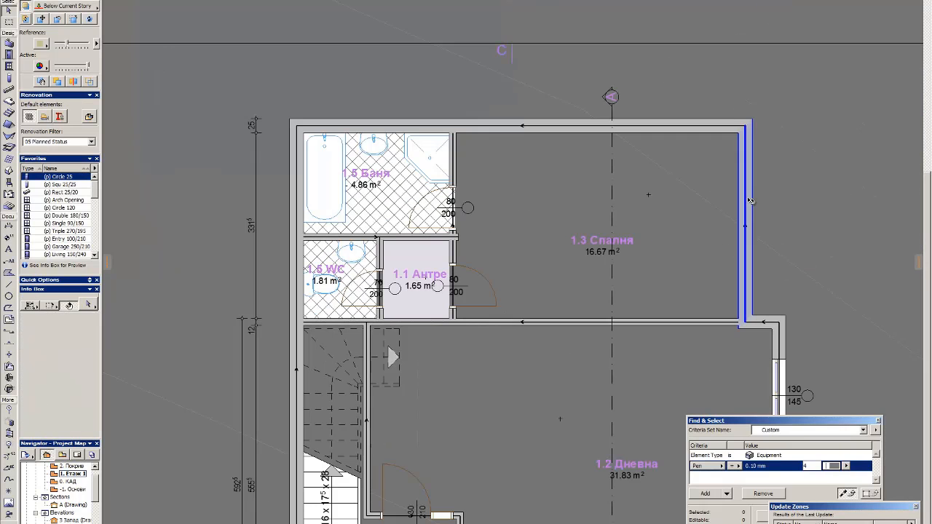
pyautogui.click(720, 324)
pyautogui.scroll(-1, 719, 326)
pyautogui.scroll(3, 699, 325)
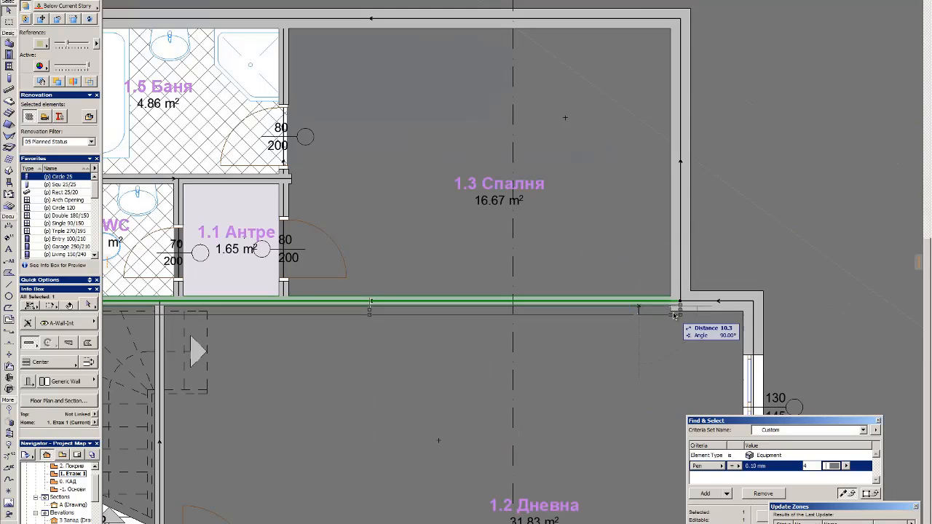
pyautogui.click(671, 312)
pyautogui.click(809, 212)
# Step: Extend the WC partition and the bedroom's west wall to the shifted wall, and trim the stair wall to it
pyautogui.scroll(-3, 815, 211)
pyautogui.scroll(3, 526, 255)
pyautogui.click(398, 259)
pyautogui.keyDown('shift'); pyautogui.click(503, 259); pyautogui.keyUp('shift')
pyautogui.press('w')
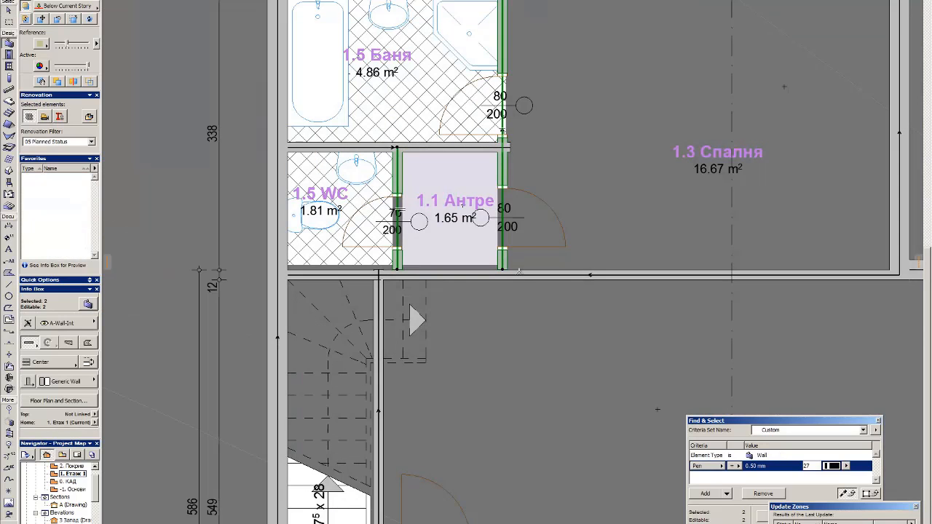
pyautogui.keyDown('ctrl'); pyautogui.click(519, 271); pyautogui.keyUp('ctrl')
pyautogui.click(376, 288)
pyautogui.keyDown('ctrl'); pyautogui.click(368, 274); pyautogui.keyUp('ctrl')
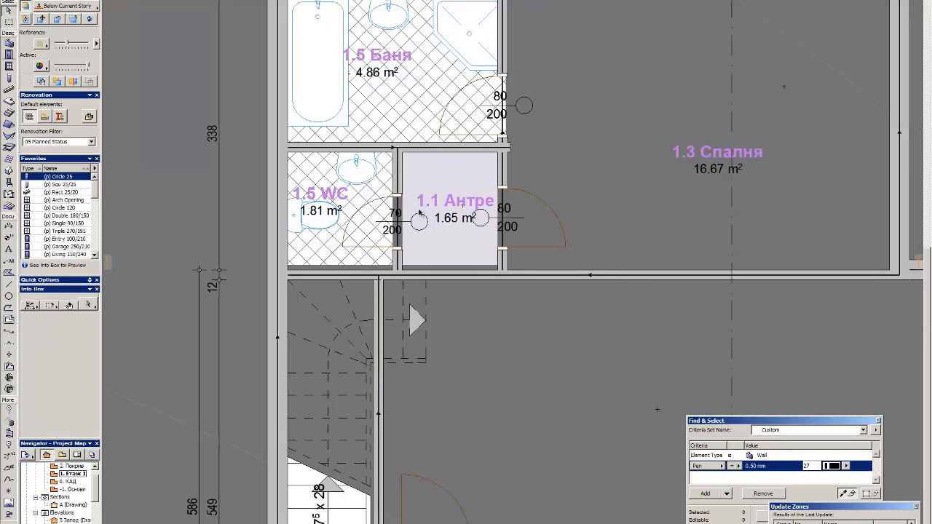
# Step: On 2. Покрив, copy the 1.5 Баня zone into the room directly south of the bathroom
pyautogui.scroll(-3, 430, 223)
pyautogui.hotkey('ctrl', 'Up')
pyautogui.scroll(4, 413, 120)
pyautogui.click(370, 220)
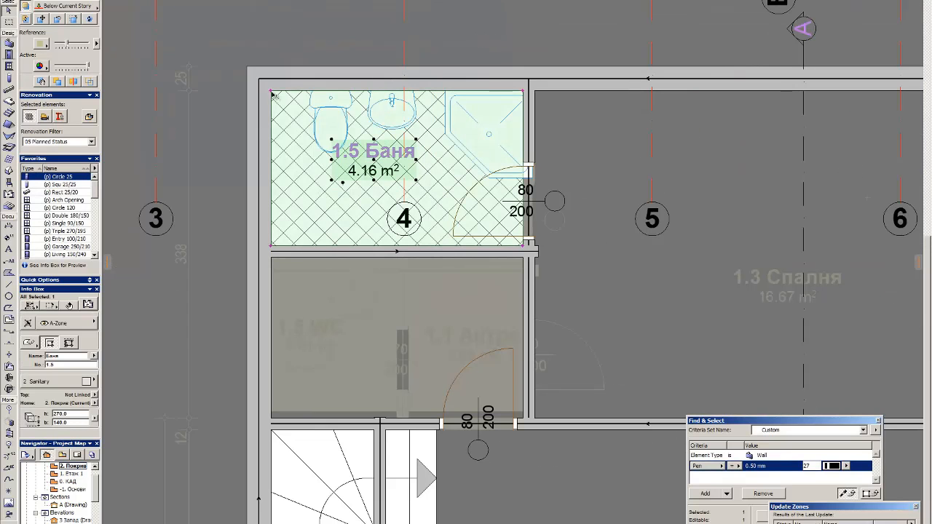
pyautogui.hotkey('ctrl', 'shift', 'd')
pyautogui.click(270, 90)
pyautogui.click(271, 257)
pyautogui.press('Escape')
# Step: Mirror the bathroom's WC, washbasin and shower tray so they stand along its south wall with the tray in the southwest corner
pyautogui.click(347, 109)
pyautogui.keyDown('shift'); pyautogui.click(412, 109); pyautogui.keyUp('shift')
pyautogui.keyDown('shift'); pyautogui.click(498, 108); pyautogui.keyUp('shift')
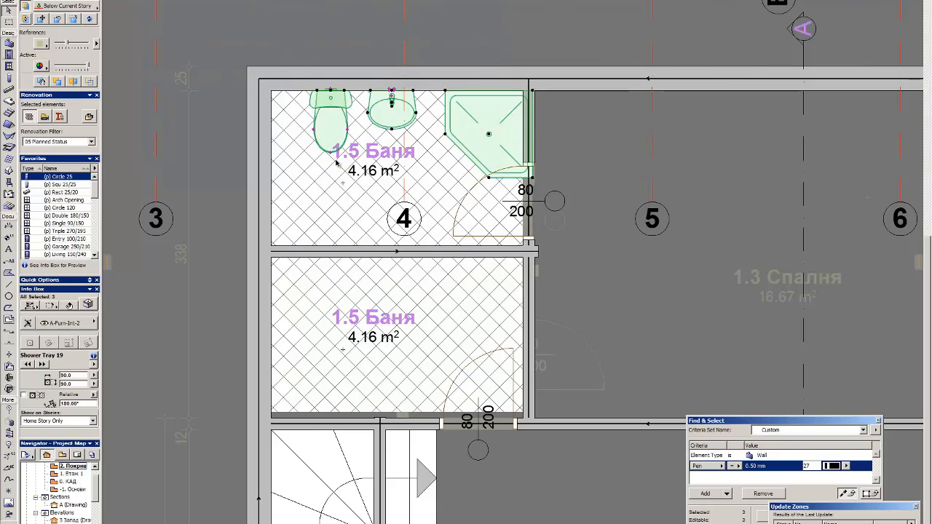
pyautogui.hotkey('ctrl', 'm')
pyautogui.click(415, 158)
pyautogui.click(482, 158)
pyautogui.hotkey('ctrl', 'm')
pyautogui.click(415, 158)
pyautogui.click(415, 120)
pyautogui.click(272, 246)
pyautogui.press('Escape')
# Step: Shift the 80/200 door in the bathroom's east wall north and flip its hinge side to the north
pyautogui.click(529, 238)
pyautogui.hotkey('ctrl', 'd')
pyautogui.click(566, 192)
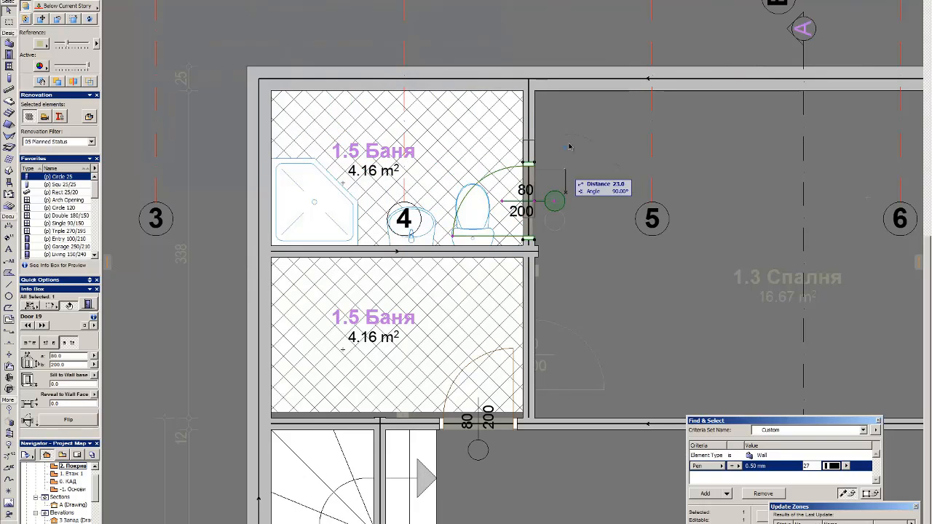
pyautogui.press('Escape')
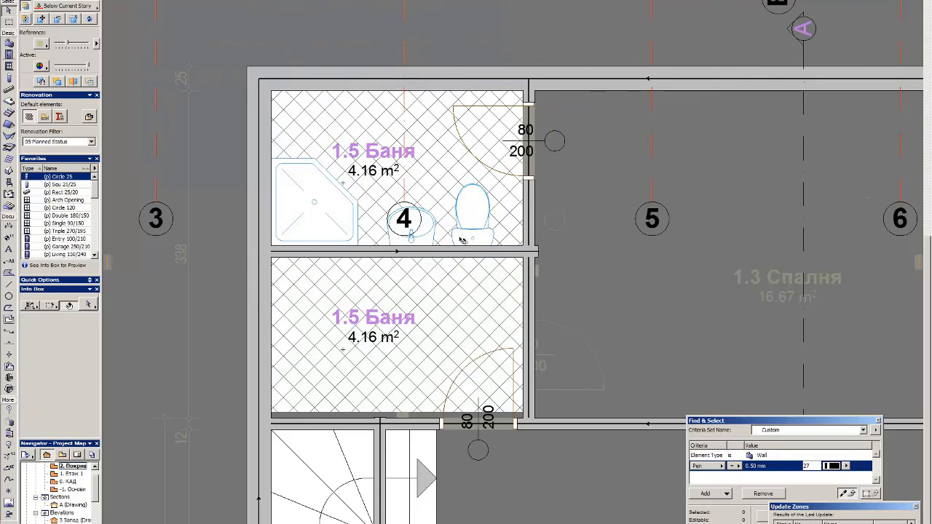
# Step: Mirror the WC and washbasin together so they swap places along the bathroom's south wall
pyautogui.click(454, 245)
pyautogui.keyDown('shift'); pyautogui.click(433, 245); pyautogui.keyUp('shift')
pyautogui.hotkey('ctrl', 'm')
pyautogui.click(443, 246)
pyautogui.click(443, 257)
pyautogui.click(526, 247)
pyautogui.press('Escape')
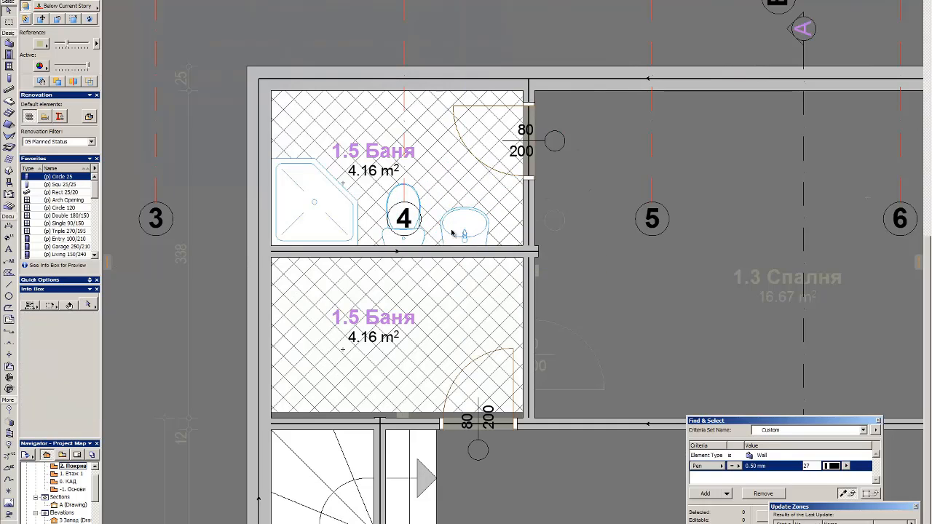
# Step: Shorten the wall east of the stair so its north end stops just south of the winder steps
pyautogui.scroll(-5, 437, 238)
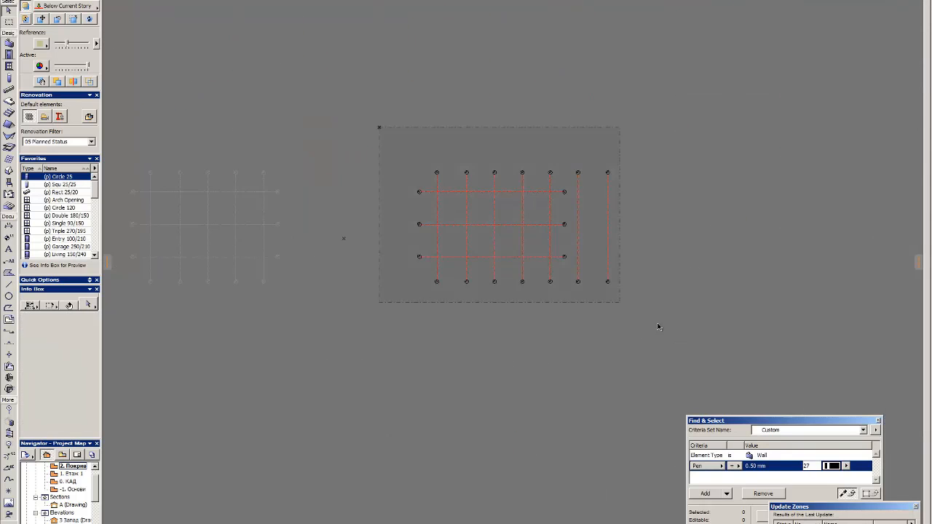
pyautogui.moveTo(680, 268); pyautogui.dragTo(463, 334)
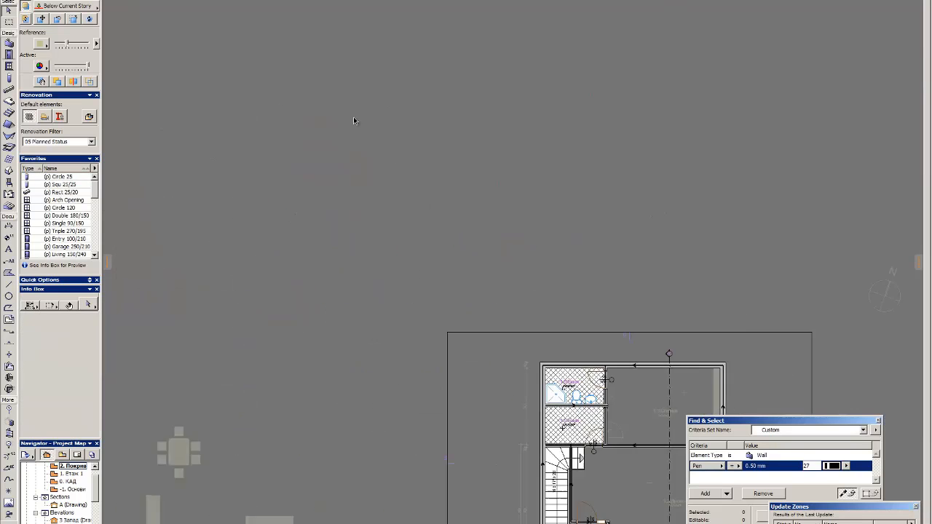
pyautogui.scroll(5, 353, 117)
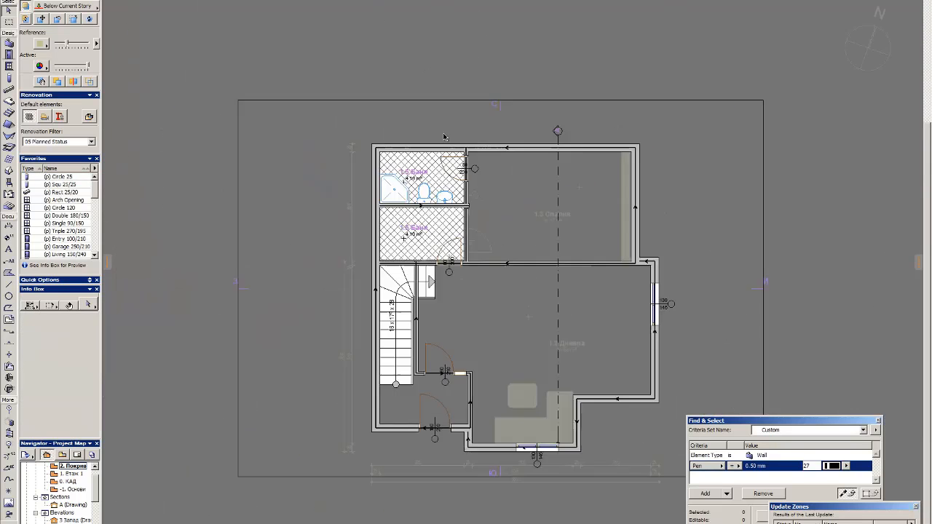
pyautogui.click(288, 357)
pyautogui.click(283, 486)
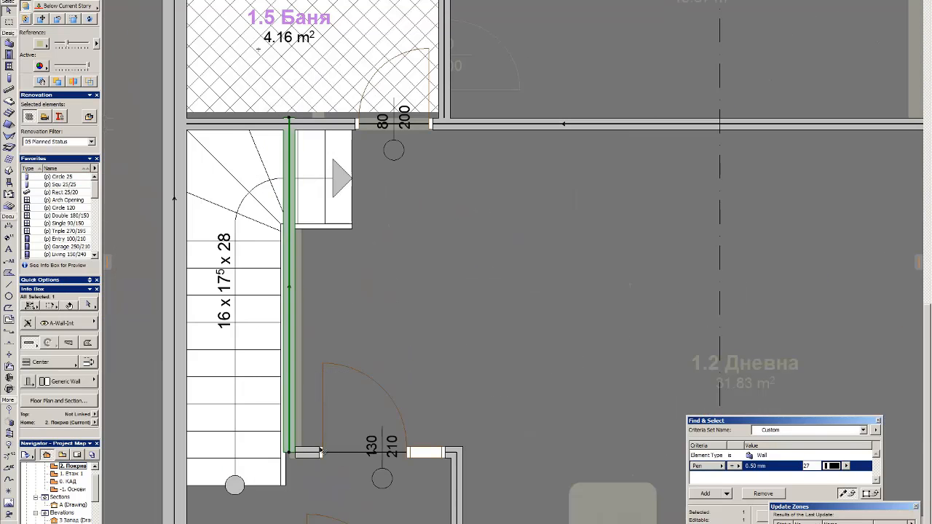
pyautogui.press('Escape')
pyautogui.click(289, 131)
pyautogui.click(289, 118)
pyautogui.click(290, 241)
pyautogui.press('Escape')
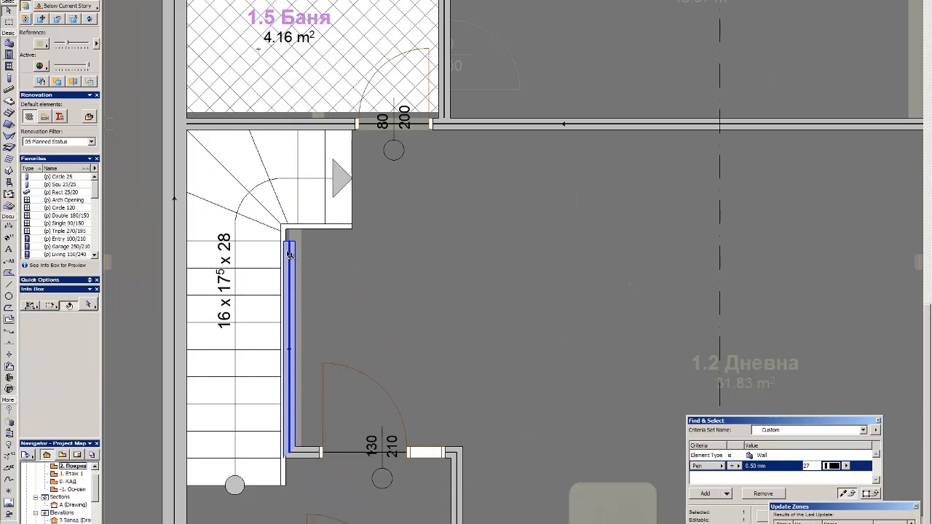
# Step: Draw a straight partition eastward from the north end of the shortened stair wall
pyautogui.keyDown('alt'); pyautogui.click(290, 251); pyautogui.keyUp('alt')
pyautogui.click(290, 241)
pyautogui.click(855, 242)
# Step: Shift the new partition to stand 120 clear of the bedroom's south wall, forming a corridor
pyautogui.keyDown('shift'); pyautogui.click(611, 235); pyautogui.keyUp('shift')
pyautogui.hotkey('ctrl', 'd')
pyautogui.click(612, 235)
pyautogui.write('120')
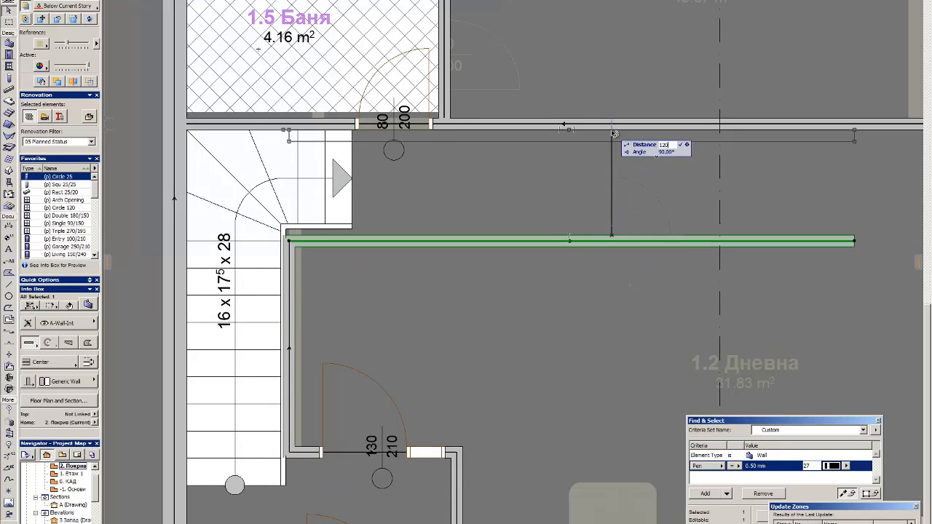
pyautogui.write('-')
pyautogui.press('Return')
pyautogui.keyDown('shift'); pyautogui.click(291, 284); pyautogui.keyUp('shift')
pyautogui.press('Escape')
# Step: Pick up the 1.3 Спалня zone settings from 1. Етаж 1 and place that zone in the bedroom on 2. Покрив
pyautogui.scroll(-5, 201, 238)
pyautogui.scroll(2, 340, 114)
pyautogui.hotkey('ctrl', 'Down')
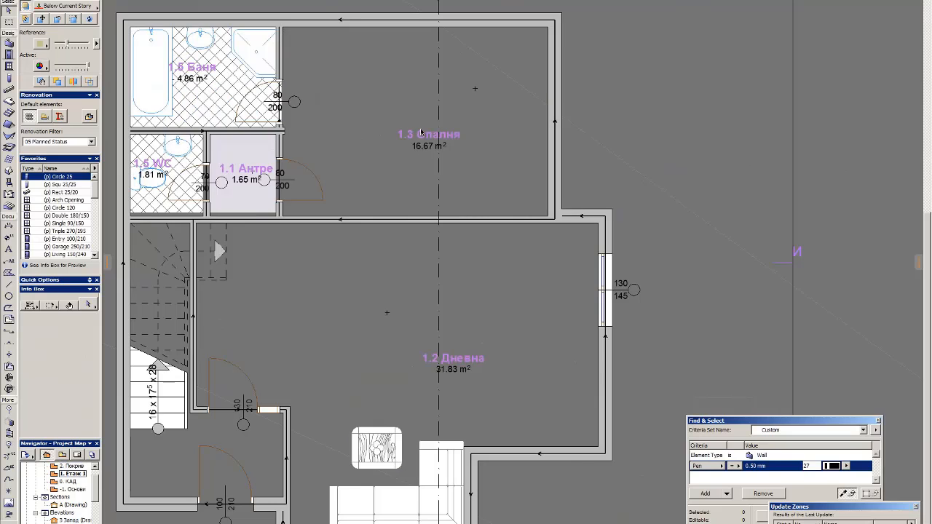
pyautogui.click(420, 132)
pyautogui.keyDown('alt'); pyautogui.click(420, 133); pyautogui.keyUp('alt')
pyautogui.hotkey('ctrl', 'Up')
pyautogui.doubleClick(410, 135)
pyautogui.press('Escape')
pyautogui.scroll(-2, 452, 254)
# Step: Mirror copies of the shower tray, WC and washbasin across the dividing wall into the second bathroom
pyautogui.scroll(3, 308, 206)
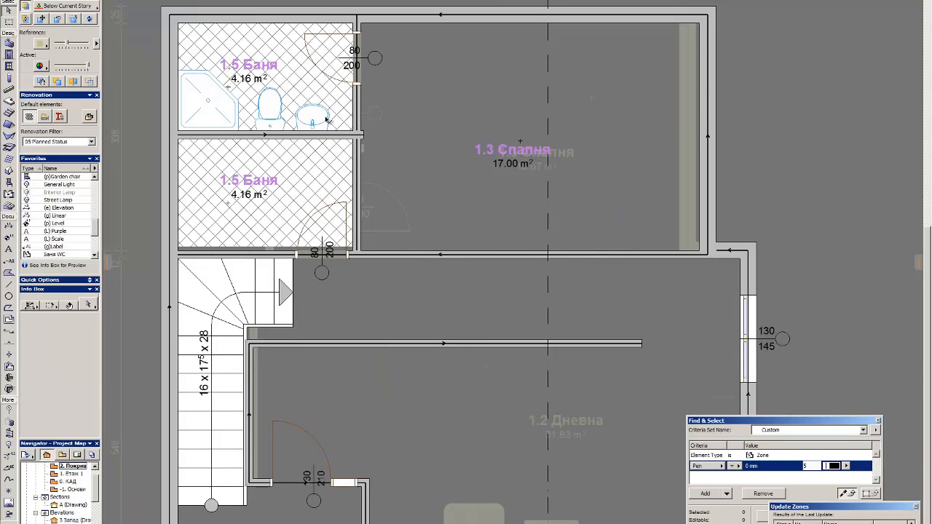
pyautogui.moveTo(325, 119); pyautogui.dragTo(219, 84)
pyautogui.keyDown('shift'); pyautogui.click(255, 60); pyautogui.keyUp('shift')
pyautogui.scroll(3, 241, 131)
pyautogui.hotkey('ctrl', 'BackSpace')
pyautogui.click(246, 139)
pyautogui.click(328, 139)
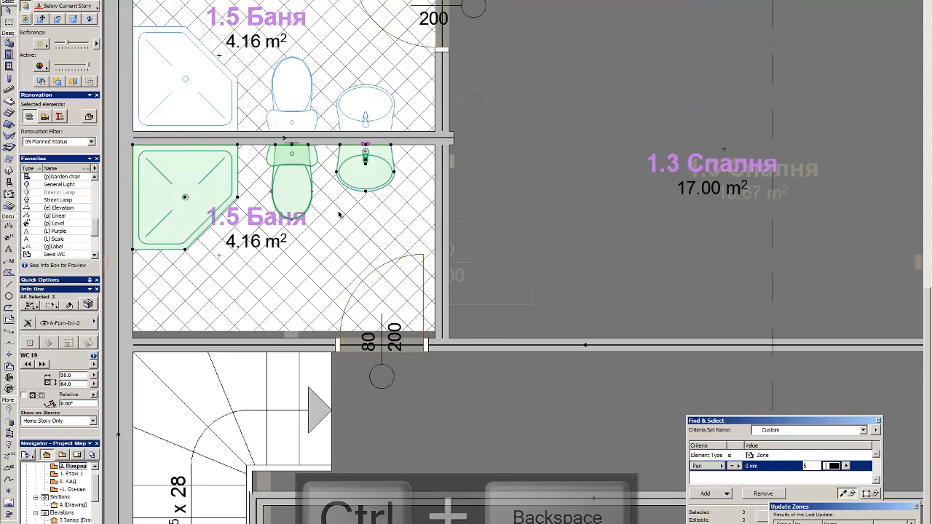
pyautogui.press('Escape')
# Step: Place the double bed object Bed 1 LL with bedside tables in the 1.3 Спалня bedroom
pyautogui.scroll(-2, 391, 322)
pyautogui.doubleClick(9, 183)
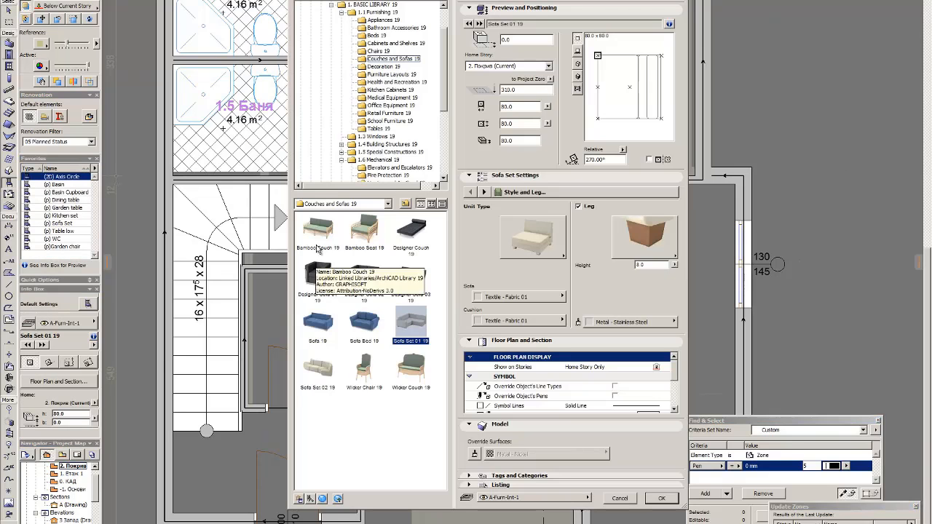
pyautogui.click(385, 179)
pyautogui.scroll(-4, 365, 160)
pyautogui.click(343, 170)
pyautogui.click(409, 370)
pyautogui.click(662, 499)
pyautogui.click(547, 109)
pyautogui.keyDown('shift'); pyautogui.click(548, 108); pyautogui.keyUp('shift')
pyautogui.moveTo(505, 4); pyautogui.dragTo(427, 254, button='middle')
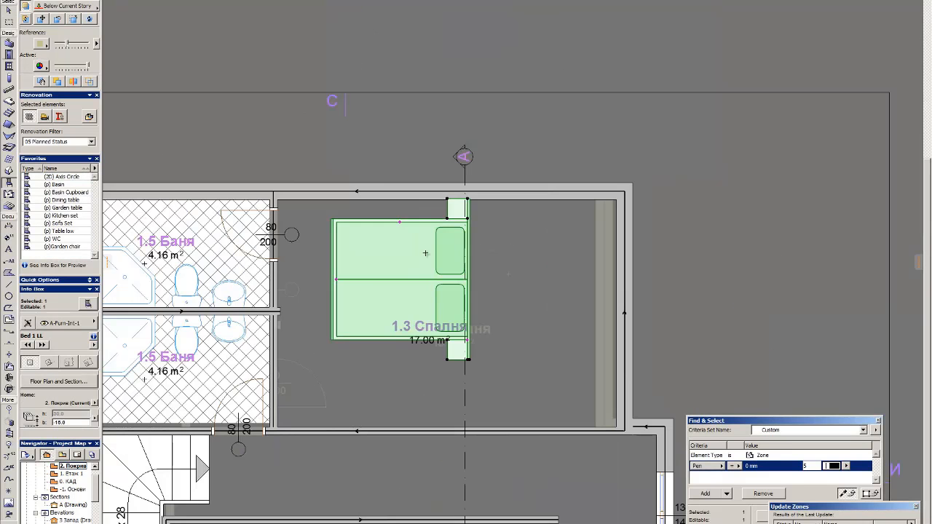
# Step: Rotate the double bed so its headboard faces north and move it against the bedroom's north wall
pyautogui.hotkey('ctrl', 'e')
pyautogui.click(400, 312)
pyautogui.click(473, 312)
pyautogui.click(401, 251)
pyautogui.moveTo(400, 308); pyautogui.dragTo(493, 282)
pyautogui.scroll(3, 565, 199)
pyautogui.click(524, 200)
pyautogui.scroll(-3, 504, 284)
pyautogui.press('Escape')
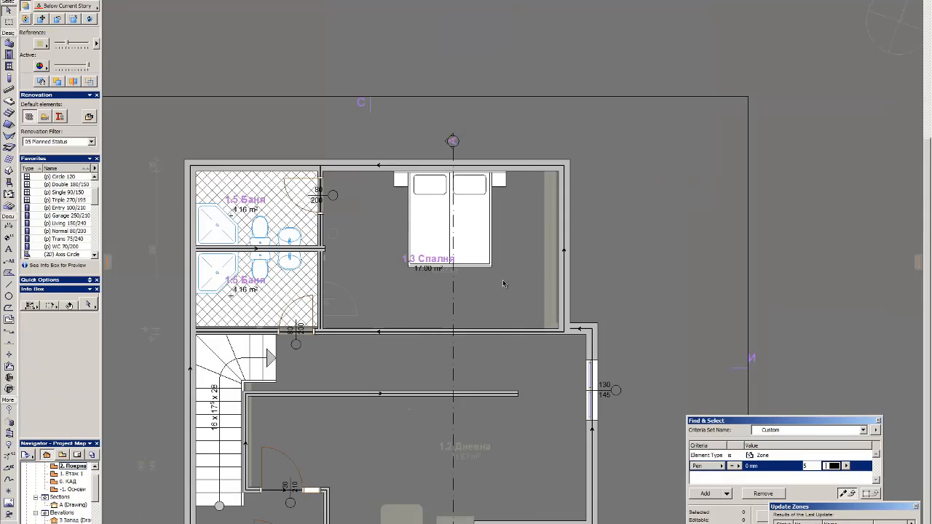
# Step: Copy the double bed into the room south of the corridor, with its headboard against the new partition
pyautogui.keyDown('shift'); pyautogui.click(490, 189); pyautogui.keyUp('shift')
pyautogui.hotkey('ctrl', 'shift', 'd')
pyautogui.click(490, 189)
pyautogui.scroll(-3, 437, 145)
pyautogui.click(498, 274)
pyautogui.press('Escape')
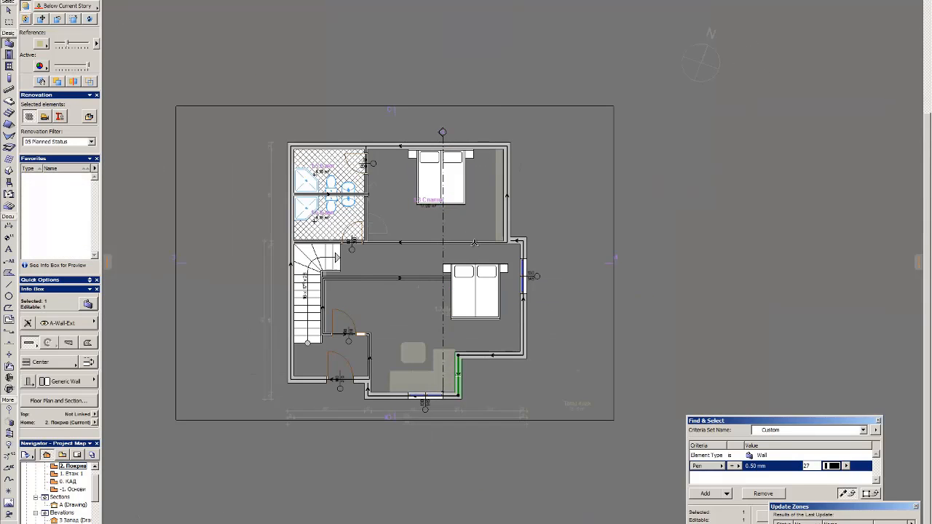
# Step: On 1. Етаж 1, shift the bedroom's east exterior wall west and update the 1.3 Спалня zone
pyautogui.press('Escape')
pyautogui.scroll(3, 564, 263)
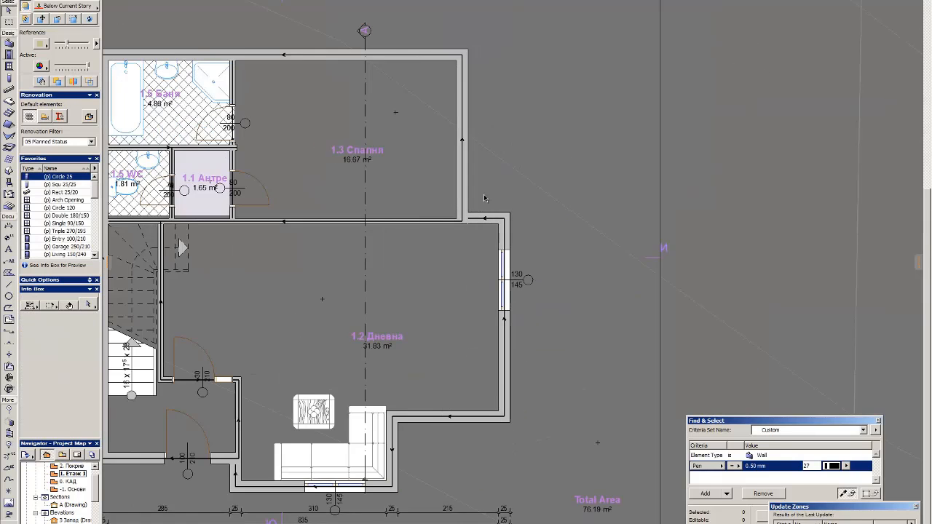
pyautogui.scroll(-2, 485, 198)
pyautogui.scroll(3, 356, 339)
pyautogui.scroll(-3, 343, 371)
pyautogui.moveTo(445, 87); pyautogui.dragTo(547, 417)
pyautogui.hotkey('ctrl', 'd')
pyautogui.click(568, 339)
pyautogui.click(549, 340)
pyautogui.press('Escape')
pyautogui.click(458, 111)
pyautogui.click(389, 182)
pyautogui.press('Escape')
pyautogui.scroll(3, 373, 188)
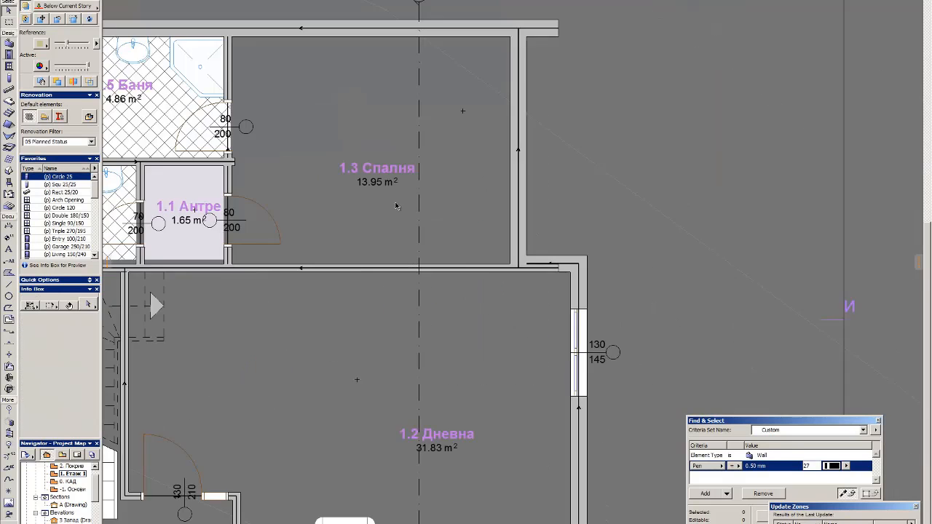
# Step: Undo the previous bedroom wall shift and move the house's east exterior walls 30 cm west
pyautogui.scroll(-2, 384, 210)
pyautogui.hotkey('ctrl', 'z')
pyautogui.hotkey('ctrl', 'z')
pyautogui.press('Escape')
pyautogui.moveTo(450, 67); pyautogui.dragTo(563, 426)
pyautogui.hotkey('ctrl', 'd')
pyautogui.click(612, 356)
pyautogui.write('30')
pyautogui.press('Return')
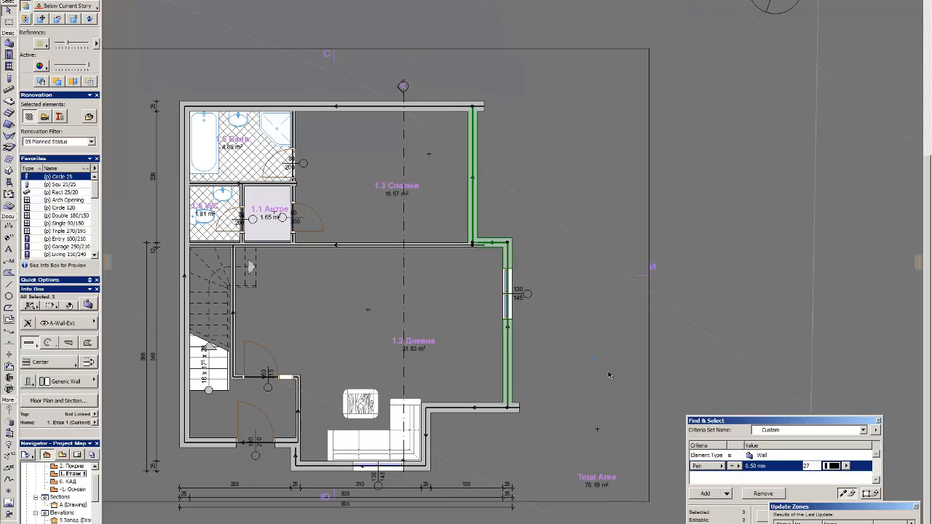
# Step: Reconnect the shifted east walls with the adjoining north, middle and south walls at their corners
pyautogui.press('Escape')
pyautogui.click(460, 110)
pyautogui.keyDown('ctrl'); pyautogui.click(473, 160); pyautogui.keyUp('ctrl')
pyautogui.keyDown('shift'); pyautogui.click(463, 246); pyautogui.keyUp('shift')
pyautogui.keyDown('shift'); pyautogui.click(474, 218); pyautogui.keyUp('shift')
pyautogui.keyDown('shift'); pyautogui.click(508, 371); pyautogui.keyUp('shift')
pyautogui.keyDown('shift'); pyautogui.click(473, 408); pyautogui.keyUp('shift')
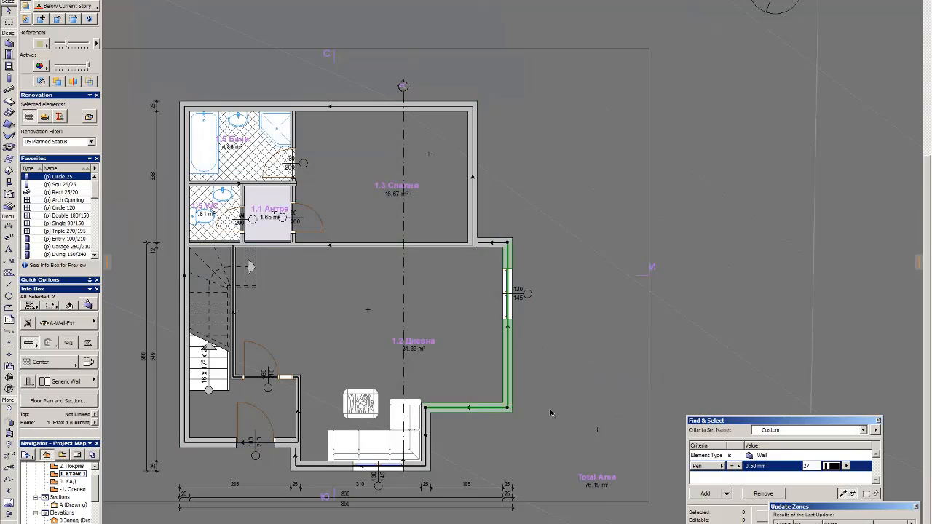
pyautogui.press('Escape')
# Step: Move the L-shaped kitchen set from beside the plan into the 1.2 Дневна room
pyautogui.scroll(3, 379, 306)
pyautogui.scroll(-5, 397, 283)
pyautogui.scroll(3, 172, 319)
pyautogui.click(189, 316)
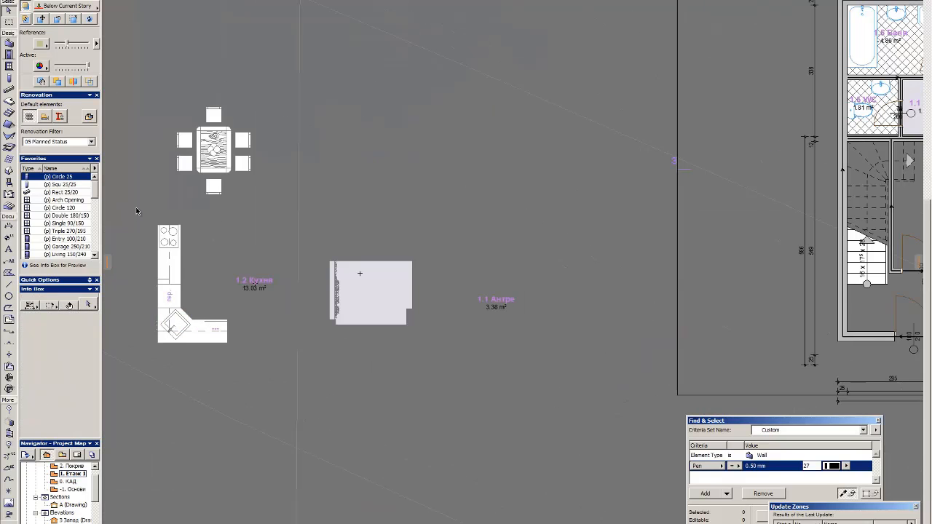
pyautogui.moveTo(137, 209); pyautogui.dragTo(214, 354)
pyautogui.scroll(-4, 150, 380)
pyautogui.hotkey('ctrl', 'd')
pyautogui.moveTo(156, 371); pyautogui.dragTo(528, 316)
# Step: Mirror the kitchen set in both directions so its corner sink points to the northeast
pyautogui.scroll(5, 535, 316)
pyautogui.hotkey('ctrl', 'm')
pyautogui.click(494, 285)
pyautogui.keyDown('shift'); pyautogui.click(538, 262); pyautogui.keyUp('shift')
pyautogui.hotkey('ctrl', 'm')
pyautogui.click(528, 312)
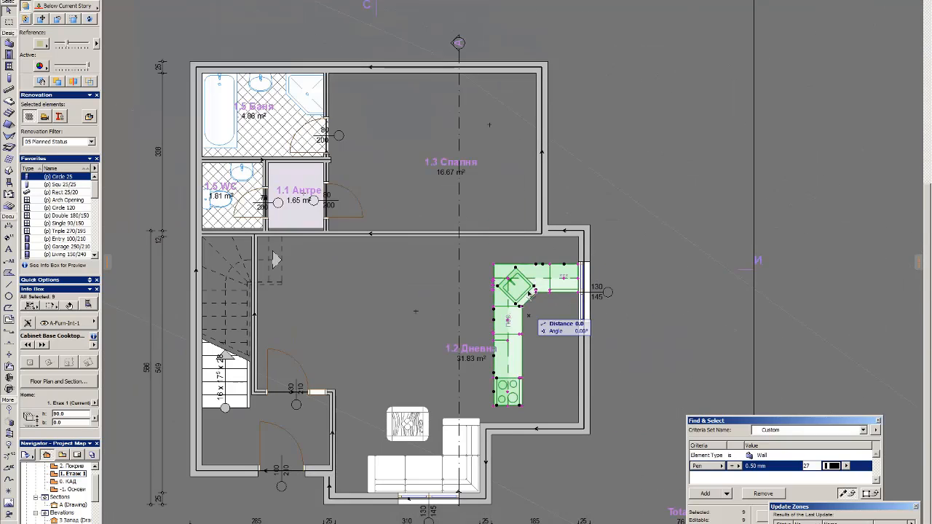
pyautogui.keyDown('shift'); pyautogui.click(528, 337); pyautogui.keyUp('shift')
# Step: Move the kitchen set snugly into the northeast inner corner of 1.2 Дневна
pyautogui.moveTo(563, 264); pyautogui.dragTo(551, 248)
pyautogui.scroll(3, 578, 263)
pyautogui.hotkey('ctrl', 'd')
pyautogui.click(519, 233)
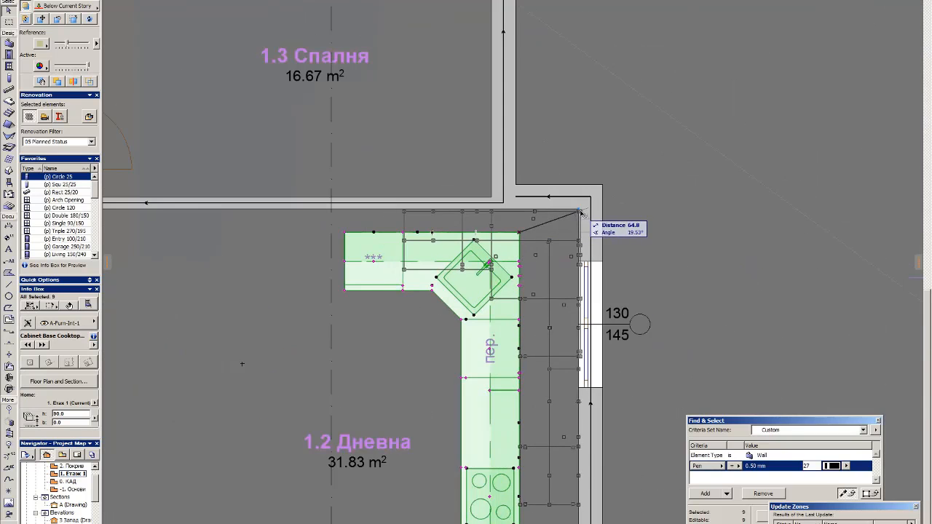
pyautogui.click(581, 212)
# Step: Narrow the drawer cabinet next to the cooktop and move the cooktop north against it
pyautogui.click(522, 343)
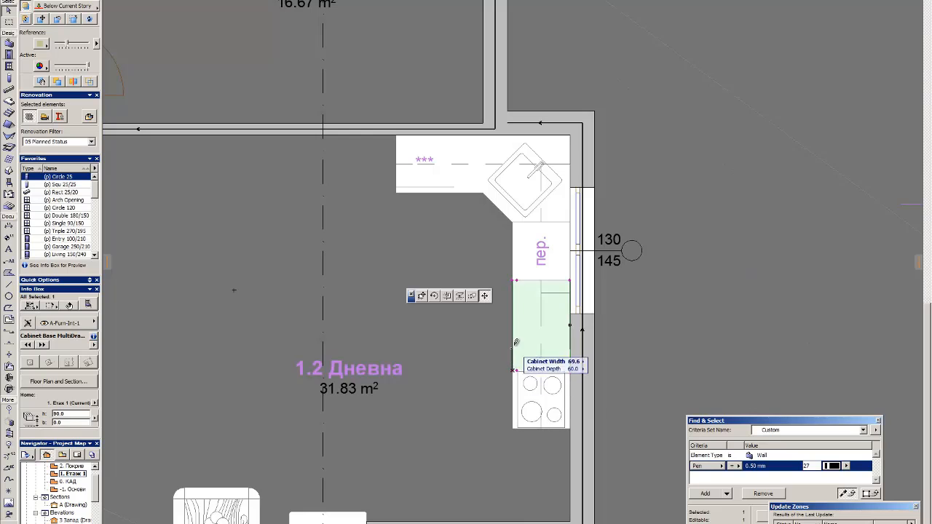
pyautogui.click(513, 340)
pyautogui.moveTo(487, 353); pyautogui.dragTo(601, 453)
pyautogui.hotkey('ctrl', 'd')
pyautogui.click(571, 370)
pyautogui.click(570, 339)
pyautogui.press('Escape')
# Step: Delete the filler cabinet beside the corner sink and shift the refrigerator west along the north wall
pyautogui.click(402, 174)
pyautogui.click(459, 197)
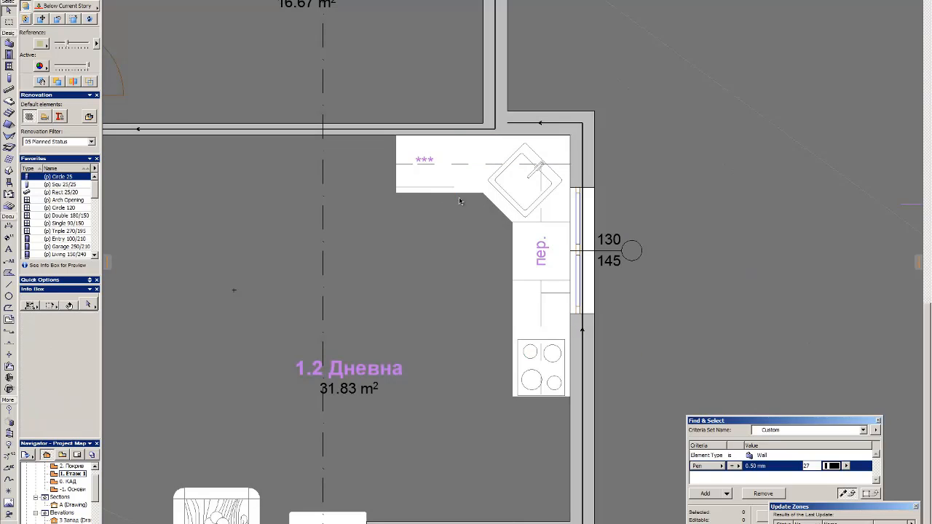
pyautogui.click(416, 180)
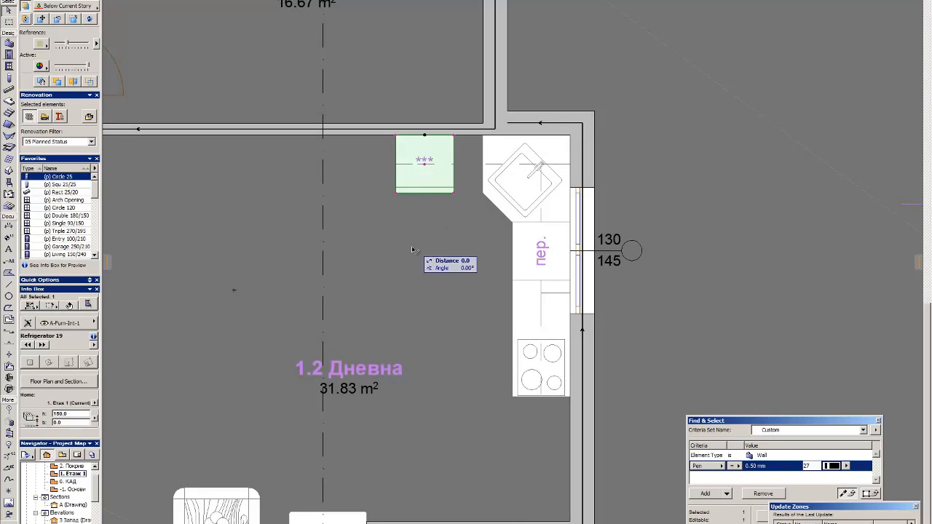
pyautogui.click(483, 194)
pyautogui.click(417, 235)
# Step: Turn the washer (пер.) to face south and place it against the refrigerator's east side
pyautogui.click(542, 252)
pyautogui.click(501, 245)
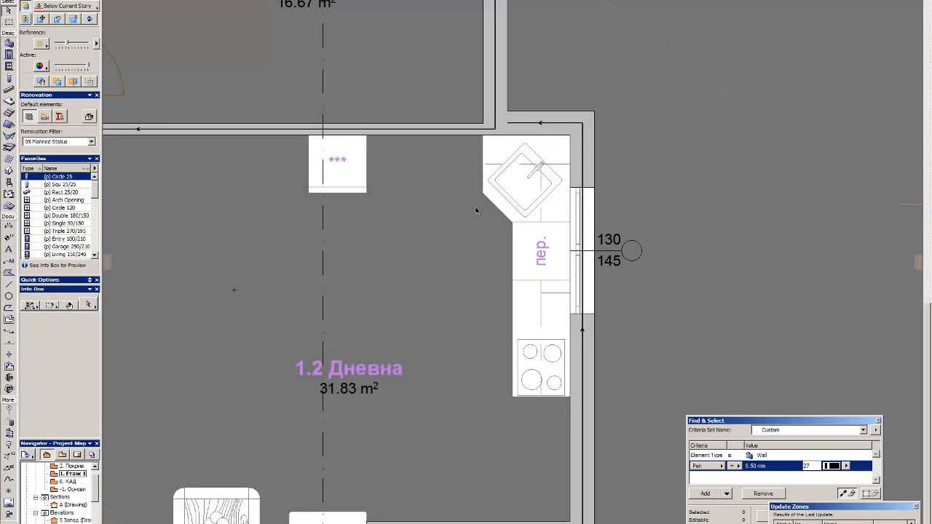
pyautogui.moveTo(536, 250); pyautogui.dragTo(387, 173)
pyautogui.moveTo(367, 137); pyautogui.dragTo(369, 137)
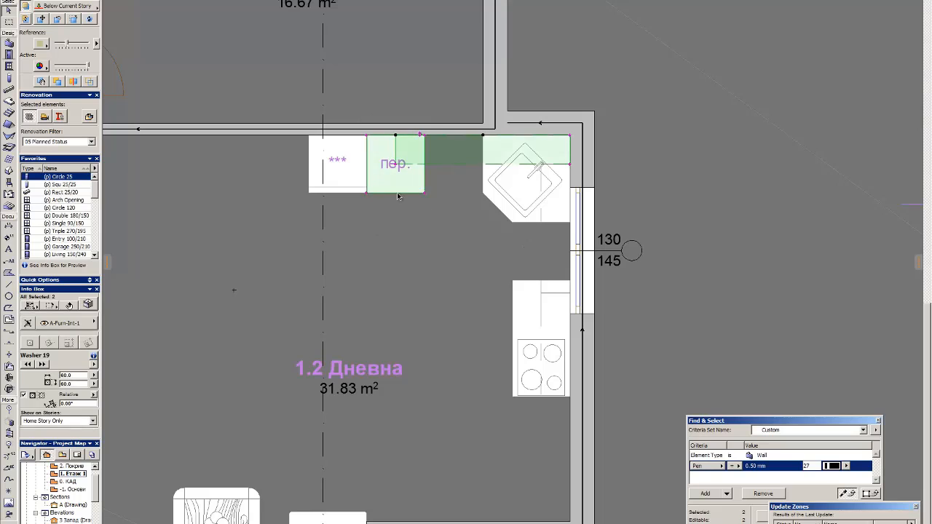
# Step: Try to fill the gap between the washer and the corner sink with a copy of the washer
pyautogui.click(425, 135)
pyautogui.keyDown('alt'); pyautogui.click(458, 180); pyautogui.keyUp('alt')
pyautogui.hotkey('ctrl', 't')
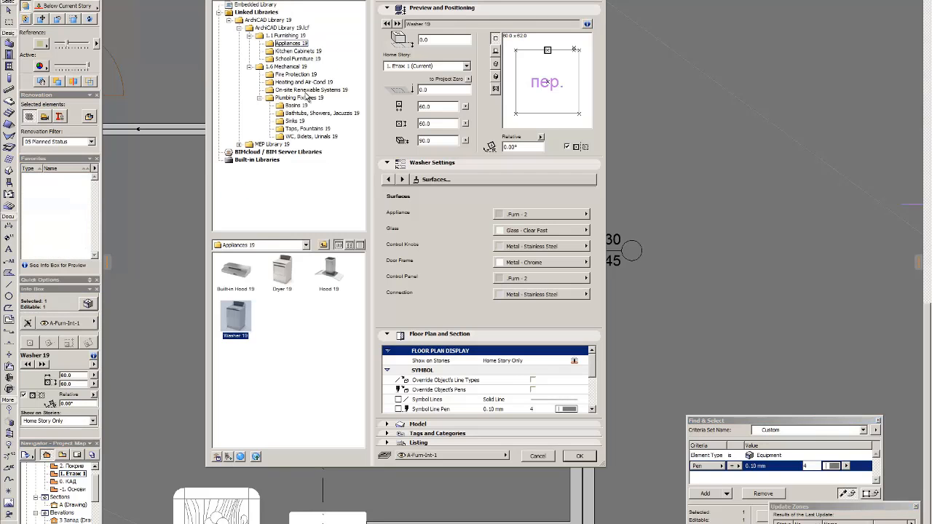
pyautogui.press('Escape')
pyautogui.press('Escape')
pyautogui.keyDown('alt'); pyautogui.click(513, 223); pyautogui.keyUp('alt')
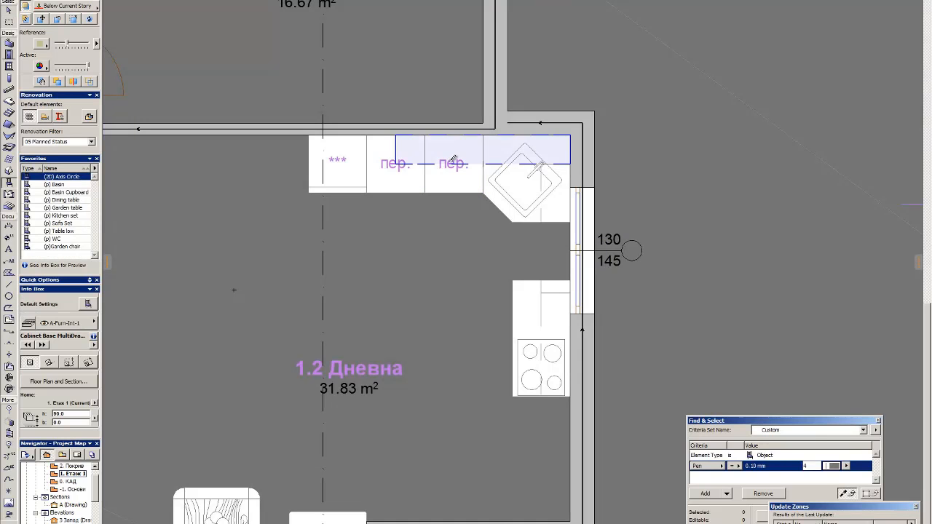
pyautogui.keyDown('shift'); pyautogui.click(457, 191); pyautogui.keyUp('shift')
pyautogui.press('Escape')
pyautogui.press('Escape')
pyautogui.click(478, 191)
pyautogui.press('Delete')
# Step: Place a base cabinet, rotate it to face south, and fit it between the washer and the corner sink
pyautogui.click(540, 292)
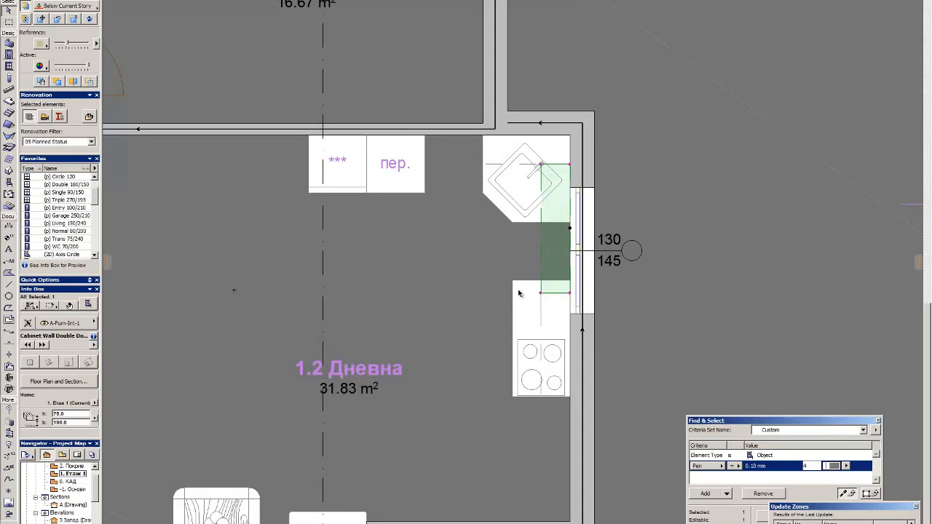
pyautogui.click(435, 248)
pyautogui.hotkey('alt', 'BackSpace')
pyautogui.click(425, 268)
pyautogui.press('Escape')
pyautogui.hotkey('alt', 'BackSpace')
pyautogui.click(450, 281)
pyautogui.click(477, 281)
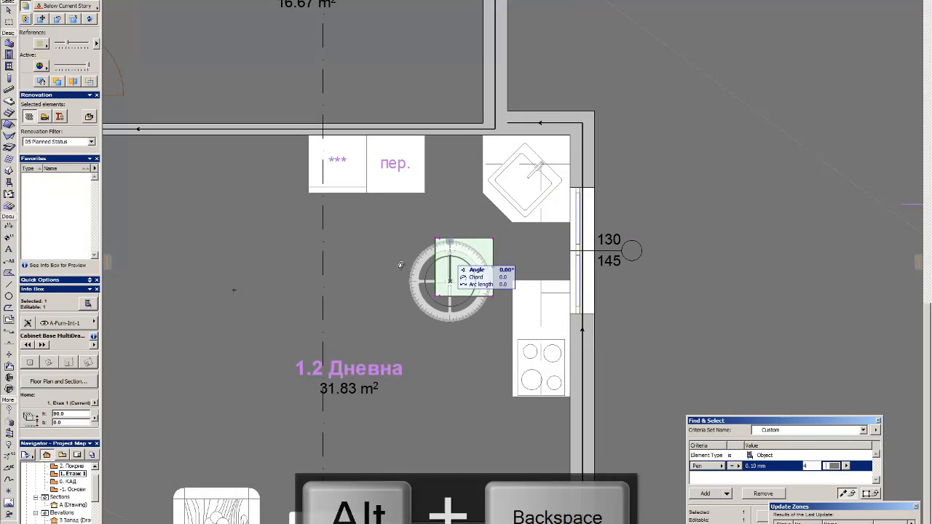
pyautogui.click(450, 253)
pyautogui.hotkey('ctrl', 'd')
pyautogui.click(465, 239)
pyautogui.click(483, 137)
pyautogui.press('Escape')
pyautogui.press('Escape')
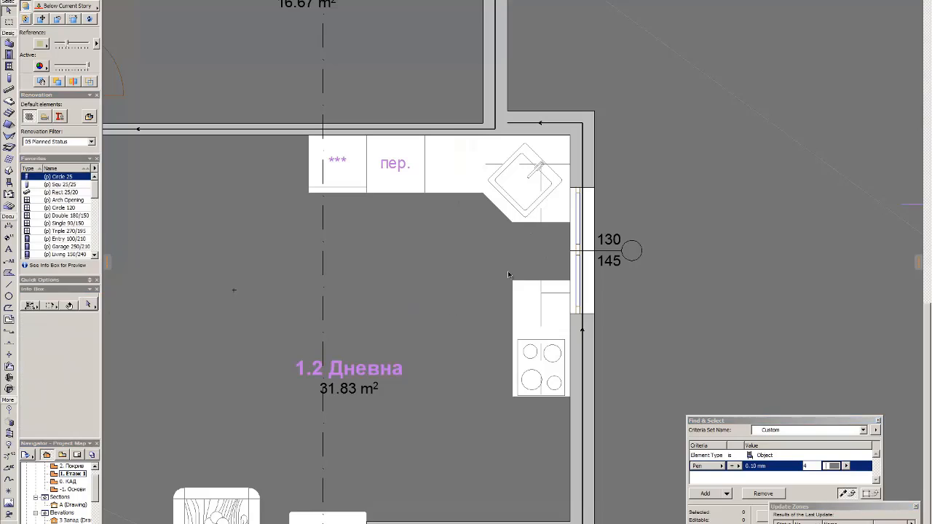
# Step: Move the east wall's drawer cabinet north against the corner sink unit and halve its width
pyautogui.click(563, 281)
pyautogui.click(570, 224)
pyautogui.scroll(3, 571, 223)
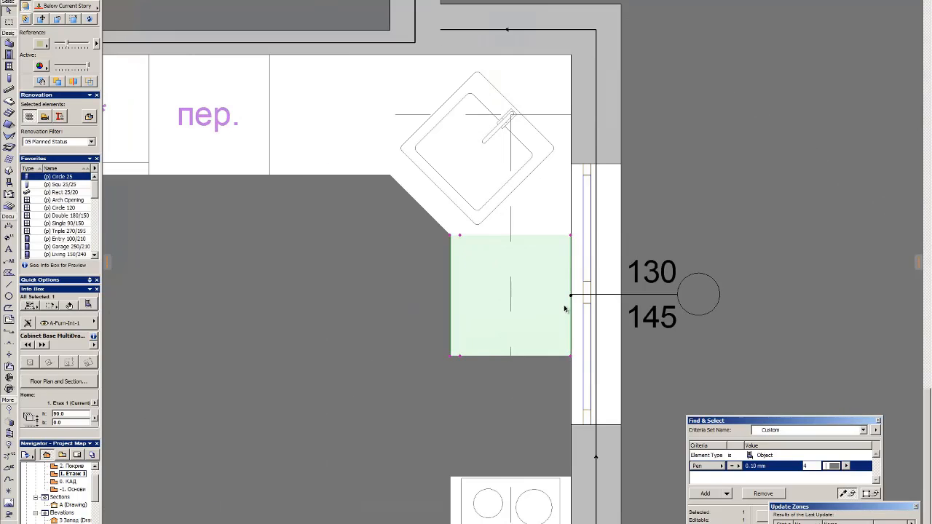
pyautogui.click(571, 356)
pyautogui.click(571, 296)
pyautogui.press('Escape')
# Step: Move the cooktop north against the narrowed cabinet and extend the east wall cabinet to the cooktop's south edge
pyautogui.scroll(-3, 354, 230)
pyautogui.click(409, 368)
pyautogui.hotkey('ctrl', 'd')
pyautogui.click(401, 350)
pyautogui.click(401, 261)
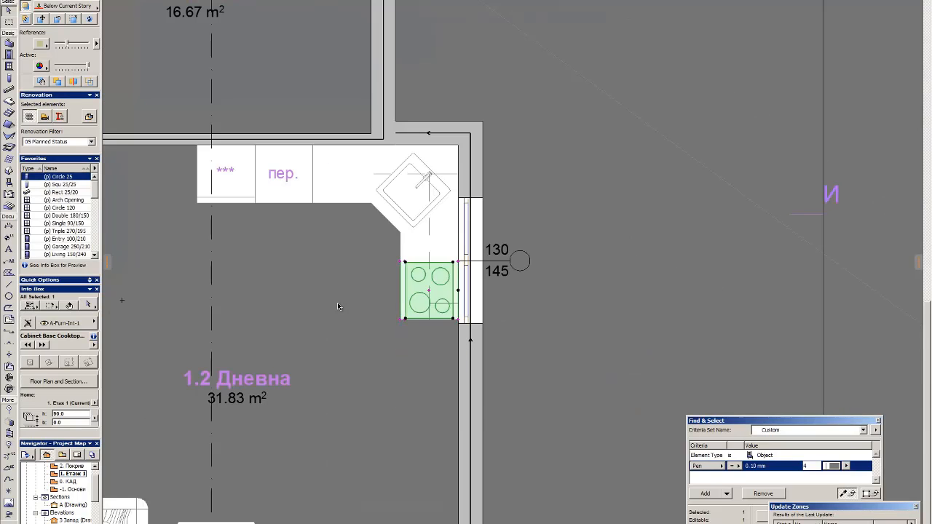
pyautogui.press('Escape')
pyautogui.click(430, 303)
pyautogui.click(430, 303)
pyautogui.click(430, 319)
pyautogui.press('Escape')
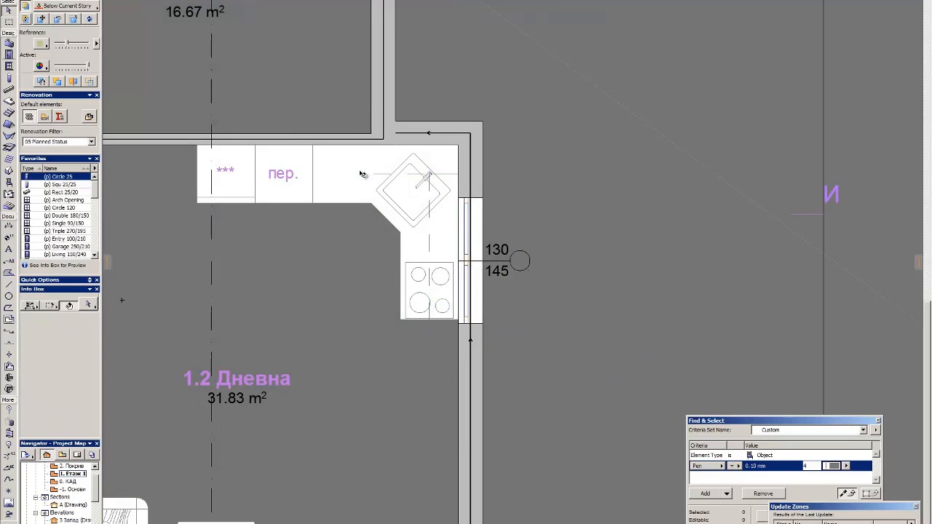
# Step: Copy the north wall's upper cabinet west over the washer and refrigerator, and set the wall cabinets' width to 135 cm
pyautogui.click(362, 174)
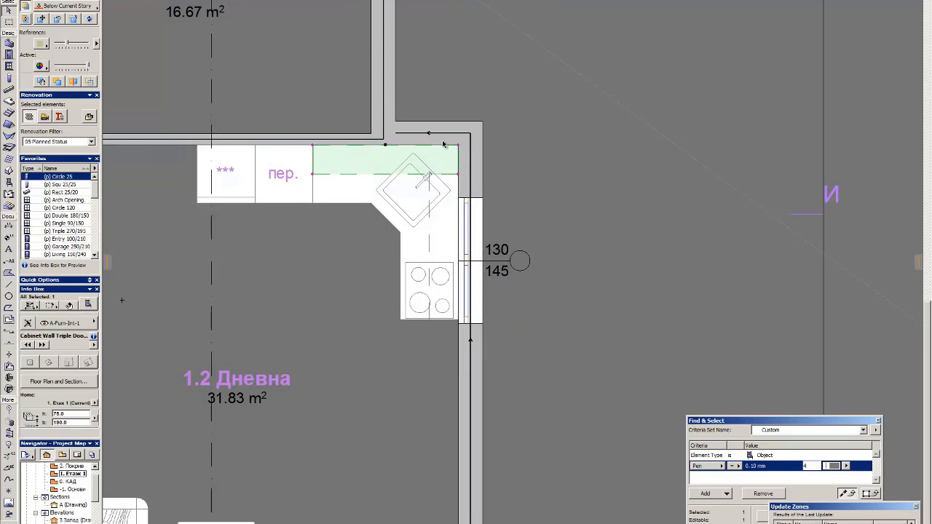
pyautogui.click(313, 145)
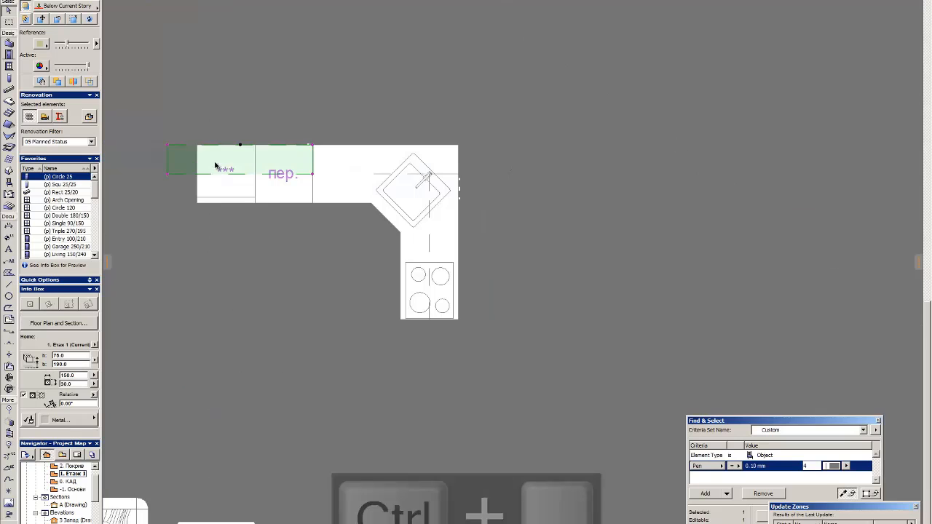
pyautogui.hotkey('ctrl', 'a')
pyautogui.click(176, 357)
pyautogui.moveTo(154, 102); pyautogui.dragTo(557, 180)
pyautogui.scroll(-2, 47, 386)
pyautogui.doubleClick(73, 377)
pyautogui.write('135')
pyautogui.click(125, 357)
# Step: Align the two north wall cabinets side by side along the run from the refrigerator to the east corner
pyautogui.moveTo(152, 112); pyautogui.dragTo(365, 204)
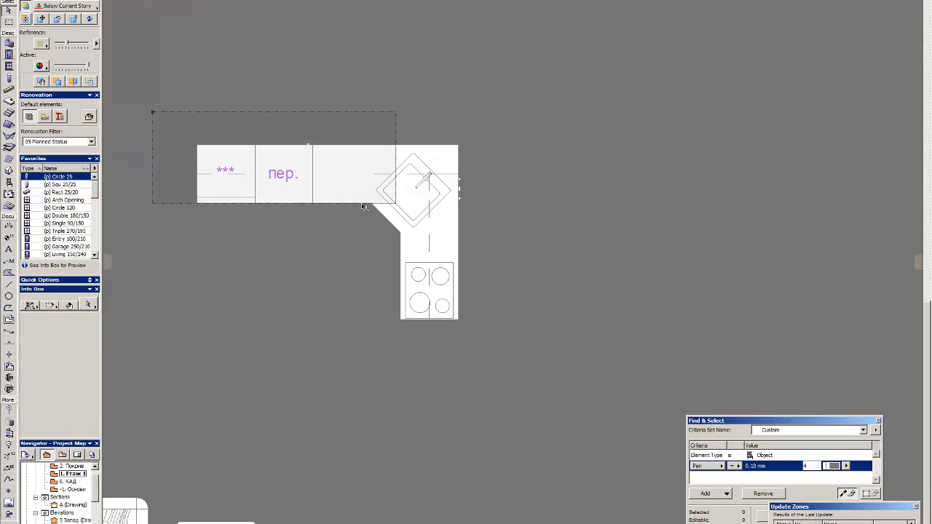
pyautogui.hotkey('ctrl', 'd')
pyautogui.moveTo(270, 137); pyautogui.dragTo(510, 197)
pyautogui.hotkey('ctrl', 'd')
pyautogui.click(559, 183)
pyautogui.press('Escape')
pyautogui.press('Escape')
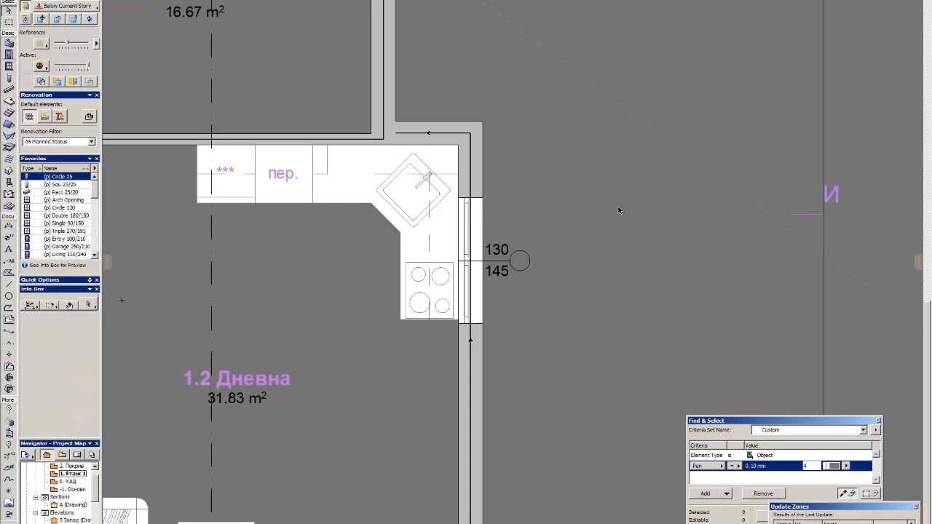
# Step: Insert an 80/200 door in the south wall of 1.1 Антре, opening into the hall
pyautogui.scroll(-3, 388, 205)
pyautogui.moveTo(389, 205); pyautogui.dragTo(517, 173, button='middle')
pyautogui.scroll(-1, 516, 173)
pyautogui.click(381, 332)
pyautogui.click(370, 282)
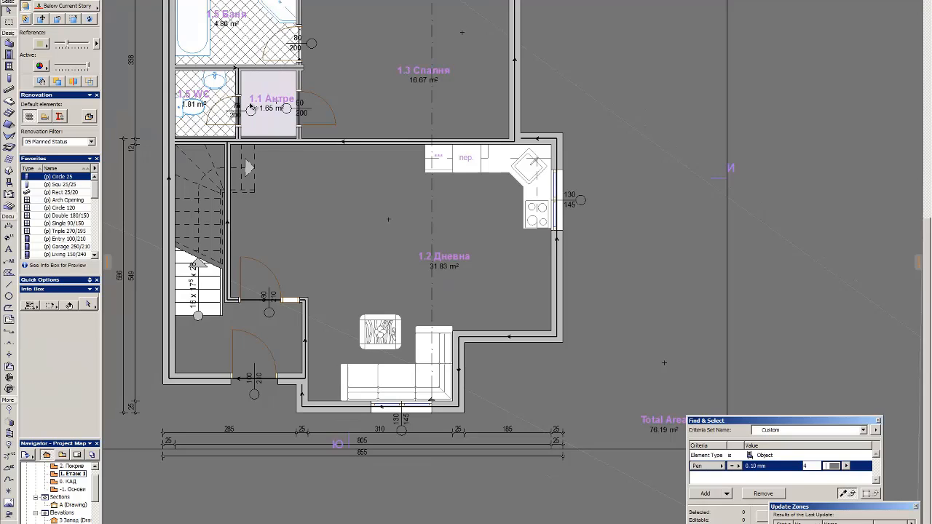
pyautogui.scroll(2, 250, 107)
pyautogui.click(278, 136)
pyautogui.click(325, 179)
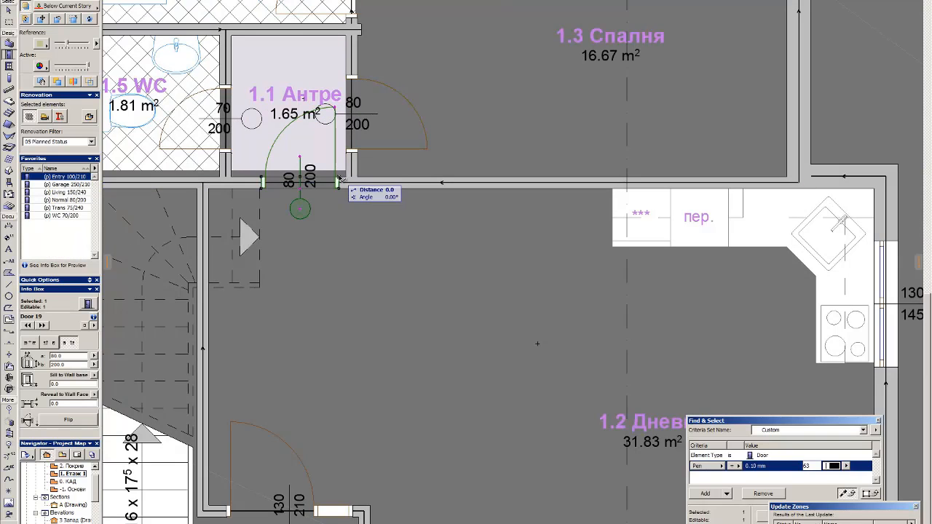
pyautogui.press('Return')
pyautogui.click(313, 320)
# Step: Move the dining table with six chairs into 1.2 Дневна south of the kitchen and rotate it to run east-west
pyautogui.scroll(-4, 313, 320)
pyautogui.scroll(3, 466, 333)
pyautogui.scroll(-6, 472, 310)
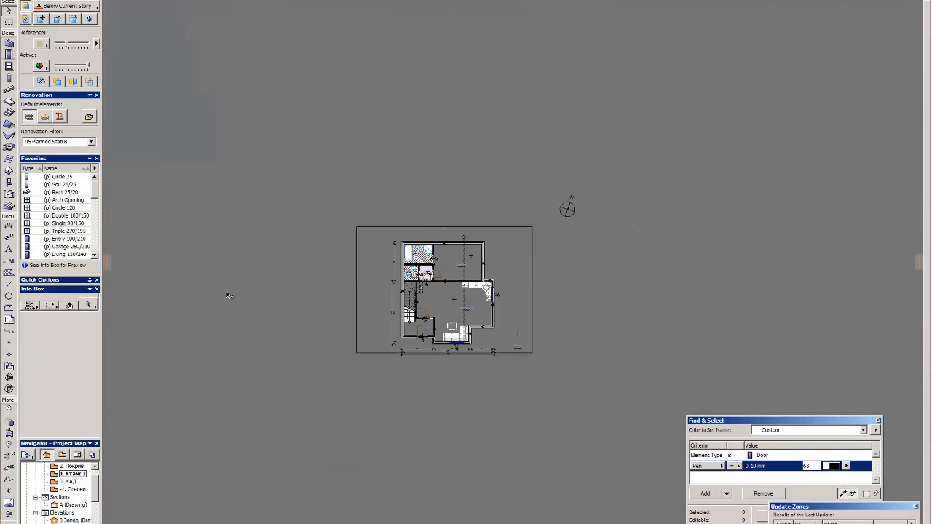
pyautogui.click(240, 292)
pyautogui.scroll(5, 498, 309)
pyautogui.click(435, 335)
pyautogui.hotkey('alt', 'BackSpace')
pyautogui.click(396, 257)
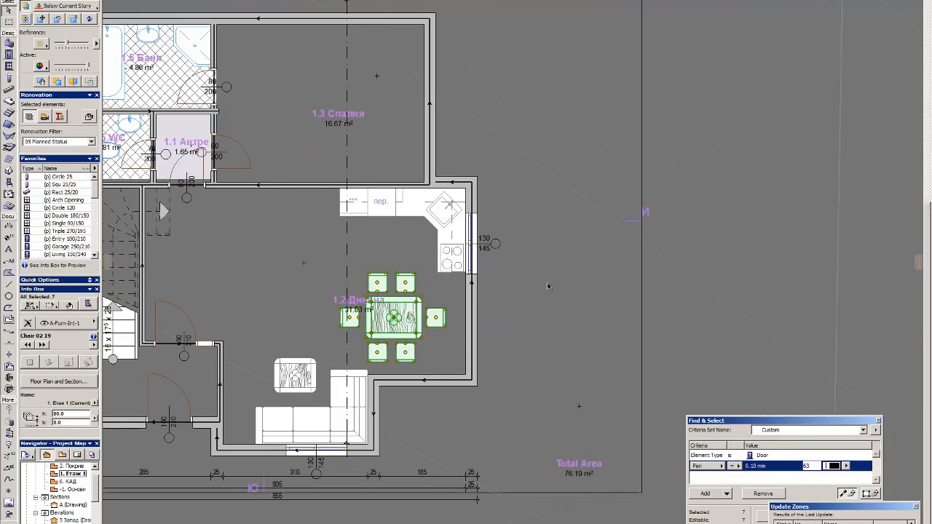
pyautogui.click(549, 285)
pyautogui.scroll(-5, 494, 241)
pyautogui.scroll(5, 452, 249)
pyautogui.scroll(-5, 451, 249)
pyautogui.scroll(-4, 464, 254)
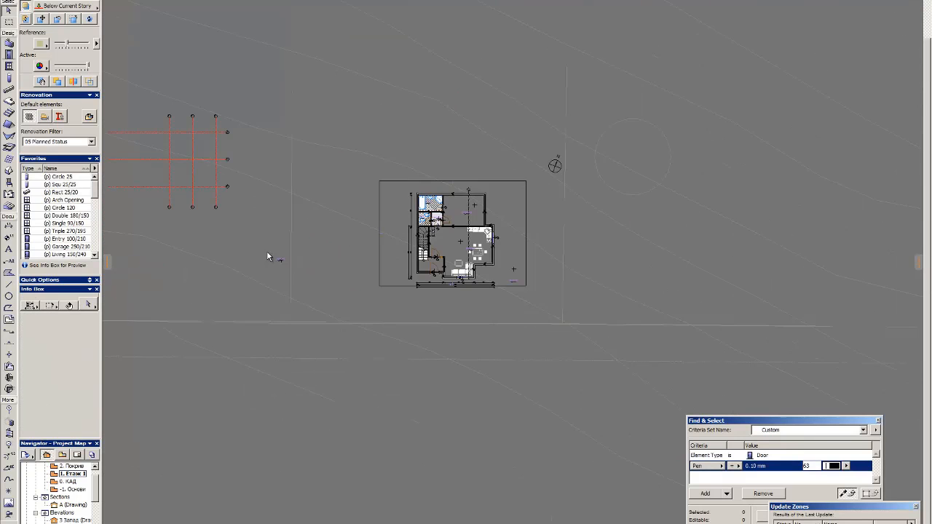
pyautogui.click(268, 255)
pyautogui.scroll(6, 304, 275)
pyautogui.hotkey('ctrl', 'd')
pyautogui.click(303, 255)
pyautogui.scroll(-5, 218, 293)
pyautogui.click(583, 218)
pyautogui.scroll(3, 583, 168)
pyautogui.click(582, 168)
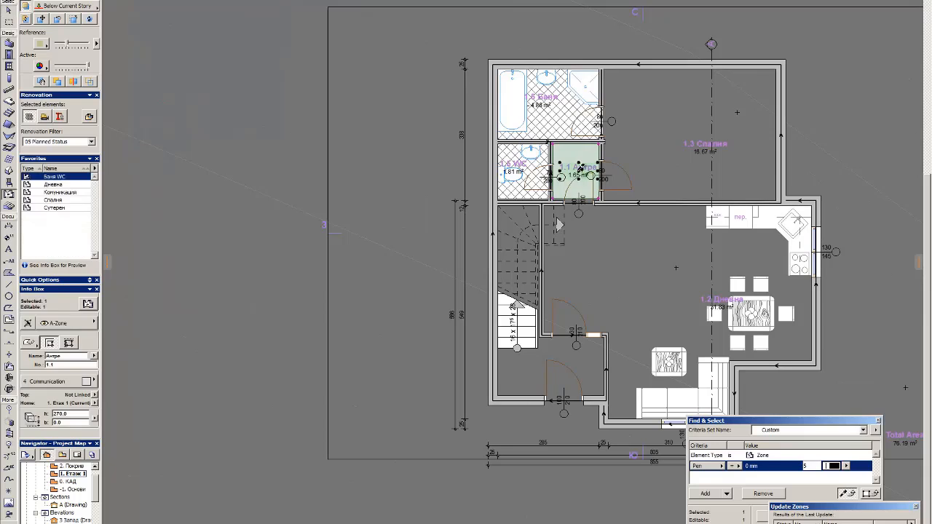
# Step: Edit the winder stair s1 to 15 risers of 18.7 cm with 28 cm treads
pyautogui.click(540, 367)
pyautogui.scroll(5, 540, 367)
pyautogui.click(443, 220)
pyautogui.doubleClick(443, 220)
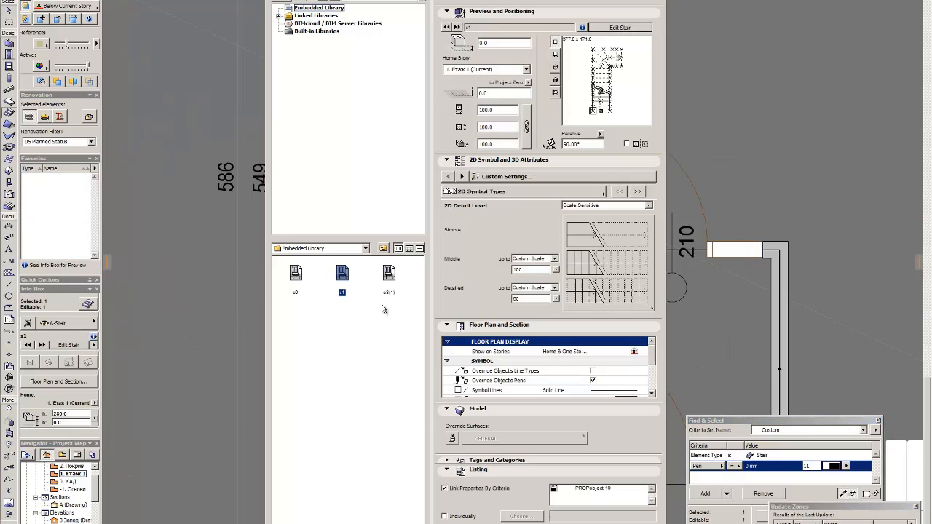
pyautogui.click(619, 27)
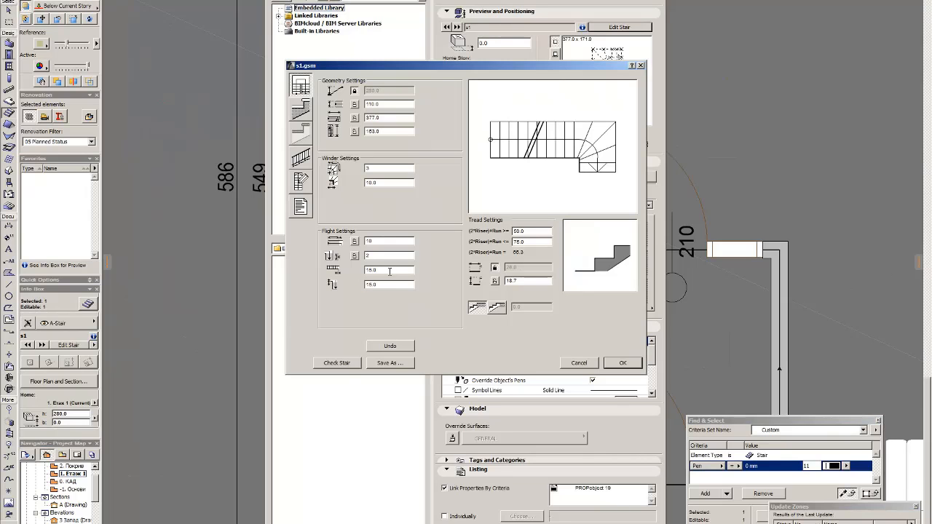
pyautogui.press('Escape')
pyautogui.press('Escape')
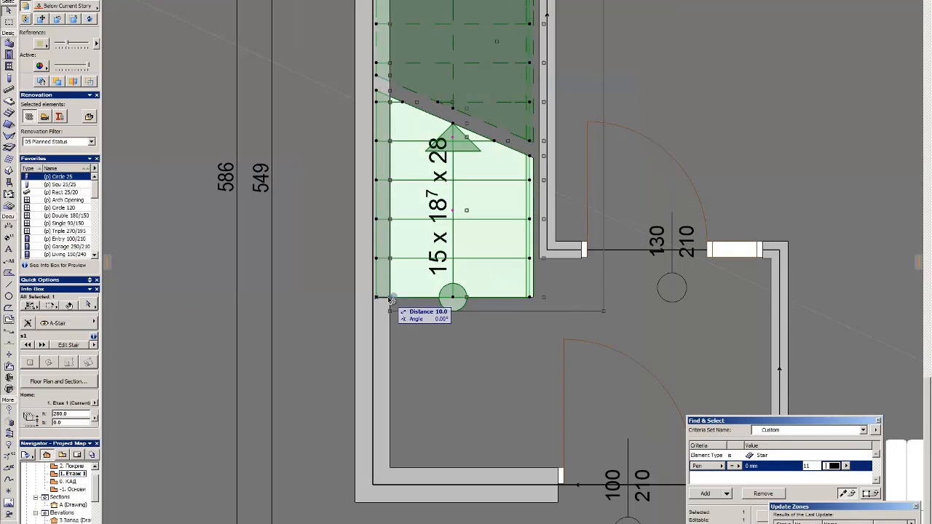
# Step: Move the stair 10 cm east so its edge meets the west wall's inner face
pyautogui.click(390, 298)
pyautogui.scroll(-4, 439, 364)
pyautogui.scroll(3, 522, 53)
pyautogui.click(523, 113)
pyautogui.press('Escape')
# Step: Shift the south exterior walls, entrance partitions, living and dining furniture, and dimension lines 10 cm south
pyautogui.scroll(-4, 469, 229)
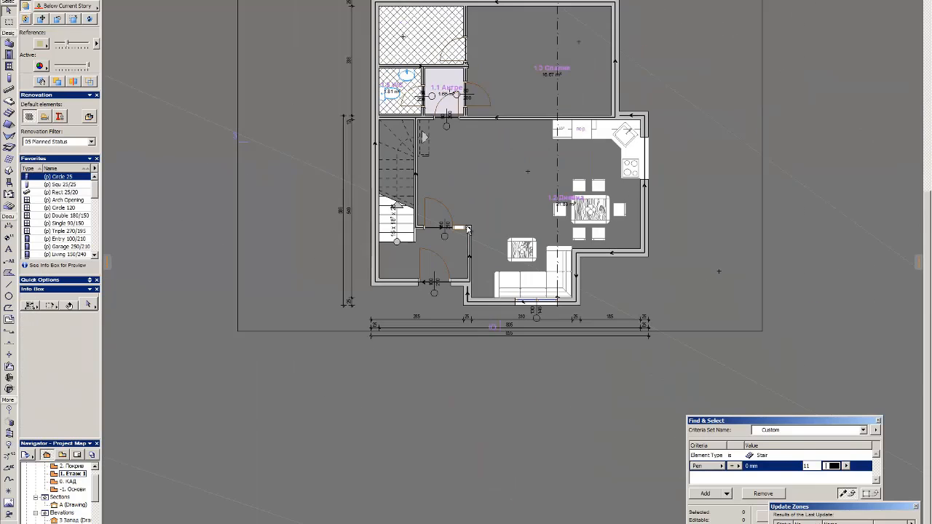
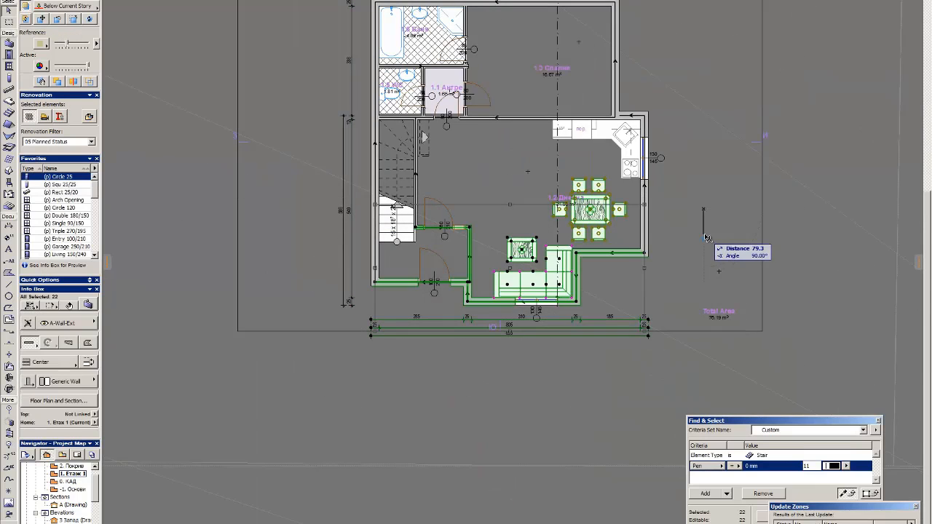
pyautogui.scroll(5, 437, 227)
pyautogui.keyDown('shift'); pyautogui.click(348, 296); pyautogui.keyUp('shift')
pyautogui.press('Escape')
pyautogui.scroll(-3, 371, 176)
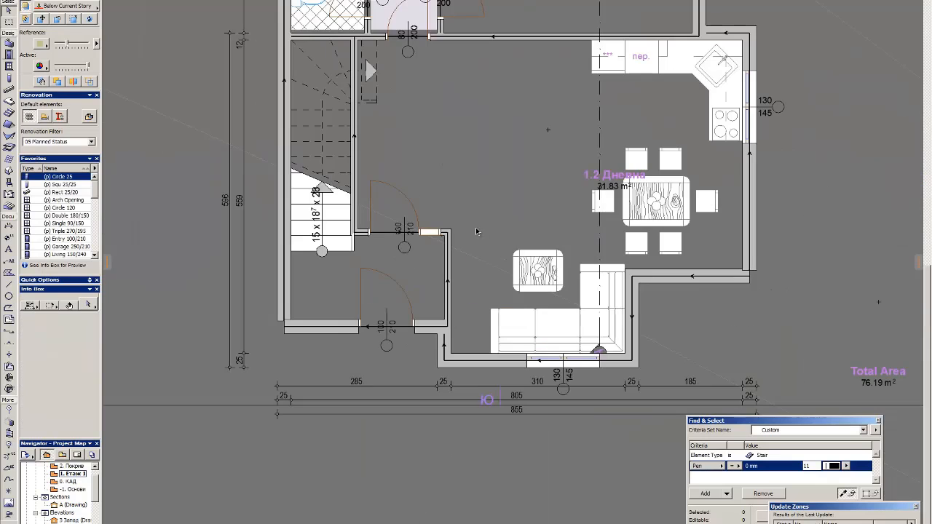
# Step: Extend the east exterior wall beside the dining table to the shifted south wall so the two close the corner
pyautogui.keyDown('shift'); pyautogui.click(751, 258); pyautogui.keyUp('shift')
pyautogui.keyDown('ctrl'); pyautogui.click(735, 276); pyautogui.keyUp('ctrl')
pyautogui.press('Escape')
pyautogui.scroll(2, 645, 143)
pyautogui.scroll(-2, 380, 145)
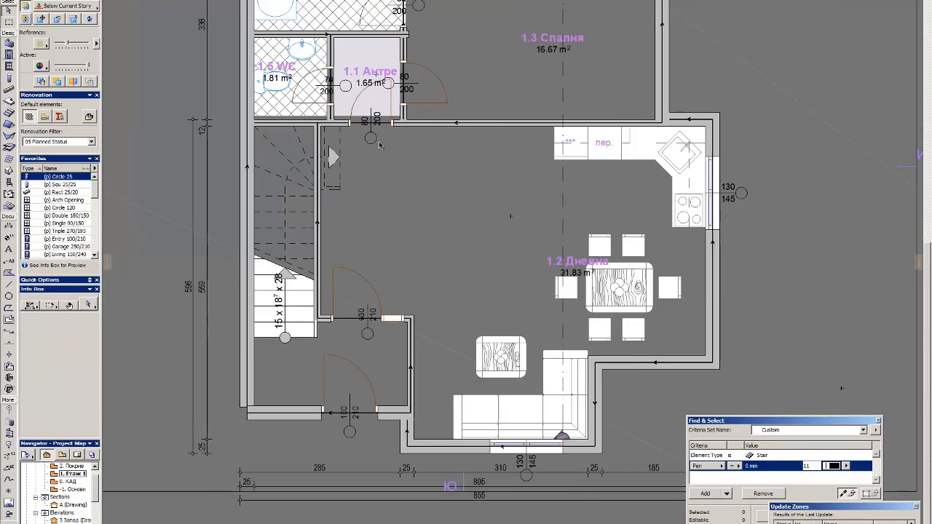
pyautogui.scroll(1, 379, 145)
pyautogui.scroll(-1, 641, 273)
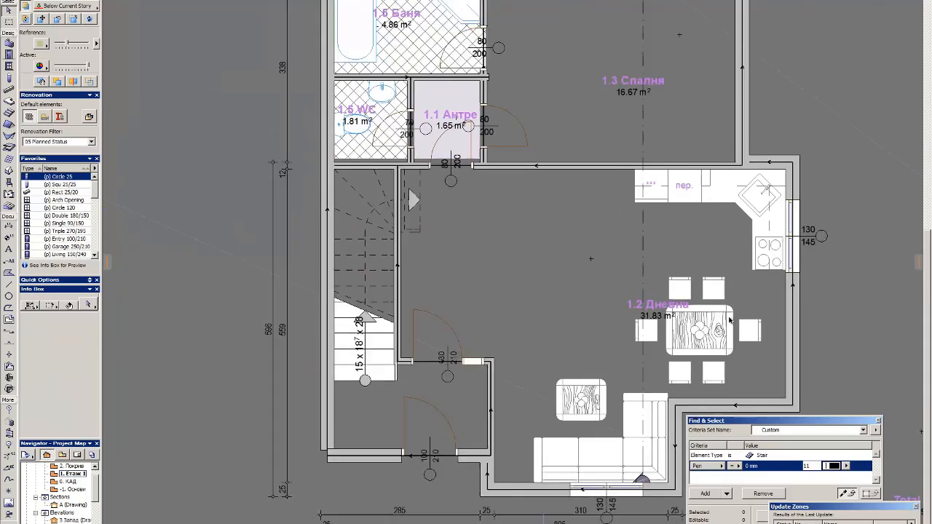
# Step: Move the dining table with its chairs beside the kitchen and rotate the set by 90 degrees
pyautogui.scroll(1, 728, 312)
pyautogui.click(712, 350)
pyautogui.hotkey('ctrl', 'd')
pyautogui.click(712, 349)
pyautogui.click(512, 230)
pyautogui.hotkey('ctrl', 'e')
pyautogui.click(472, 245)
pyautogui.click(539, 180)
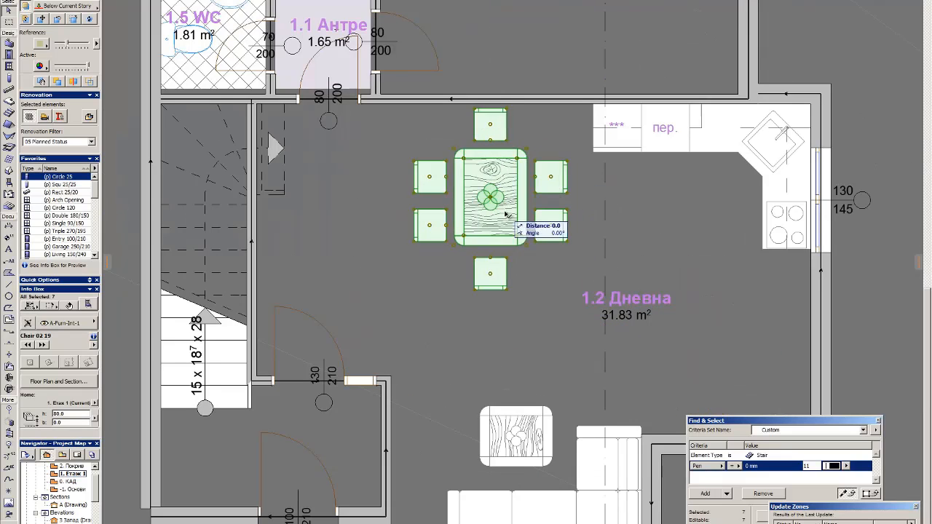
pyautogui.press('Escape')
pyautogui.scroll(-2, 522, 196)
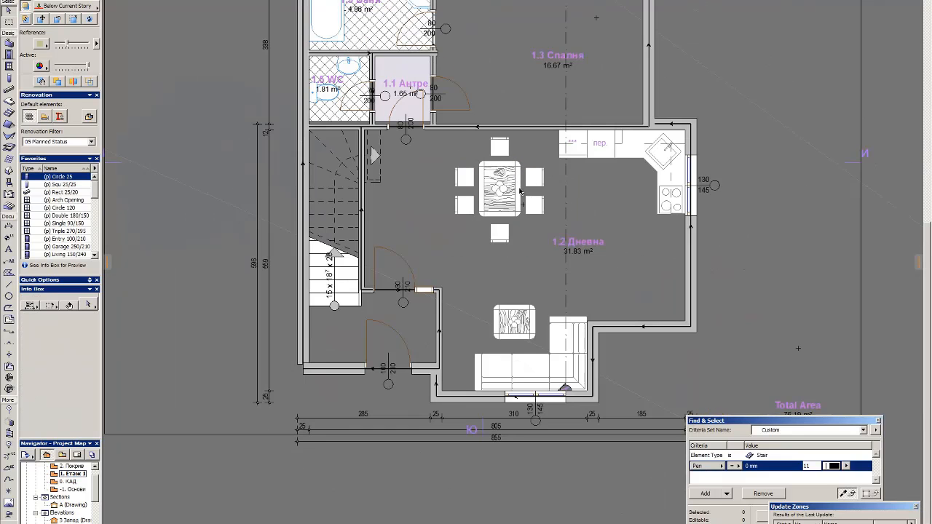
pyautogui.click(657, 328)
pyautogui.moveTo(596, 349); pyautogui.dragTo(686, 328)
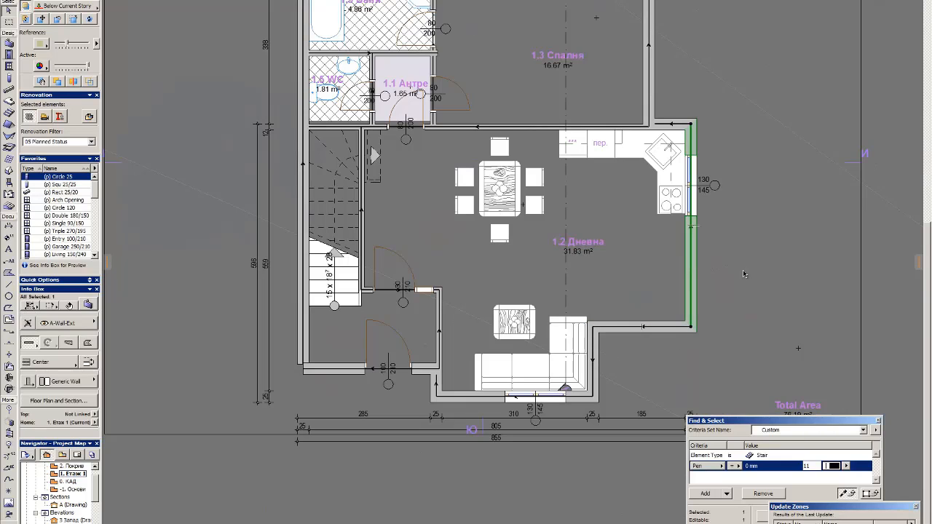
pyautogui.press('Escape')
pyautogui.click(597, 357)
pyautogui.press('Escape')
# Step: On the story above, move the short exterior wall south of the bed about 12.5 cm outward to match the wall below
pyautogui.hotkey('ctrl', 'Up')
pyautogui.scroll(3, 708, 322)
pyautogui.click(651, 320)
pyautogui.hotkey('ctrl', 'd')
pyautogui.click(623, 311)
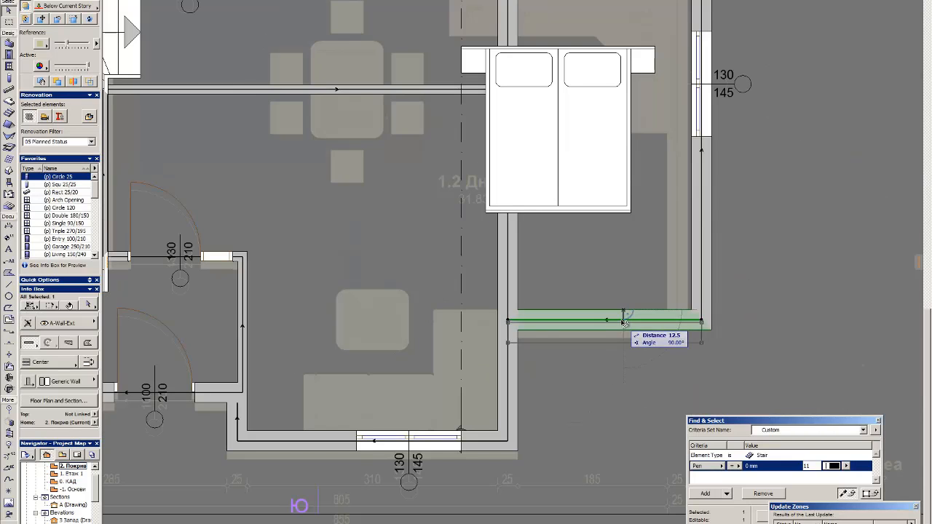
pyautogui.scroll(-3, 635, 375)
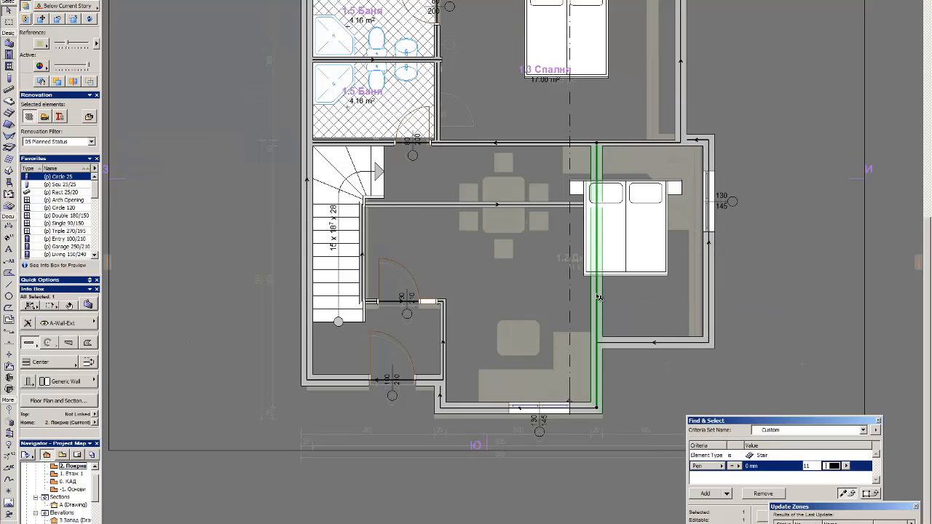
# Step: Move the long vertical wall crossing the bed westward so the eastern bedroom becomes wider
pyautogui.write('330-')
pyautogui.press('Return')
pyautogui.press('Escape')
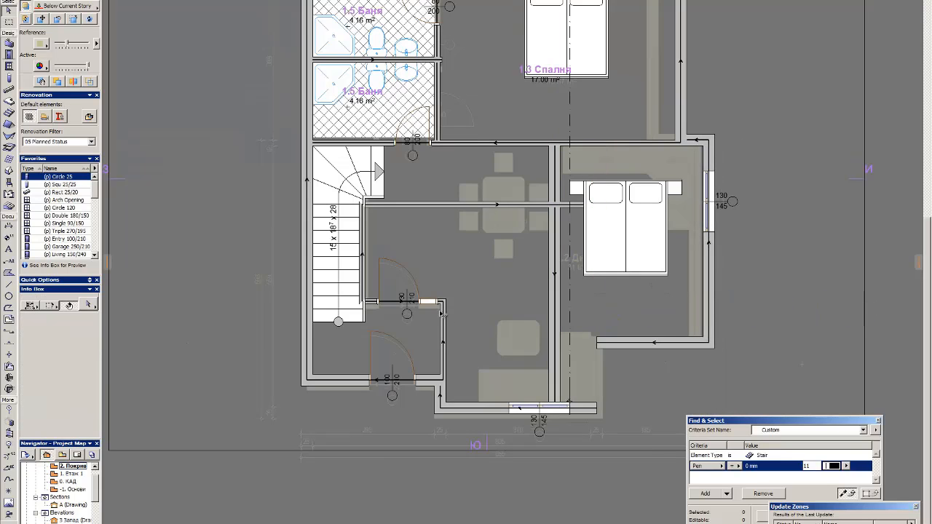
pyautogui.doubleClick(443, 314)
pyautogui.press('Escape')
# Step: Move the eastern bedroom's west wall further west twice, 30 cm each time
pyautogui.click(554, 238)
pyautogui.hotkey('ctrl', 'd')
pyautogui.click(504, 255)
pyautogui.write('30-')
pyautogui.press('Return')
pyautogui.press('Escape')
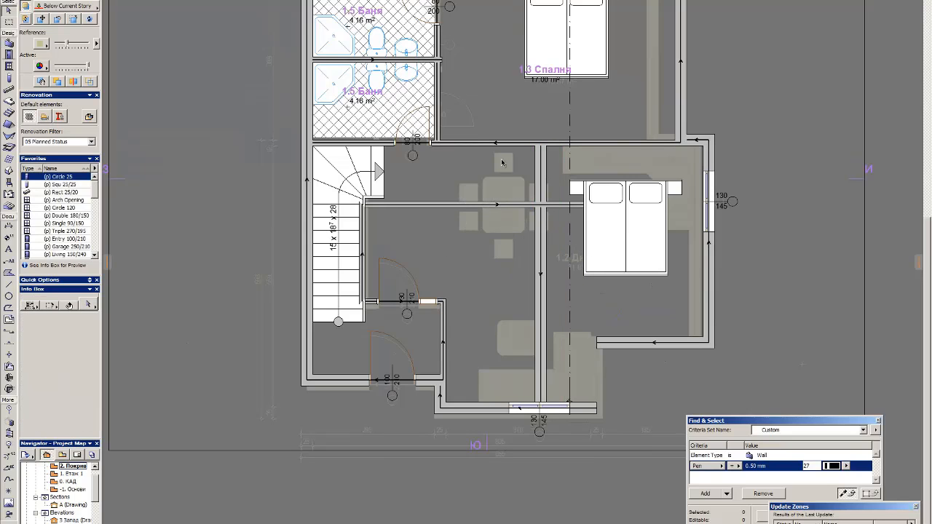
pyautogui.click(535, 178)
pyautogui.hotkey('ctrl', 'd')
pyautogui.click(508, 175)
pyautogui.write('30-')
pyautogui.press('Return')
pyautogui.press('Escape')
# Step: Extend the eastern bedroom's south wall to its west wall, and run that west wall down to the southern window wall
pyautogui.click(643, 341)
pyautogui.keyDown('shift'); pyautogui.click(528, 314); pyautogui.keyUp('shift')
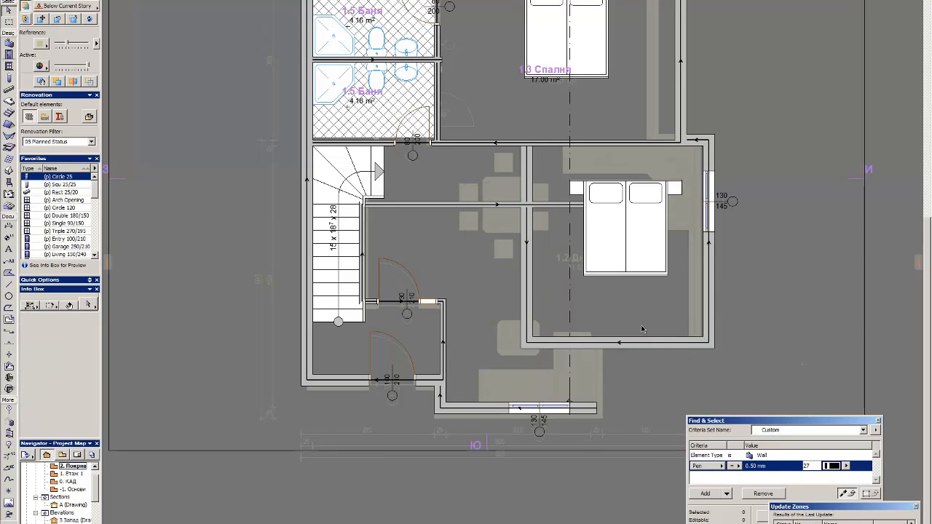
pyautogui.hotkey('ctrl', '-')
pyautogui.click(491, 403)
# Step: Move the southern window wall about 10 cm outward to match the story below
pyautogui.click(478, 414)
pyautogui.hotkey('ctrl', 'd')
pyautogui.click(478, 414)
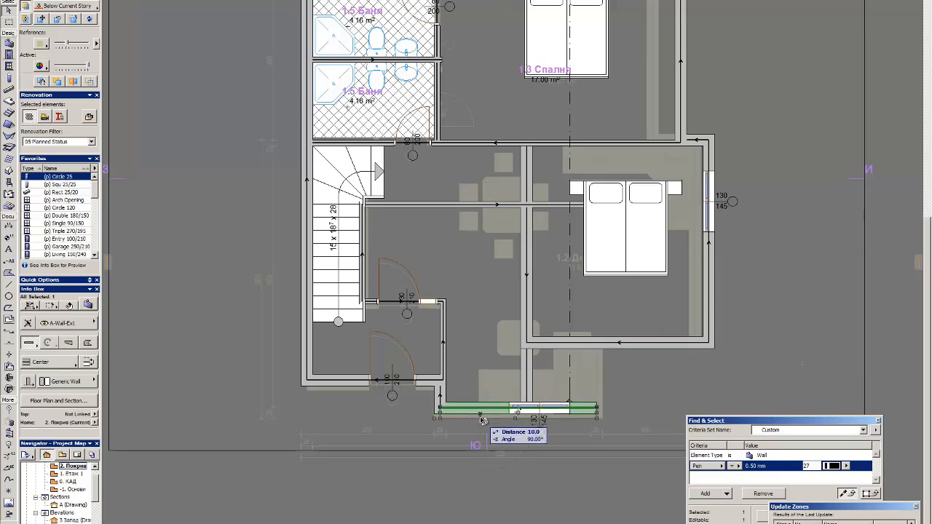
pyautogui.click(479, 419)
# Step: Delete the entrance partition copied from the floor below and extend the south wall to the west exterior wall
pyautogui.click(445, 400)
pyautogui.press('Return')
pyautogui.keyDown('shift'); pyautogui.click(478, 418); pyautogui.keyUp('shift')
pyautogui.press('Escape')
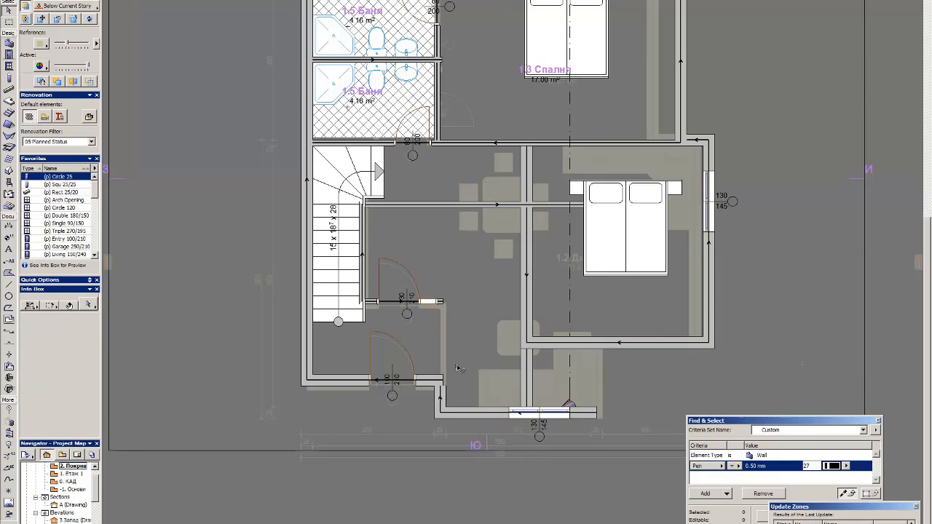
pyautogui.click(478, 408)
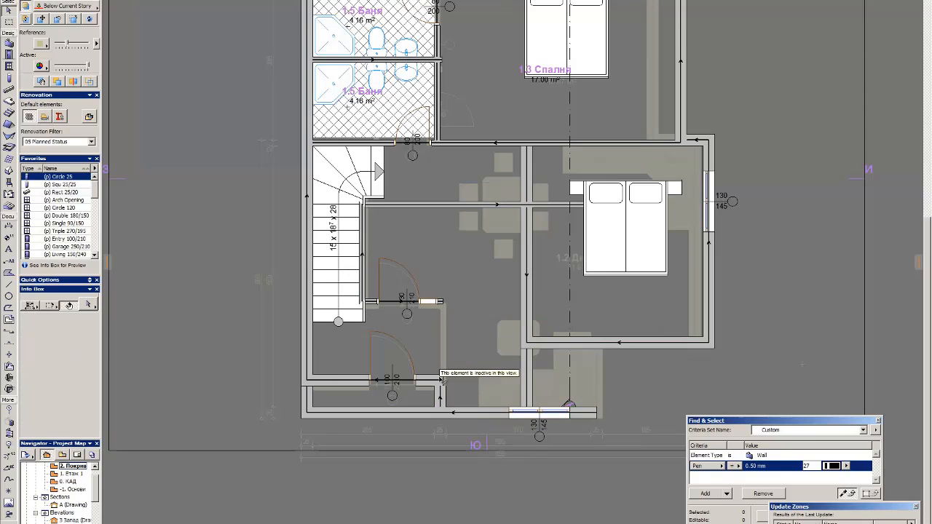
pyautogui.press('Escape')
# Step: In the story settings, insert a new story above story 2 and rename story 2 as Етаж 2
pyautogui.scroll(3, 400, 180)
pyautogui.hotkey('alt', '[')
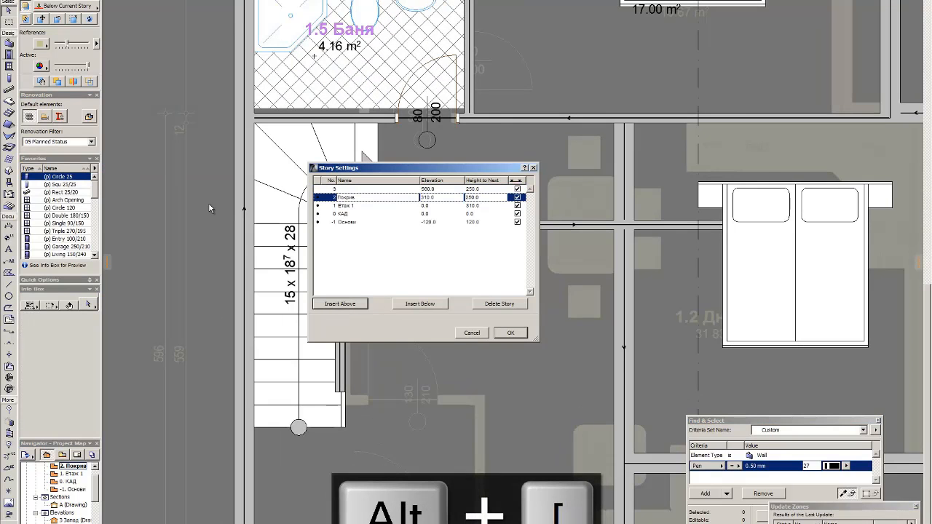
pyautogui.write('Етаж 2')
# Step: Set the height to next of stories Етаж 1 and Етаж 2 to 280 and apply the story settings
pyautogui.click(472, 206)
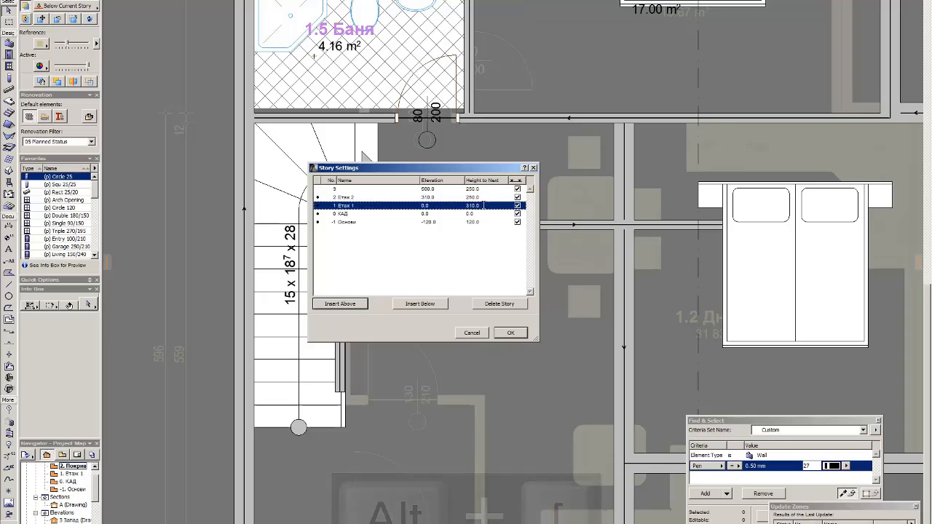
pyautogui.write('280')
pyautogui.press('Up')
pyautogui.write('2')
pyautogui.press('Return')
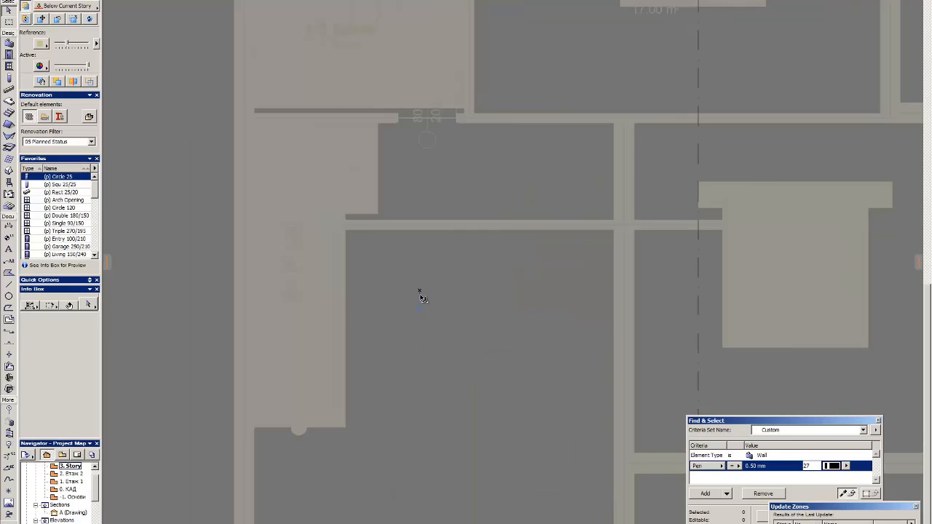
# Step: Name the new story 3 Покрив in the story settings
pyautogui.press('Escape')
pyautogui.hotkey('ctrl', 'Down')
pyautogui.hotkey('alt', '[')
pyautogui.click(364, 191)
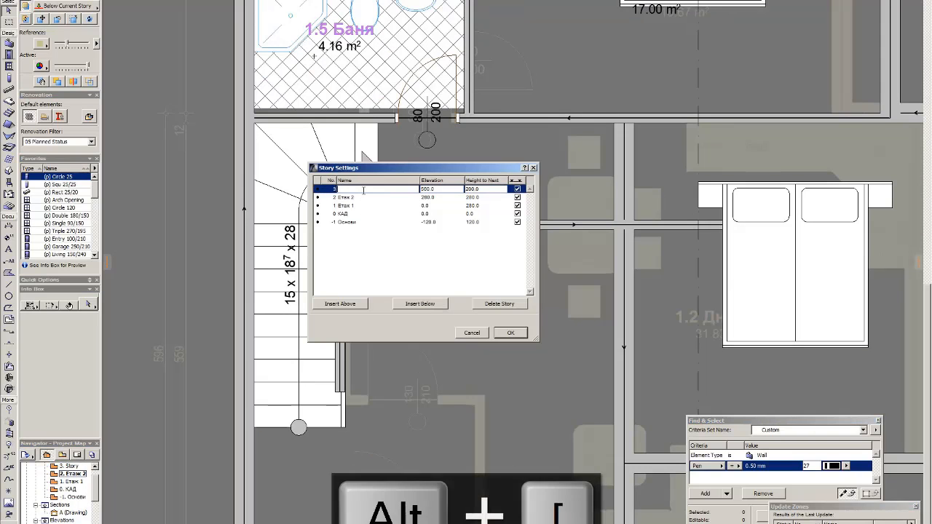
pyautogui.write('P')
pyautogui.press('Return')
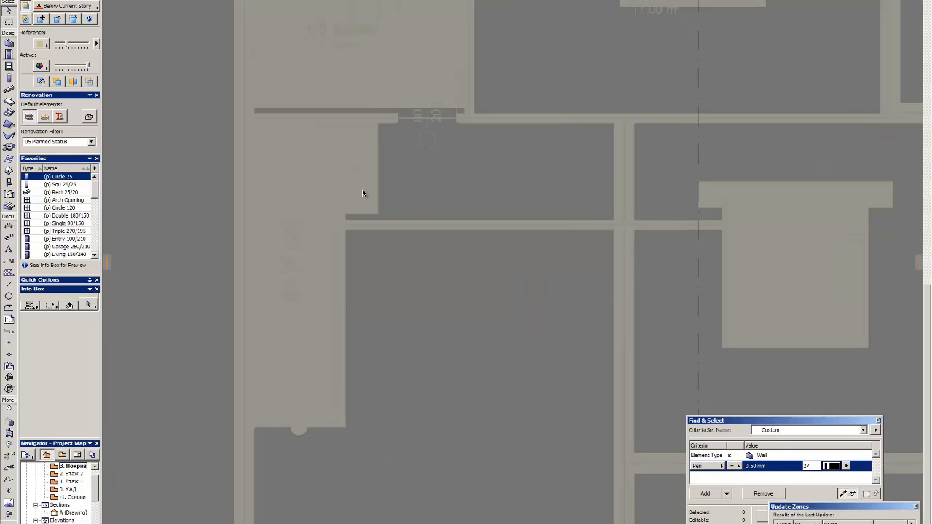
# Step: On Етаж 2, extend the interior wall beside the stairs down to the south exterior wall
pyautogui.scroll(-1, 431, 300)
pyautogui.scroll(-1, 429, 294)
pyautogui.scroll(5, 416, 360)
pyautogui.click(278, 219)
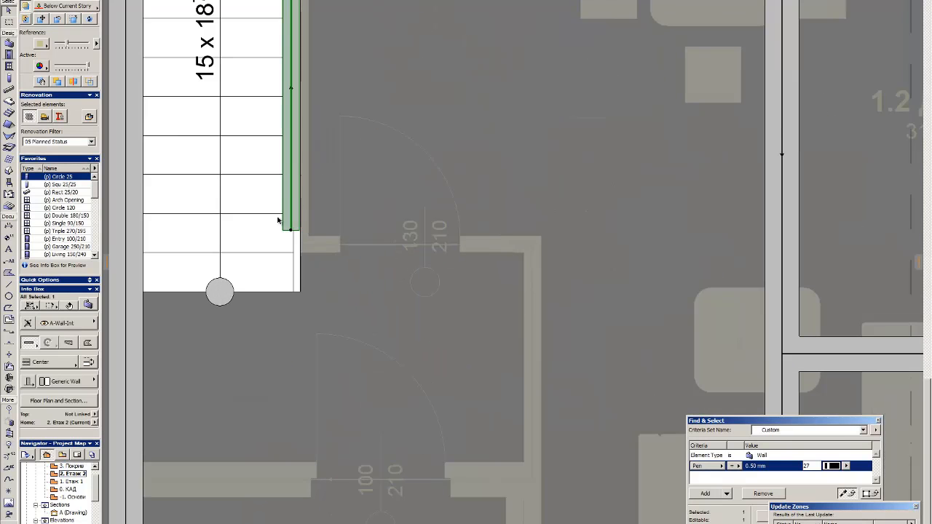
pyautogui.scroll(-5, 298, 292)
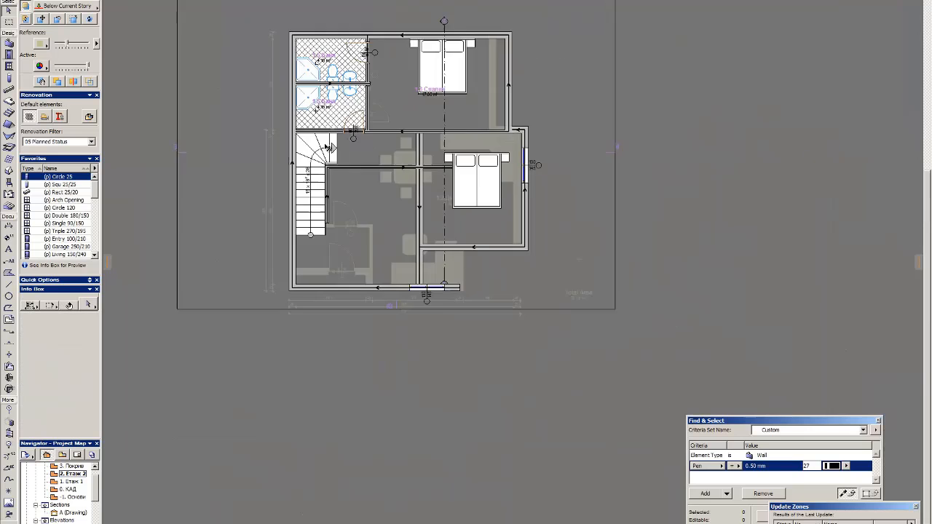
pyautogui.scroll(2, 285, 154)
pyautogui.scroll(-3, 322, 253)
pyautogui.scroll(2, 404, 104)
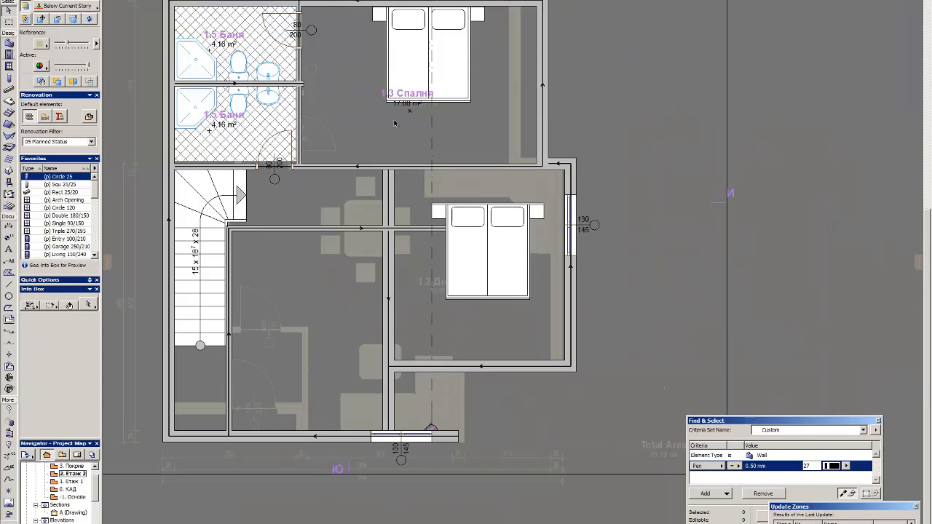
# Step: Move the northern bedroom's zone stamp clear of the bed and place Спалня zones 1.3 and 1.4 in the two southern rooms
pyautogui.click(413, 105)
pyautogui.moveTo(407, 103); pyautogui.dragTo(395, 142)
pyautogui.keyDown('alt'); pyautogui.click(395, 142); pyautogui.keyUp('alt')
pyautogui.doubleClick(322, 304)
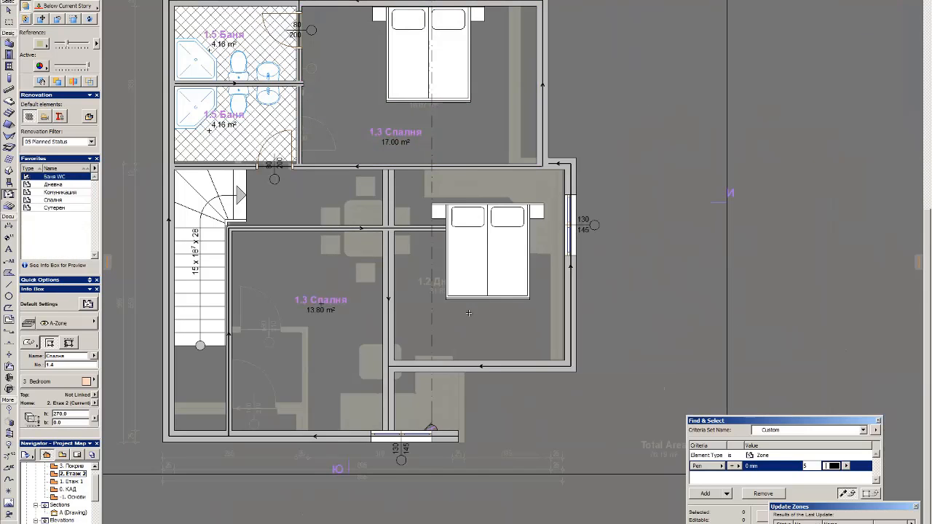
pyautogui.doubleClick(489, 326)
pyautogui.press('Escape')
# Step: Trim the horizontal partition and the south wall back to the wall dividing the two southern bedrooms
pyautogui.click(423, 228)
pyautogui.click(392, 388)
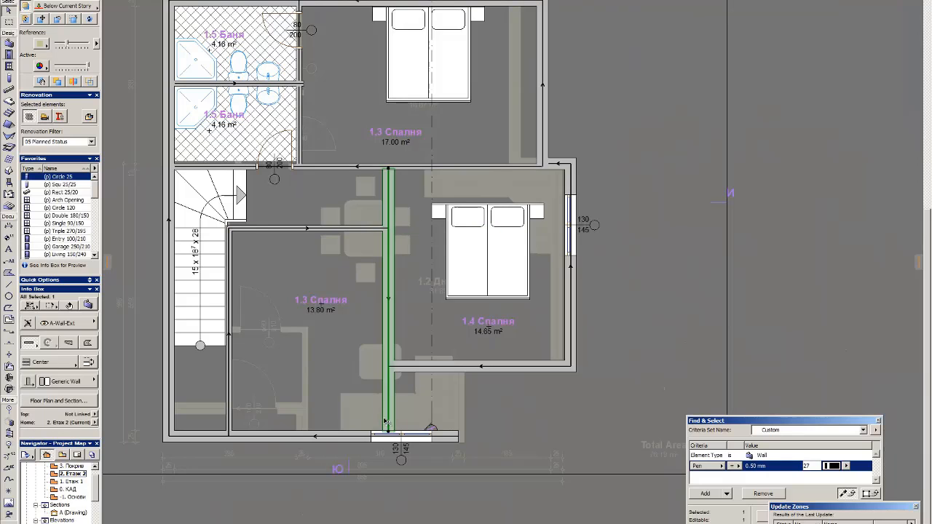
pyautogui.press('Delete')
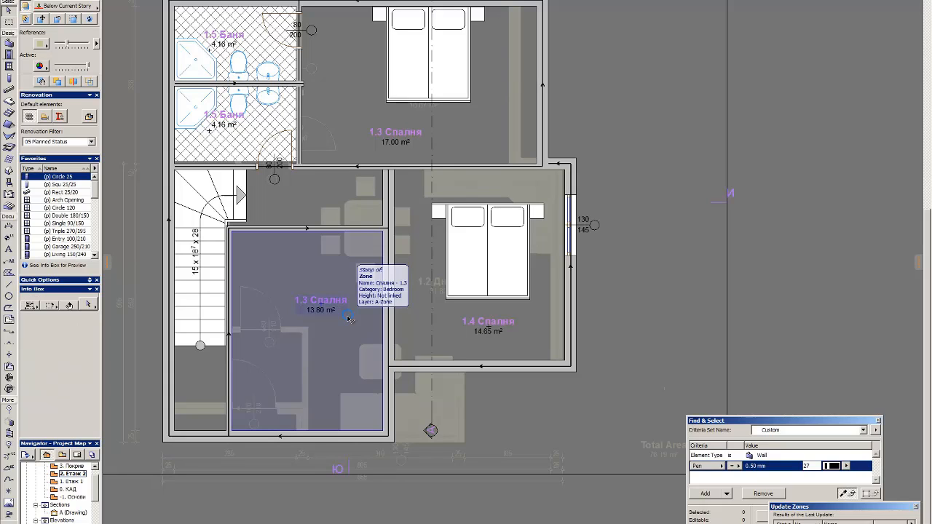
# Step: Move the wall dividing the two southern bedrooms slightly east
pyautogui.click(294, 293)
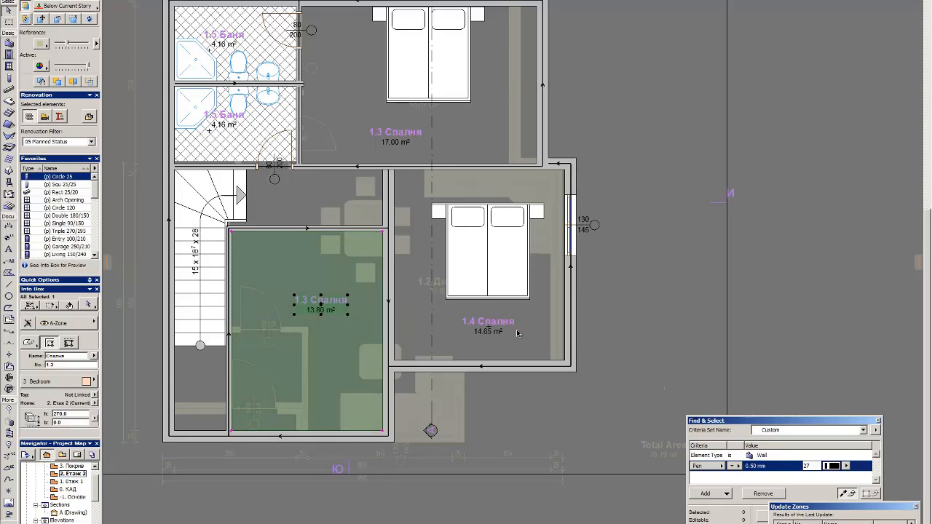
pyautogui.press('Delete')
pyautogui.click(517, 334)
pyautogui.press('Delete')
pyautogui.click(386, 387)
pyautogui.hotkey('ctrl', 'd')
pyautogui.click(320, 385)
pyautogui.click(330, 385)
# Step: Extend the horizontal hallway partition to meet the relocated dividing wall
pyautogui.click(370, 231)
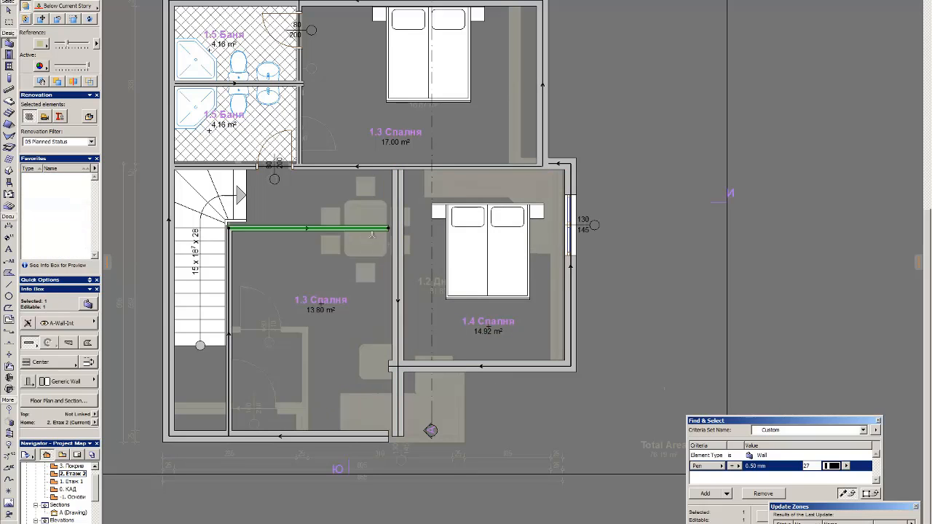
pyautogui.keyDown('ctrl'); pyautogui.click(397, 264); pyautogui.keyUp('ctrl')
pyautogui.press('Escape')
# Step: Add 80/200 doors from the hallway to all three bedrooms, reusing the bathroom door's settings
pyautogui.keyDown('alt'); pyautogui.click(293, 164); pyautogui.keyUp('alt')
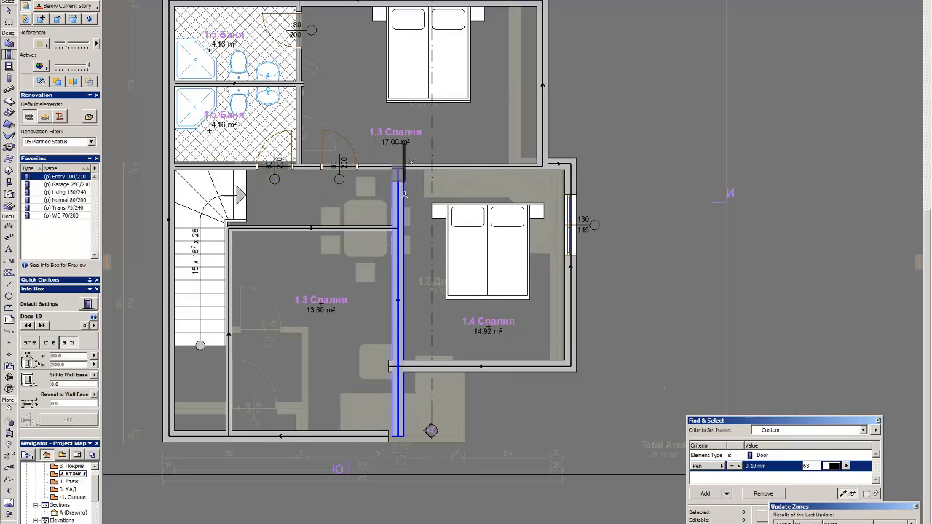
pyautogui.click(374, 275)
pyautogui.scroll(4, 386, 246)
# Step: Mirror the southwestern bedroom's door and move it in line with the northern bedroom's door
pyautogui.keyDown('shift'); pyautogui.click(348, 208); pyautogui.keyUp('shift')
pyautogui.hotkey('ctrl', 'BackSpace')
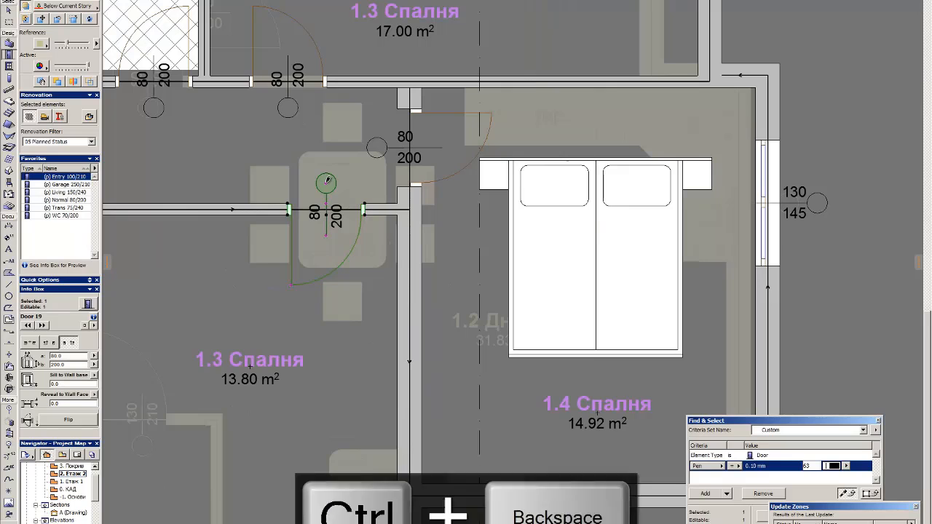
pyautogui.hotkey('ctrl', 'BackSpace')
pyautogui.click(365, 209)
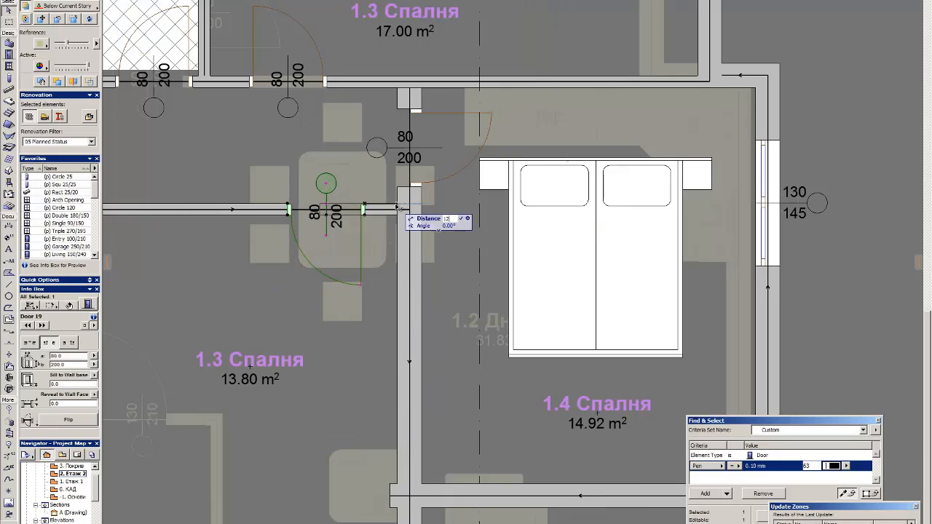
pyautogui.click(319, 144)
pyautogui.press('Escape')
# Step: Open the default object settings and browse to the L-Custom library folder
pyautogui.scroll(-5, 473, 155)
pyautogui.scroll(3, 403, 164)
pyautogui.doubleClick(12, 204)
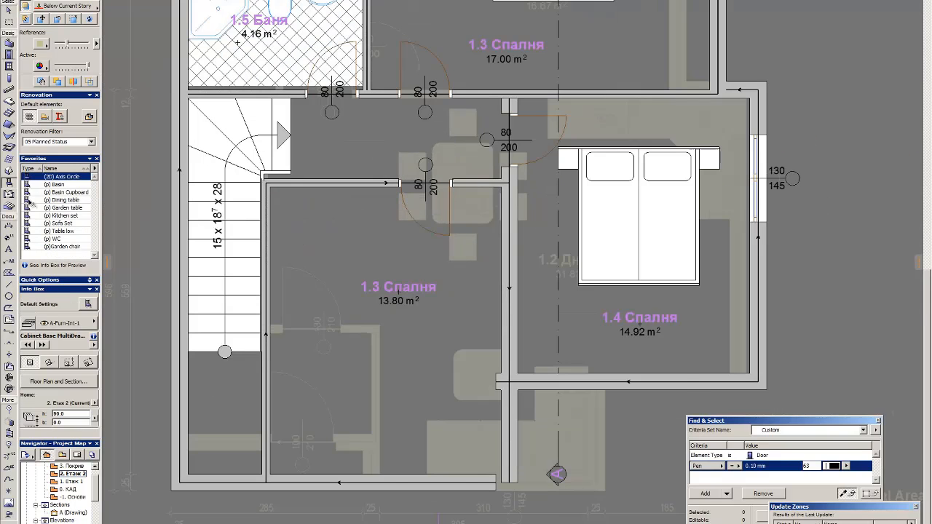
pyautogui.click(365, 280)
pyautogui.scroll(-3, 369, 182)
pyautogui.click(339, 167)
pyautogui.click(368, 291)
pyautogui.scroll(-10, 370, 306)
pyautogui.click(404, 293)
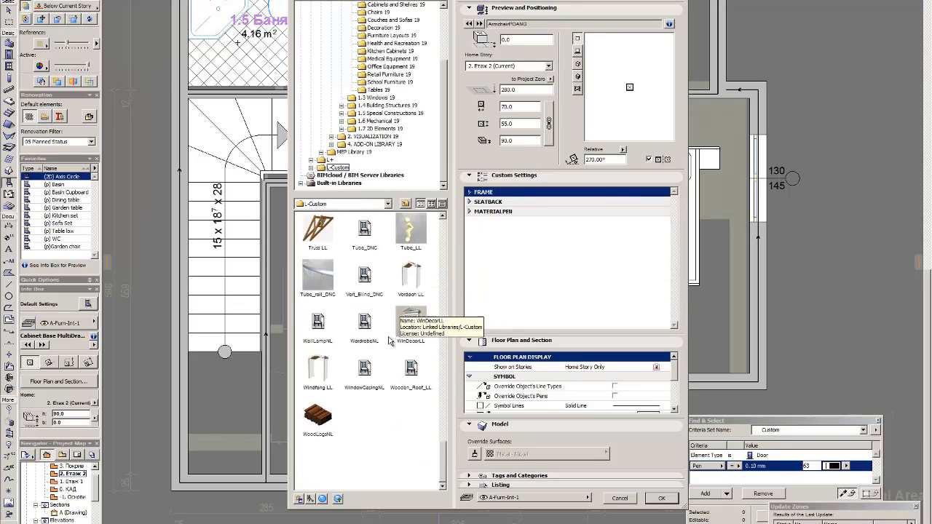
# Step: Choose the WardrobeNL object from the L-Custom folder and place it in the southwestern bedroom
pyautogui.click(363, 285)
pyautogui.scroll(3, 363, 287)
pyautogui.scroll(-5, 376, 342)
pyautogui.scroll(4, 385, 306)
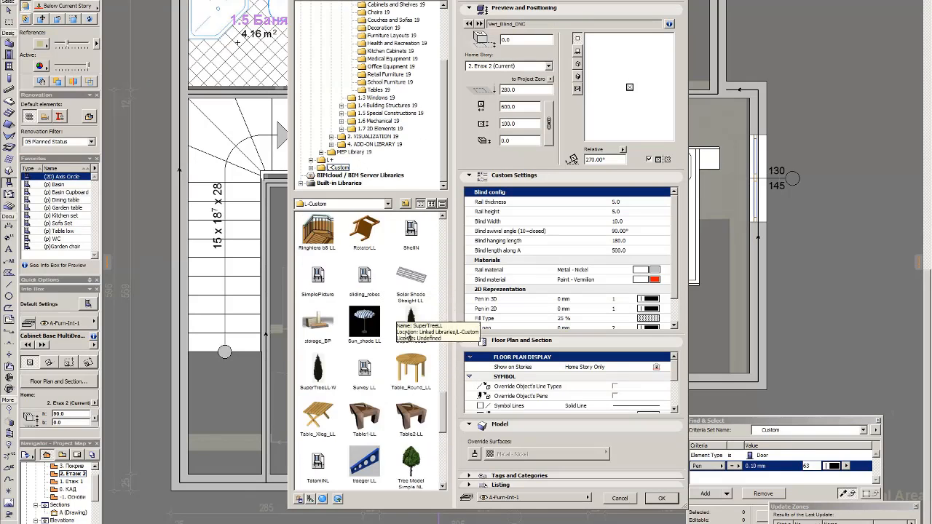
pyautogui.scroll(-4, 405, 333)
pyautogui.click(365, 328)
pyautogui.click(661, 498)
pyautogui.click(377, 305)
# Step: Rotate the wardrobe parallel to the hallway partition and adjust its fill and hanger line pens in the Appearance parameters
pyautogui.keyDown('shift'); pyautogui.click(377, 306); pyautogui.keyUp('shift')
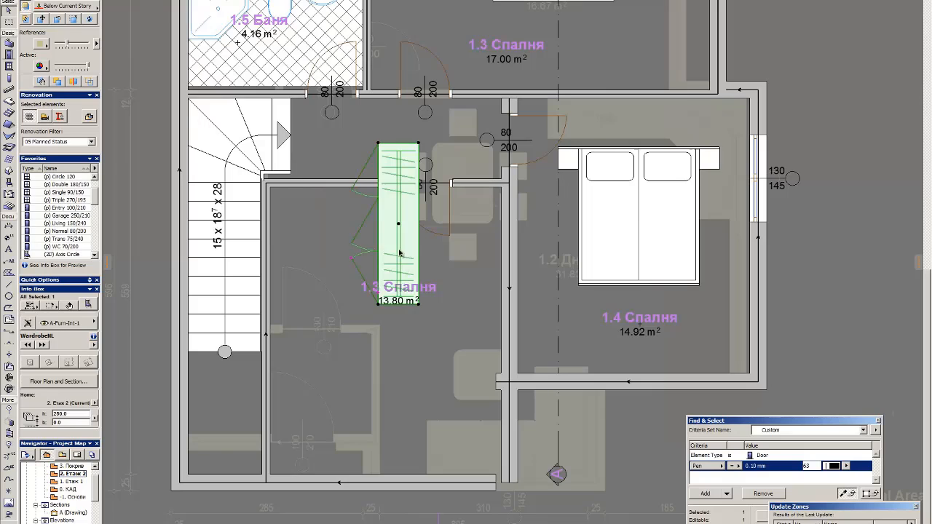
pyautogui.hotkey('alt', 'BackSpace')
pyautogui.hotkey('ctrl', 't')
pyautogui.click(470, 237)
pyautogui.click(656, 256)
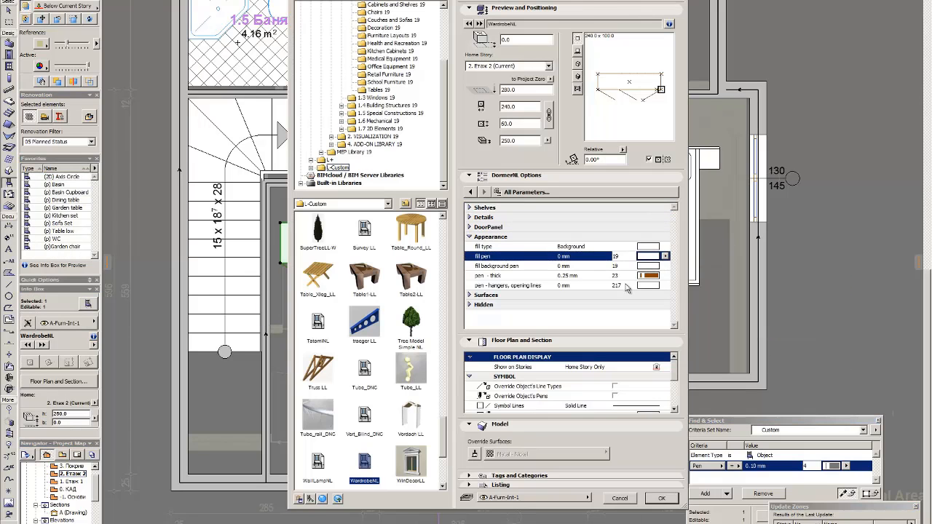
pyautogui.click(629, 287)
pyautogui.press('Return')
# Step: Move the wardrobe into the northwestern corner of the southwestern bedroom
pyautogui.press('Escape')
pyautogui.click(280, 223)
pyautogui.click(270, 187)
pyautogui.press('Escape')
# Step: Set the wardrobe's length to 180 and move it back against the wall beside the stairs
pyautogui.keyDown('shift'); pyautogui.click(350, 207); pyautogui.keyUp('shift')
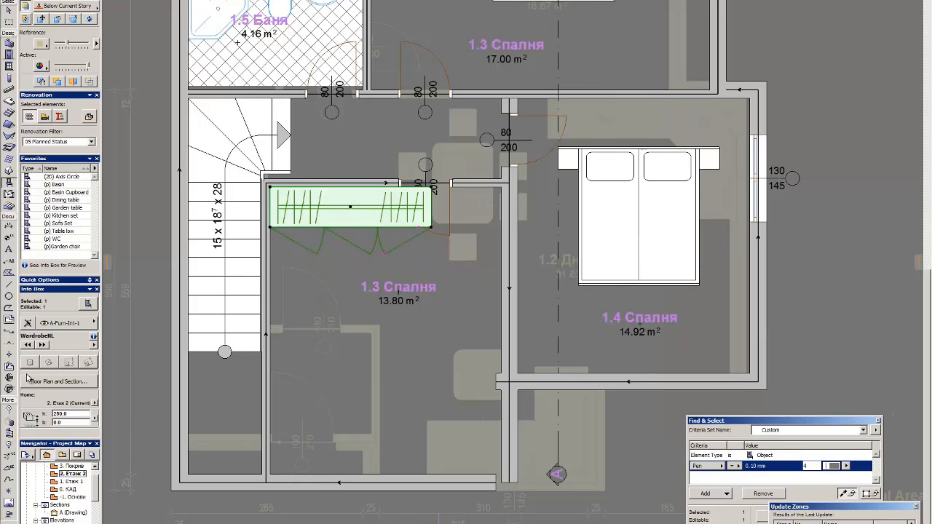
pyautogui.doubleClick(71, 380)
pyautogui.write('180')
pyautogui.press('Return')
pyautogui.hotkey('ctrl', 'd')
pyautogui.click(357, 258)
pyautogui.click(319, 257)
pyautogui.press('Escape')
# Step: Try to rotate and reposition the double bed in bedroom 1.4
pyautogui.moveTo(634, 183); pyautogui.dragTo(547, 233, button='middle')
pyautogui.keyDown('shift'); pyautogui.click(547, 234); pyautogui.keyUp('shift')
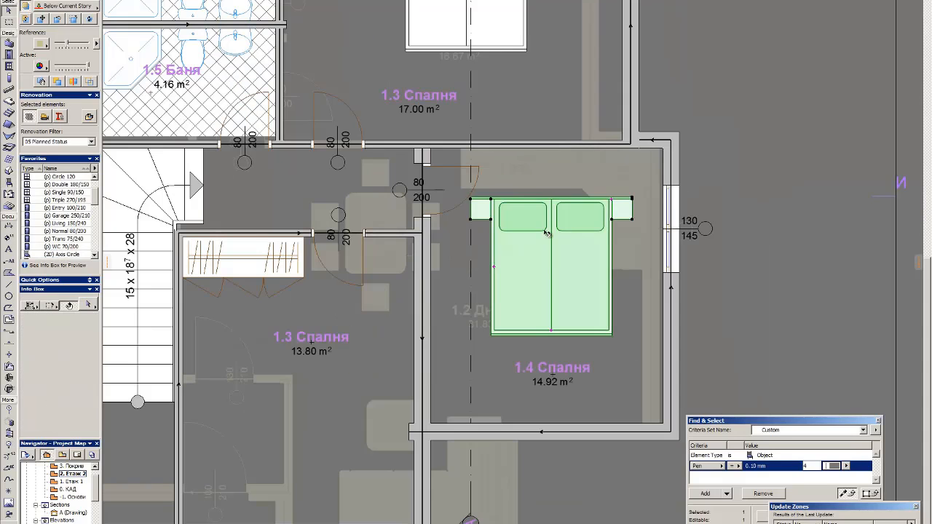
pyautogui.hotkey('alt', 'BackSpace')
pyautogui.click(551, 263)
pyautogui.click(551, 224)
pyautogui.press('Escape')
pyautogui.press('Escape')
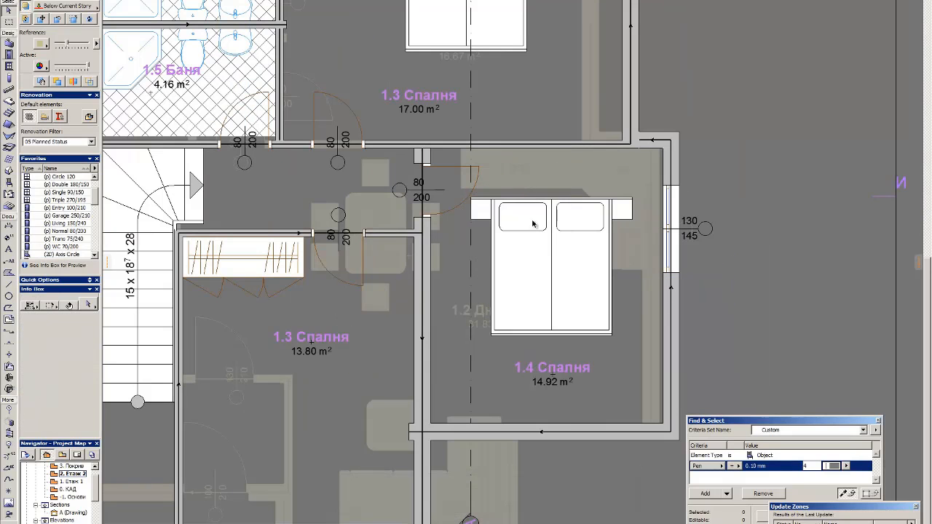
# Step: Move the double bed in bedroom 1.4 against the room's northern wall
pyautogui.click(575, 278)
pyautogui.hotkey('ctrl', 'd')
pyautogui.click(575, 221)
pyautogui.click(585, 174)
# Step: Rotate the double bed in bedroom 1.4 so its headboard faces east and place it against the eastern window wall
pyautogui.hotkey('alt', 'BackSpace')
pyautogui.click(560, 242)
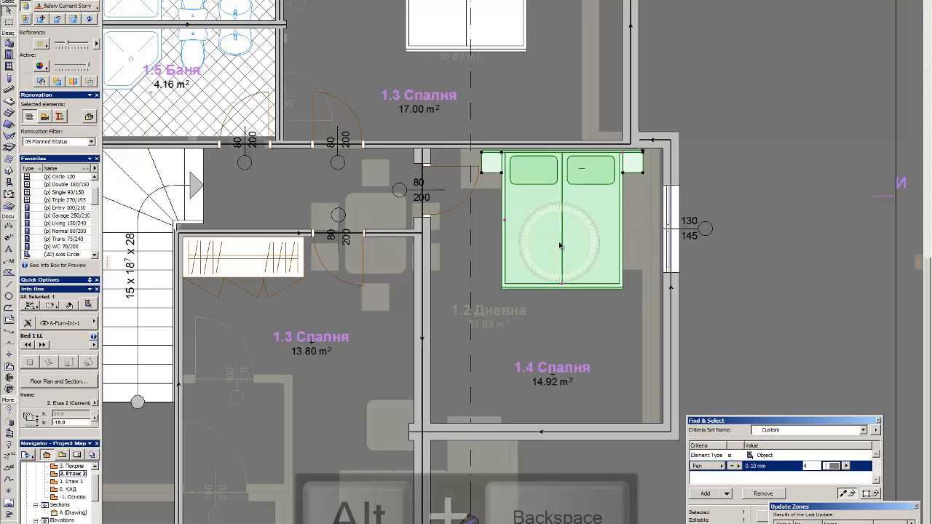
pyautogui.click(559, 208)
pyautogui.click(622, 225)
pyautogui.click(624, 279)
pyautogui.scroll(3, 648, 369)
pyautogui.hotkey('ctrl', 'd')
pyautogui.click(646, 350)
pyautogui.click(664, 350)
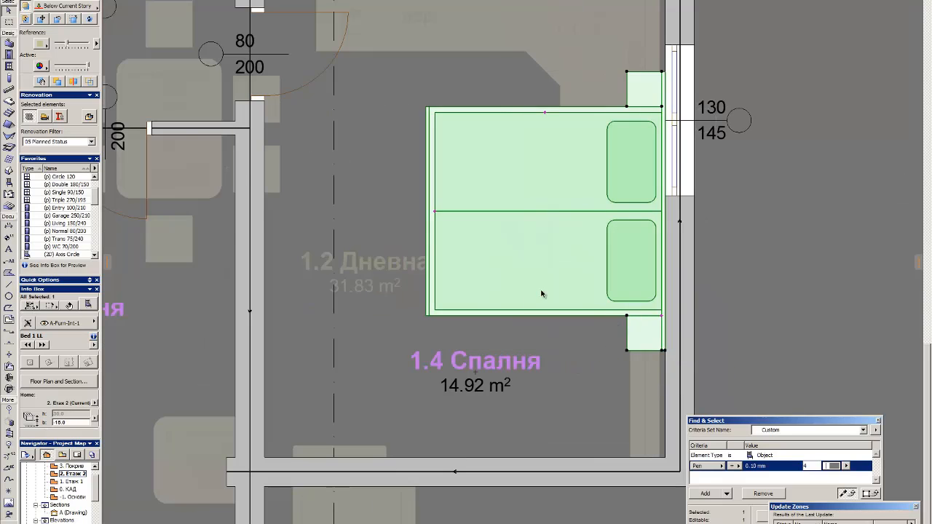
pyautogui.scroll(-8, 573, 247)
pyautogui.press('Escape')
# Step: Shift the northern bedroom's 80/200 door slightly east along the hallway wall
pyautogui.scroll(3, 578, 217)
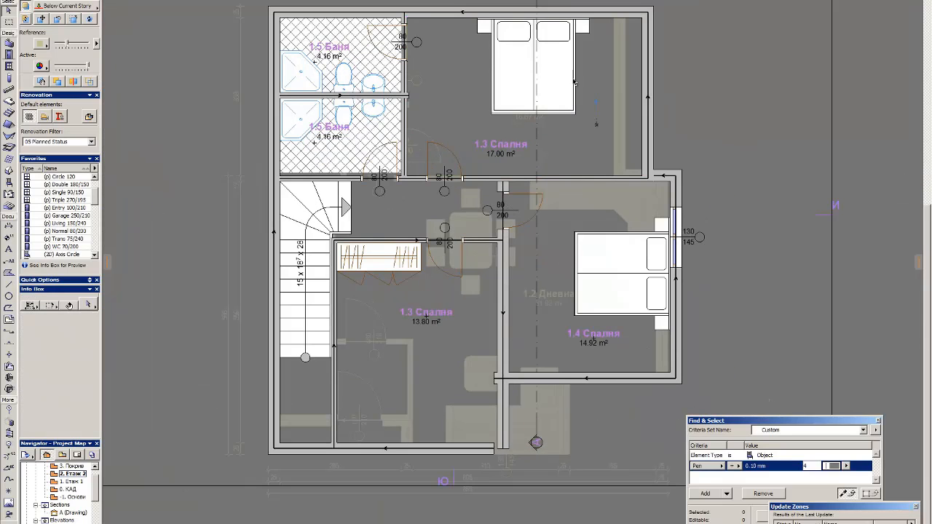
pyautogui.click(394, 97)
pyautogui.click(428, 162)
pyautogui.scroll(3, 434, 185)
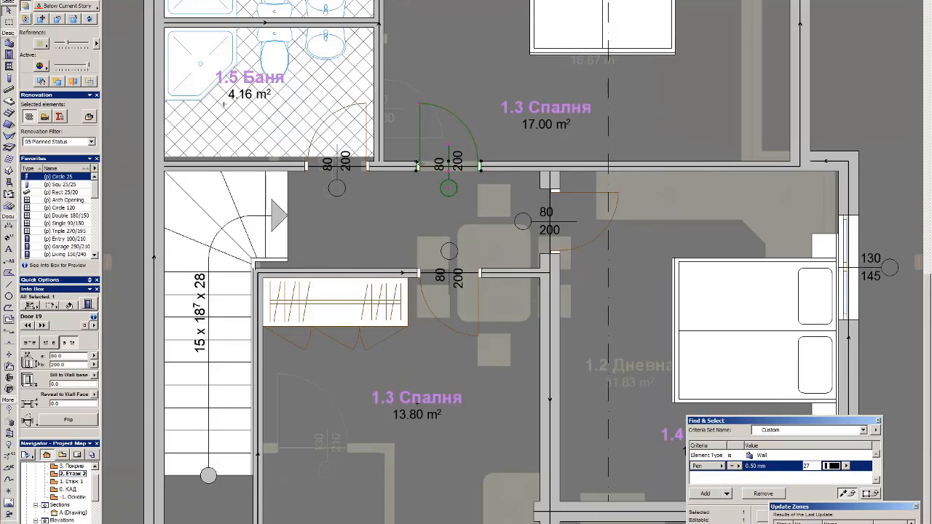
pyautogui.click(417, 167)
pyautogui.click(421, 187)
pyautogui.moveTo(421, 167); pyautogui.dragTo(464, 166)
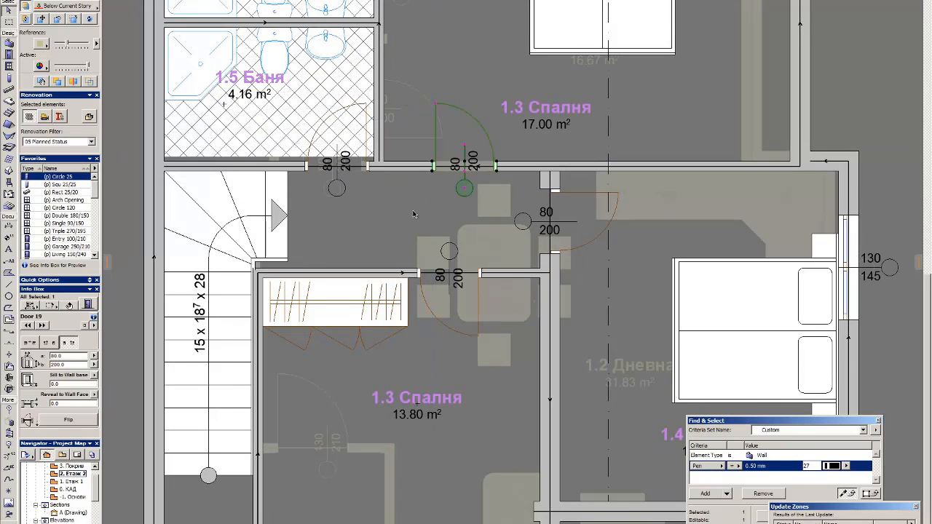
# Step: Copy the wardrobe into the northern bedroom, rotate it, and place it in the southwestern corner against the bathroom wall
pyautogui.click(408, 326)
pyautogui.keyDown('ctrl'); pyautogui.moveTo(407, 326); pyautogui.dragTo(459, 89); pyautogui.keyUp('ctrl')
pyautogui.hotkey('ctrl', 'e')
pyautogui.click(458, 131)
pyautogui.moveTo(384, 210); pyautogui.dragTo(383, 161)
pyautogui.click(397, 211)
pyautogui.scroll(-4, 397, 213)
pyautogui.scroll(2, 420, 136)
pyautogui.click(402, 137)
pyautogui.click(420, 131)
pyautogui.click(403, 118)
pyautogui.click(421, 105)
pyautogui.scroll(-3, 420, 104)
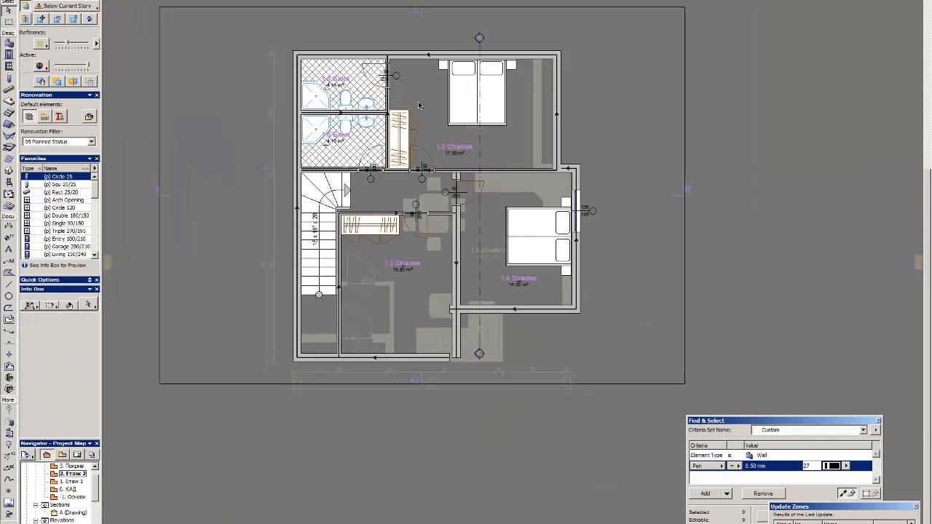
# Step: Draw a line along the upper end of the stairs to close off the hallway from the staircase
pyautogui.scroll(6, 369, 198)
pyautogui.click(9, 285)
pyautogui.click(309, 224)
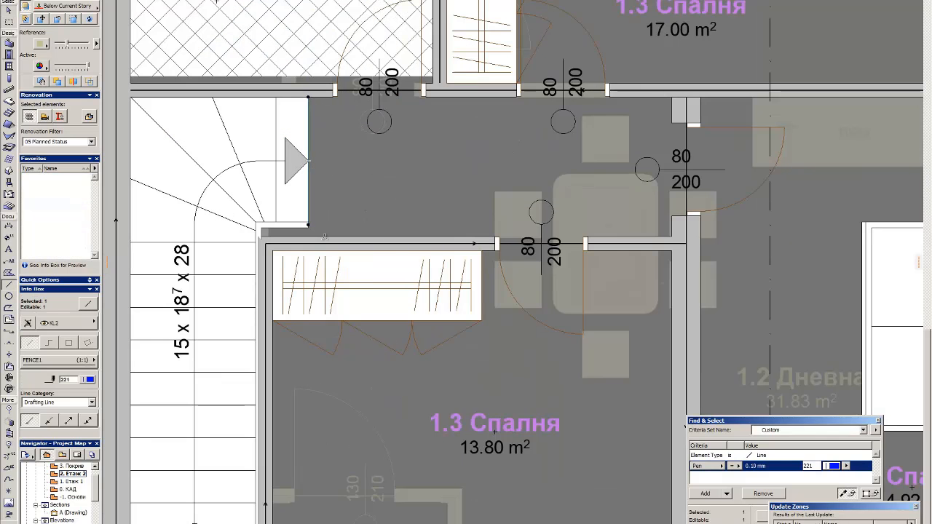
# Step: Create a zone of the Communication category in the upper hallway and name it Коридор
pyautogui.click(9, 194)
pyautogui.click(130, 411)
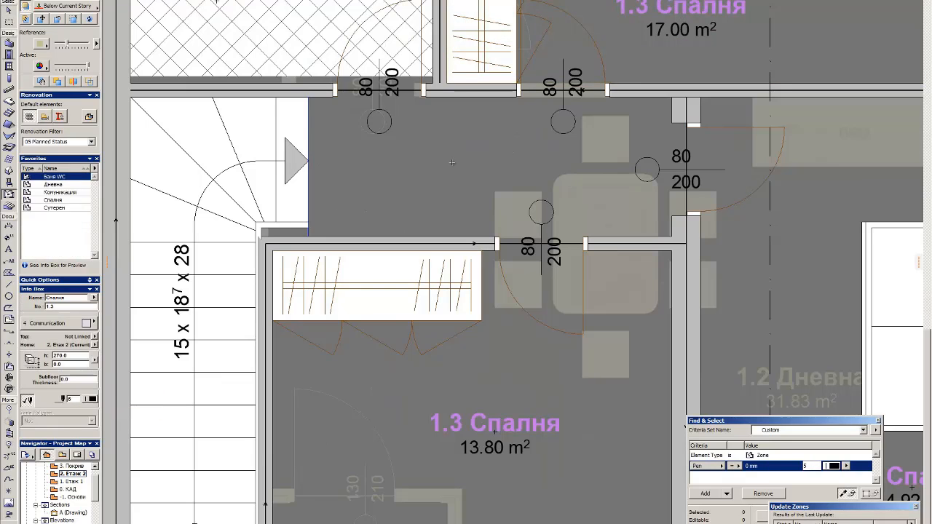
pyautogui.click(462, 169)
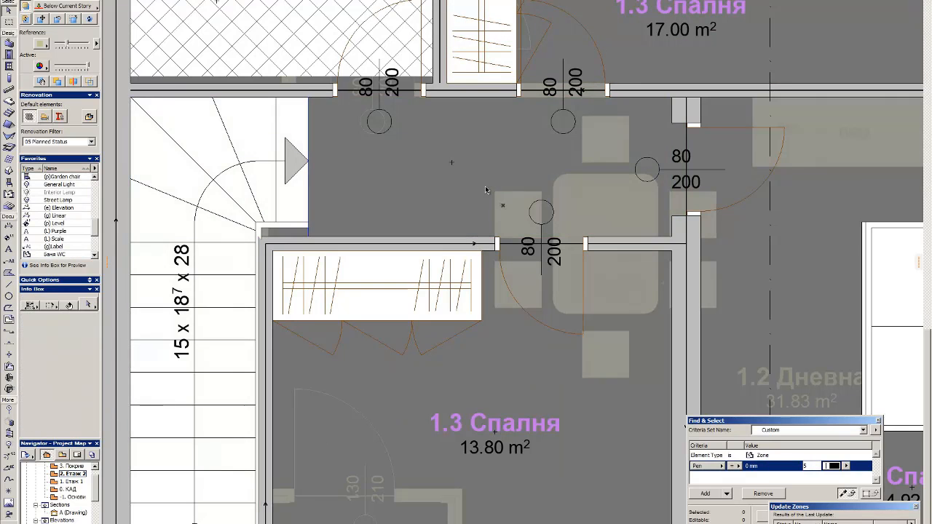
pyautogui.click(487, 191)
pyautogui.scroll(-3, 444, 195)
pyautogui.click(94, 355)
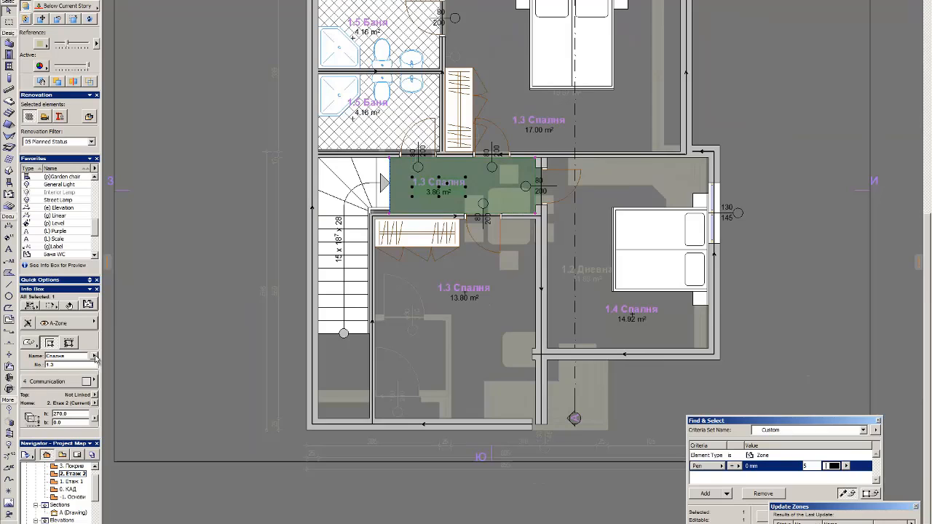
pyautogui.click(138, 346)
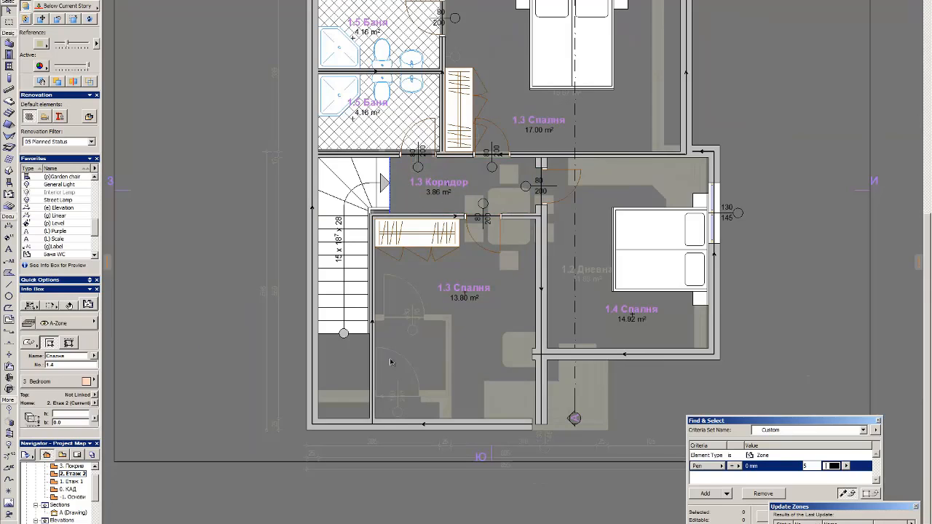
# Step: Go to the story below and shift the stove north toward the corner sink in the living room kitchen
pyautogui.scroll(3, 310, 340)
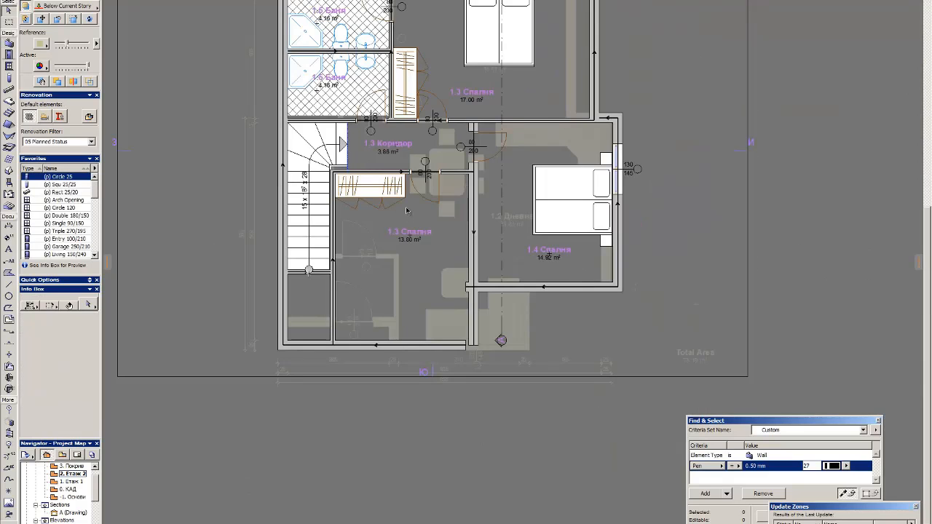
pyautogui.click(534, 227)
pyautogui.hotkey('ctrl', 'Down')
pyautogui.scroll(3, 568, 120)
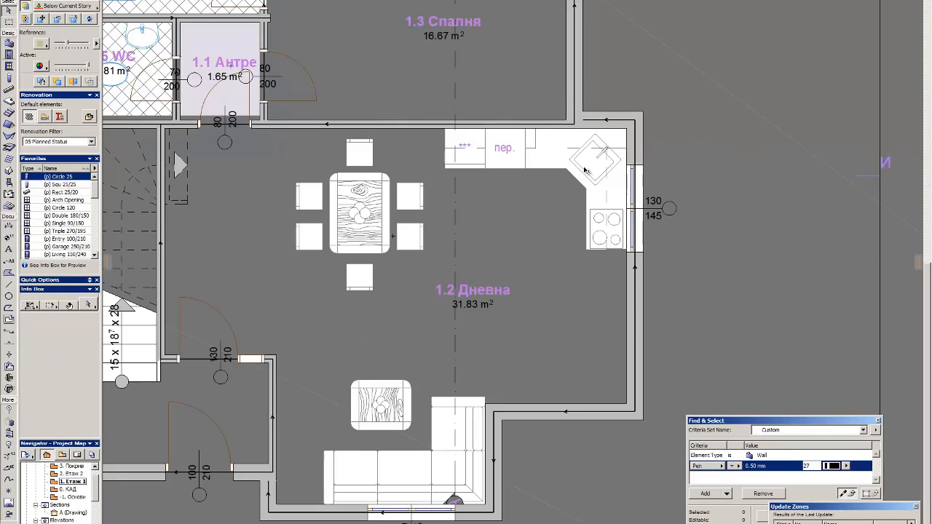
pyautogui.click(588, 199)
pyautogui.hotkey('ctrl', 'z')
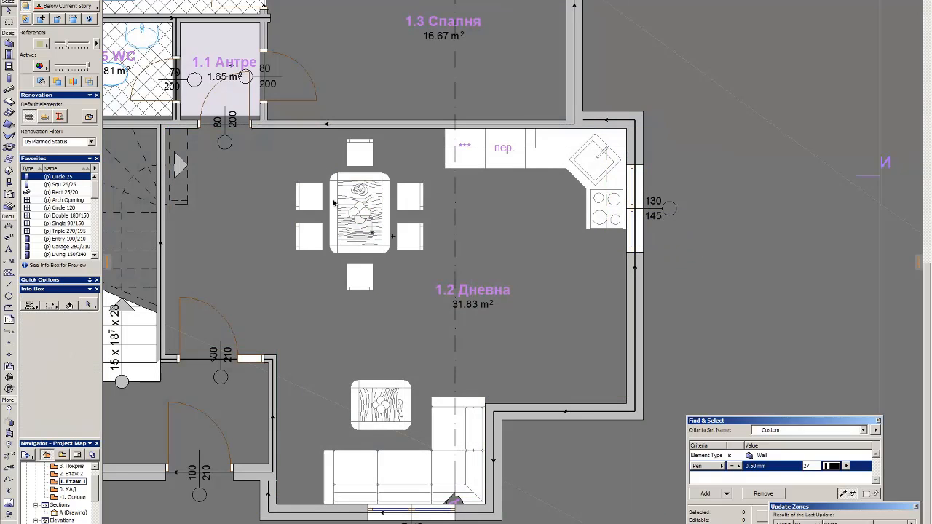
# Step: Rotate the dining table with its six chairs and move the set to the eastern side of the living room
pyautogui.hotkey('alt', 'BackSpace')
pyautogui.click(544, 319)
pyautogui.moveTo(547, 319)
pyautogui.mouseDown()
pyautogui.moveTo(567, 319)
pyautogui.moveTo(568, 307)
pyautogui.moveTo(556, 308)
pyautogui.mouseUp()
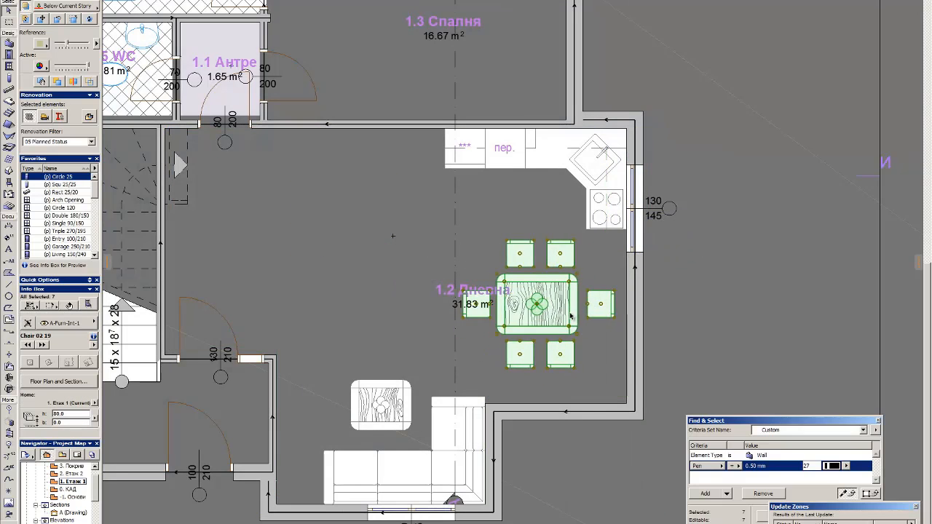
pyautogui.press('Escape')
pyautogui.scroll(1, 539, 149)
pyautogui.click(539, 149)
pyautogui.scroll(-1, 539, 150)
pyautogui.press('Escape')
pyautogui.scroll(5, 538, 153)
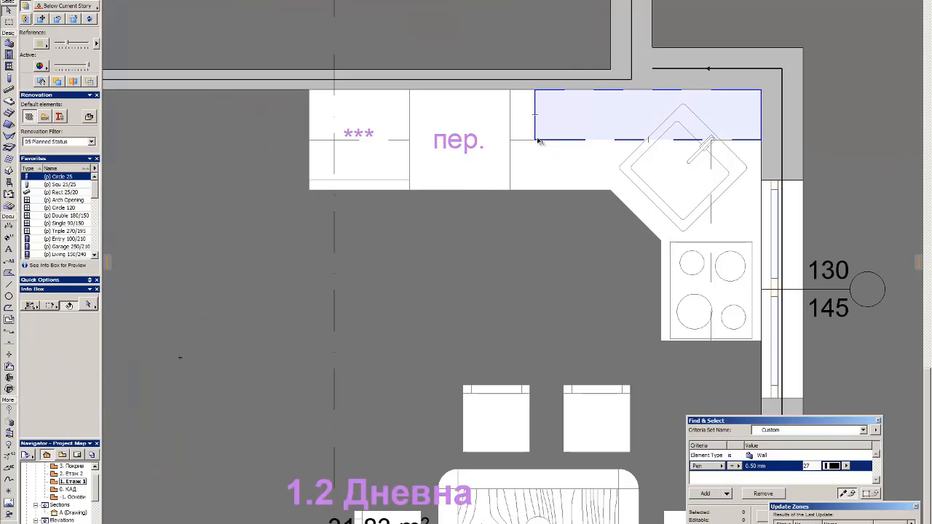
pyautogui.click(533, 139)
pyautogui.scroll(-6, 526, 170)
pyautogui.press('Escape')
pyautogui.scroll(3, 480, 95)
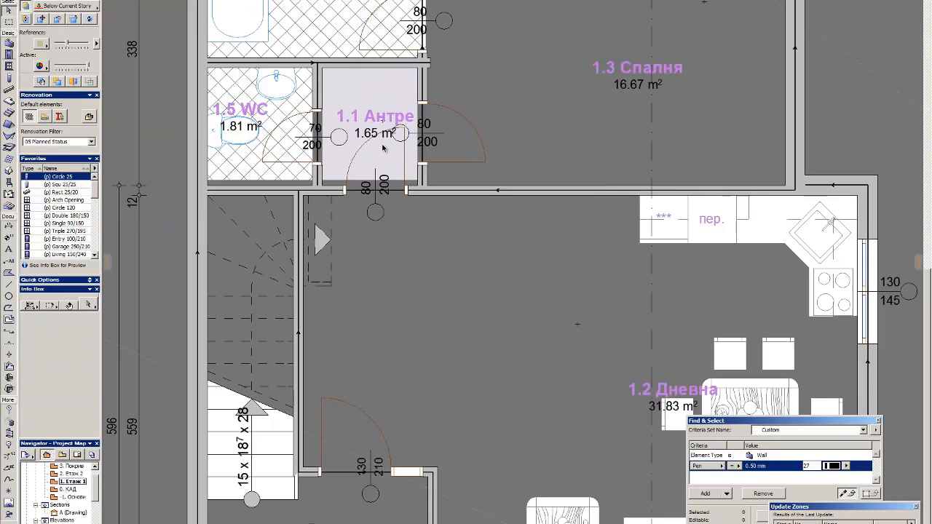
pyautogui.scroll(-2, 479, 95)
pyautogui.scroll(-2, 437, 292)
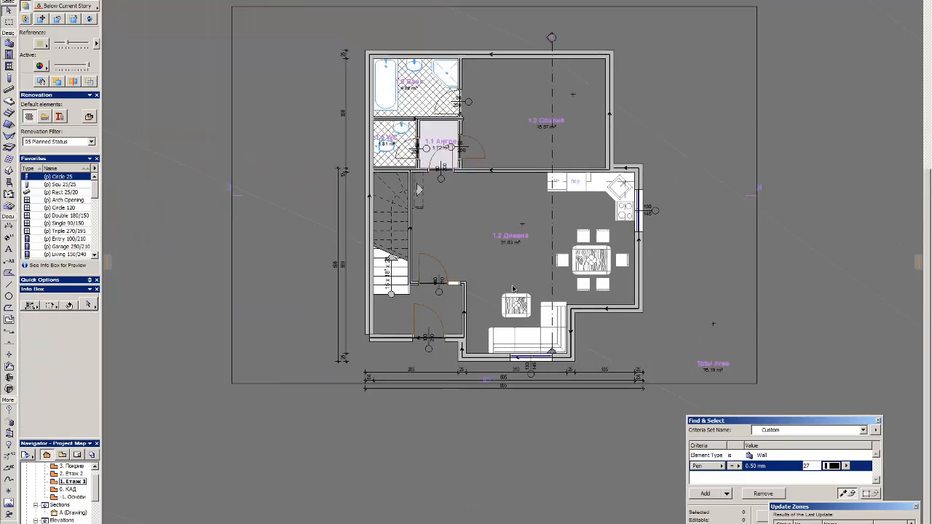
# Step: Draw a line about 106.5 long across the lower stair flight at the partition corner and change its layer to 0-Line
pyautogui.scroll(2, 363, 284)
pyautogui.scroll(3, 363, 284)
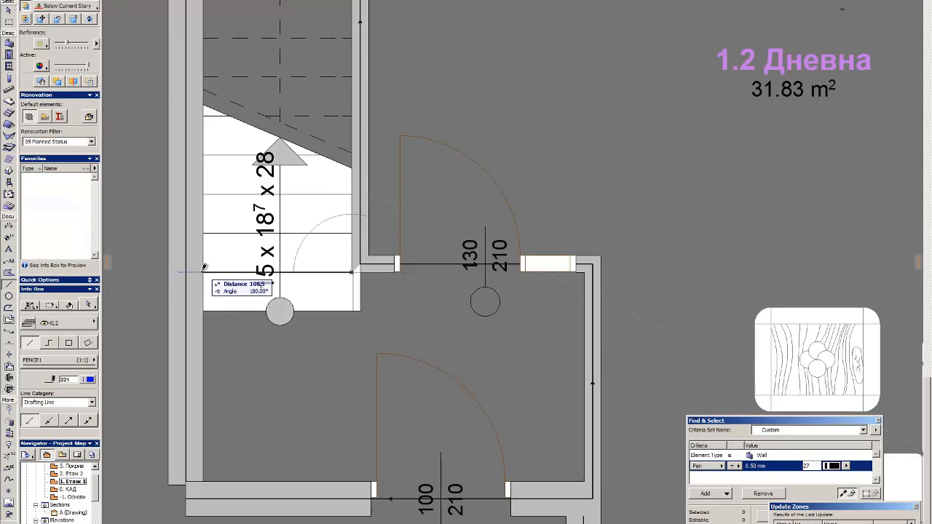
pyautogui.press('Escape')
pyautogui.click(277, 272)
pyautogui.click(72, 337)
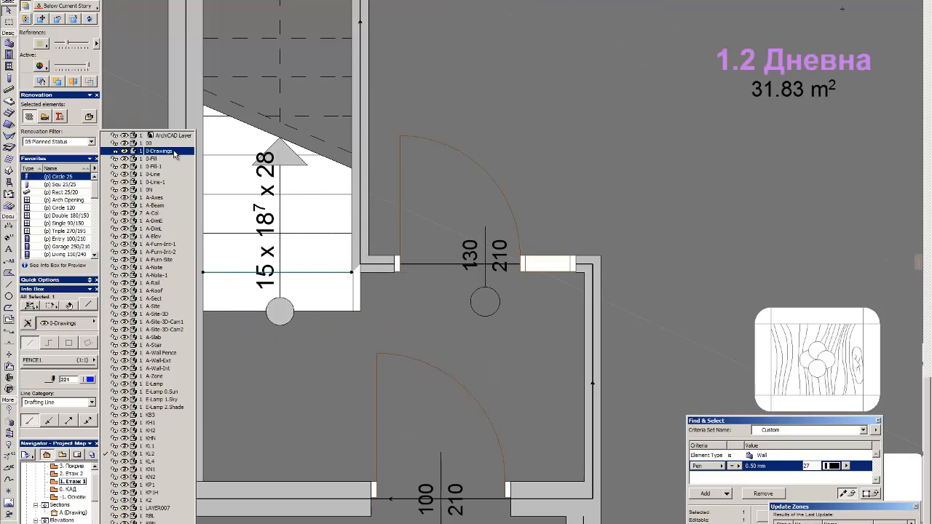
pyautogui.click(180, 286)
# Step: On the story above, change the layer and pen of the line closing the hallway at the stairs
pyautogui.hotkey('ctrl', 'Up')
pyautogui.scroll(-2, 266, 273)
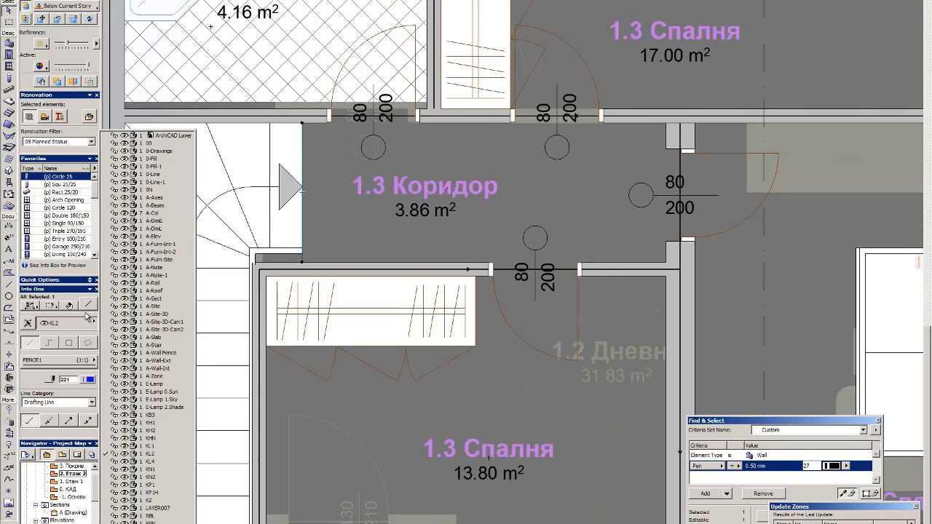
pyautogui.click(88, 380)
pyautogui.click(121, 380)
pyautogui.press('Escape')
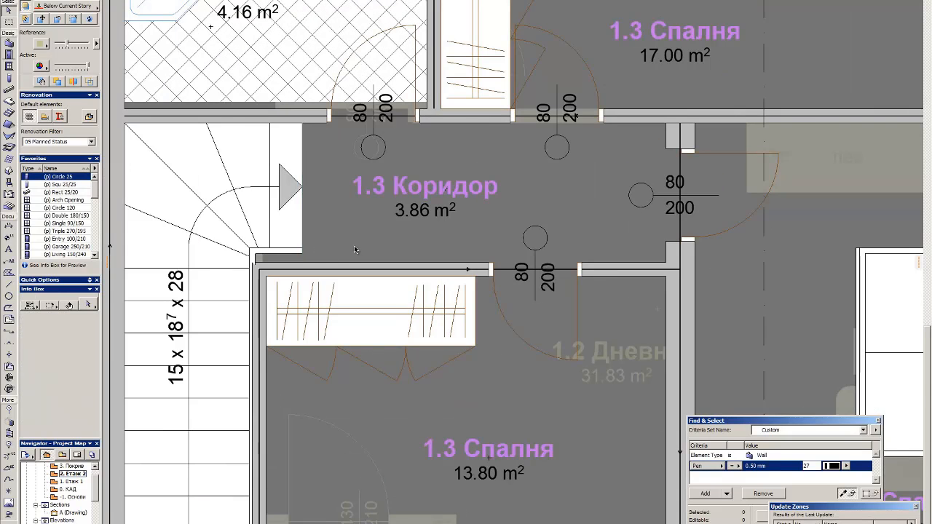
# Step: Return to the lower story and create a zone in the entrance area using the settings of zone 1.1 Антре
pyautogui.hotkey('ctrl', 'Down')
pyautogui.scroll(-2, 343, 251)
pyautogui.scroll(2, 293, 353)
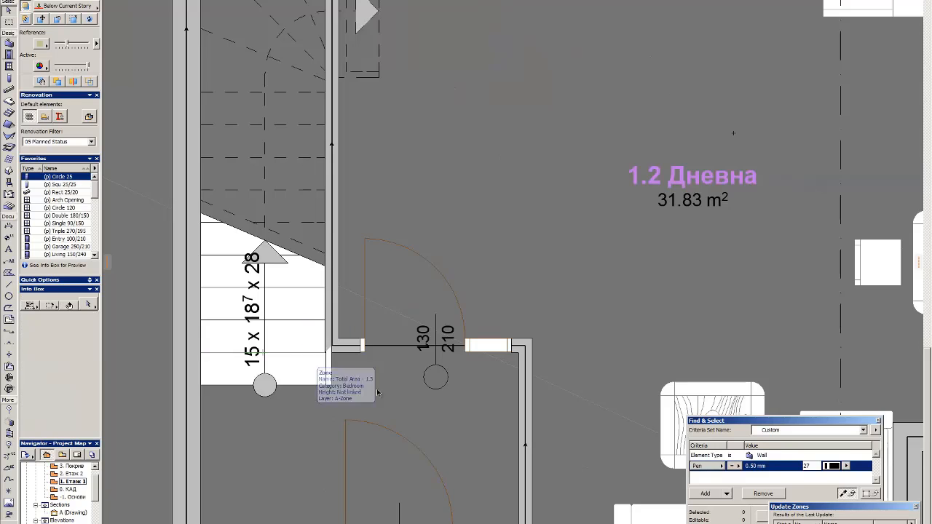
pyautogui.scroll(-5, 375, 390)
pyautogui.click(396, 177)
pyautogui.keyDown('alt'); pyautogui.click(396, 177); pyautogui.keyUp('alt')
pyautogui.click(355, 413)
pyautogui.press('Return')
pyautogui.click(359, 415)
pyautogui.press('Escape')
pyautogui.scroll(3, 353, 431)
pyautogui.click(370, 416)
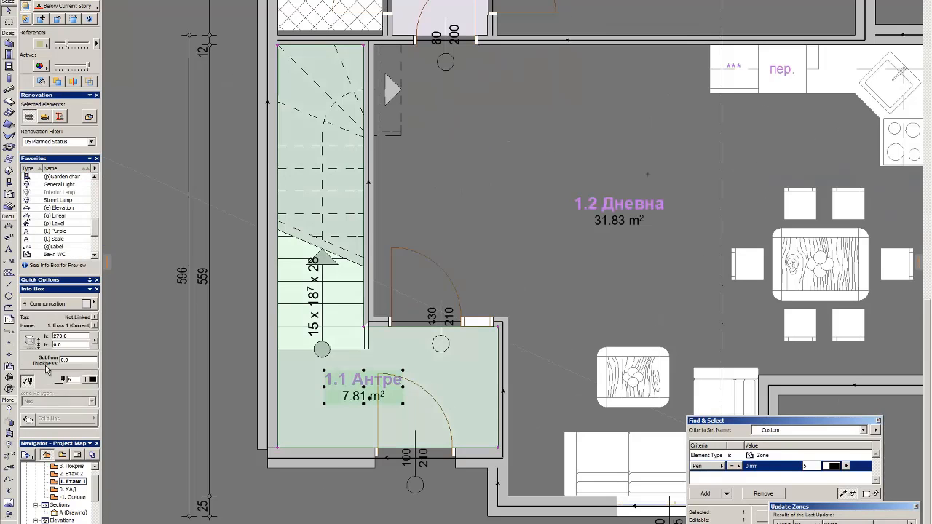
# Step: Rename the new entrance zone as Фоайе
pyautogui.click(93, 298)
pyautogui.press('Escape')
pyautogui.click(349, 406)
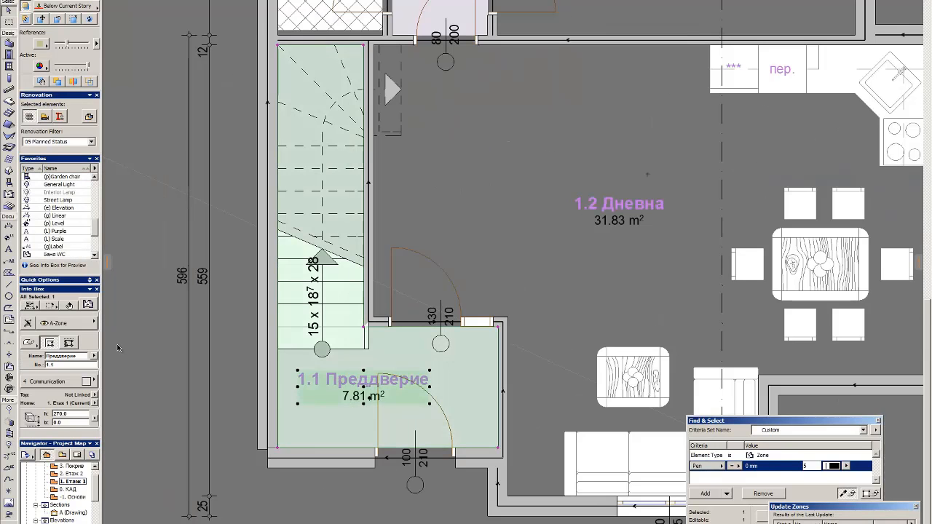
pyautogui.click(93, 298)
pyautogui.click(118, 337)
pyautogui.press('Escape')
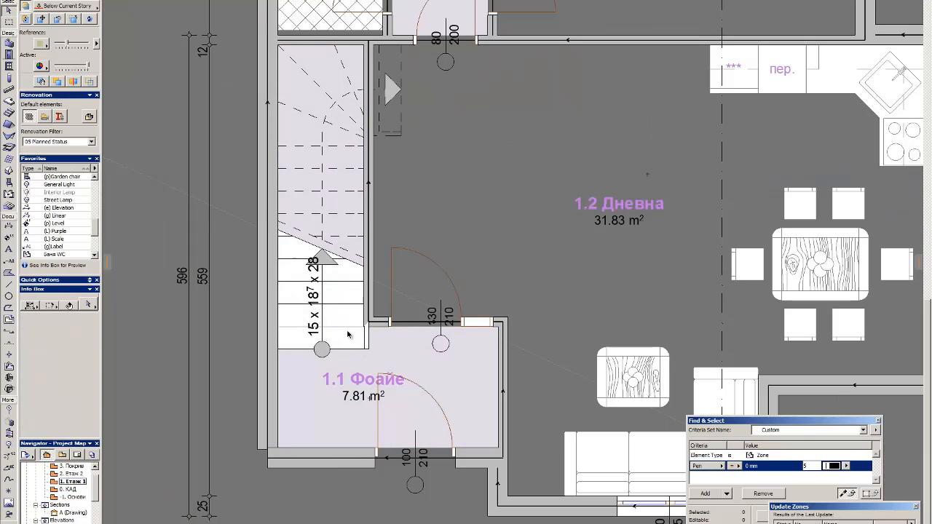
# Step: Select the stairs, then all the zones on the lower story with the Фоайе zone as reference
pyautogui.scroll(3, 348, 335)
pyautogui.click(384, 351)
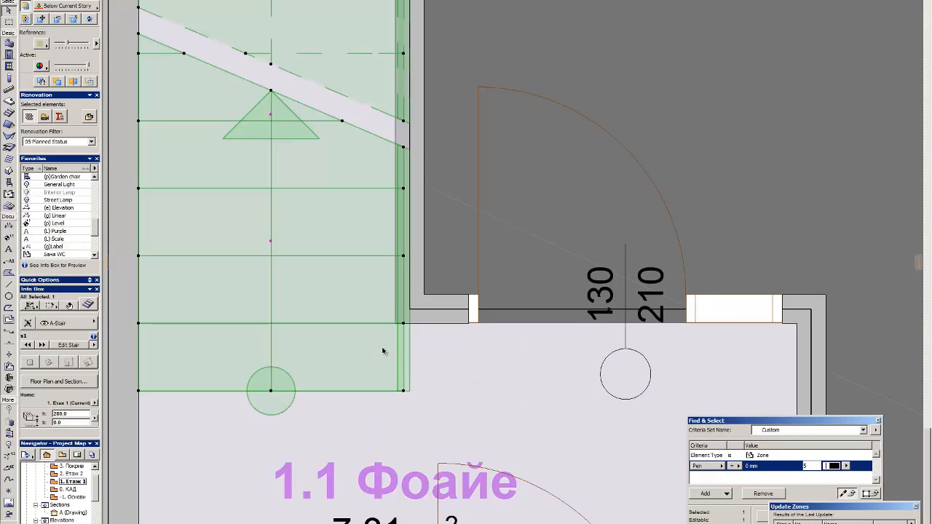
pyautogui.press('F5')
pyautogui.keyDown('alt'); pyautogui.click(397, 456); pyautogui.keyUp('alt')
pyautogui.hotkey('ctrl', 'a')
pyautogui.press('F6')
pyautogui.press('Return')
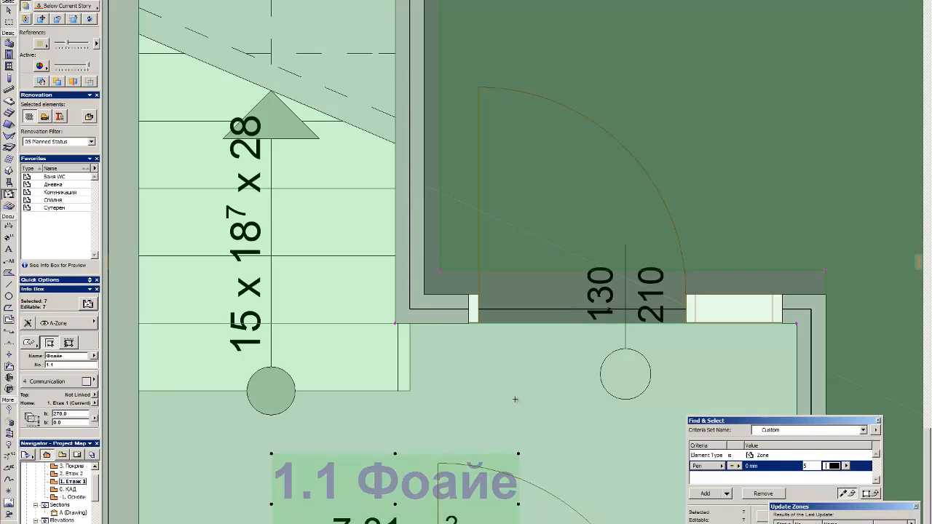
pyautogui.press('Escape')
pyautogui.press('Escape')
# Step: Shift the interior wall beside the stairs slightly east toward the stair's edge
pyautogui.click(327, 324)
pyautogui.scroll(12, 397, 324)
pyautogui.scroll(-13, 451, 303)
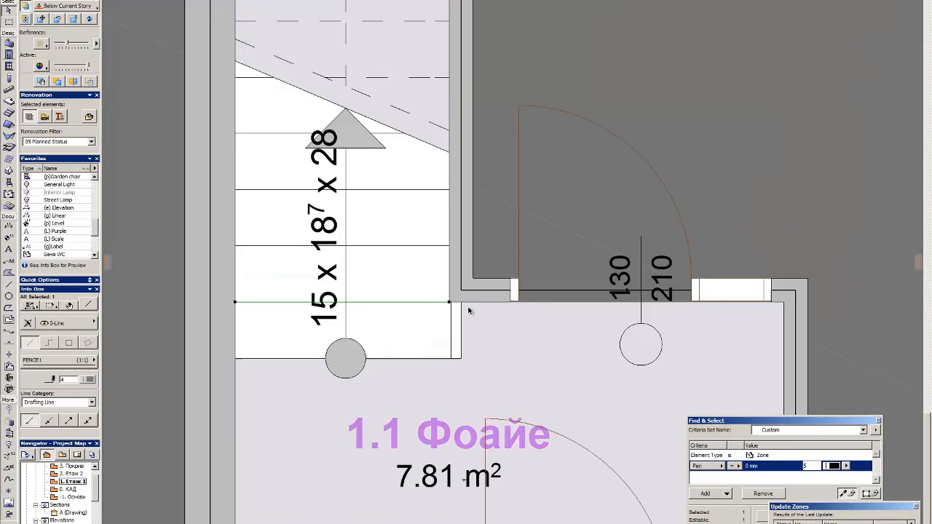
pyautogui.scroll(-2, 469, 311)
pyautogui.click(455, 291)
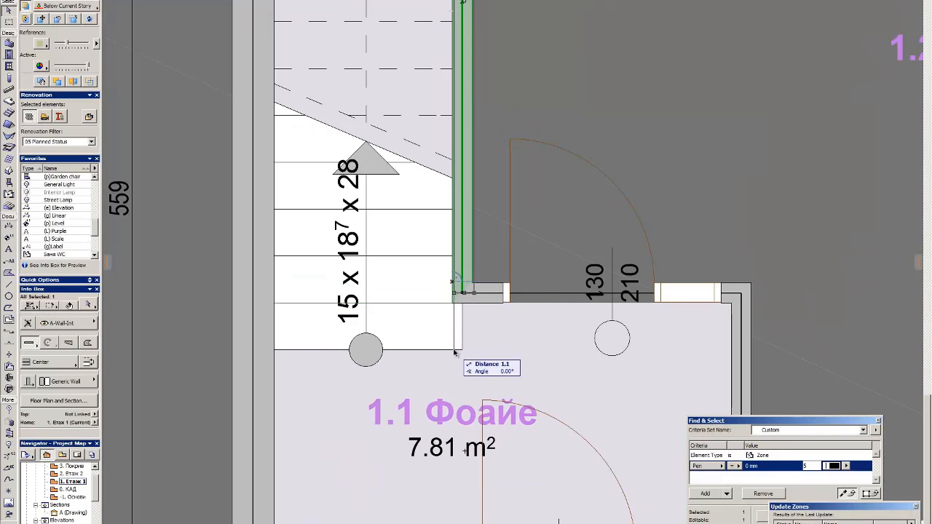
pyautogui.scroll(5, 499, 328)
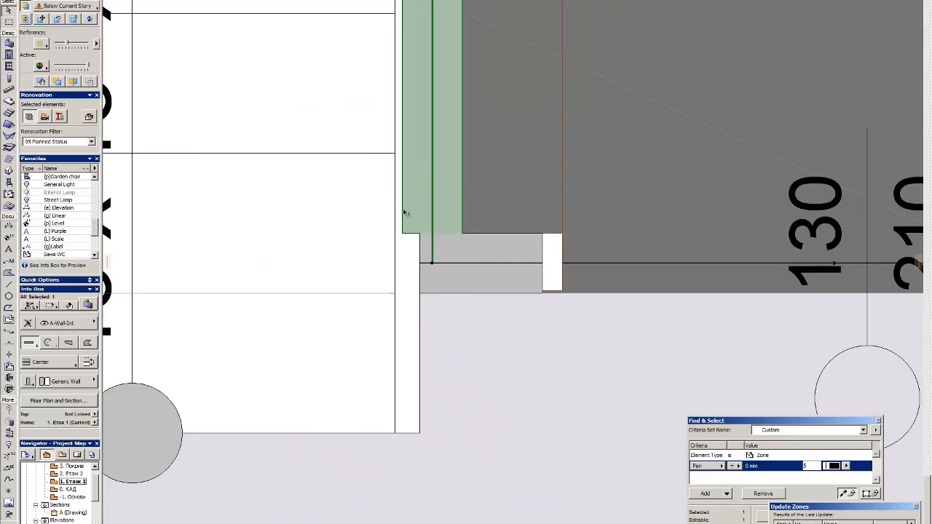
# Step: Change the railing settings in the stair editor and align the adjacent wall's face with the stair's edge
pyautogui.click(421, 433)
pyautogui.hotkey('ctrl', 't')
pyautogui.click(620, 27)
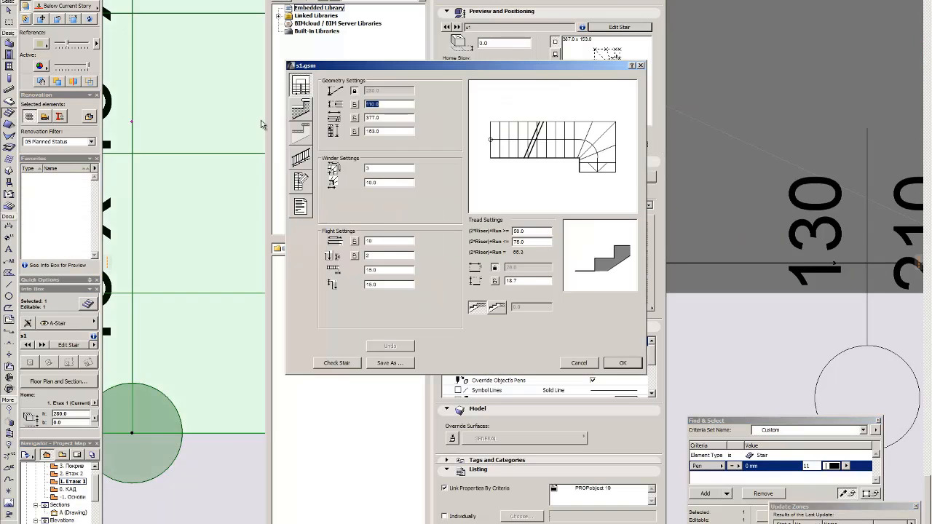
pyautogui.click(301, 157)
pyautogui.click(392, 119)
pyautogui.click(390, 128)
pyautogui.click(623, 363)
pyautogui.click(622, 523)
pyautogui.press('Escape')
pyautogui.click(402, 234)
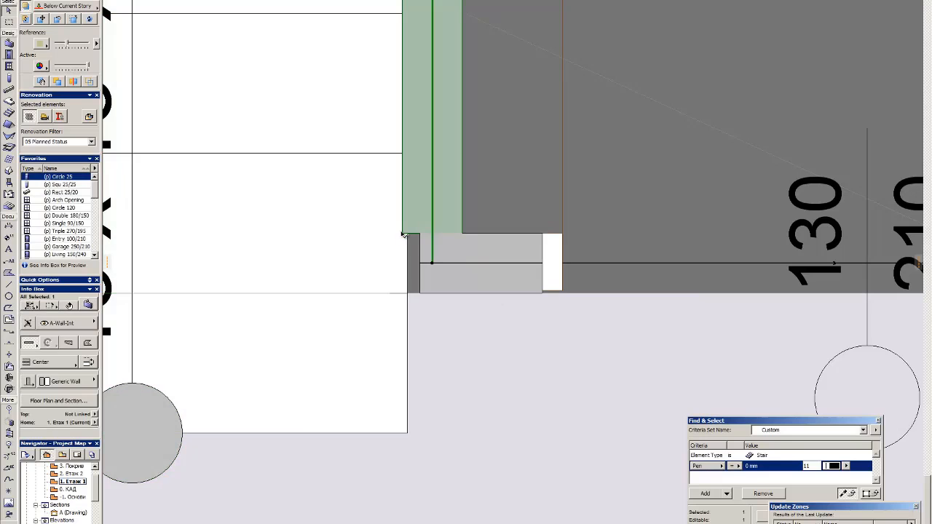
# Step: Replace the short line across the stairs with one reaching the wall face and update the Фоайе zone
pyautogui.scroll(-3, 477, 215)
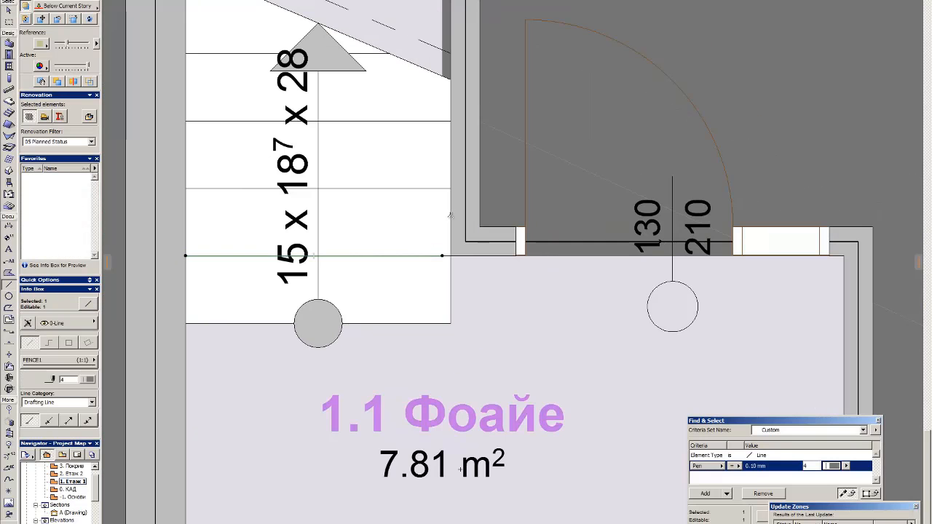
pyautogui.click(412, 400)
pyautogui.press('Delete')
pyautogui.click(410, 258)
pyautogui.press('Delete')
pyautogui.click(382, 257)
pyautogui.press('Delete')
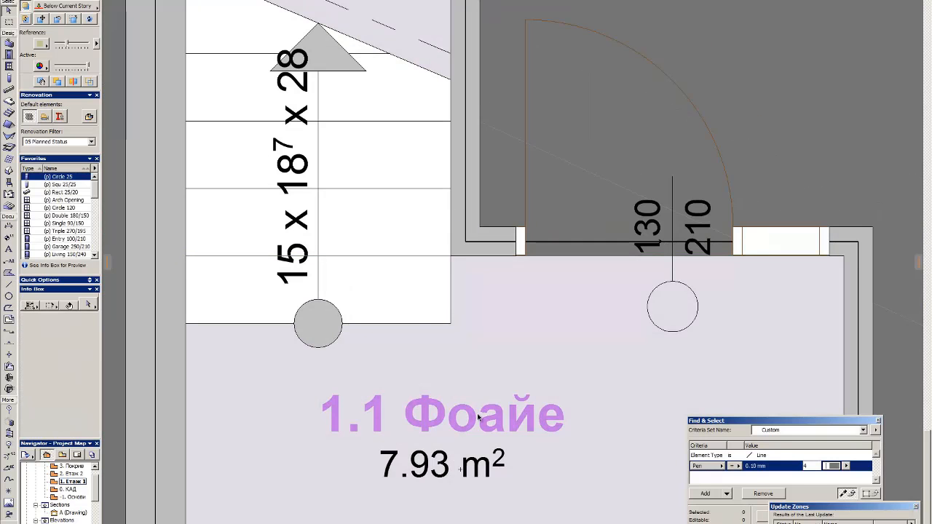
# Step: Delete the 7.93 m² Фоайе zone at the foot of the stairs on the lower story
pyautogui.click(479, 417)
pyautogui.press('Delete')
pyautogui.click(399, 256)
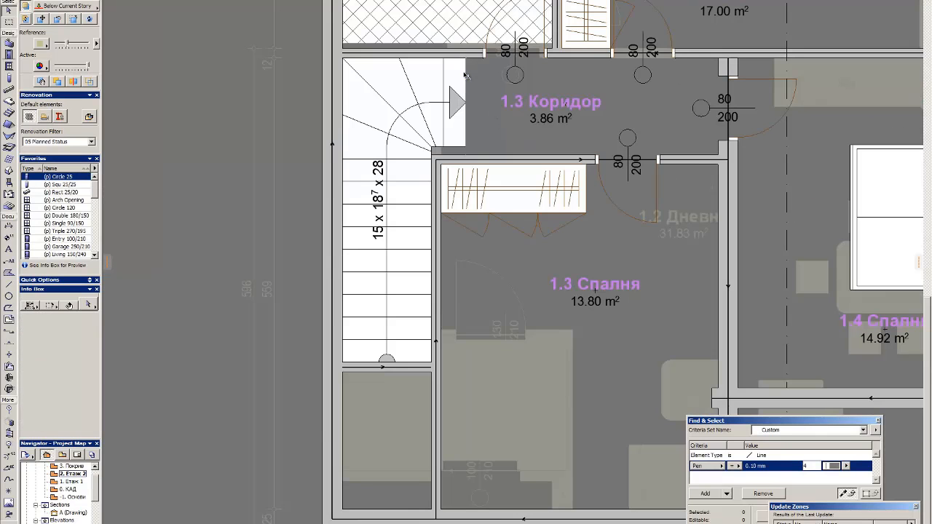
# Step: On the upper story, copy the double bed from 1.4 Спалня into the 13.80 m² bedroom, with its headboard against the west wall
pyautogui.click(58, 359)
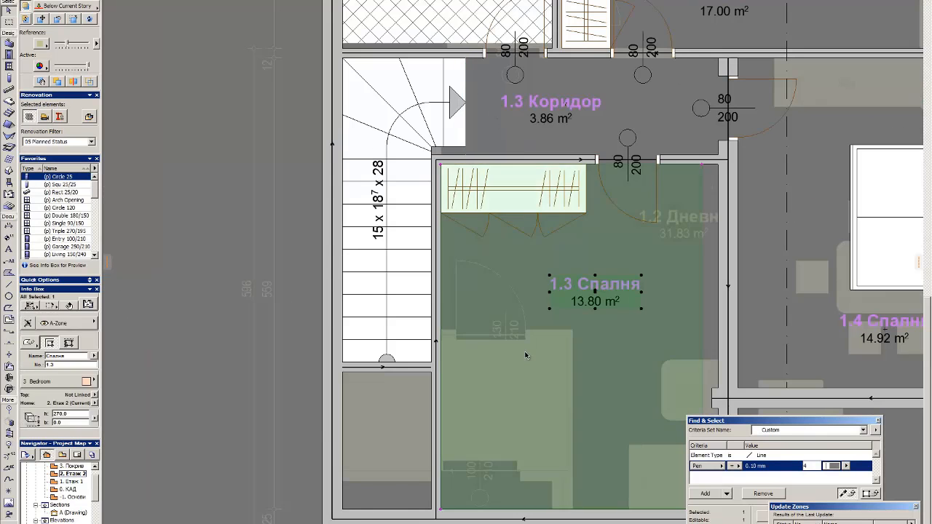
pyautogui.scroll(-3, 216, 321)
pyautogui.click(510, 219)
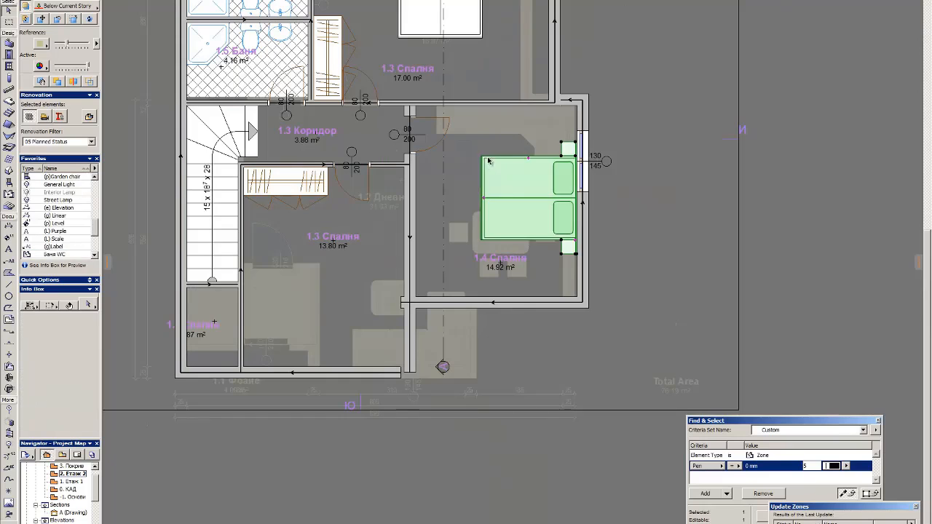
pyautogui.moveTo(496, 219); pyautogui.dragTo(280, 313)
pyautogui.hotkey('ctrl', 'BackSpace')
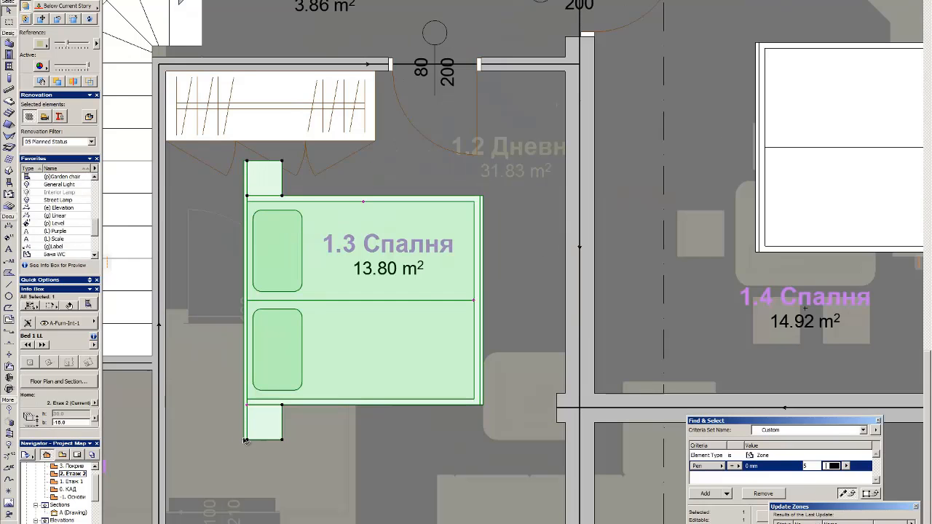
pyautogui.moveTo(167, 440); pyautogui.dragTo(166, 440)
pyautogui.scroll(-4, 326, 324)
pyautogui.moveTo(294, 365); pyautogui.dragTo(297, 383)
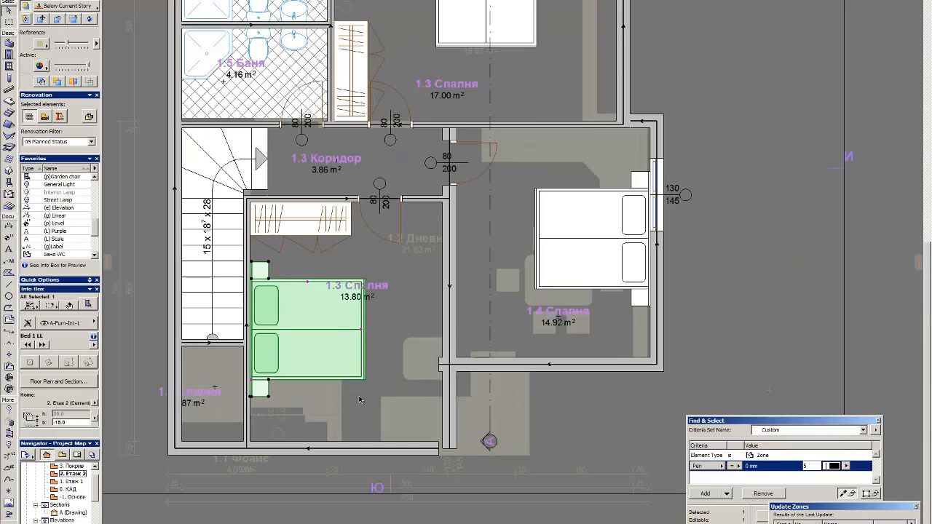
# Step: Place a door between the 13.80 m² bedroom and the small room below the stairs, and set its width to 70
pyautogui.click(360, 397)
pyautogui.click(383, 184)
pyautogui.scroll(3, 246, 437)
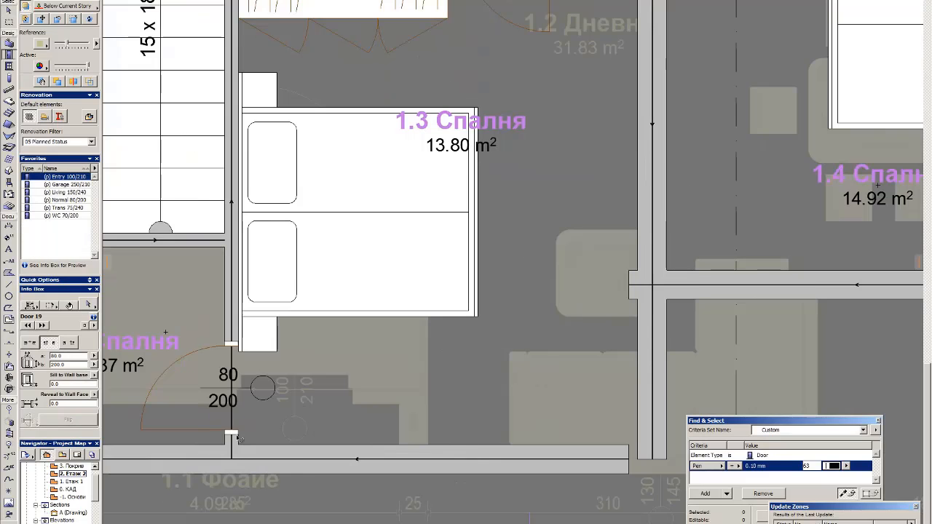
pyautogui.click(254, 432)
pyautogui.doubleClick(66, 357)
pyautogui.write('70')
pyautogui.press('Return')
pyautogui.click(342, 341)
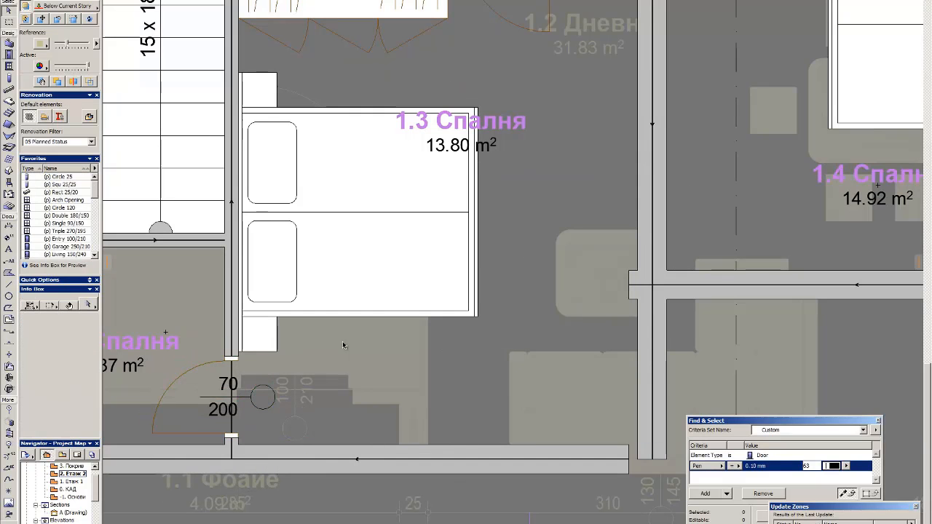
# Step: Rename the small room's zone as Дрешник, set its category to General and shift its stamp slightly east
pyautogui.scroll(-3, 334, 289)
pyautogui.click(247, 287)
pyautogui.click(94, 357)
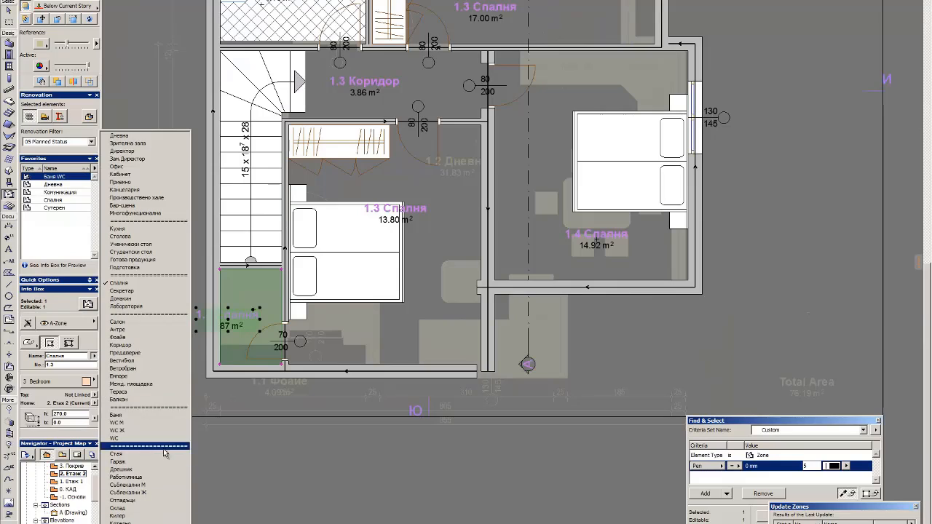
pyautogui.click(164, 471)
pyautogui.click(94, 381)
pyautogui.click(125, 400)
pyautogui.press('Escape')
pyautogui.click(259, 309)
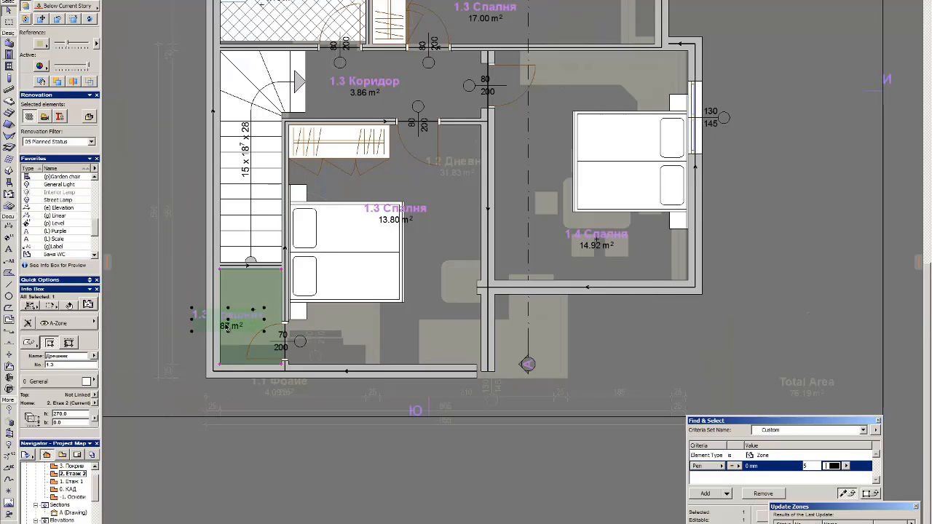
pyautogui.click(248, 323)
pyautogui.press('Escape')
# Step: Trim the south wall of 1.4 Спалня at the shared wall and turn the shared wall's upper part into a thin interior wall
pyautogui.click(489, 284)
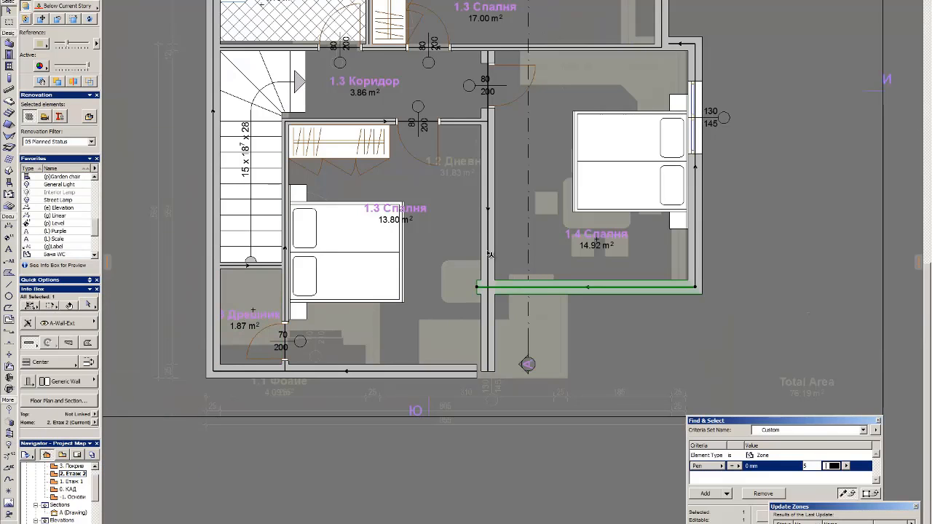
pyautogui.click(489, 217)
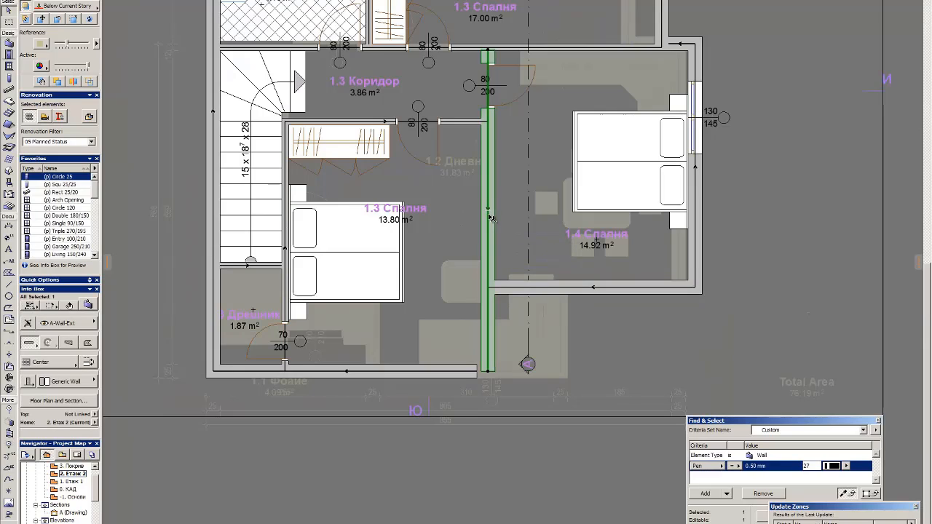
pyautogui.click(472, 143)
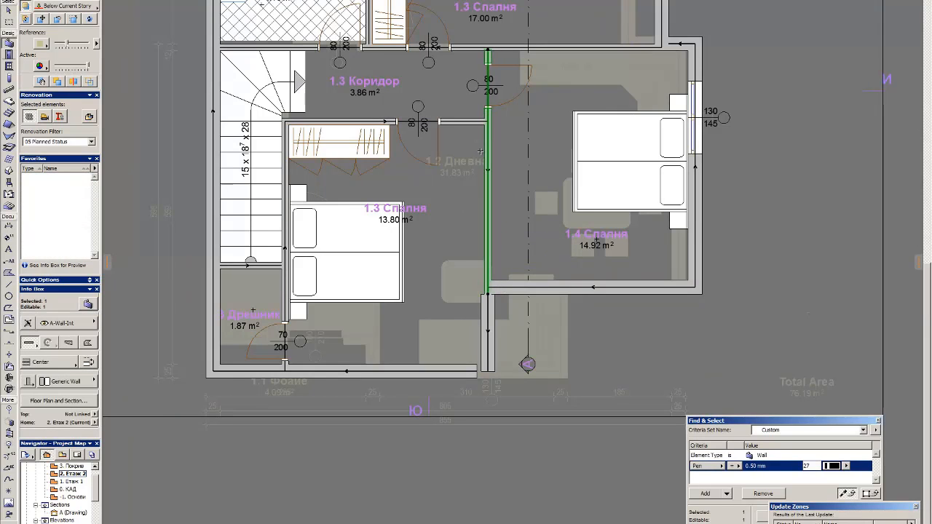
pyautogui.click(488, 268)
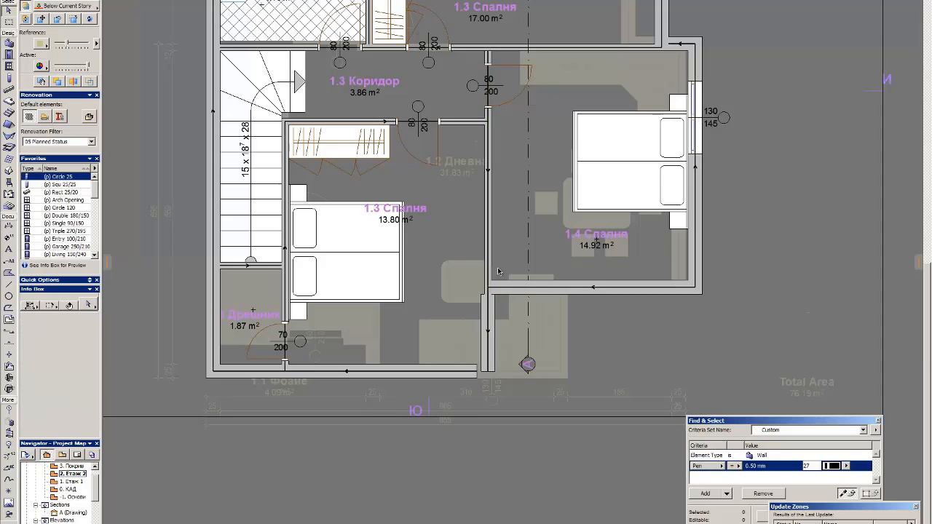
# Step: Align the thin wall's west face with the exterior wall below it and extend the south wall of 1.4 Спалня to meet it
pyautogui.scroll(3, 488, 268)
pyautogui.click(462, 322)
pyautogui.click(478, 320)
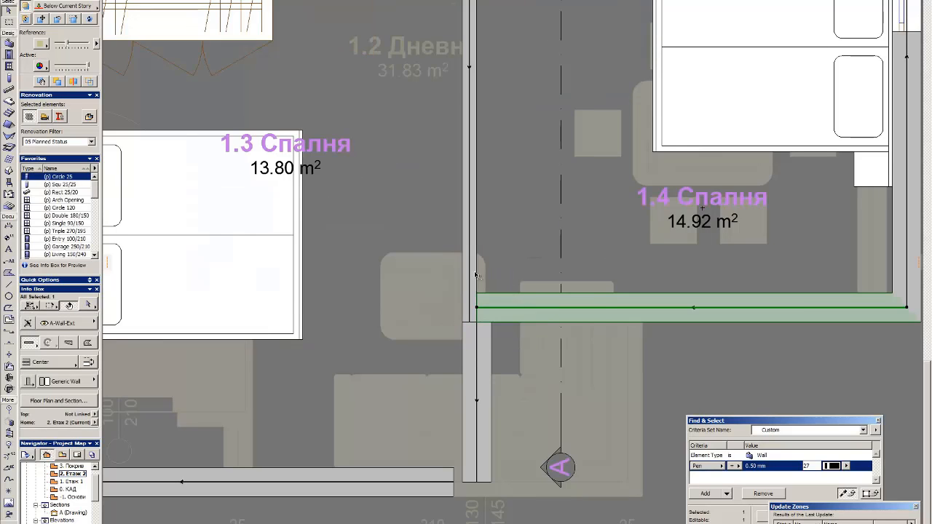
pyautogui.keyDown('ctrl'); pyautogui.click(470, 224); pyautogui.keyUp('ctrl')
pyautogui.press('Escape')
# Step: Join the short exterior wall south of 1.4 Спалня with the south wall of the 13.80 m² bedroom at their corner
pyautogui.press('w')
pyautogui.scroll(-1, 459, 345)
pyautogui.keyDown('shift'); pyautogui.click(463, 355); pyautogui.keyUp('shift')
pyautogui.keyDown('shift'); pyautogui.click(412, 454); pyautogui.keyUp('shift')
pyautogui.scroll(-5, 465, 355)
pyautogui.press('Escape')
pyautogui.press('w')
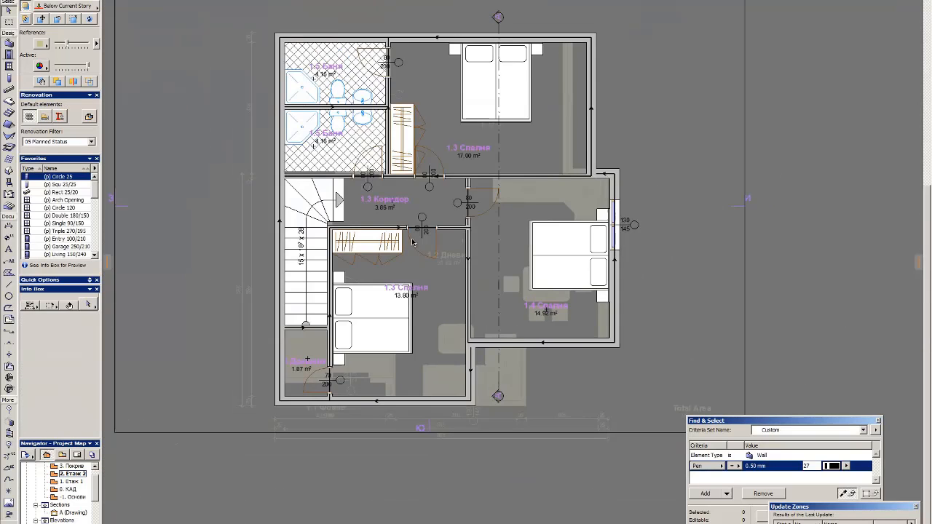
# Step: Move the door between the corridor and the 13.80 m² bedroom east toward the shared wall, and update the Коридор zone
pyautogui.scroll(4, 419, 209)
pyautogui.click(451, 251)
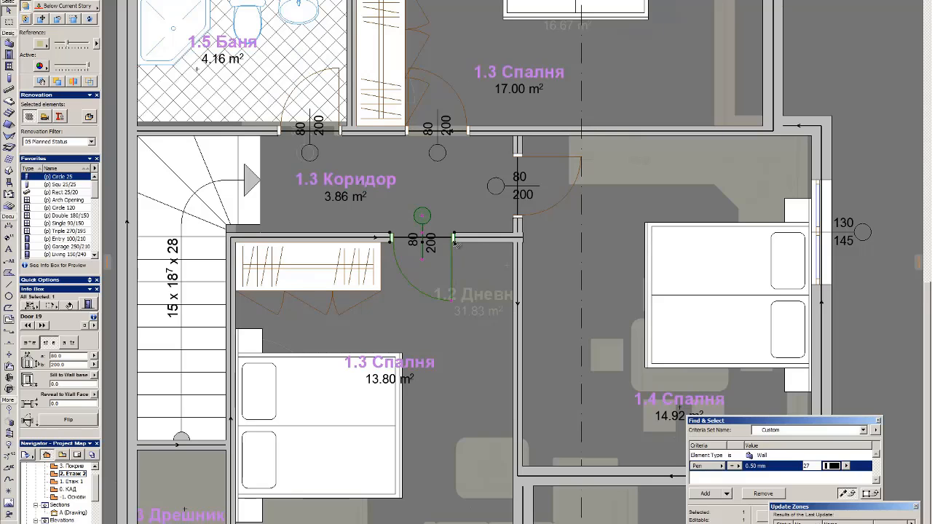
pyautogui.click(514, 243)
pyautogui.click(396, 212)
pyautogui.press('Escape')
pyautogui.scroll(-5, 396, 212)
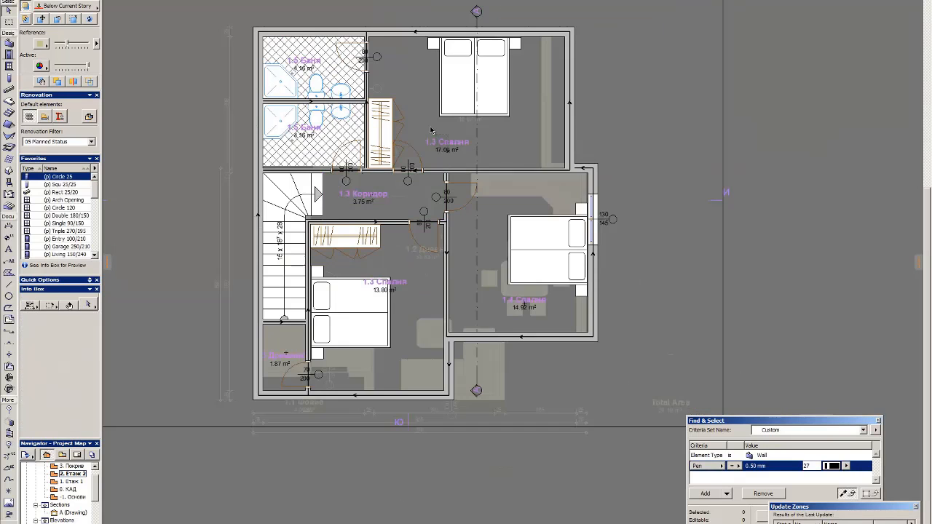
# Step: Compare the northern bedroom on the upper story with the same area on the lower story
pyautogui.scroll(5, 412, 195)
pyautogui.scroll(-7, 485, 182)
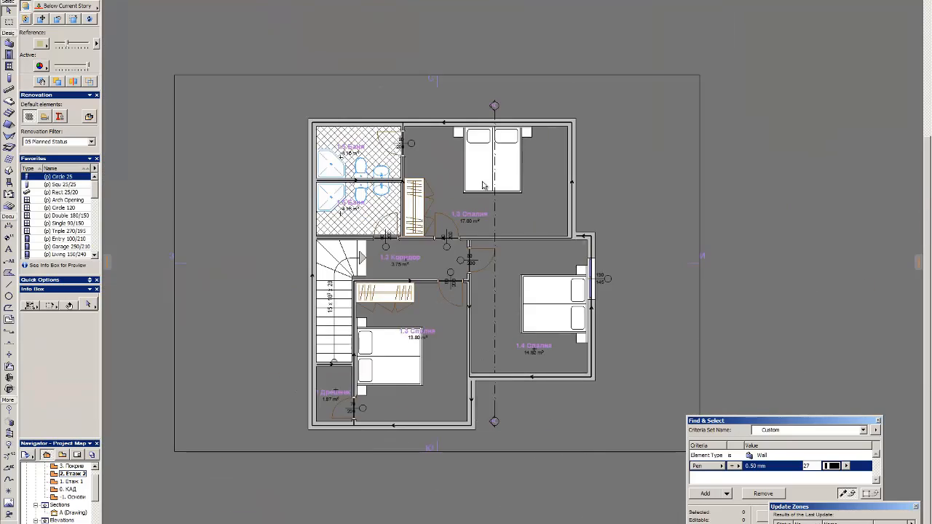
pyautogui.scroll(4, 533, 347)
pyautogui.hotkey('ctrl', 'Down')
pyautogui.scroll(-4, 321, 393)
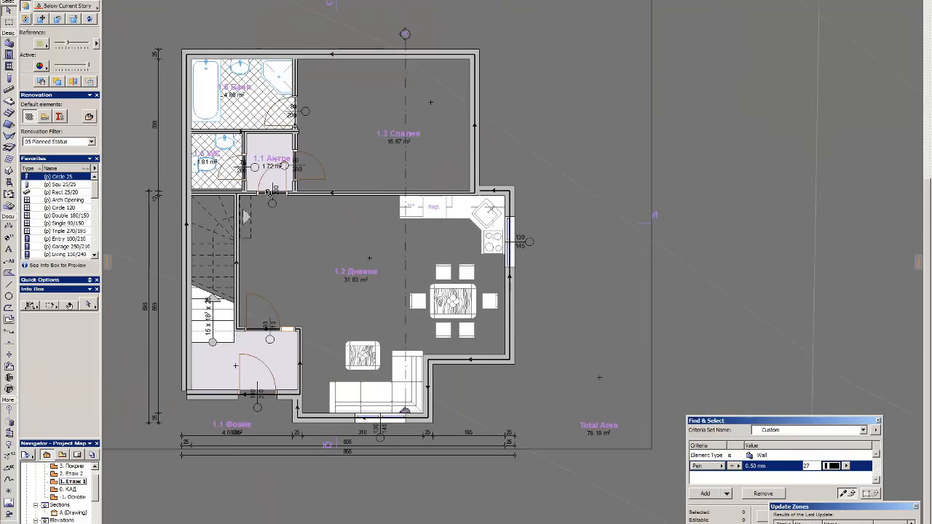
pyautogui.scroll(4, 271, 187)
pyautogui.hotkey('ctrl', 'Up')
pyautogui.scroll(3, 488, 44)
# Step: Copy the double bed from the upper story's northern bedroom into 1.3 Спалня on the lower story at the same position
pyautogui.moveTo(362, 10); pyautogui.dragTo(546, 191)
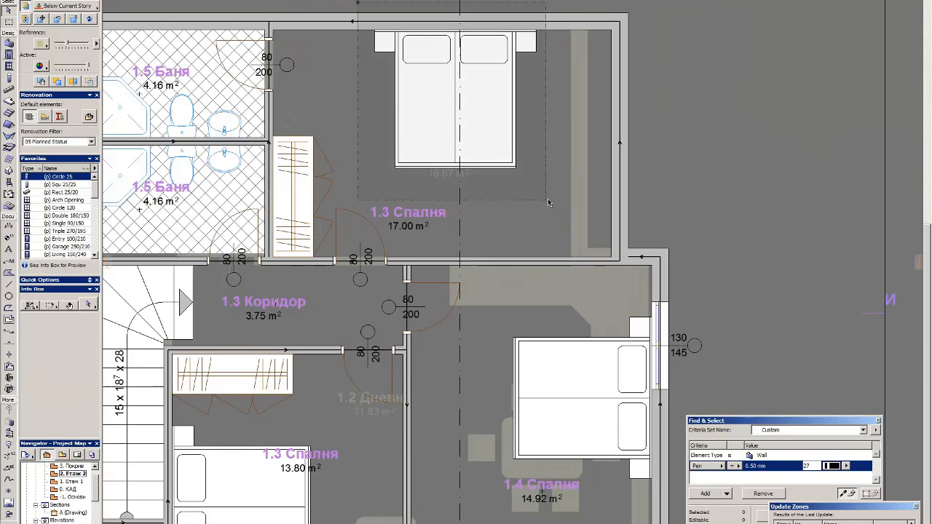
pyautogui.hotkey('ctrl', 'c')
pyautogui.hotkey('ctrl', 'Down')
pyautogui.hotkey('ctrl', 'v')
pyautogui.click(804, 52)
pyautogui.click(530, 185)
pyautogui.press('Escape')
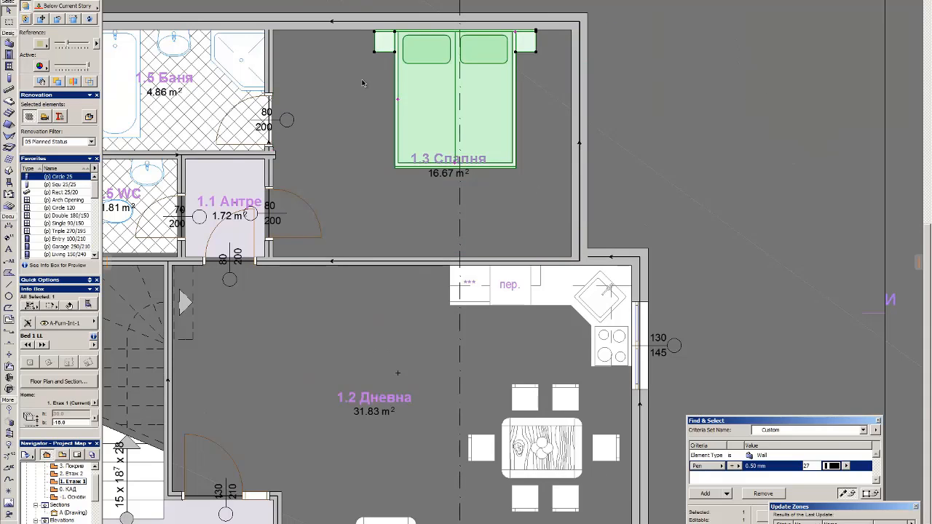
# Step: On the upper story, separate the bedroom's stretch of the north wall at the bathroom wall and shift it outward
pyautogui.hotkey('ctrl', 'Up')
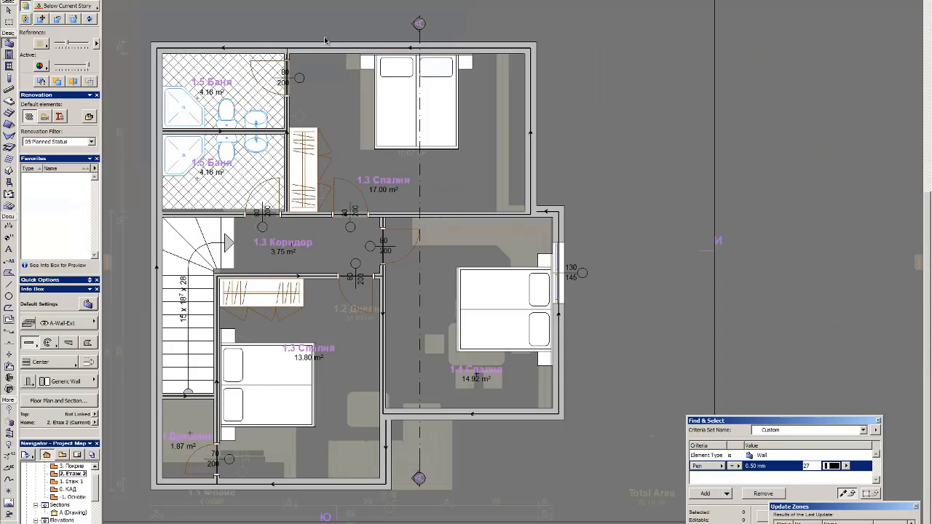
pyautogui.click(359, 26)
pyautogui.press('Escape')
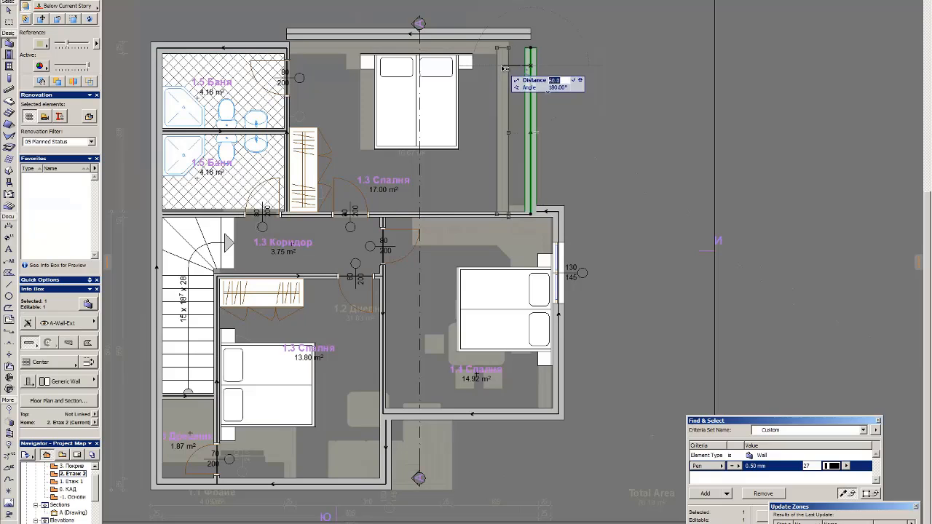
# Step: Move the northern bedroom's east wall 30 west and join it with the shifted north wall at the corner
pyautogui.write('30')
pyautogui.press('Return')
pyautogui.keyDown('shift'); pyautogui.click(509, 35); pyautogui.keyUp('shift')
pyautogui.hotkey('ctrl', 'i')
pyautogui.press('Escape')
# Step: Draw a short exterior wall linking the two offset north walls and align its east face with the bathroom wall
pyautogui.scroll(5, 278, 40)
pyautogui.click(299, 56)
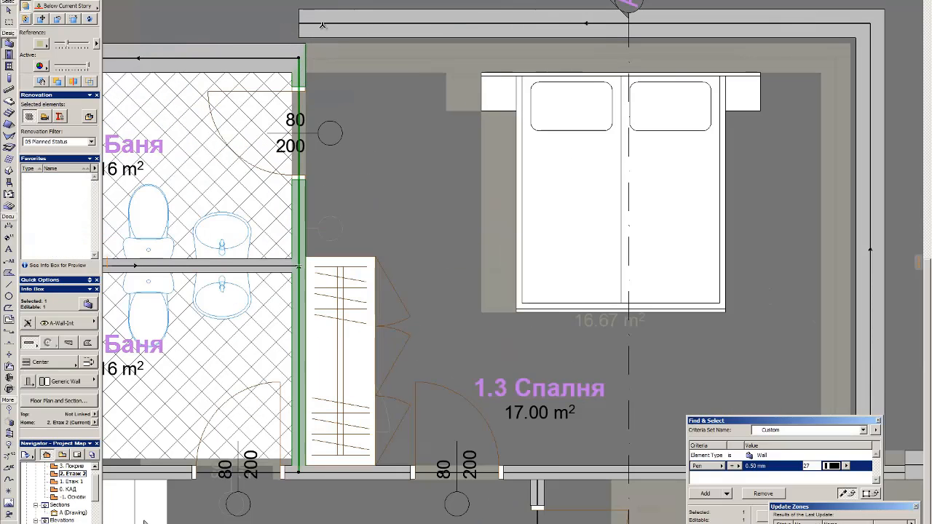
pyautogui.click(322, 25)
pyautogui.click(285, 58)
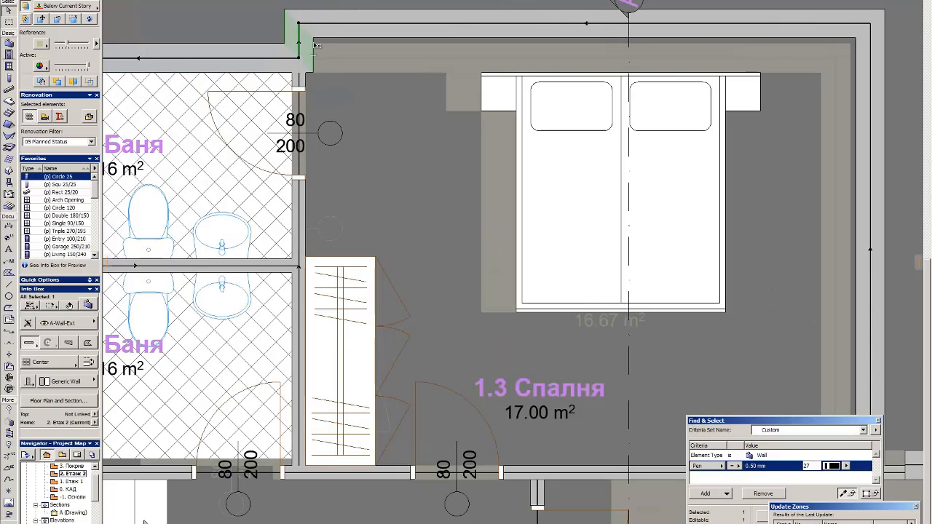
pyautogui.click(305, 73)
pyautogui.press('Escape')
pyautogui.scroll(-5, 468, 183)
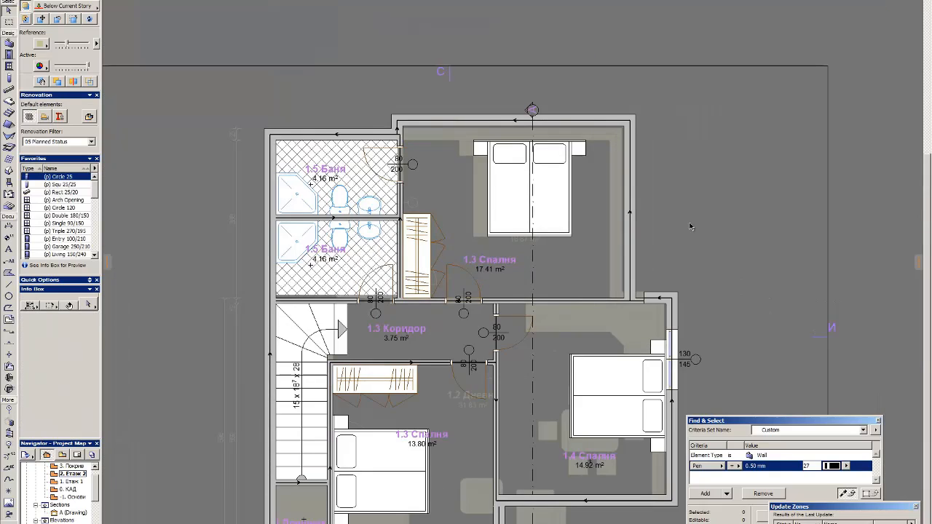
# Step: Join the northern bedroom's east wall with the short north wall of 1.4 Спалня
pyautogui.moveTo(758, 349); pyautogui.dragTo(565, 212, button='middle')
pyautogui.scroll(-2, 486, 177)
pyautogui.scroll(4, 503, 193)
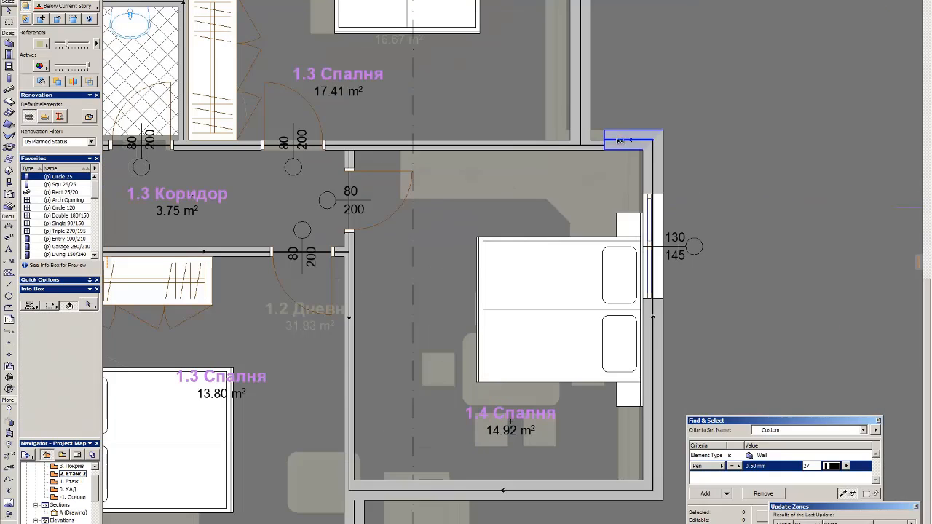
pyautogui.keyDown('shift'); pyautogui.click(628, 140); pyautogui.keyUp('shift')
pyautogui.keyDown('shift'); pyautogui.click(579, 109); pyautogui.keyUp('shift')
pyautogui.hotkey('ctrl', 'i')
# Step: Move the east exterior wall of 1.4 Спалня west and trim the adjoining walls to its corners
pyautogui.scroll(-4, 649, 113)
pyautogui.keyDown('shift'); pyautogui.click(475, 131); pyautogui.keyUp('shift')
pyautogui.keyDown('shift'); pyautogui.click(618, 88); pyautogui.keyUp('shift')
pyautogui.scroll(1, 679, 88)
pyautogui.click(454, 284)
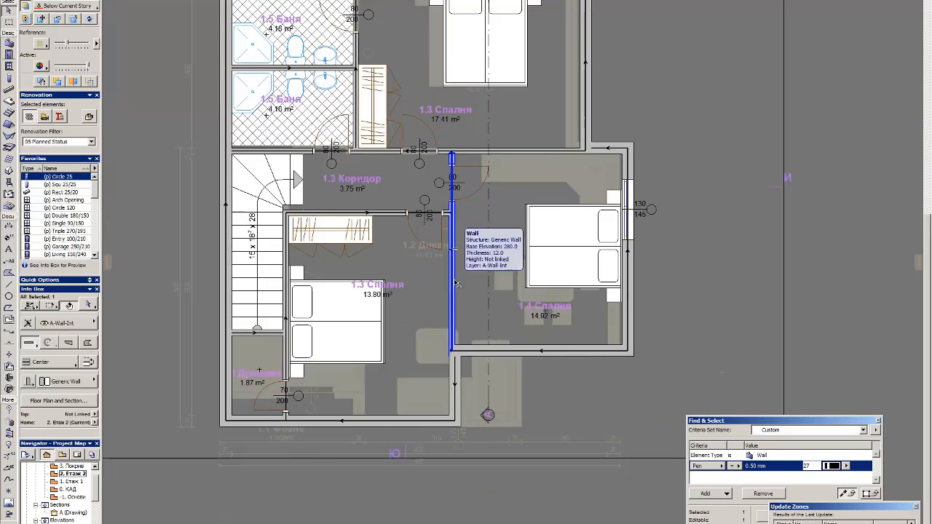
pyautogui.click(620, 325)
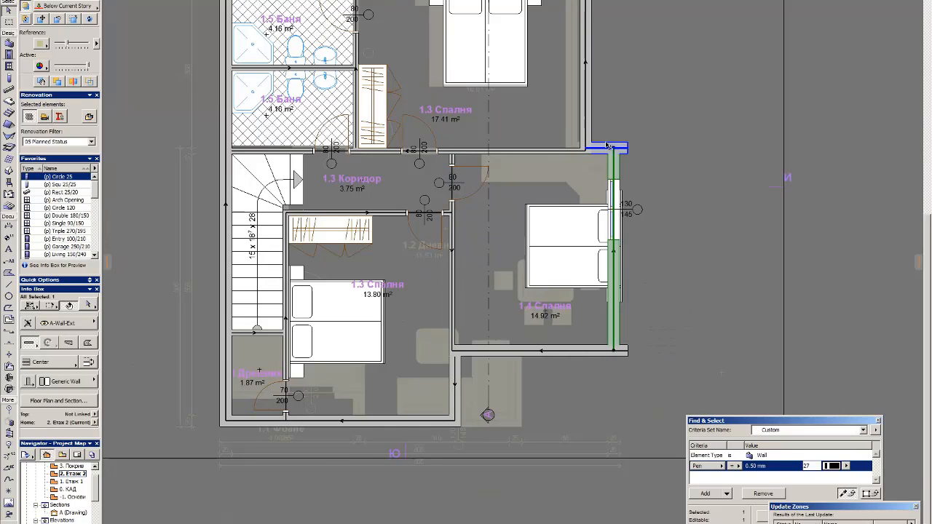
pyautogui.press('Escape')
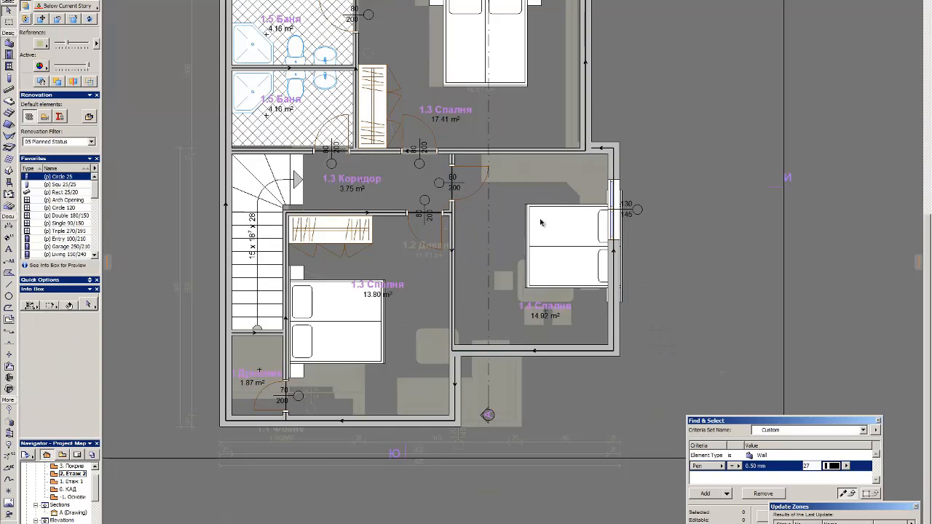
# Step: On the lower story, move the north exterior wall about 30 cm south
pyautogui.scroll(1, 541, 222)
pyautogui.scroll(-2, 515, 408)
pyautogui.scroll(2, 455, 77)
pyautogui.hotkey('ctrl', 'Down')
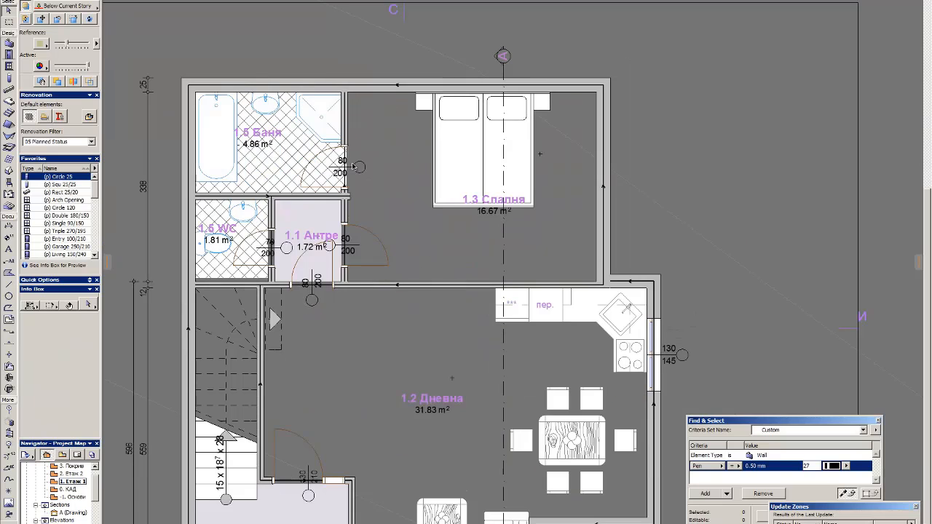
pyautogui.click(365, 79)
pyautogui.hotkey('ctrl', 'd')
pyautogui.click(365, 79)
pyautogui.click(365, 96)
pyautogui.press('Escape')
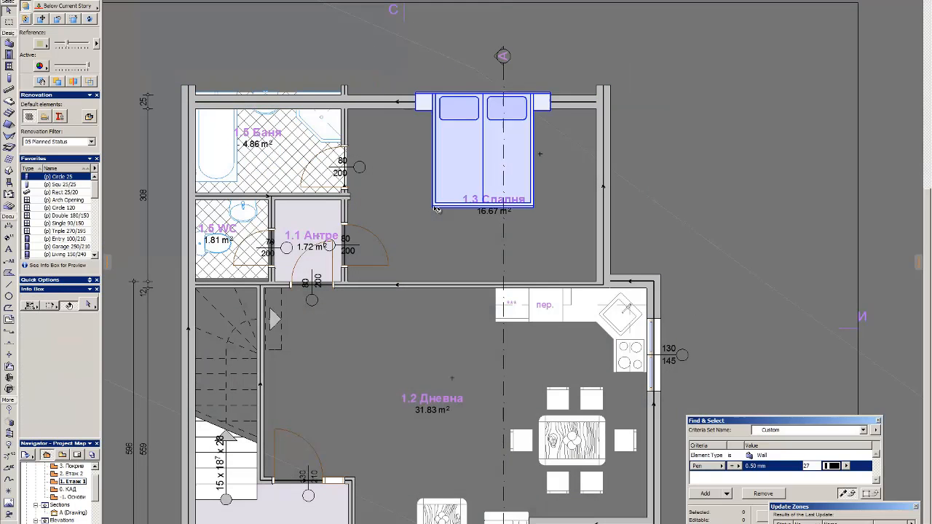
# Step: Move the double bed in 1.3 Спалня south so its headboard meets the inner face of the north wall
pyautogui.click(434, 208)
pyautogui.hotkey('ctrl', 'd')
pyautogui.click(434, 207)
pyautogui.click(434, 224)
pyautogui.press('Escape')
# Step: Place a vertical dimension chain along the house's east side using the existing dimension settings, and select it
pyautogui.scroll(3, 354, 217)
pyautogui.click(332, 217)
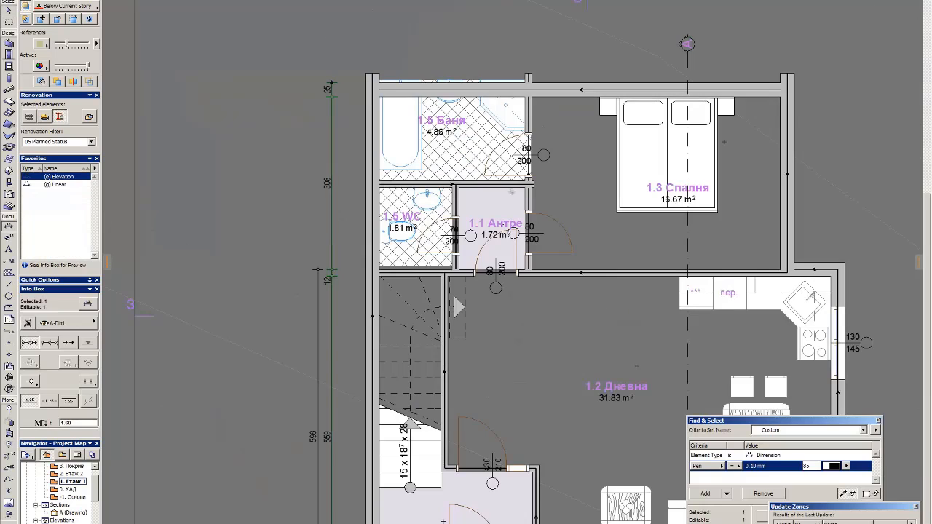
pyautogui.moveTo(743, 386); pyautogui.dragTo(476, 183, button='middle')
pyautogui.click(523, 303)
pyautogui.click(523, 316)
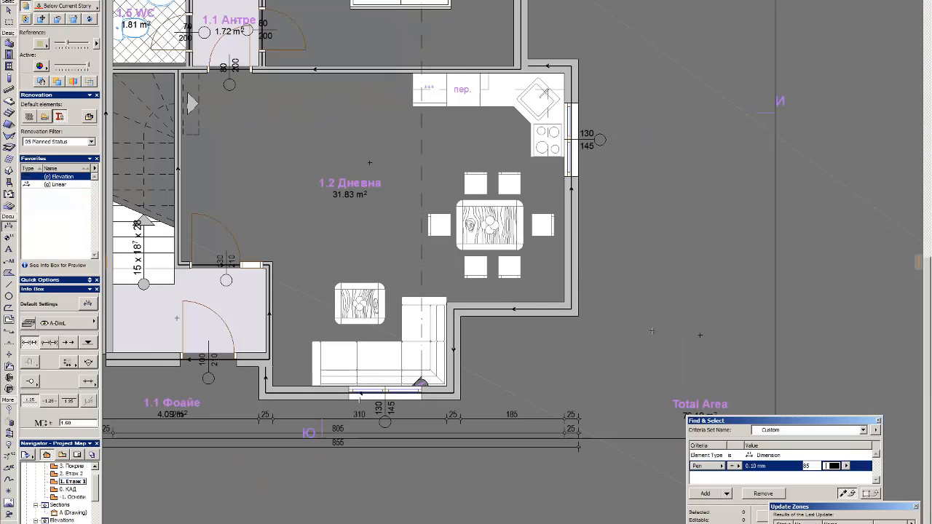
pyautogui.scroll(-2, 445, 399)
pyautogui.click(579, 198)
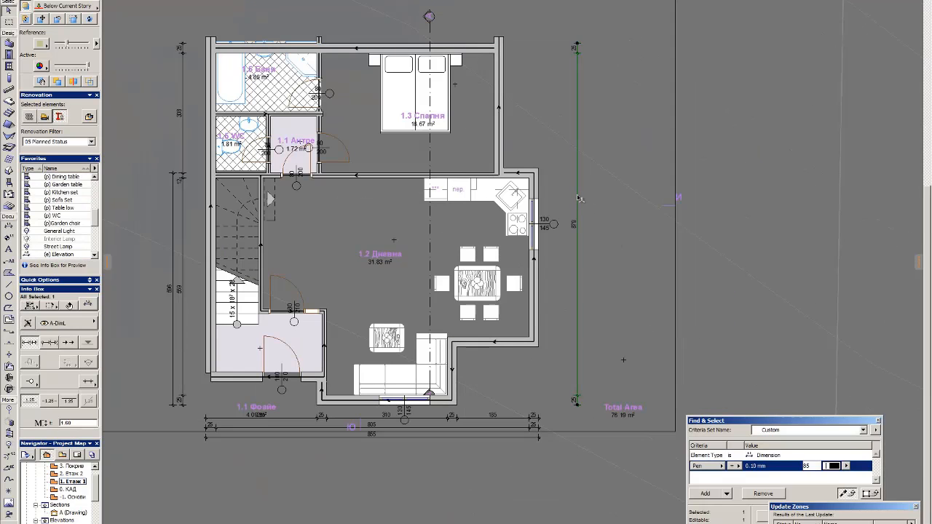
# Step: Add dimension points at the faces of the projecting walls to the vertical chain along the house's east side
pyautogui.keyDown('ctrl'); pyautogui.click(508, 337); pyautogui.keyUp('ctrl')
pyautogui.keyDown('ctrl'); pyautogui.click(508, 347); pyautogui.keyUp('ctrl')
pyautogui.scroll(2, 598, 313)
pyautogui.press('Escape')
pyautogui.press('Escape')
pyautogui.scroll(-4, 574, 181)
pyautogui.moveTo(407, 77); pyautogui.dragTo(370, 179, button='middle')
pyautogui.scroll(3, 371, 179)
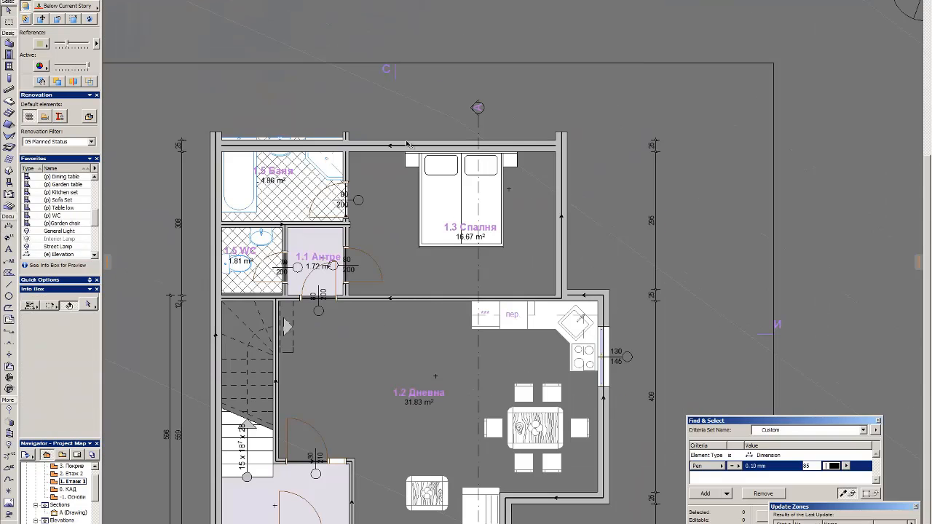
# Step: Move the north exterior wall about 15 cm north and add a second, simplified vertical dimension chain along the east side
pyautogui.click(397, 149)
pyautogui.click(657, 173)
pyautogui.click(667, 170)
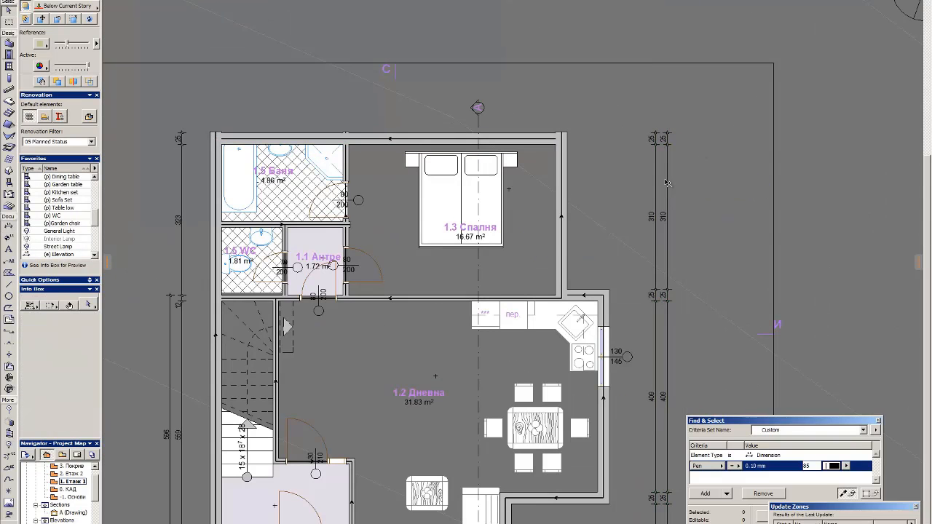
pyautogui.moveTo(664, 451); pyautogui.dragTo(673, 276, button='middle')
pyautogui.scroll(1, 673, 276)
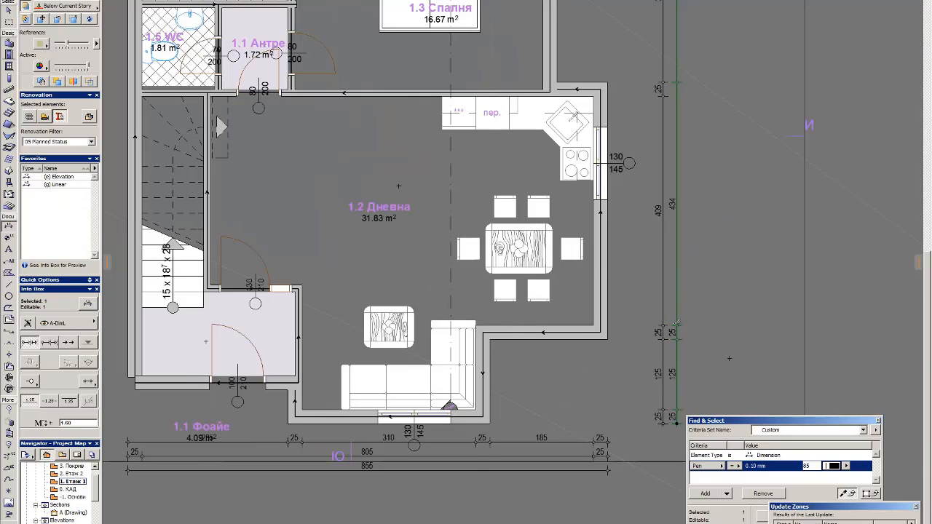
pyautogui.scroll(-4, 625, 426)
pyautogui.press('Escape')
pyautogui.scroll(3, 416, 185)
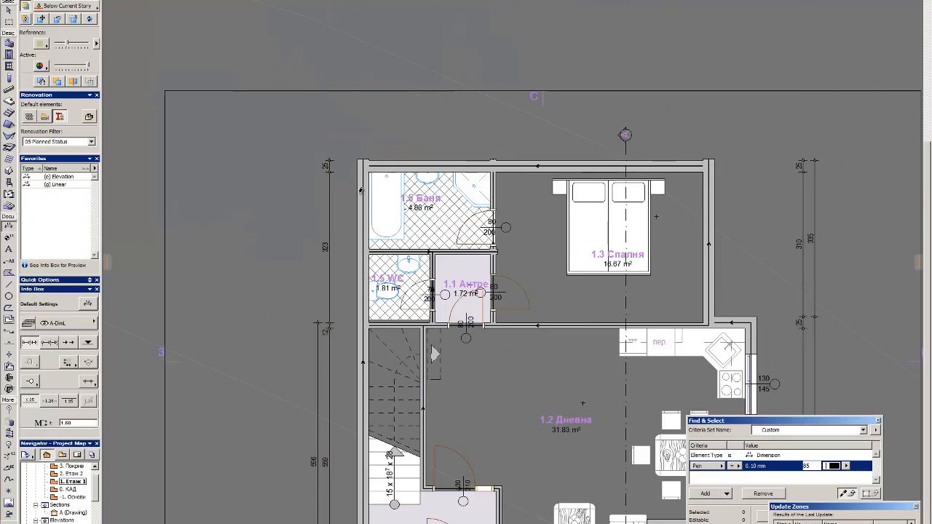
# Step: Place a horizontal dimension chain along the north side, shift it 15 cm toward the house, and add two copies spaced 25 cm apart
pyautogui.keyDown('shift'); pyautogui.click(635, 118); pyautogui.keyUp('shift')
pyautogui.click(664, 118)
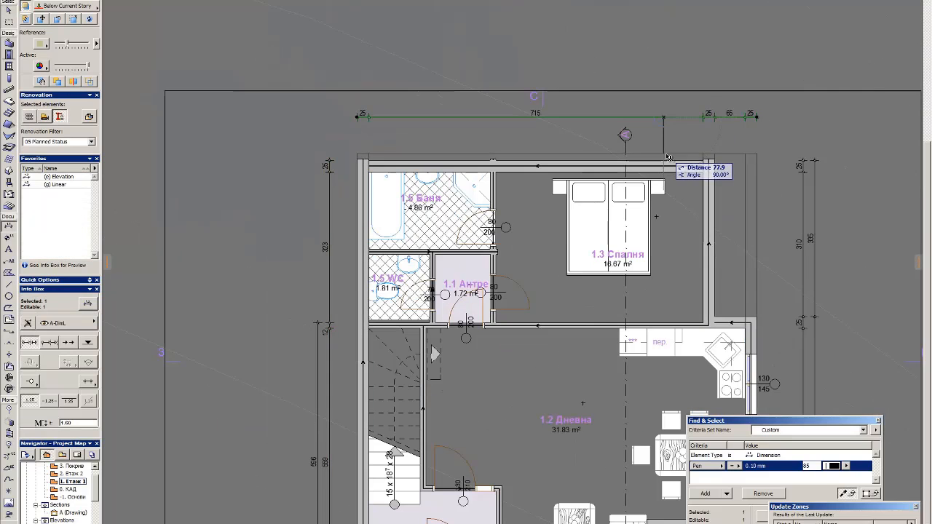
pyautogui.write('15')
pyautogui.press('Return')
pyautogui.click(667, 124)
pyautogui.write('25')
pyautogui.press('Return')
pyautogui.press('Escape')
# Step: Remove the wall-thickness points from the innermost north dimension chain, leaving only the overall segments of the two facade parts
pyautogui.click(369, 124)
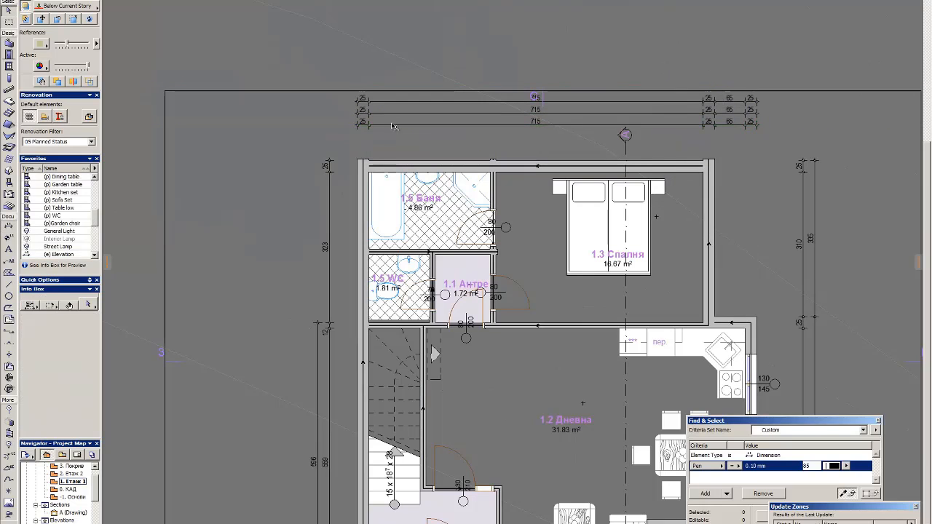
pyautogui.press('Delete')
pyautogui.keyDown('shift'); pyautogui.click(739, 124); pyautogui.keyUp('shift')
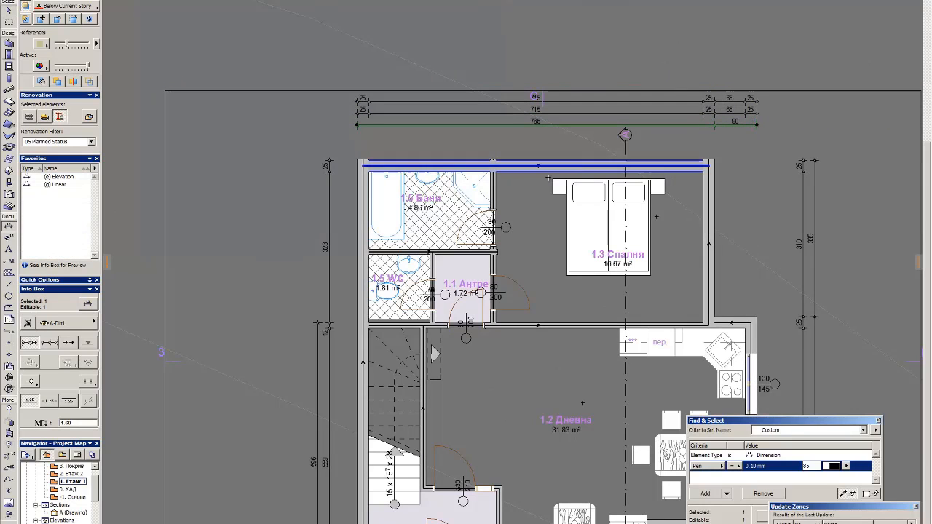
# Step: Trim the adjoining exterior and partition walls to the north exterior wall
pyautogui.click(493, 175)
pyautogui.keyDown('shift'); pyautogui.click(362, 188); pyautogui.keyUp('shift')
pyautogui.scroll(3, 394, 201)
# Step: Move the bathtub, washbasin and shower tray in 1.5 Баня 15 cm south to the inner face of the north wall
pyautogui.click(508, 169)
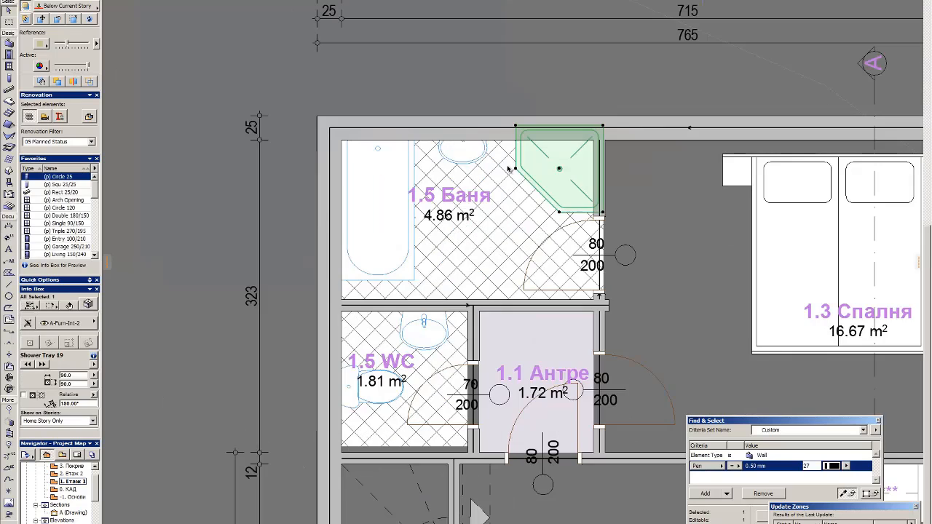
pyautogui.keyDown('shift'); pyautogui.moveTo(335, 85); pyautogui.dragTo(453, 261); pyautogui.keyUp('shift')
pyautogui.hotkey('ctrl', 'd')
pyautogui.click(341, 125)
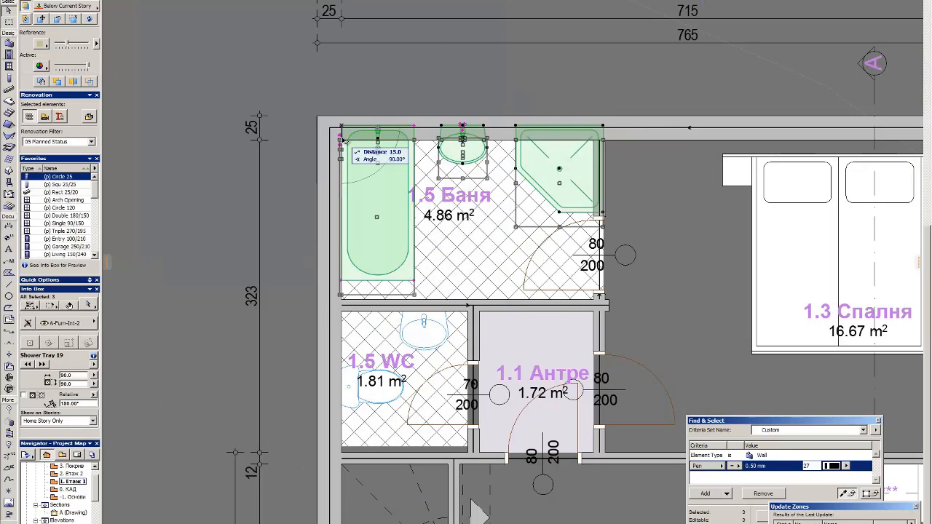
pyautogui.click(342, 140)
pyautogui.press('Escape')
# Step: Mirror the shower tray and washbasin in 1.5 Баня about a vertical axis
pyautogui.click(557, 211)
pyautogui.click(596, 143)
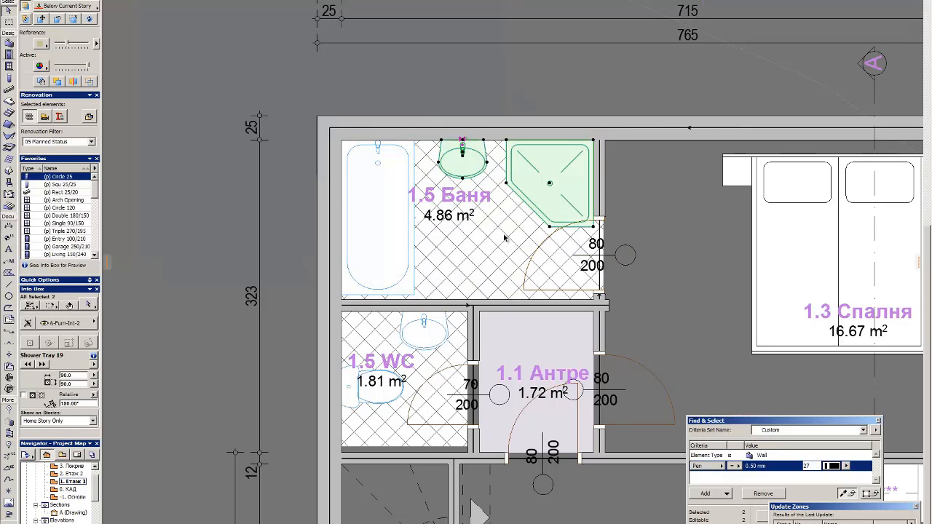
pyautogui.hotkey('ctrl', 'm')
pyautogui.click(519, 169)
pyautogui.click(519, 157)
# Step: Shift the mirrored shower tray and washbasin along the north wall so the tray stands just beside the bathtub
pyautogui.scroll(3, 594, 148)
pyautogui.hotkey('ctrl', 'd')
pyautogui.click(561, 134)
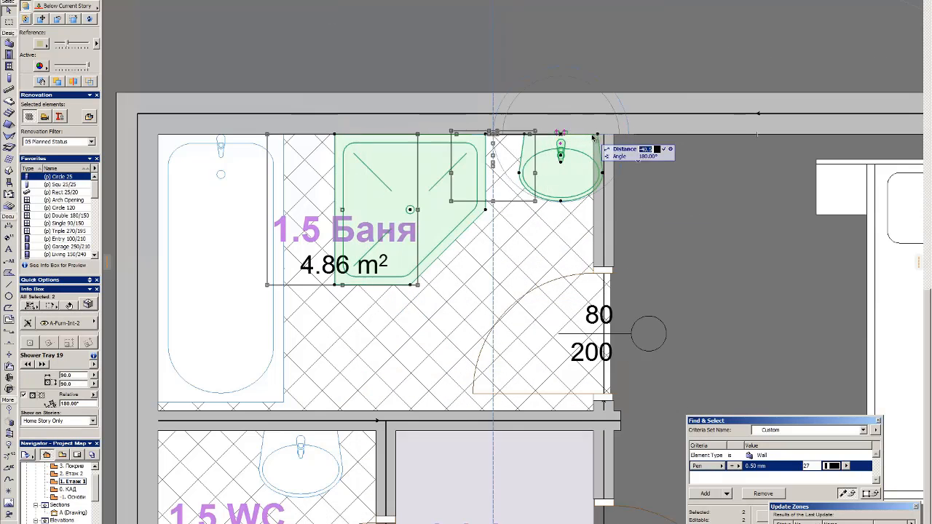
pyautogui.press('Return')
pyautogui.hotkey('ctrl', 'd')
pyautogui.click(489, 69)
pyautogui.click(514, 68)
pyautogui.scroll(-3, 644, 247)
pyautogui.click(482, 251)
pyautogui.press('Escape')
pyautogui.scroll(1, 367, 350)
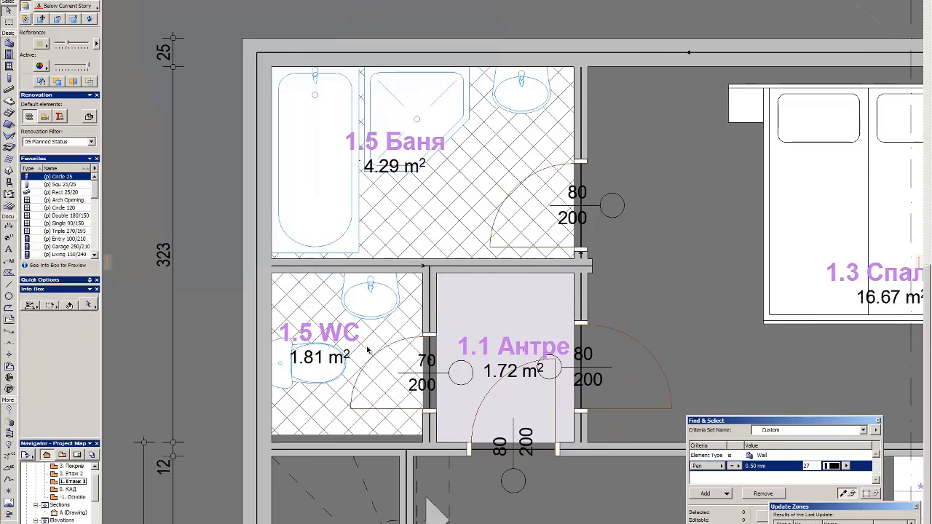
# Step: Move the double bed in 1.3 Спалня north so its headboard meets the inner face of the north wall
pyautogui.scroll(-5, 367, 351)
pyautogui.scroll(2, 576, 275)
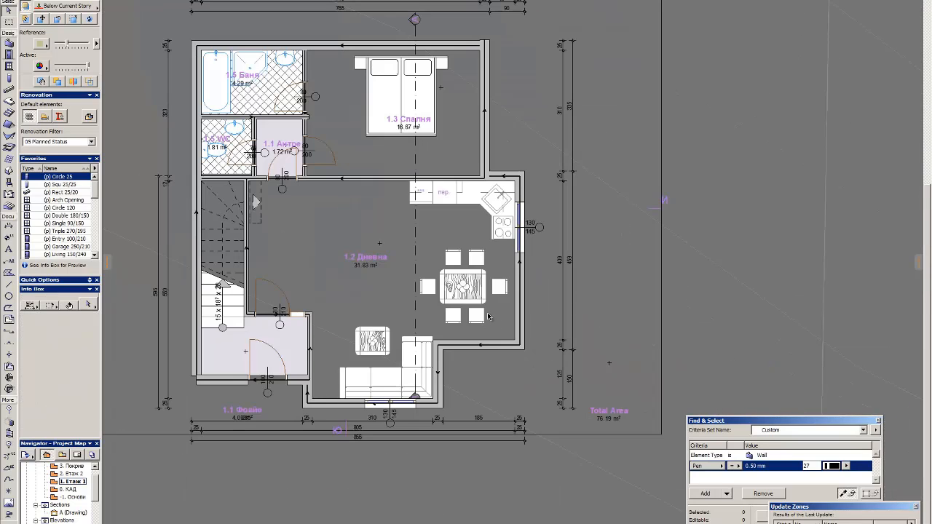
pyautogui.scroll(3, 415, 31)
pyautogui.click(470, 75)
pyautogui.scroll(5, 470, 74)
pyautogui.hotkey('ctrl', 'd')
pyautogui.click(469, 74)
pyautogui.click(469, 47)
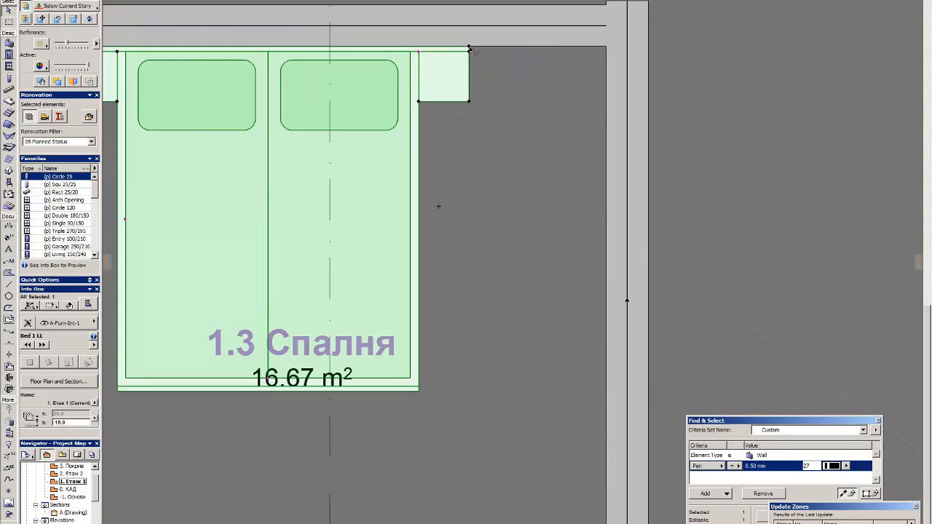
pyautogui.hotkey('ctrl', 'd')
pyautogui.click(469, 48)
pyautogui.press('Escape')
pyautogui.click(472, 36)
pyautogui.press('Escape')
pyautogui.scroll(-5, 673, 93)
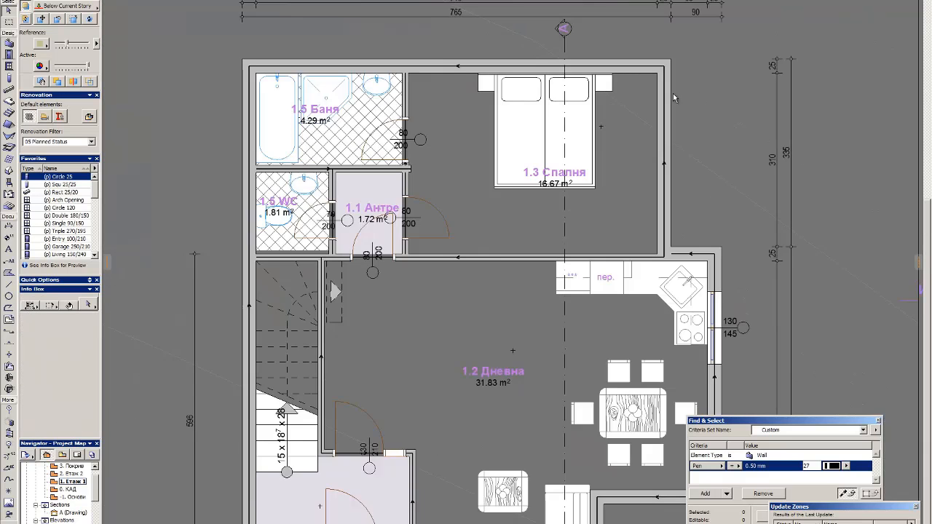
# Step: On story 2. Етаж 2, move the north exterior walls south until the bathroom wall aligns with the lower story's north wall
pyautogui.hotkey('ctrl', 'Up')
pyautogui.scroll(3, 391, 51)
pyautogui.scroll(-4, 394, 102)
pyautogui.moveTo(250, 69); pyautogui.dragTo(691, 104)
pyautogui.scroll(4, 464, 92)
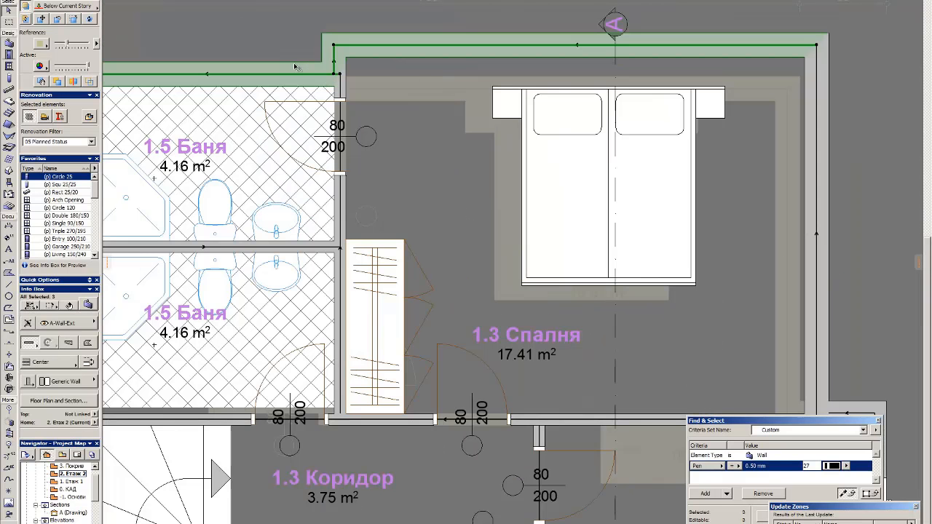
pyautogui.hotkey('ctrl', 'd')
pyautogui.click(294, 62)
pyautogui.click(353, 89)
pyautogui.press('Escape')
pyautogui.click(340, 246)
pyautogui.press('Escape')
pyautogui.scroll(-2, 395, 121)
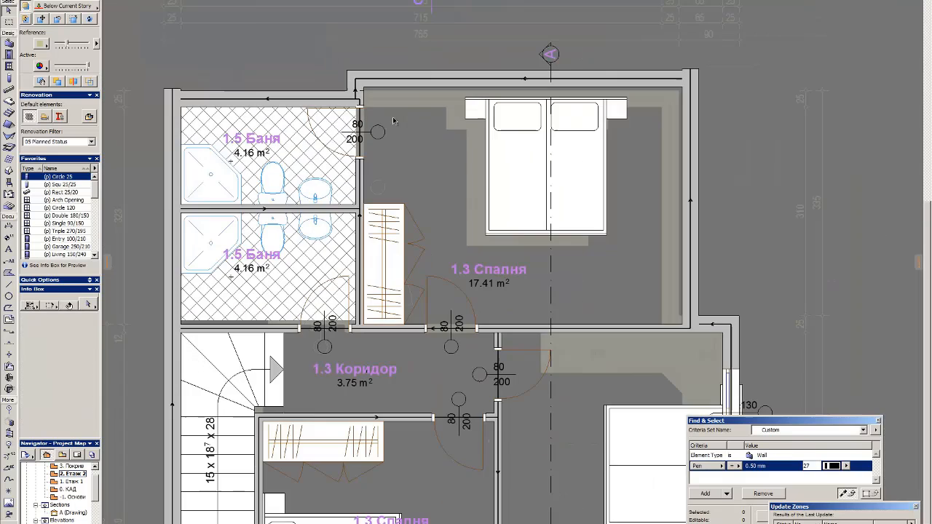
# Step: Make the fills transparent and move the partition between the two bathrooms south against the corridor wall
pyautogui.click(337, 209)
pyautogui.click(89, 82)
pyautogui.scroll(4, 263, 235)
pyautogui.hotkey('ctrl', 'd')
pyautogui.click(427, 181)
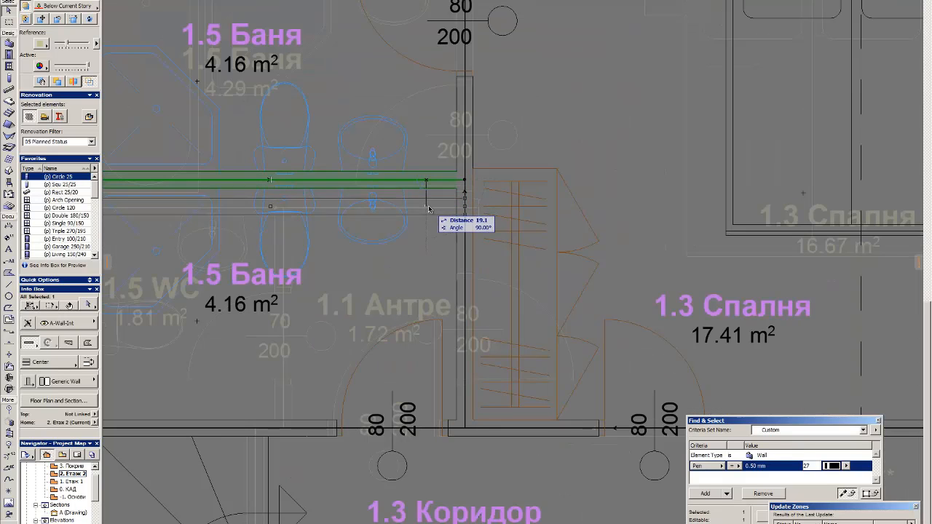
pyautogui.click(333, 421)
pyautogui.scroll(-4, 333, 421)
pyautogui.scroll(4, 312, 381)
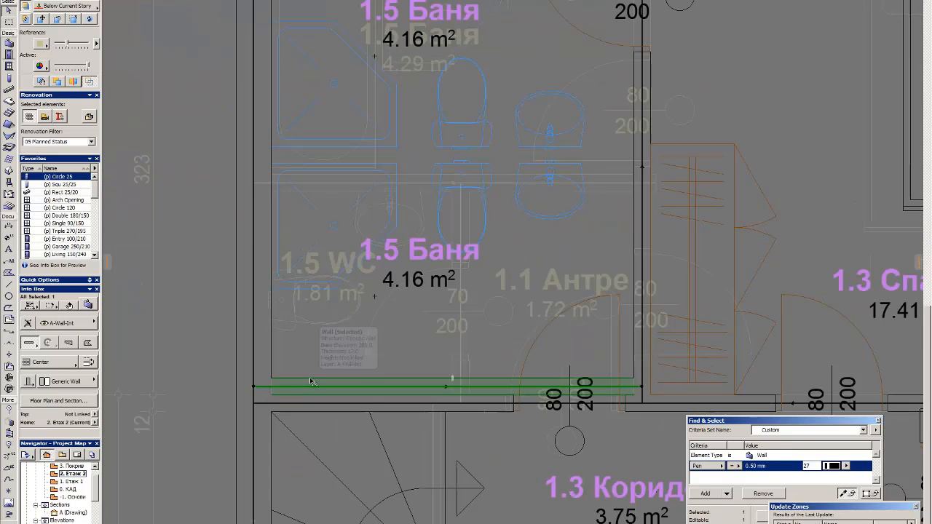
# Step: Move the bathroom partition north to midway between the corridor wall and the north exterior wall
pyautogui.click(473, 295)
pyautogui.click(529, 273)
pyautogui.scroll(-3, 337, 358)
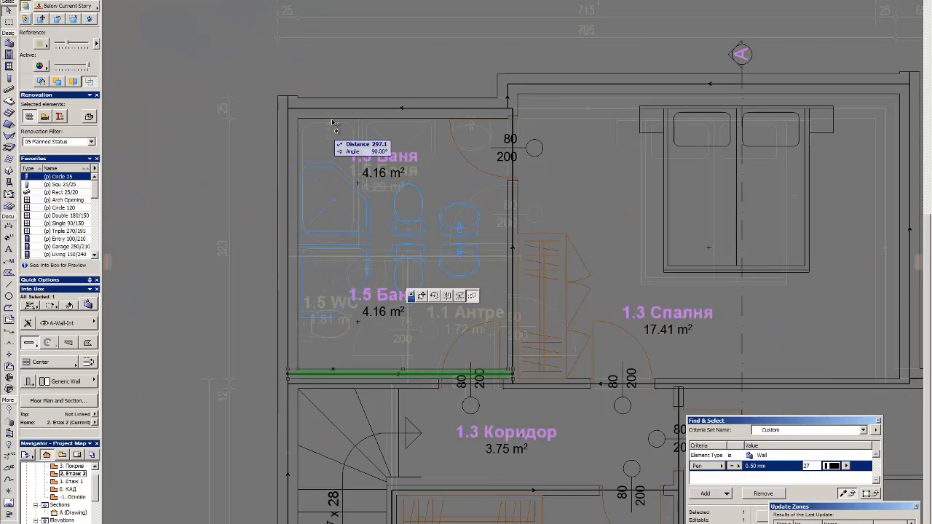
pyautogui.click(319, 119)
pyautogui.press('Escape')
# Step: Select the six bathroom fixtures and move them south to line up with the relocated partition
pyautogui.scroll(2, 308, 257)
pyautogui.hotkey('ctrl', 'a')
pyautogui.scroll(3, 612, 306)
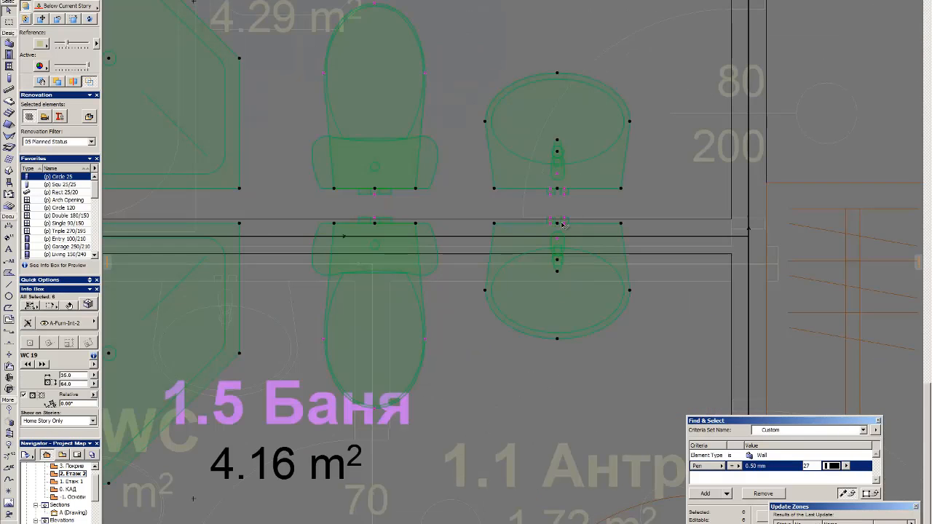
pyautogui.scroll(2, 559, 211)
pyautogui.moveTo(559, 211); pyautogui.dragTo(560, 223)
pyautogui.scroll(-5, 553, 277)
pyautogui.press('Escape')
# Step: Trim the upper story's west exterior wall to the relocated north wall of the bathrooms
pyautogui.keyDown('shift'); pyautogui.click(433, 150); pyautogui.keyUp('shift')
pyautogui.keyDown('shift'); pyautogui.click(384, 167); pyautogui.keyUp('shift')
pyautogui.press('Escape')
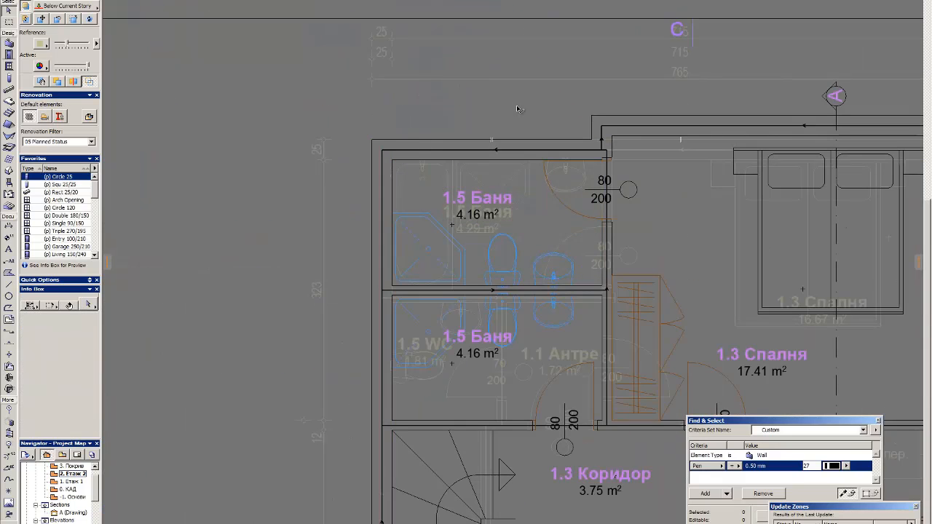
# Step: Move the door between the north bathroom and 1.3 Спалня slightly south, clear of the north wall
pyautogui.click(610, 159)
pyautogui.moveTo(611, 158); pyautogui.dragTo(610, 177)
pyautogui.scroll(3, 635, 179)
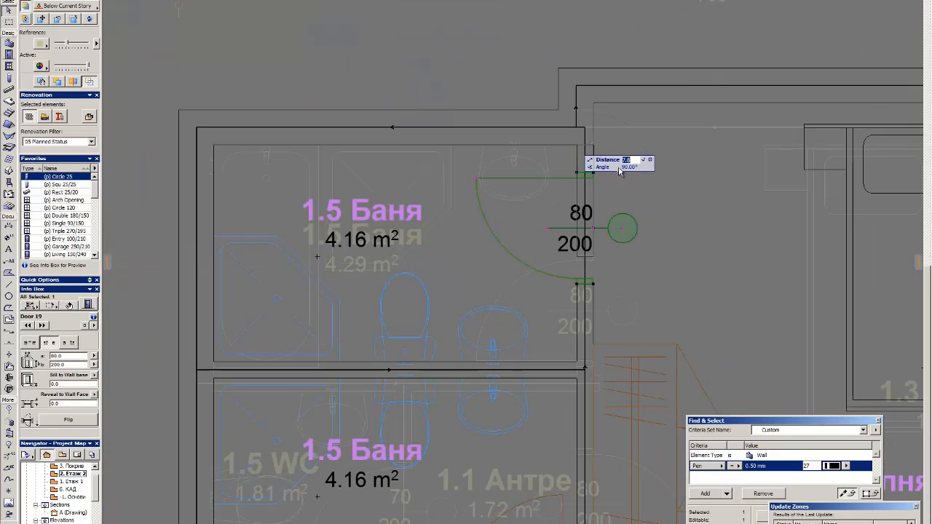
pyautogui.click(619, 171)
# Step: Update the zones of the two 1.5 Баня rooms and the north 1.3 Спалня to match the relocated walls
pyautogui.click(389, 185)
pyautogui.press('Escape')
pyautogui.scroll(-2, 389, 185)
pyautogui.click(389, 411)
pyautogui.press('Escape')
pyautogui.scroll(-4, 409, 152)
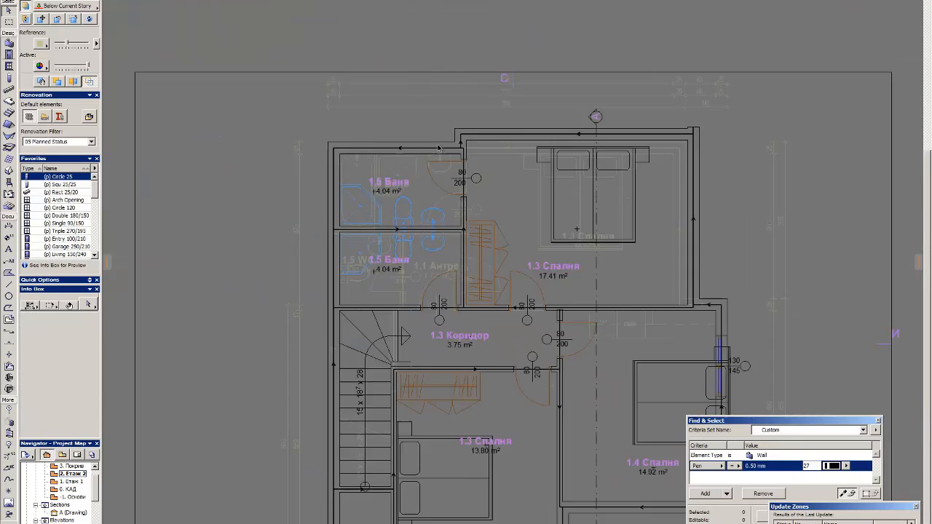
pyautogui.scroll(3, 705, 185)
pyautogui.click(445, 326)
pyautogui.press('Escape')
# Step: Move the double bed in the upper story's north bedroom against the inner face of the north wall
pyautogui.scroll(-5, 647, 152)
pyautogui.scroll(8, 568, 58)
pyautogui.click(450, 187)
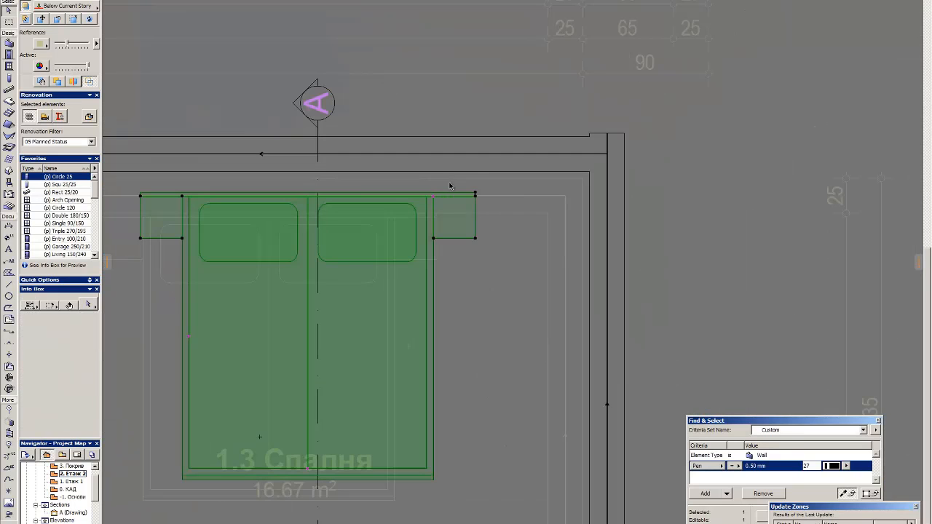
pyautogui.press('Escape')
pyautogui.scroll(-5, 635, 260)
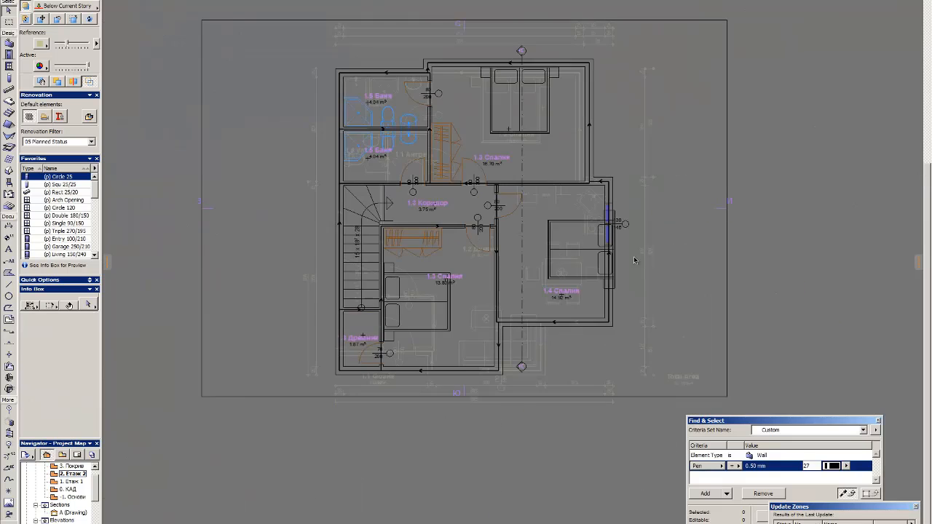
# Step: Move the double bed in 1.4 Спалня west, clear of the east exterior wall
pyautogui.scroll(4, 636, 260)
pyautogui.click(545, 274)
pyautogui.moveTo(545, 275); pyautogui.dragTo(498, 288)
pyautogui.press('Escape')
pyautogui.scroll(-4, 637, 260)
pyautogui.scroll(3, 636, 260)
# Step: Update the 1.4 Спалня zone to its current walls and check its south exterior wall
pyautogui.click(515, 311)
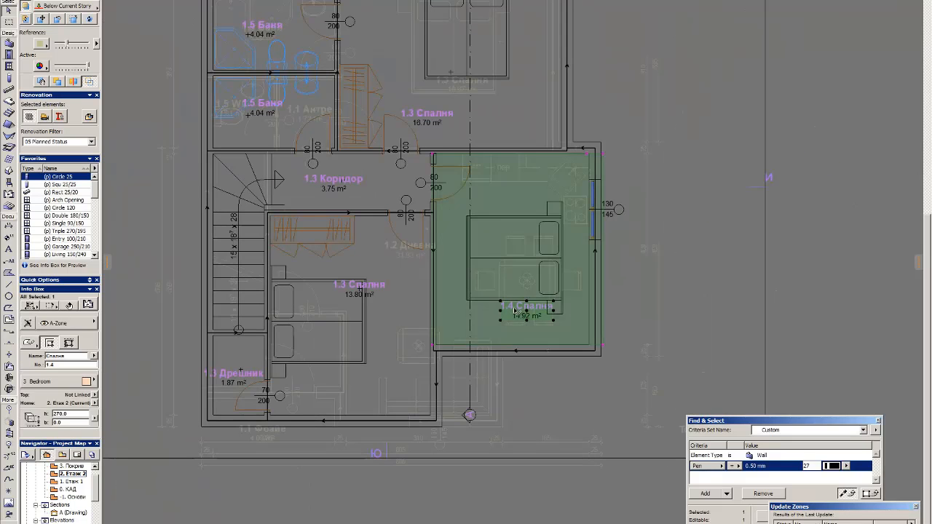
pyautogui.press('Escape')
pyautogui.scroll(2, 607, 370)
pyautogui.click(447, 343)
pyautogui.press('Escape')
pyautogui.click(446, 347)
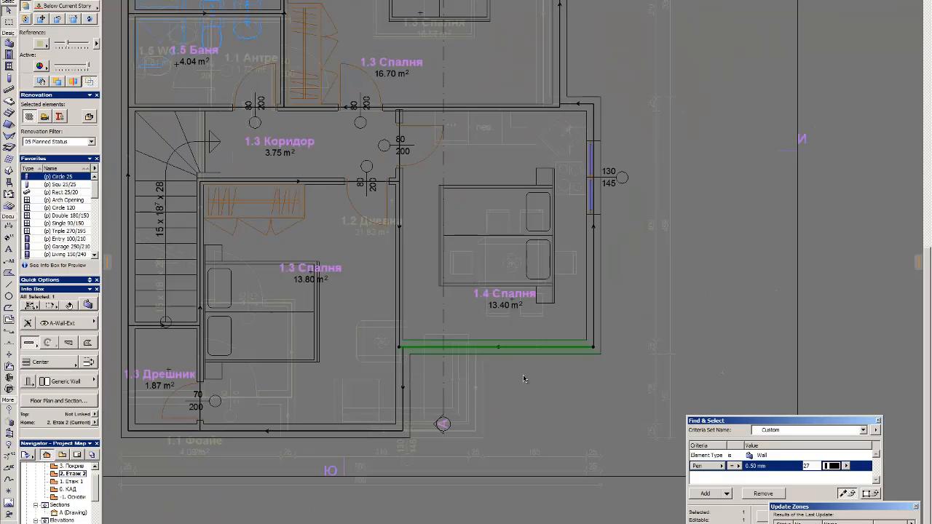
pyautogui.press('Escape')
pyautogui.scroll(-2, 551, 272)
pyautogui.scroll(2, 406, 355)
pyautogui.scroll(-2, 408, 322)
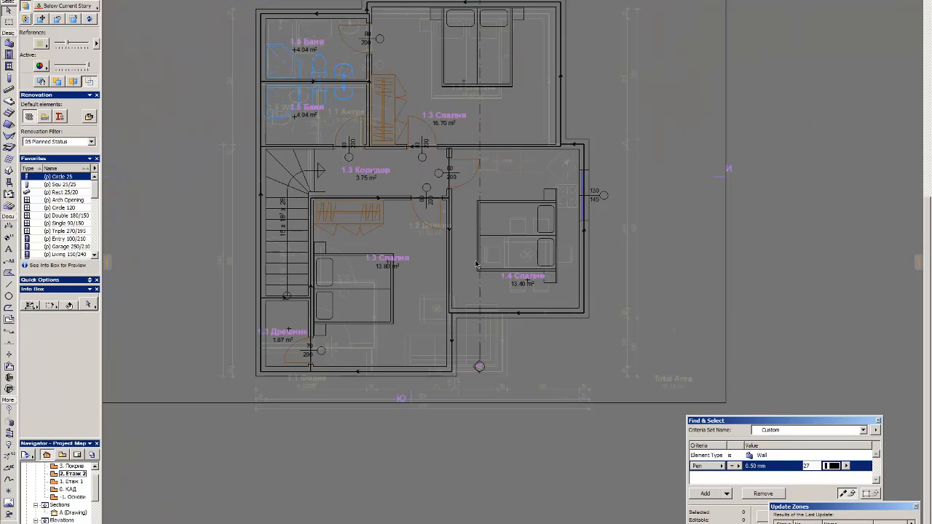
# Step: On story 1. Етаж 1, move the dining table with its six chairs to the west part of 1.2 Дневна and rotate the set 90°
pyautogui.hotkey('ctrl', 'Down')
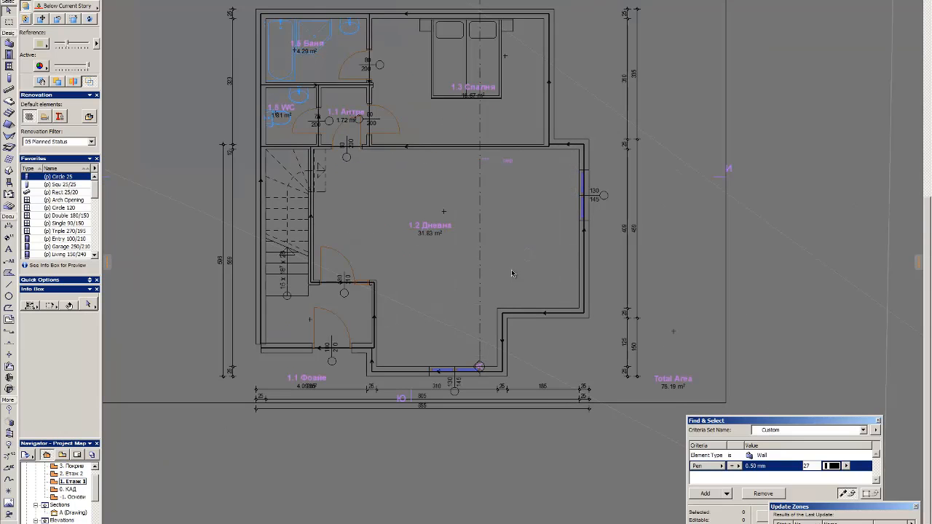
pyautogui.moveTo(504, 221); pyautogui.dragTo(480, 214)
pyautogui.hotkey('ctrl', 'd')
pyautogui.click(557, 262)
pyautogui.click(450, 204)
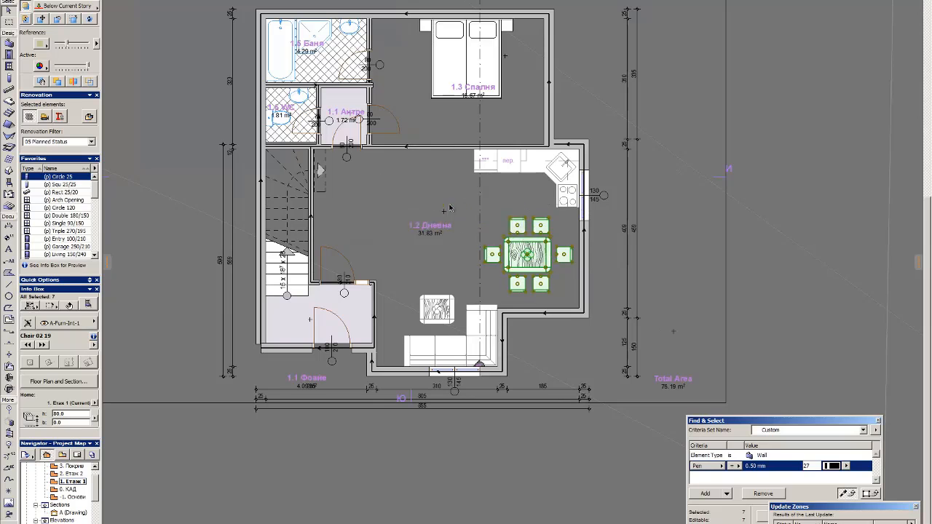
pyautogui.hotkey('ctrl', 'e')
pyautogui.click(418, 201)
pyautogui.click(446, 191)
pyautogui.press('Escape')
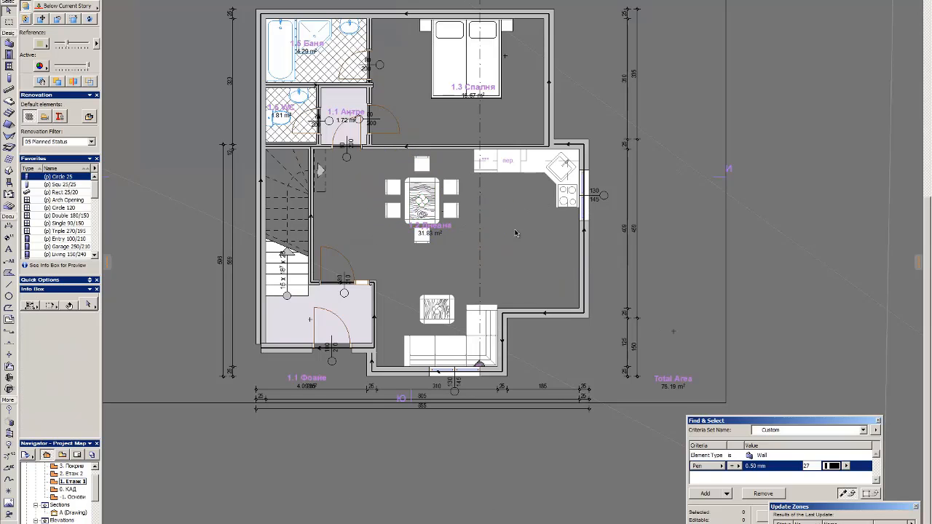
# Step: Try moving the south exterior wall of the dining area north and undo the change
pyautogui.click(534, 310)
pyautogui.hotkey('ctrl', 'd')
pyautogui.click(549, 306)
pyautogui.click(564, 283)
pyautogui.press('Escape')
pyautogui.click(544, 290)
pyautogui.keyDown('shift'); pyautogui.click(584, 269); pyautogui.keyUp('shift')
pyautogui.hotkey('ctrl', 'z')
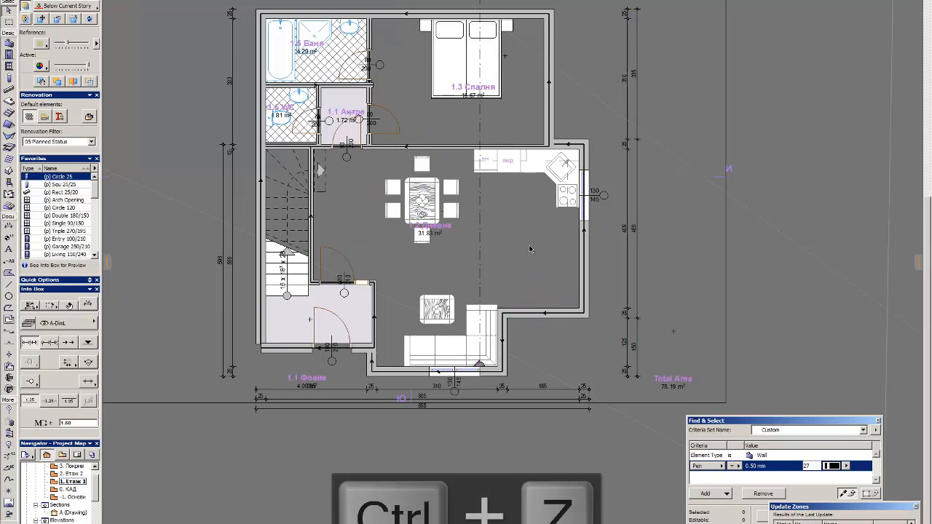
# Step: Move the dining table and chairs back to the southeast part of 1.2 Дневна and rotate the set to its original orientation
pyautogui.click(423, 200)
pyautogui.hotkey('ctrl', 'd')
pyautogui.click(423, 201)
pyautogui.click(519, 260)
pyautogui.hotkey('ctrl', 'e')
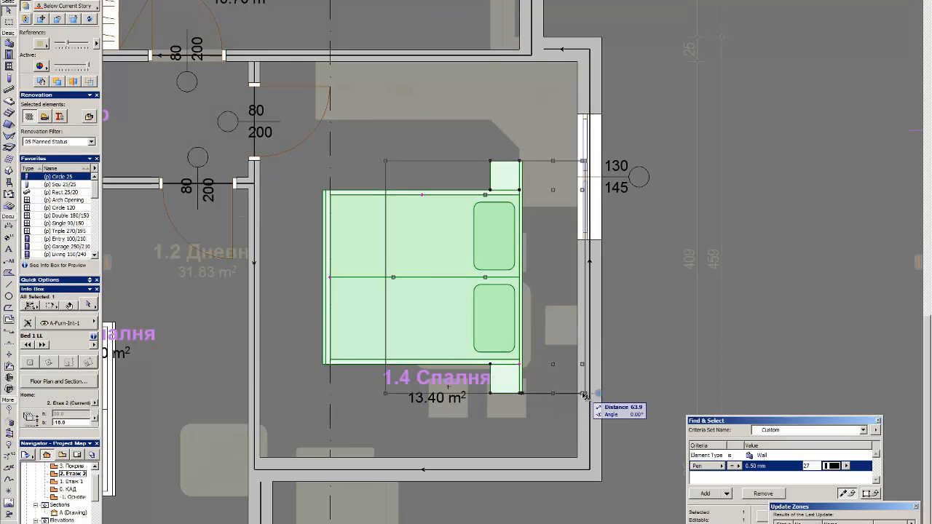
# Step: On story 2. Етаж 2, move the double bed in 1.4 Спалня east so its headboard meets the east exterior wall
pyautogui.click(584, 396)
pyautogui.press('Escape')
pyautogui.scroll(-3, 596, 260)
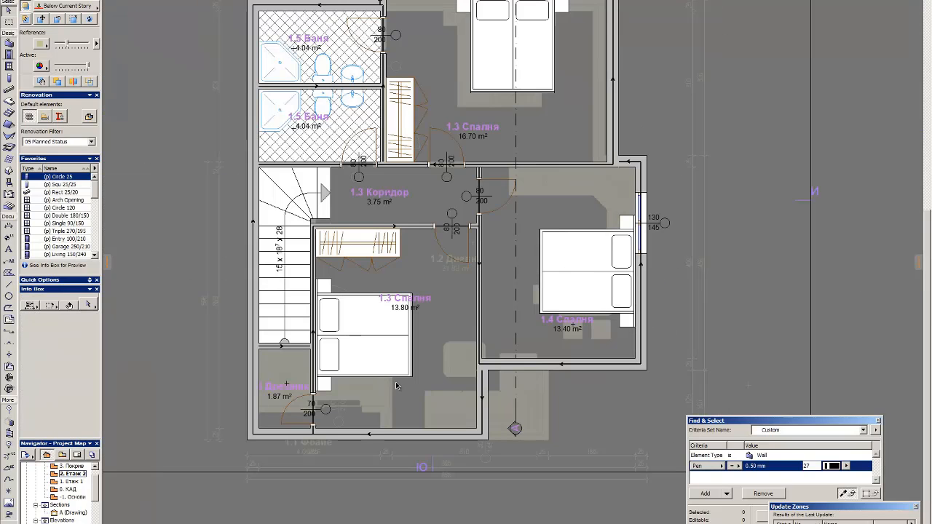
# Step: Move the partition between 1.3 Спалня and 1.4 Спалня west, together with the short exterior wall south of it
pyautogui.click(437, 312)
pyautogui.click(510, 320)
pyautogui.click(479, 315)
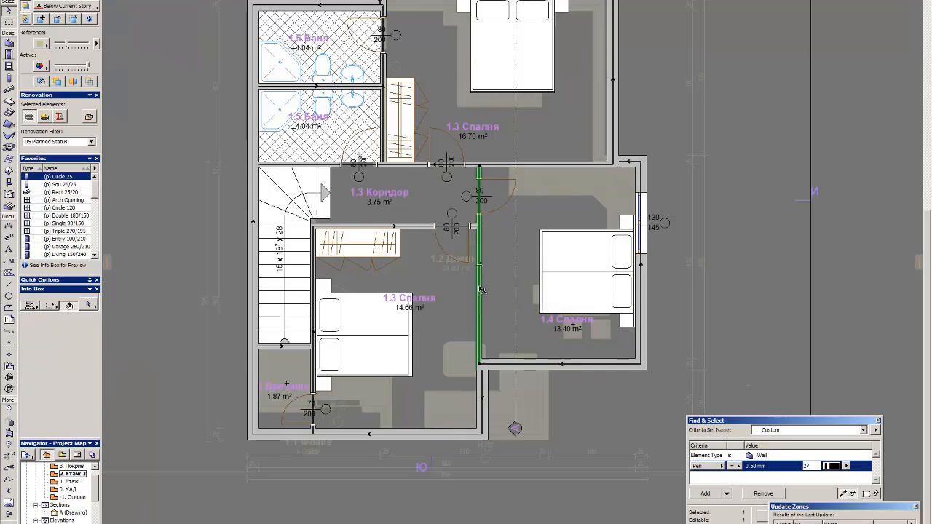
pyautogui.keyDown('shift'); pyautogui.click(482, 394); pyautogui.keyUp('shift')
pyautogui.hotkey('ctrl', 'd')
pyautogui.click(433, 319)
pyautogui.click(449, 321)
pyautogui.scroll(-2, 459, 286)
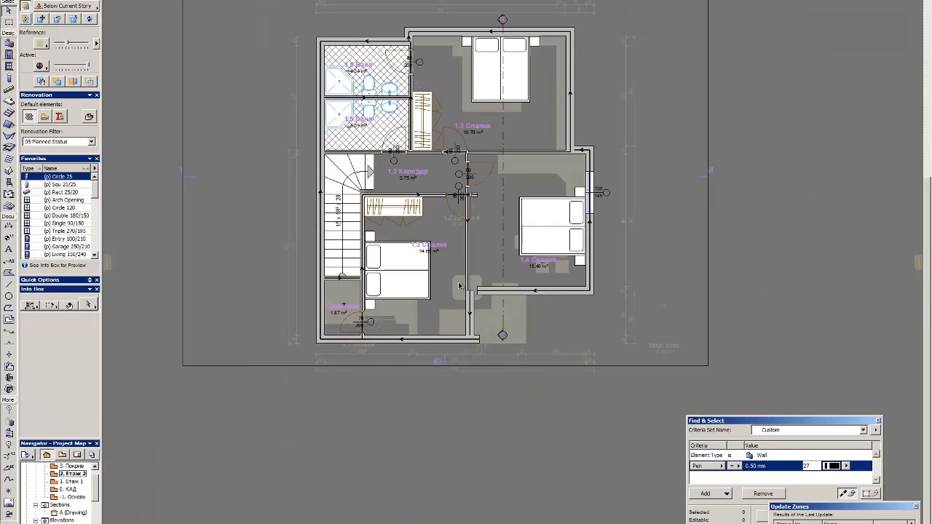
# Step: Dimension the overall south side of story 2 with settings picked up from a story 1 dimension, and place the chain south of the house
pyautogui.hotkey('ctrl', 'Down')
pyautogui.keyDown('alt'); pyautogui.click(632, 210); pyautogui.keyUp('alt')
pyautogui.hotkey('ctrl', 'Up')
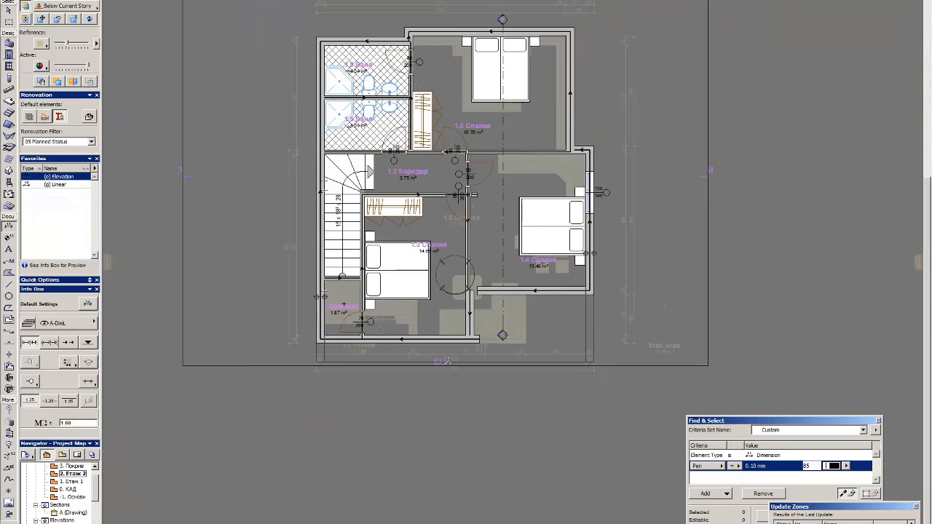
pyautogui.scroll(3, 447, 360)
pyautogui.keyDown('shift'); pyautogui.click(462, 302); pyautogui.keyUp('shift')
pyautogui.hotkey('ctrl', 'd')
pyautogui.click(464, 306)
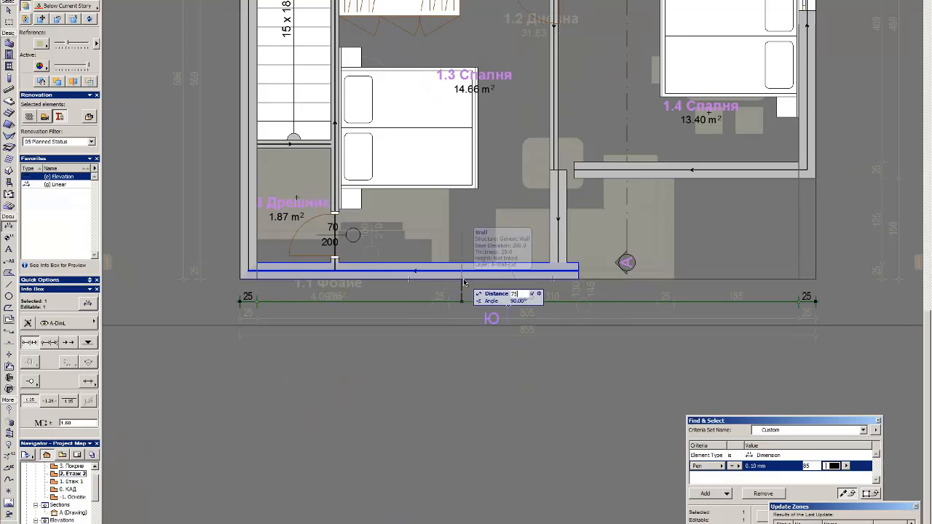
pyautogui.click(455, 335)
# Step: Copy the south dimension chain and add the wardrobe partition and the short exterior wall to the middle chain
pyautogui.hotkey('ctrl', 'shift', 'd')
pyautogui.click(455, 336)
pyautogui.click(461, 385)
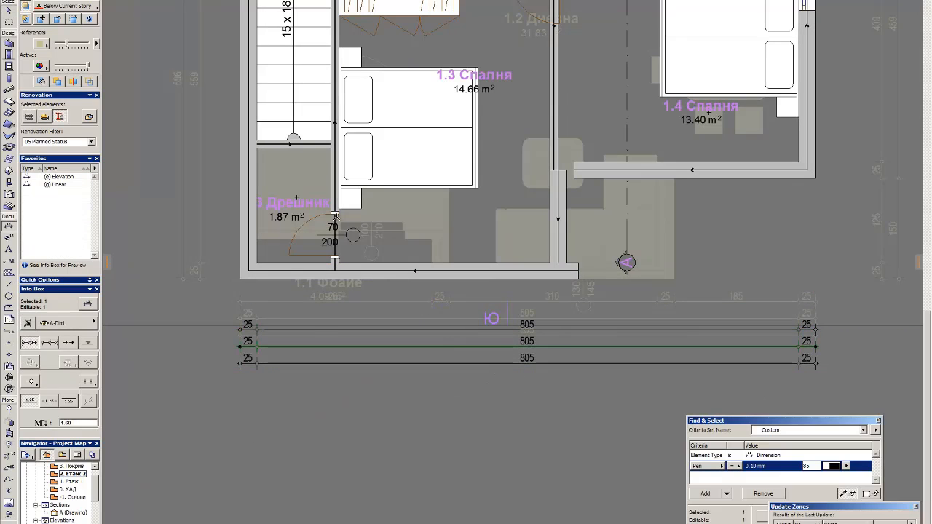
pyautogui.click(556, 202)
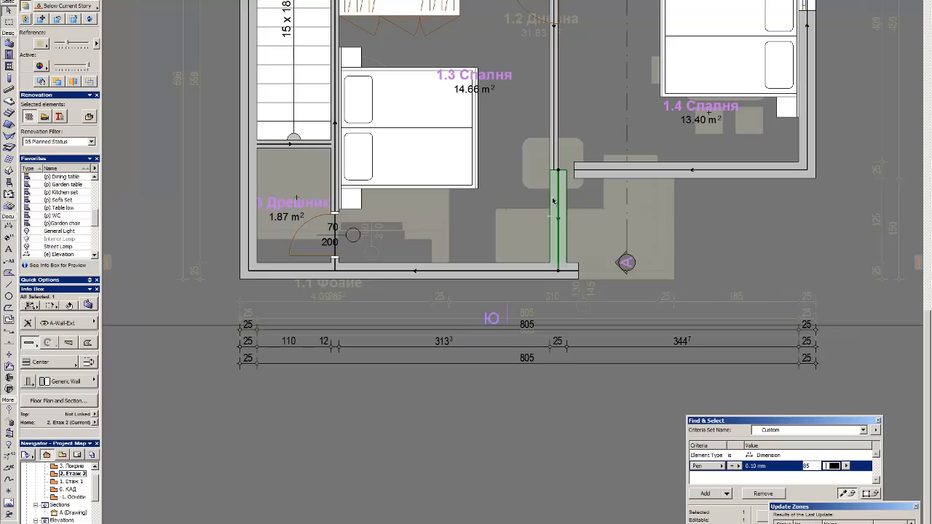
# Step: Reposition the short exterior wall of 1.3 Спалня 315 cm east of the wardrobe partition
pyautogui.scroll(2, 326, 196)
pyautogui.click(357, 212)
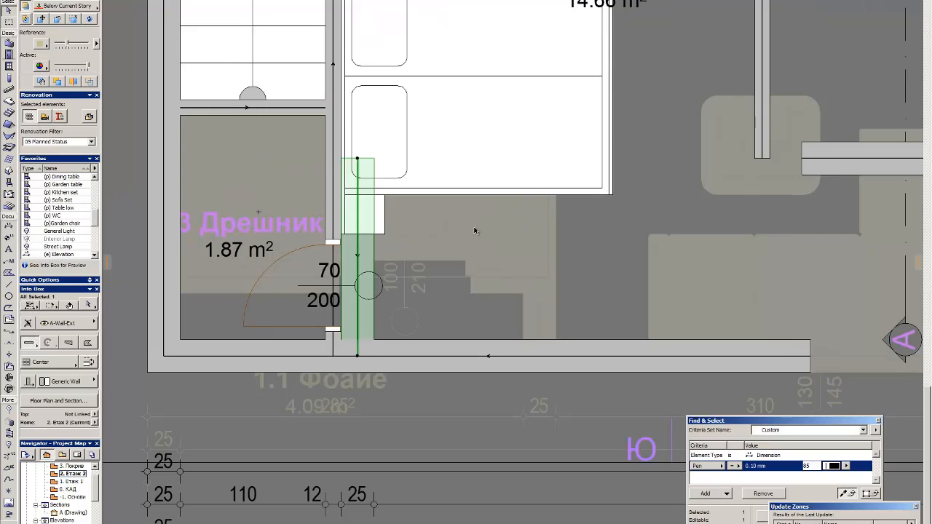
pyautogui.press('Return')
pyautogui.scroll(-5, 478, 267)
pyautogui.scroll(7, 579, 203)
# Step: Align the west face of the partition between 1.3 Спалня and 1.4 Спалня with the short exterior wall
pyautogui.click(549, 301)
pyautogui.scroll(1, 550, 297)
pyautogui.hotkey('ctrl', 'd')
pyautogui.click(522, 270)
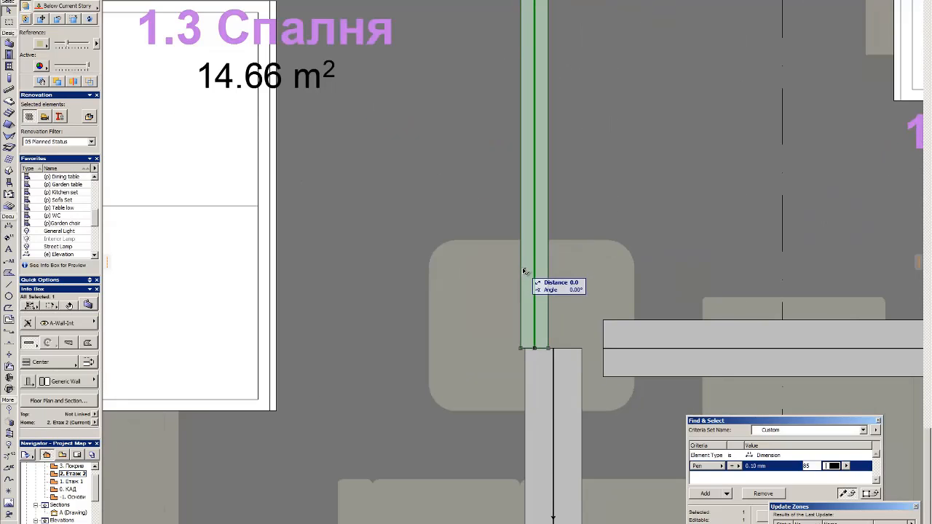
pyautogui.click(525, 349)
pyautogui.press('Escape')
# Step: Extend the south exterior wall of 1.4 Спалня to meet the short exterior wall
pyautogui.scroll(-1, 593, 323)
pyautogui.click(644, 350)
pyautogui.hotkey('ctrl', '-')
pyautogui.click(552, 293)
pyautogui.scroll(-6, 564, 333)
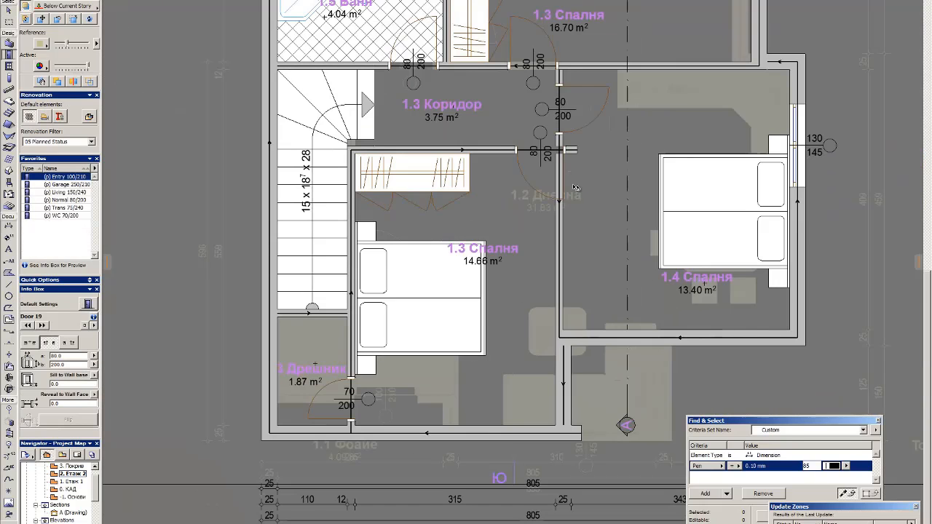
# Step: Trim the corridor wall's overhang past the bedroom partition and move the southwest bedroom's door east toward that partition
pyautogui.keyDown('shift'); pyautogui.click(569, 150); pyautogui.keyUp('shift')
pyautogui.keyDown('ctrl'); pyautogui.click(558, 179); pyautogui.keyUp('ctrl')
pyautogui.scroll(3, 567, 128)
pyautogui.click(563, 179)
pyautogui.hotkey('ctrl', 'd')
pyautogui.click(564, 180)
pyautogui.click(507, 180)
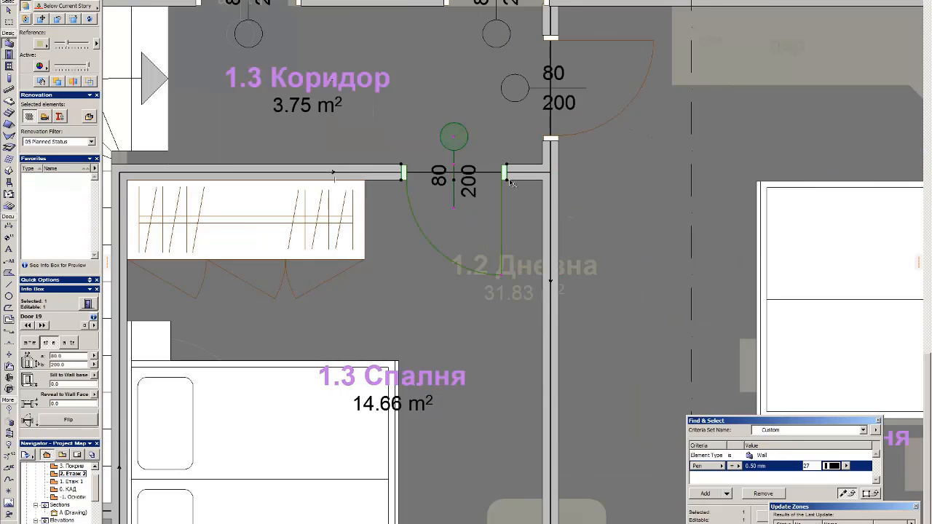
pyautogui.click(546, 184)
pyautogui.press('Escape')
# Step: Move the north bedroom's corridor door east to line up with the southwest bedroom's door
pyautogui.click(558, 34)
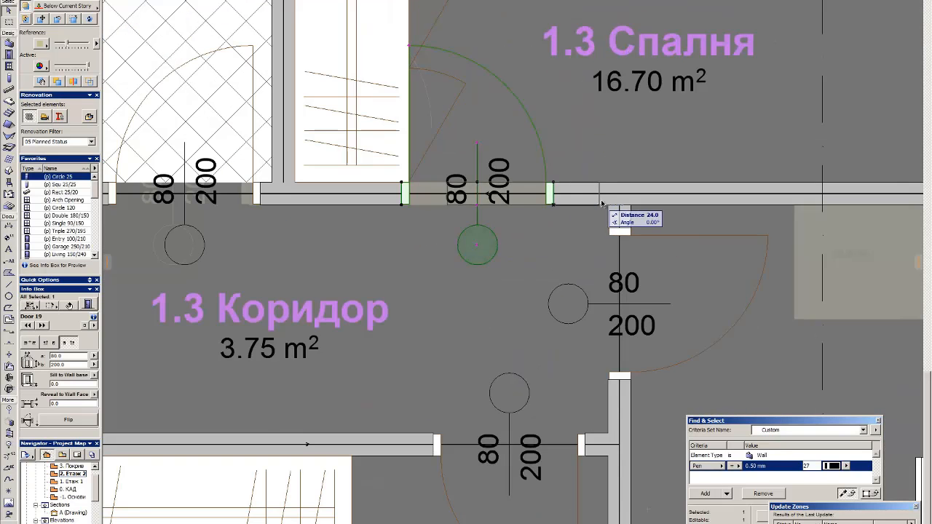
pyautogui.click(585, 204)
pyautogui.click(629, 130)
pyautogui.scroll(-4, 559, 177)
pyautogui.press('Escape')
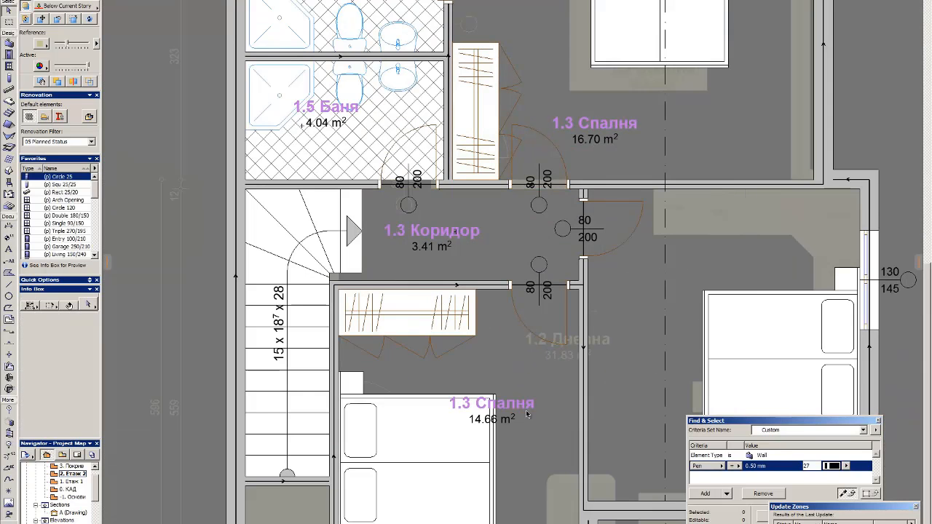
# Step: On story 1. Етаж 1, delete the Total Area zone and recreate it with the same settings along the current exterior outline
pyautogui.moveTo(535, 383); pyautogui.dragTo(443, 275, button='middle')
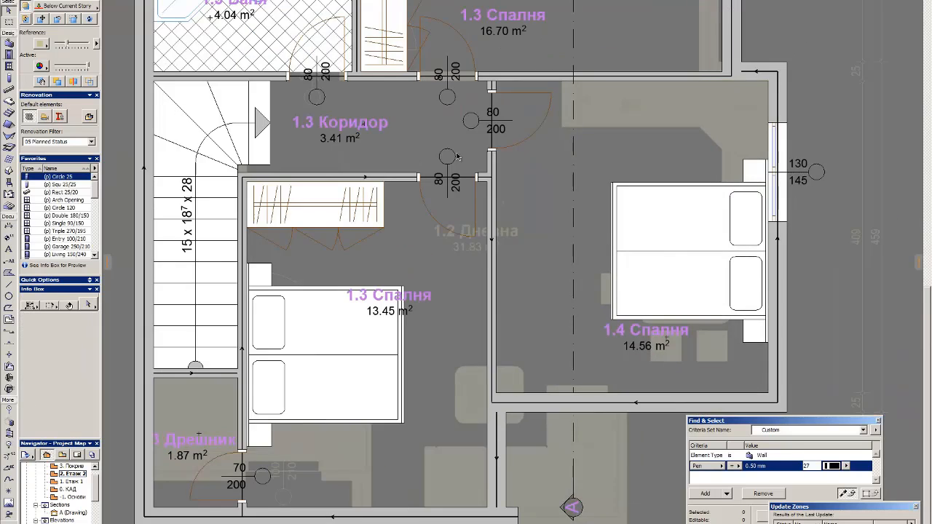
pyautogui.scroll(-3, 457, 156)
pyautogui.hotkey('ctrl', 'Down')
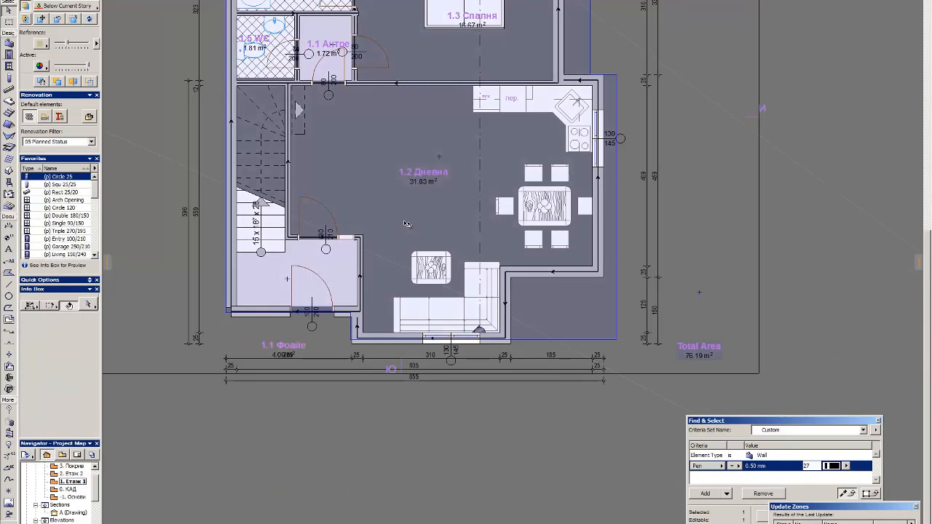
pyautogui.click(700, 349)
pyautogui.keyDown('alt'); pyautogui.click(703, 347); pyautogui.keyUp('alt')
pyautogui.press('Delete')
pyautogui.click(715, 337)
pyautogui.press('Return')
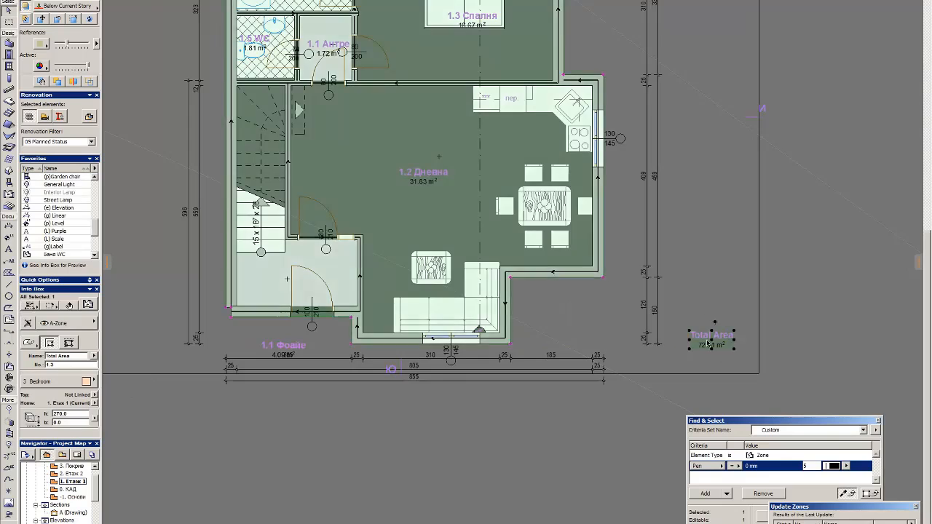
# Step: Draw a rectangular slab of 855 × 794 cm over story 1, from the northwest corner to the dining area's southeast corner
pyautogui.scroll(-2, 719, 437)
pyautogui.scroll(-3, 473, 270)
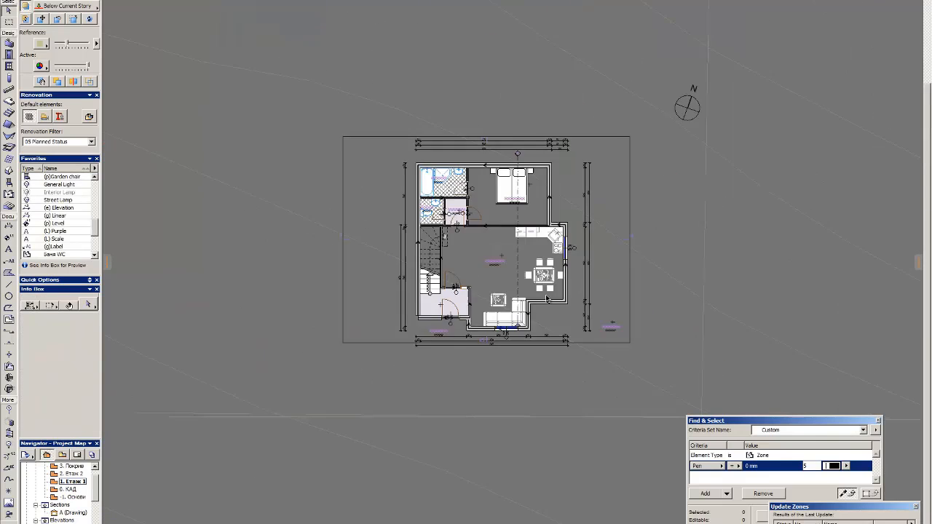
pyautogui.scroll(4, 547, 294)
pyautogui.click(9, 103)
pyautogui.scroll(-2, 483, 309)
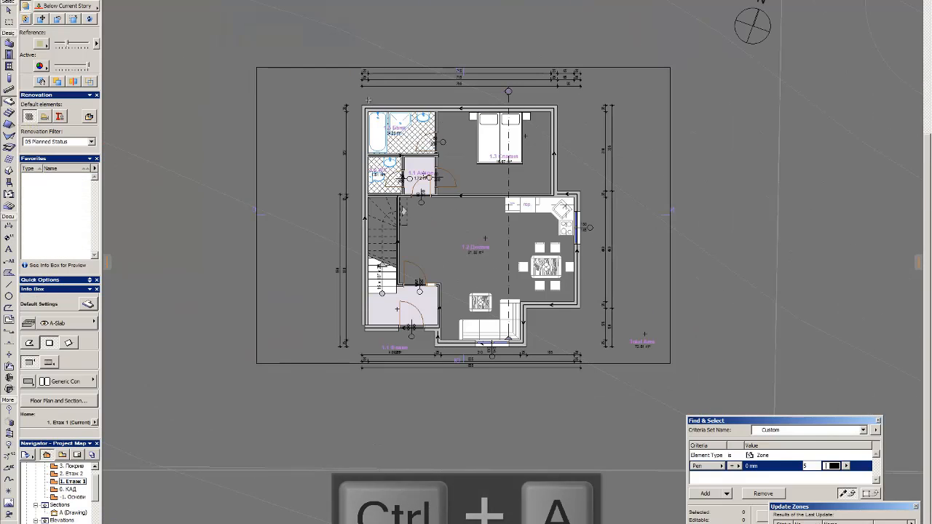
pyautogui.scroll(3, 364, 107)
pyautogui.click(362, 105)
pyautogui.scroll(-3, 393, 137)
pyautogui.scroll(4, 564, 339)
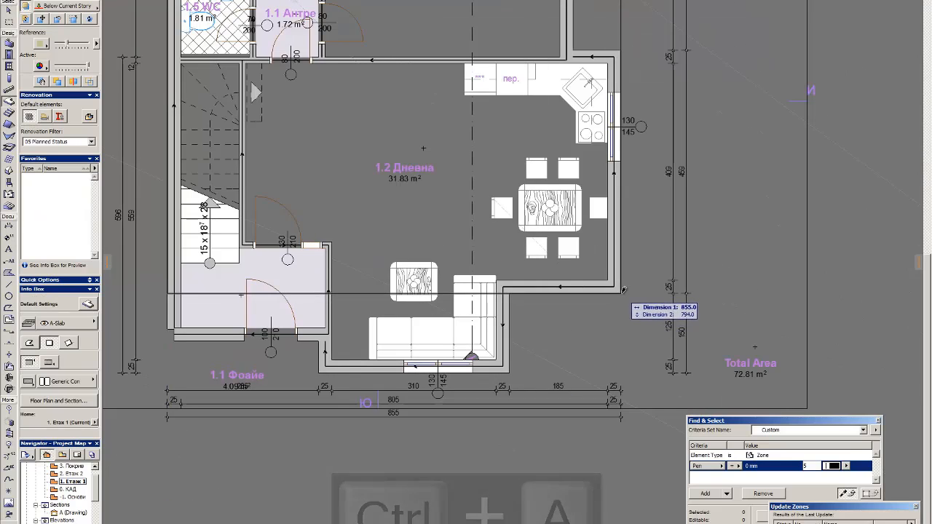
pyautogui.click(619, 293)
# Step: Extend the slab south with a rectangle reaching the outer corner of the living room's sofa bay
pyautogui.keyDown('shift'); pyautogui.click(378, 294); pyautogui.keyUp('shift')
pyautogui.click(377, 293)
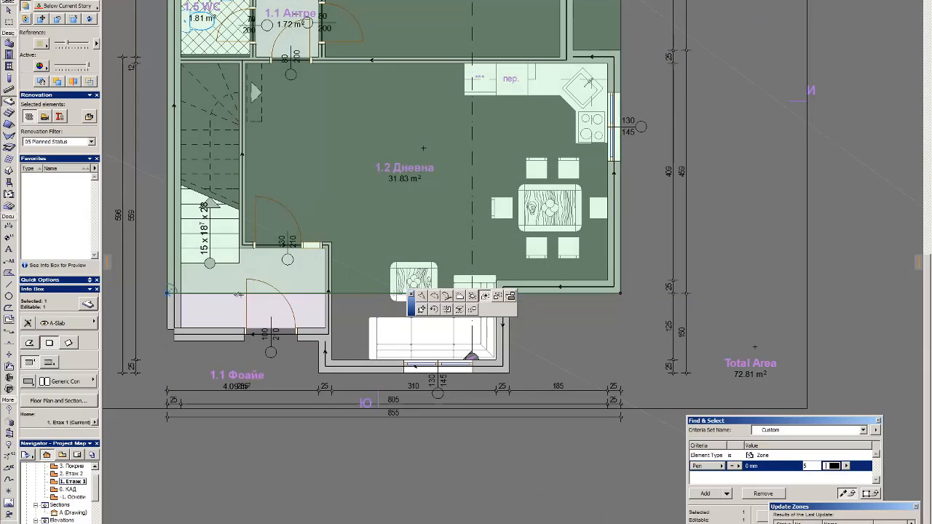
pyautogui.click(509, 373)
# Step: Cut the slab back to the exterior walls at the entrance recess south of 1.1 Фоайе
pyautogui.click(339, 372)
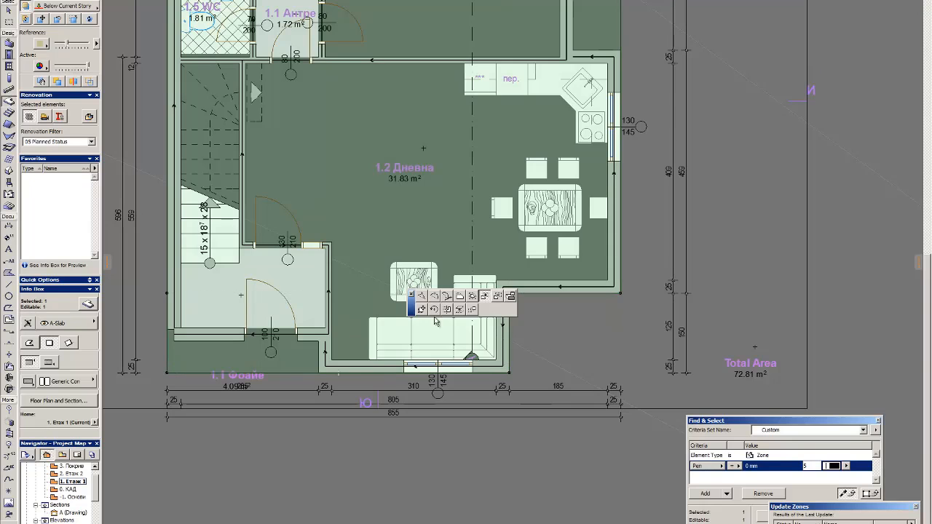
pyautogui.scroll(4, 328, 346)
pyautogui.scroll(-4, 604, 332)
pyautogui.scroll(2, 258, 336)
pyautogui.press('Escape')
pyautogui.press('Escape')
# Step: Join the exterior walls at the foyer's southwest corner and move the 1.1 Фоайе zone label inside the room
pyautogui.keyDown('shift'); pyautogui.click(386, 323); pyautogui.keyUp('shift')
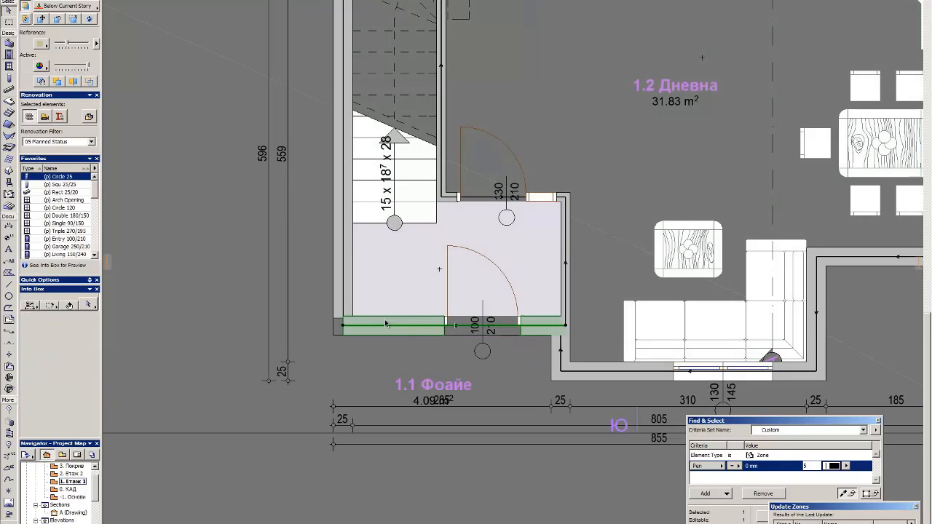
pyautogui.press('Escape')
pyautogui.scroll(-4, 422, 272)
pyautogui.scroll(2, 570, 251)
pyautogui.click(337, 398)
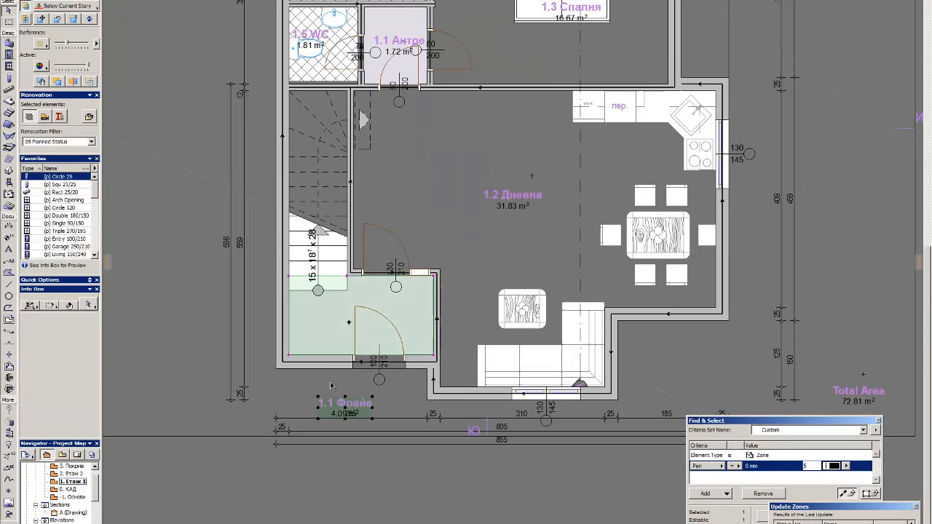
pyautogui.click(345, 398)
pyautogui.click(388, 323)
# Step: Cut the 90 cm wide northeast corner out of the slab so it follows the exterior walls of 1.3 Спалня
pyautogui.scroll(-4, 388, 323)
pyautogui.scroll(3, 488, 252)
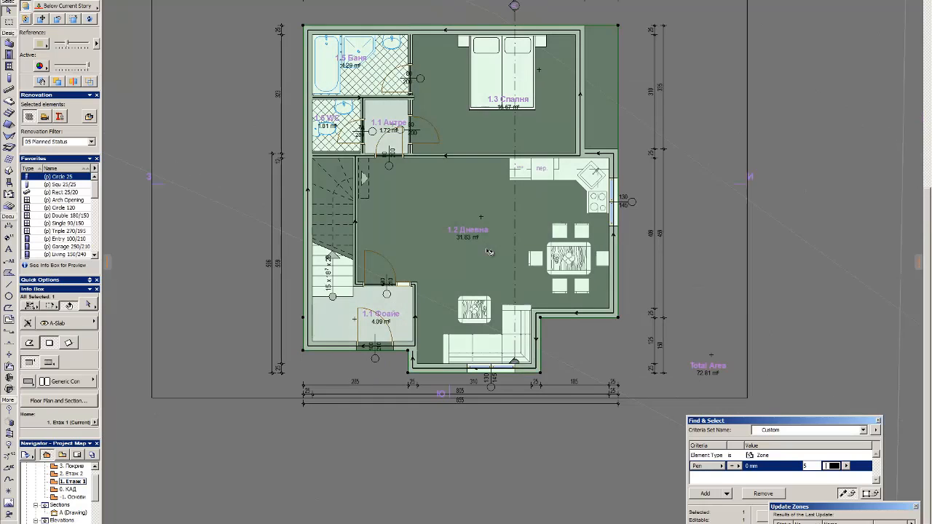
pyautogui.scroll(3, 618, 69)
pyautogui.scroll(-2, 576, 73)
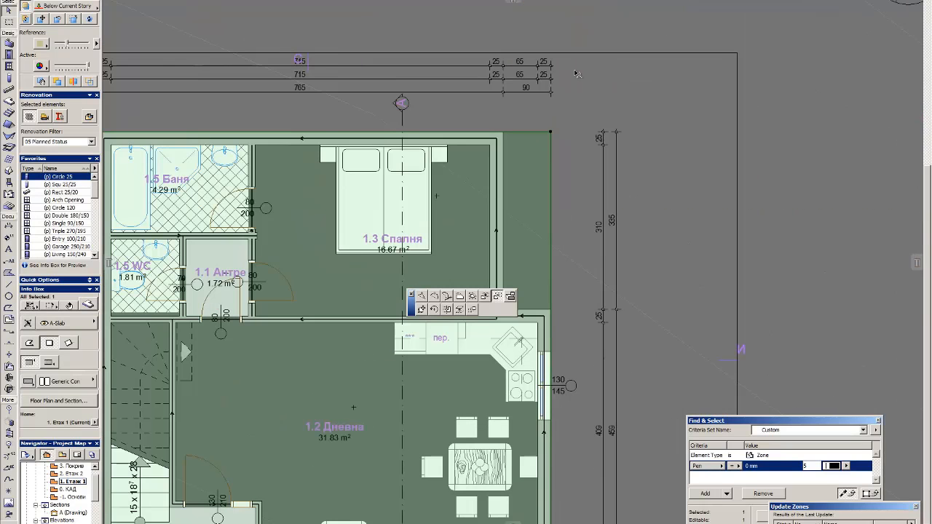
pyautogui.press('Escape')
pyautogui.click(503, 132)
pyautogui.click(530, 218)
pyautogui.click(503, 132)
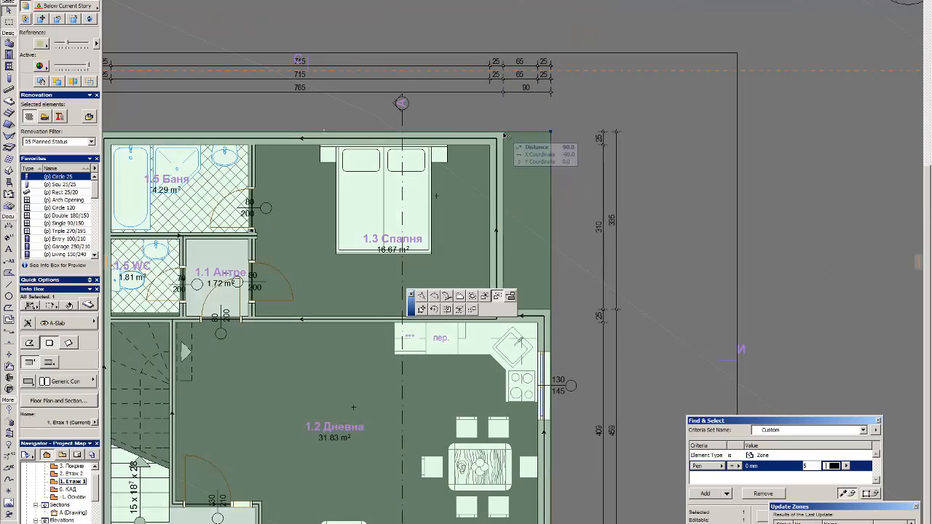
pyautogui.click(551, 310)
pyautogui.press('Escape')
# Step: Copy the story 1 slab to story 2. Етаж 2
pyautogui.scroll(2, 444, 218)
pyautogui.hotkey('ctrl', 'v')
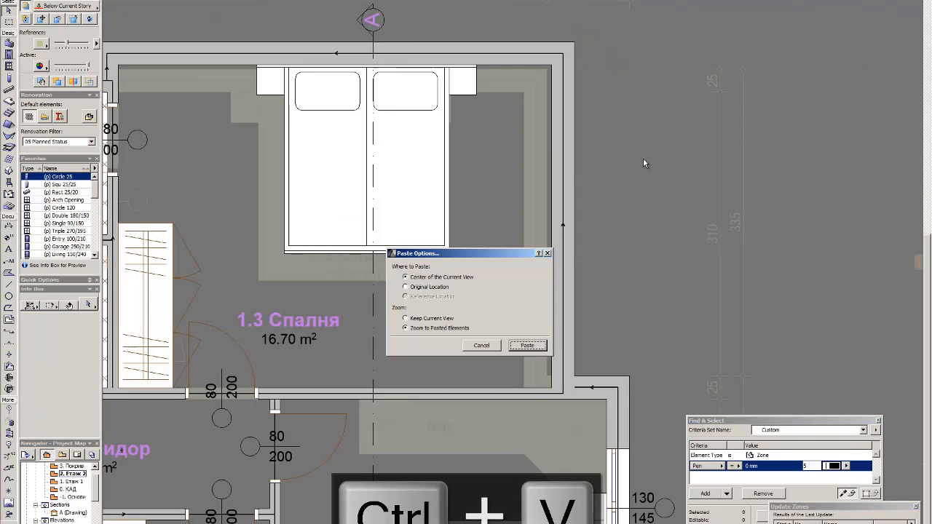
pyautogui.press('Return')
pyautogui.scroll(-3, 656, 167)
pyautogui.click(632, 138)
pyautogui.scroll(2, 628, 98)
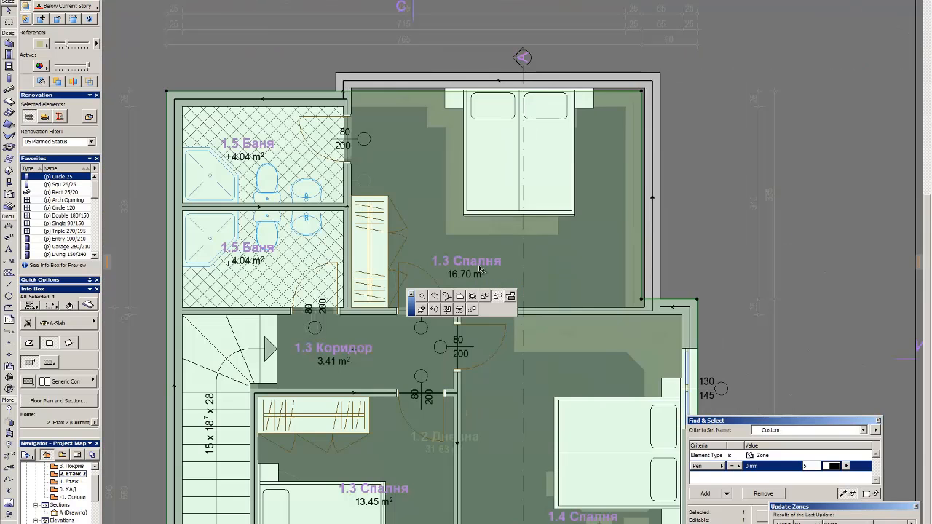
# Step: Extend the story 2 slab over the north bedroom and reshape its south side to follow the exterior walls
pyautogui.click(336, 72)
pyautogui.click(661, 298)
pyautogui.scroll(-3, 638, 179)
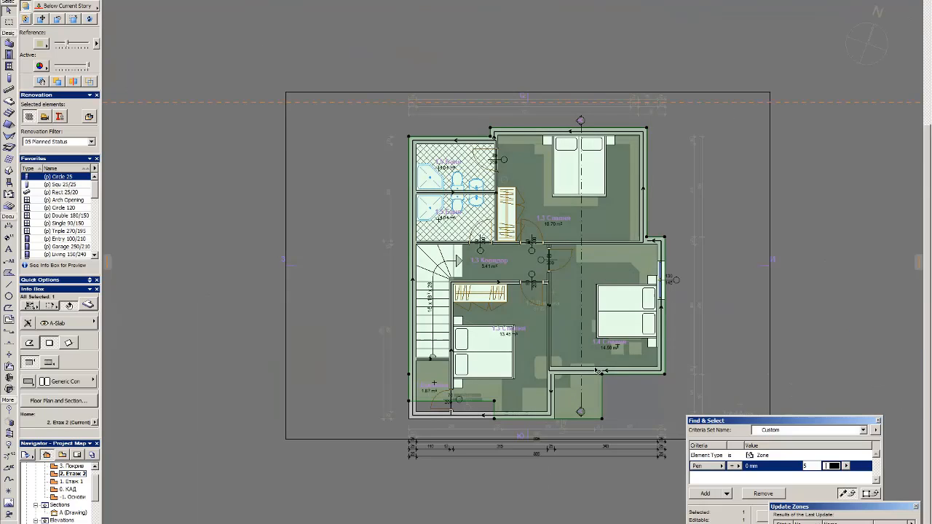
pyautogui.scroll(3, 597, 421)
pyautogui.click(610, 370)
pyautogui.click(515, 321)
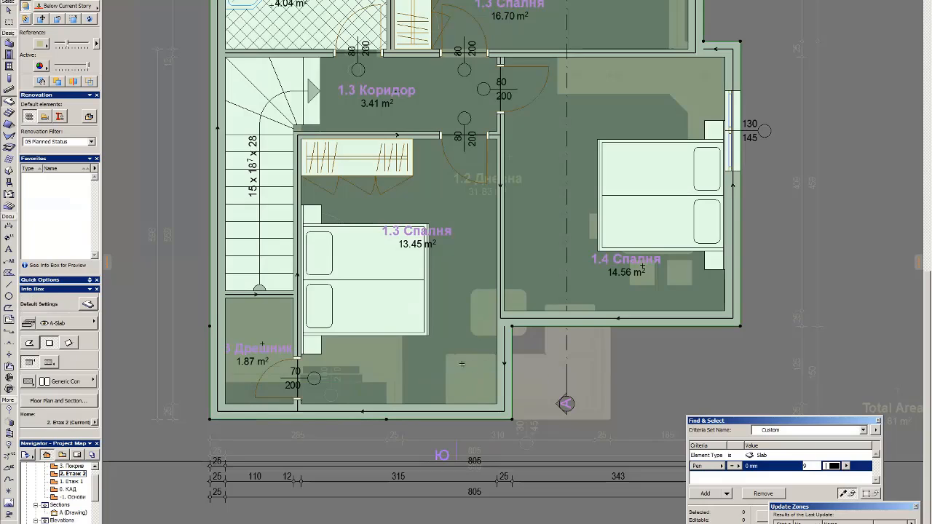
# Step: Draw a separate rectangular slab south of 1.4 Спалня, extending beyond the house's southeast corner
pyautogui.scroll(-2, 462, 364)
pyautogui.click(484, 345)
pyautogui.click(643, 428)
pyautogui.scroll(2, 648, 353)
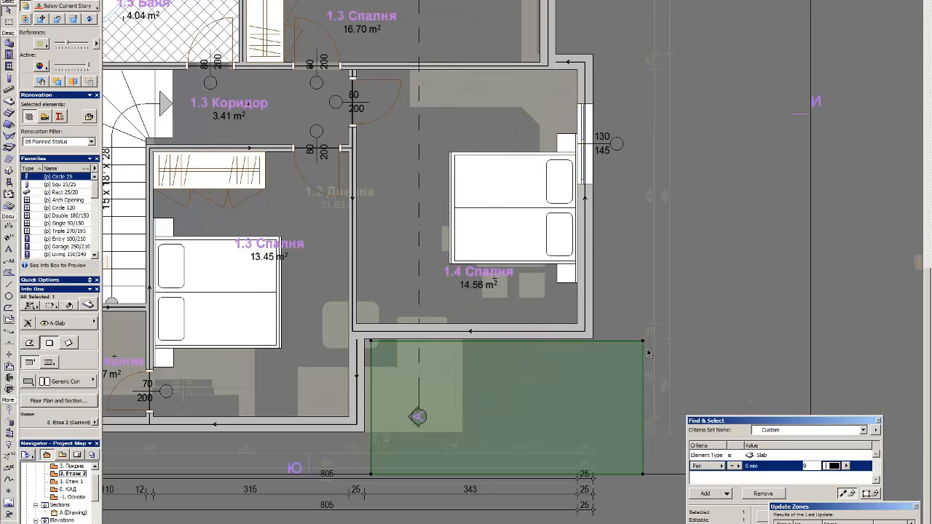
# Step: Align the new slab's north edge with the south face of 1.4 Спалня and offset its east edge inward 20 cm
pyautogui.click(601, 350)
pyautogui.click(643, 350)
pyautogui.click(632, 340)
pyautogui.scroll(1, 608, 307)
pyautogui.click(589, 345)
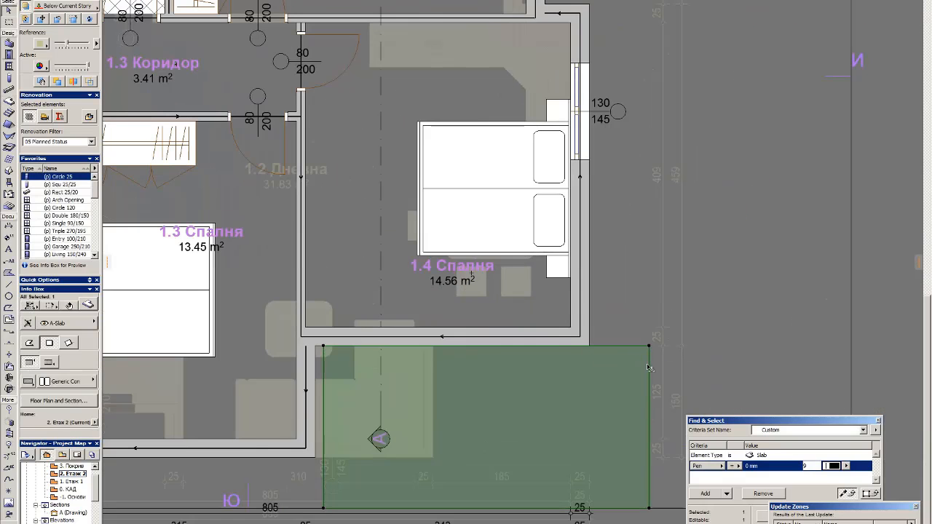
pyautogui.click(649, 367)
pyautogui.write('20')
pyautogui.press('Return')
# Step: Set the slab's south edge 60 cm beyond the south exterior wall and bring its west edge to the short exterior wall
pyautogui.moveTo(350, 495); pyautogui.dragTo(485, 403, button='middle')
pyautogui.click(472, 416)
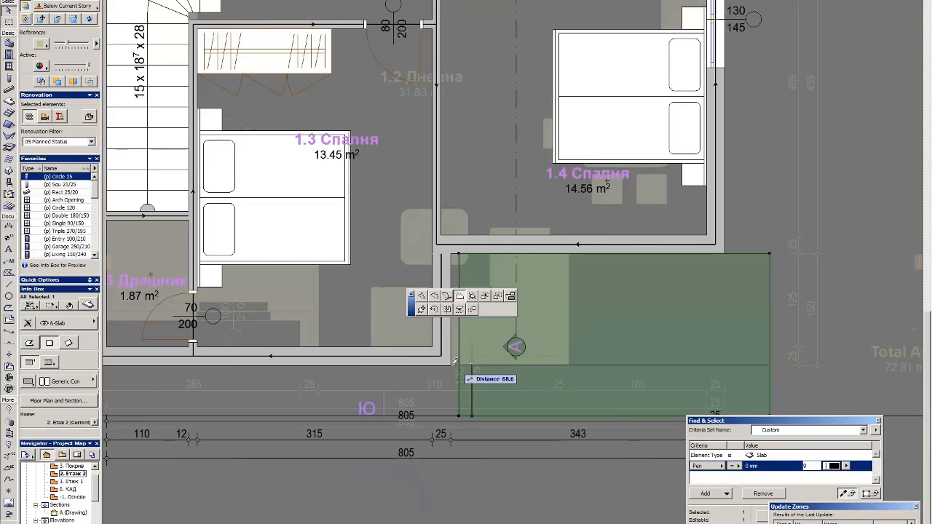
pyautogui.write('60-')
pyautogui.press('Return')
pyautogui.click(459, 376)
pyautogui.click(450, 365)
pyautogui.press('Escape')
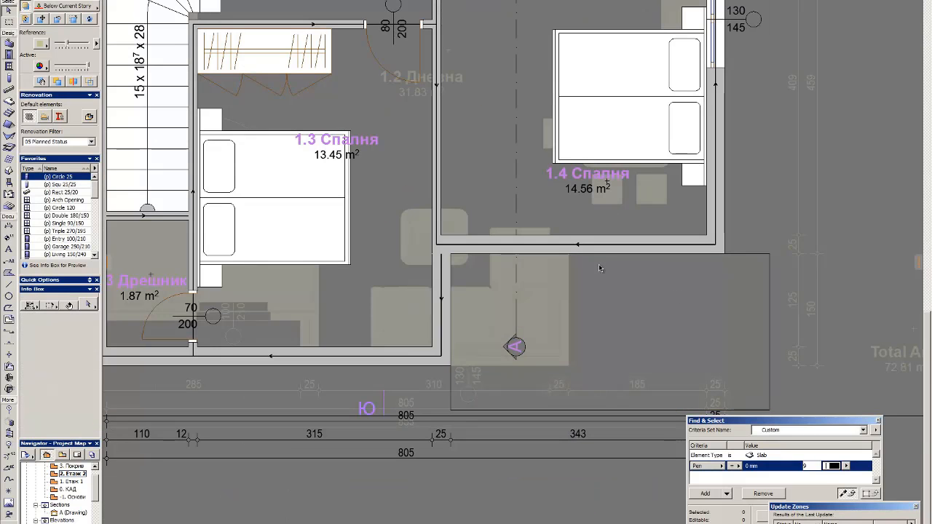
# Step: Select the slab south of 1.4 Спалня and override its top surface with Tiles - 01
pyautogui.scroll(-2, 612, 280)
pyautogui.click(661, 319)
pyautogui.click(31, 420)
pyautogui.click(158, 461)
pyautogui.click(147, 447)
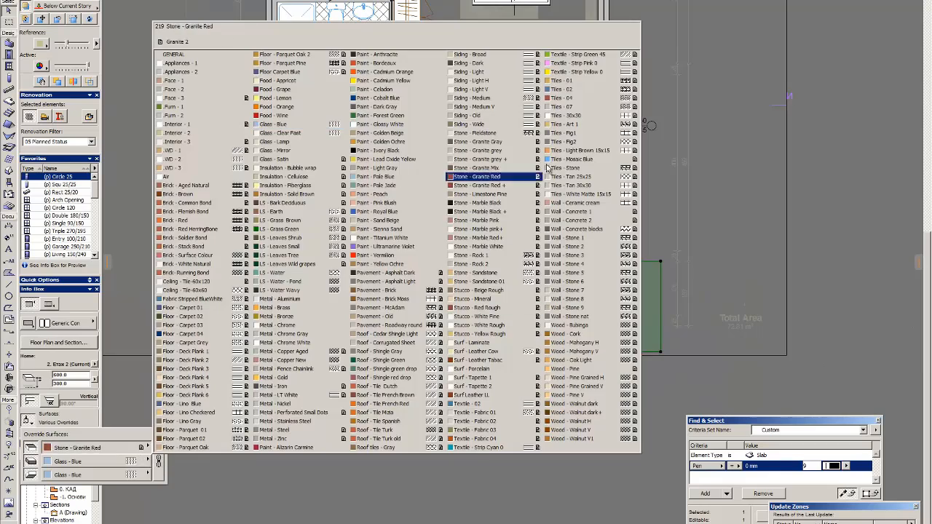
pyautogui.click(579, 88)
pyautogui.click(146, 462)
pyautogui.click(146, 448)
pyautogui.click(583, 82)
# Step: Override the same slab's edge surface with Siding - Wide
pyautogui.click(133, 464)
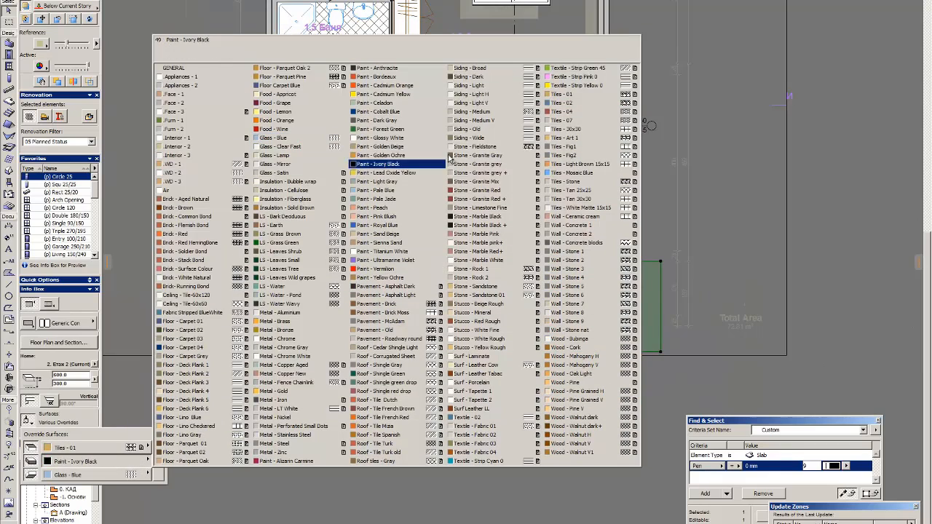
pyautogui.click(493, 138)
pyautogui.click(146, 475)
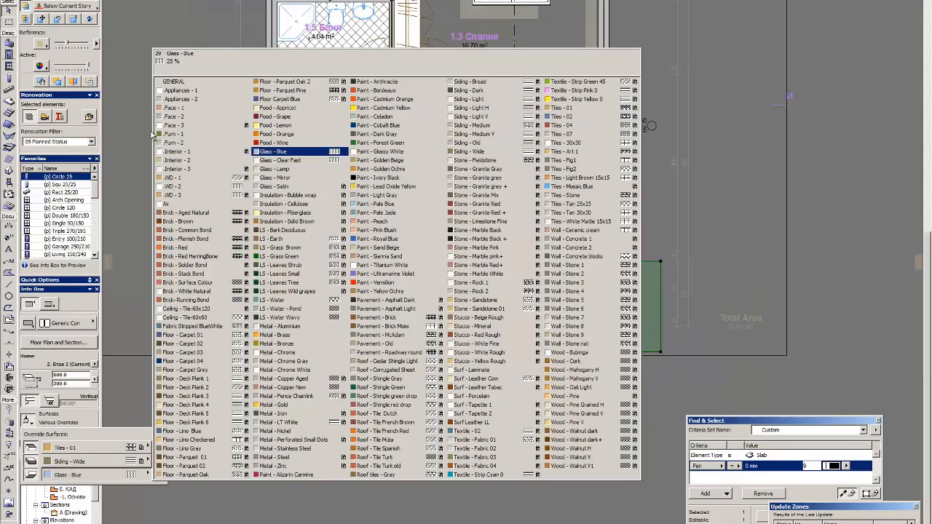
pyautogui.press('Escape')
pyautogui.press('Escape')
pyautogui.click(536, 258)
# Step: Select all story 2 walls and set their outside surface override to .Face - 3
pyautogui.click(9, 43)
pyautogui.hotkey('ctrl', 'a')
pyautogui.scroll(-3, 44, 385)
pyautogui.click(29, 402)
pyautogui.click(146, 428)
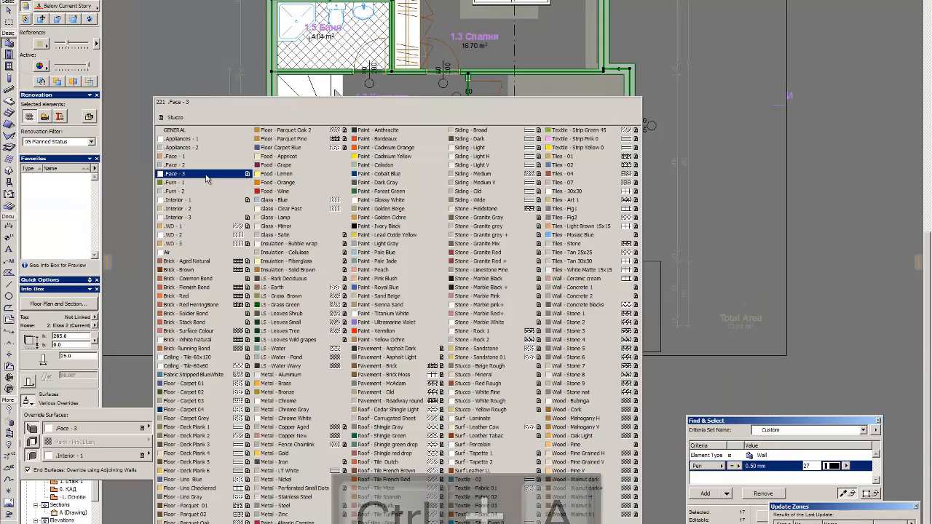
pyautogui.click(206, 175)
# Step: Give the .Face - 2 surface a pale peach color in the Internal Engine settings, using .Face - 1's color as the base
pyautogui.hotkey('alt', 'm')
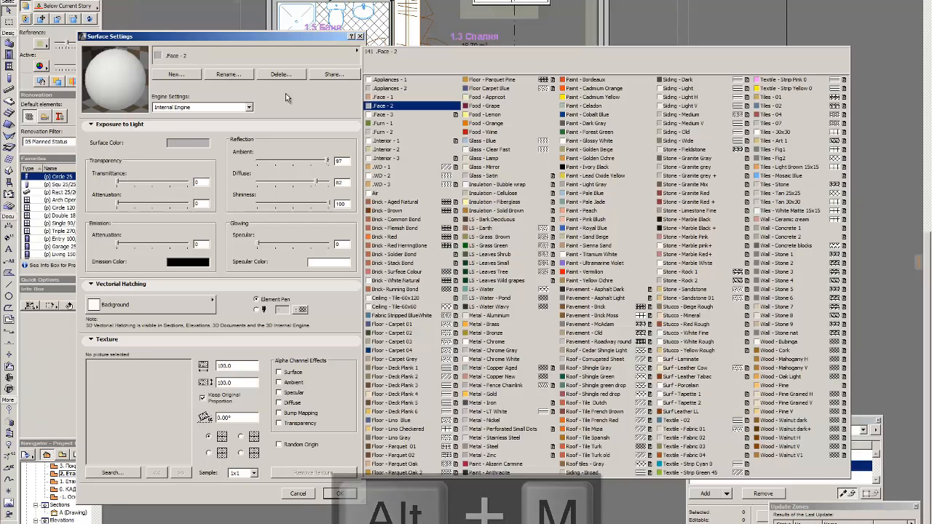
pyautogui.click(188, 142)
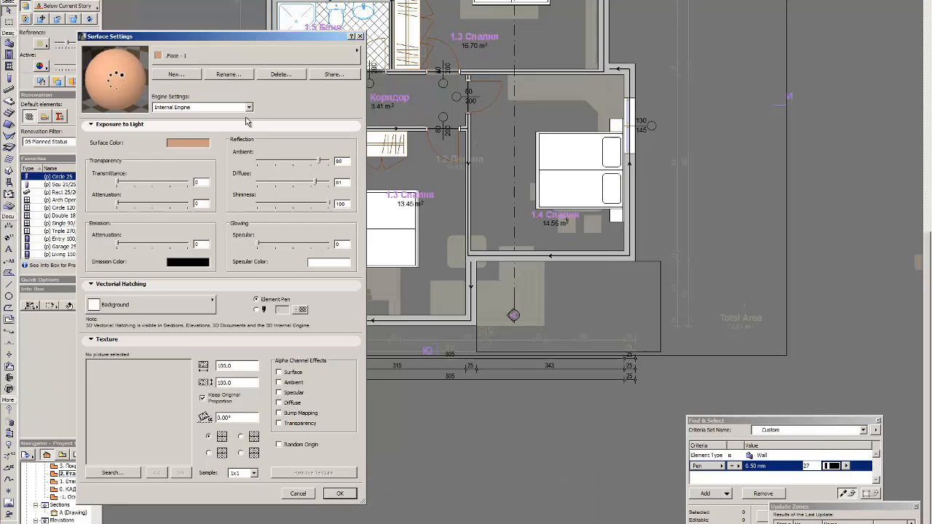
pyautogui.click(188, 142)
pyautogui.moveTo(568, 159); pyautogui.dragTo(568, 155)
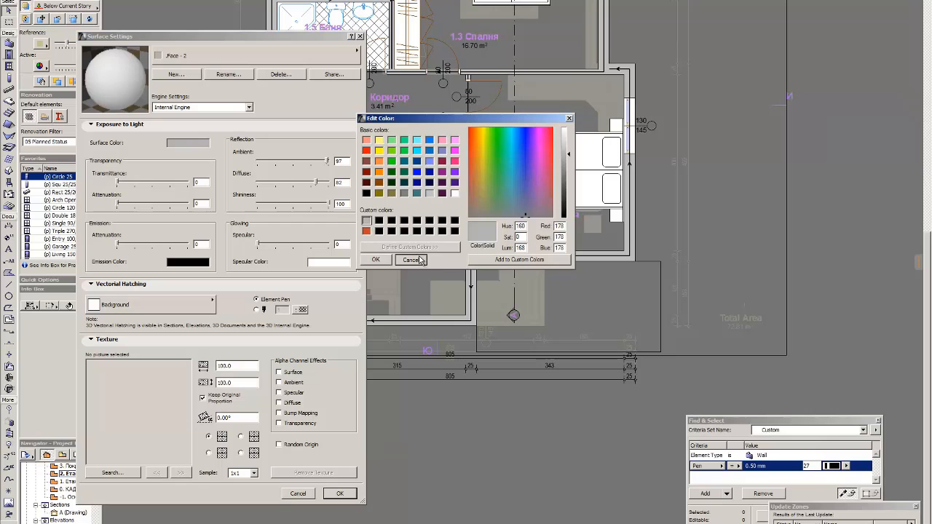
pyautogui.click(411, 260)
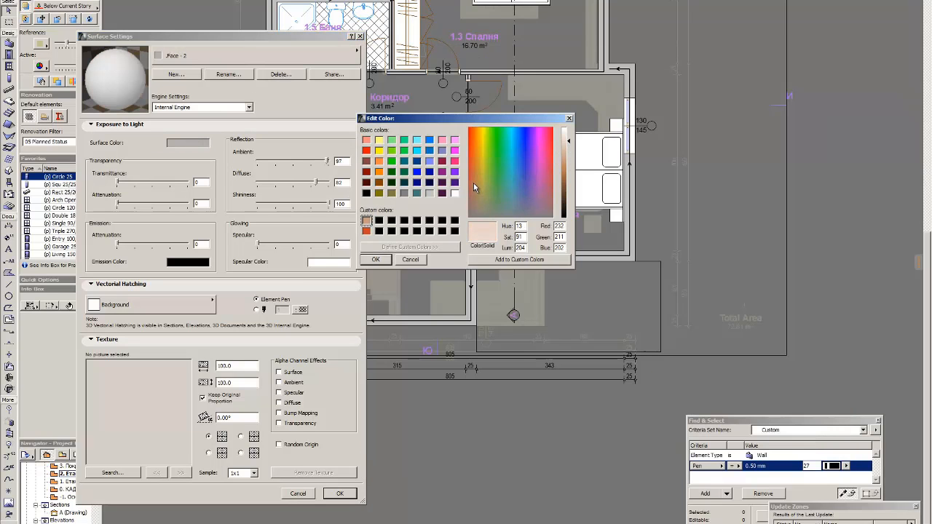
pyautogui.click(474, 184)
pyautogui.click(372, 261)
# Step: Switch .Face - 2 to the CineRender by MAXON settings, apply the saved custom color there, and save the surface
pyautogui.click(228, 107)
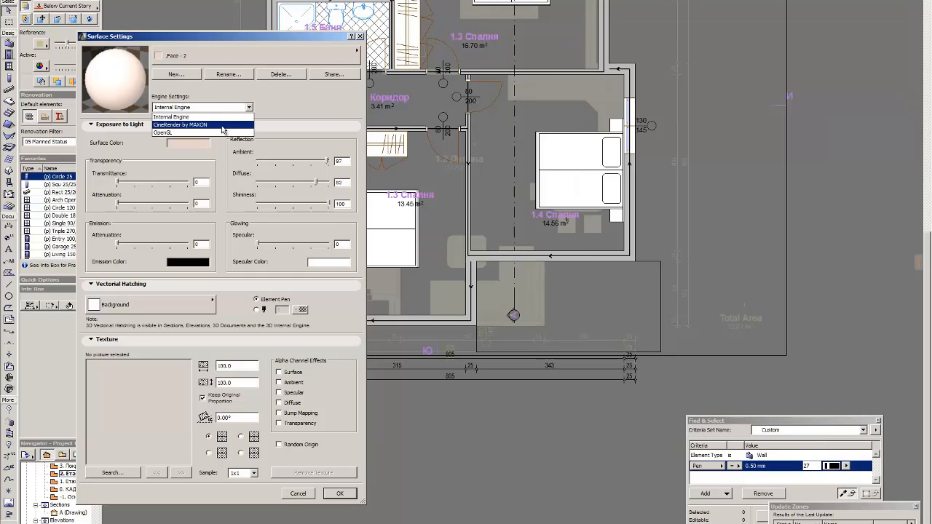
pyautogui.click(224, 126)
pyautogui.click(115, 88)
pyautogui.doubleClick(264, 144)
pyautogui.click(366, 221)
pyautogui.click(374, 260)
pyautogui.click(343, 314)
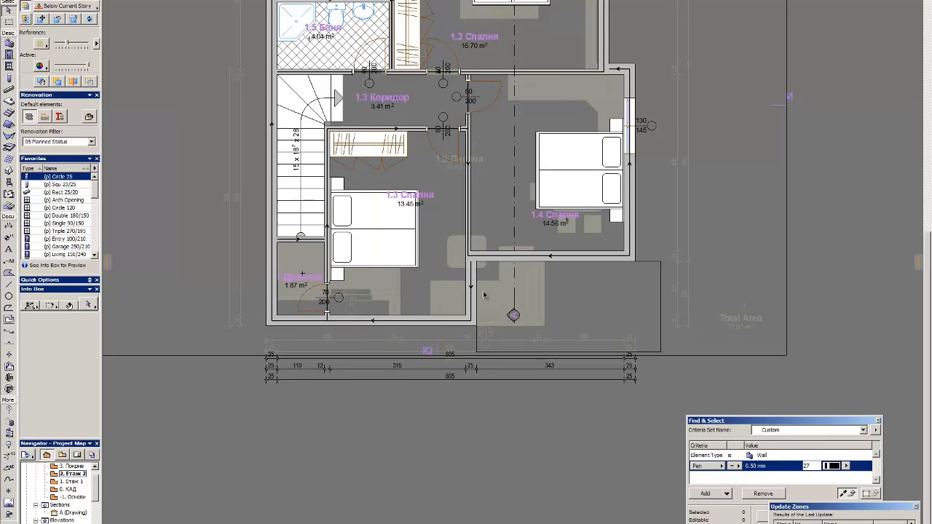
# Step: Lay out the story 2 dimension chains west of the house, with one chain subdivided at the two bathrooms' walls
pyautogui.moveTo(342, 378); pyautogui.dragTo(384, 437, button='middle')
pyautogui.keyDown('alt'); pyautogui.click(384, 437); pyautogui.keyUp('alt')
pyautogui.scroll(-2, 381, 378)
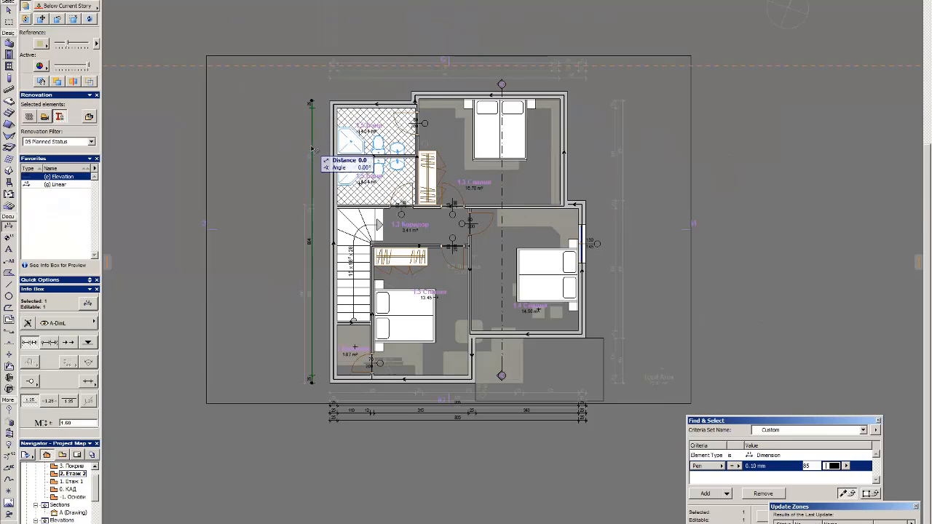
pyautogui.click(305, 117)
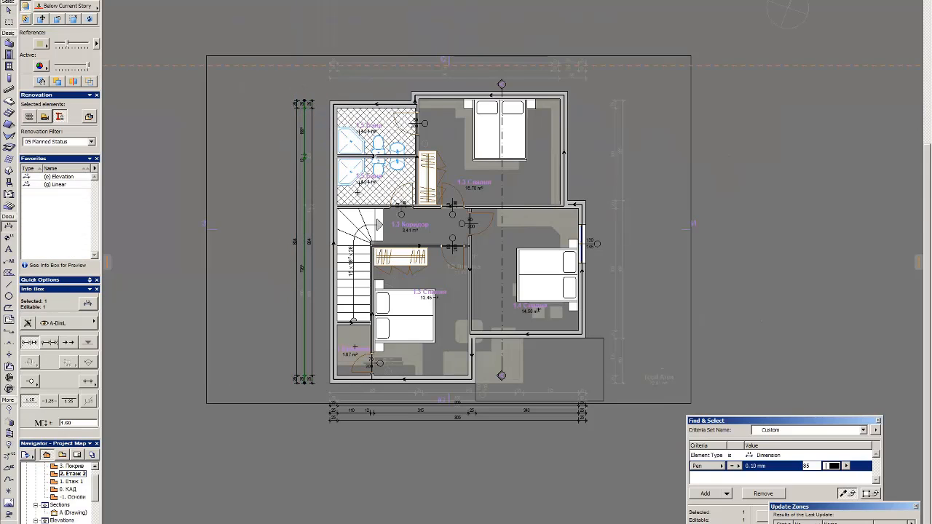
pyautogui.scroll(4, 303, 163)
pyautogui.click(327, 91)
pyautogui.scroll(2, 328, 89)
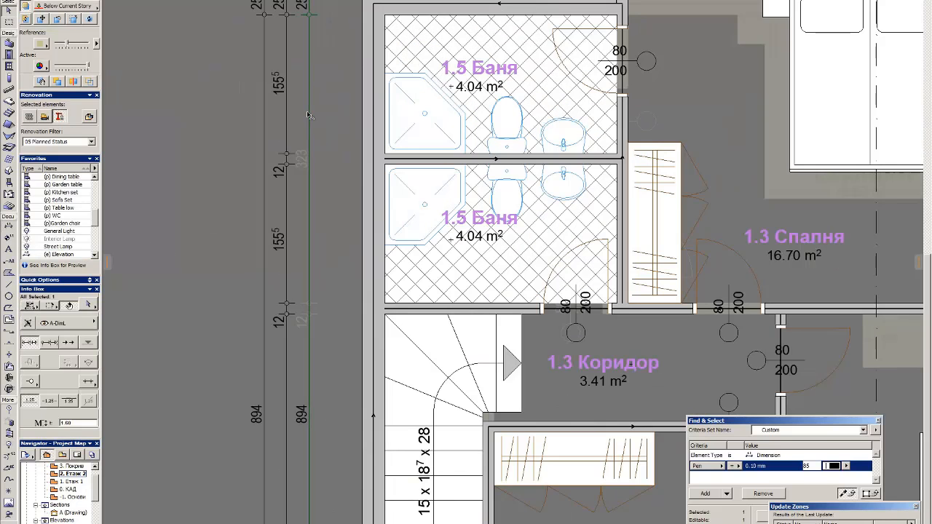
pyautogui.click(315, 98)
pyautogui.scroll(-3, 381, 168)
pyautogui.scroll(-3, 437, 140)
# Step: On story 1, resize the living room's south window to 240 x 195 cm with a 45 cm sill
pyautogui.hotkey('ctrl', 'Down')
pyautogui.click(552, 393)
pyautogui.scroll(3, 552, 394)
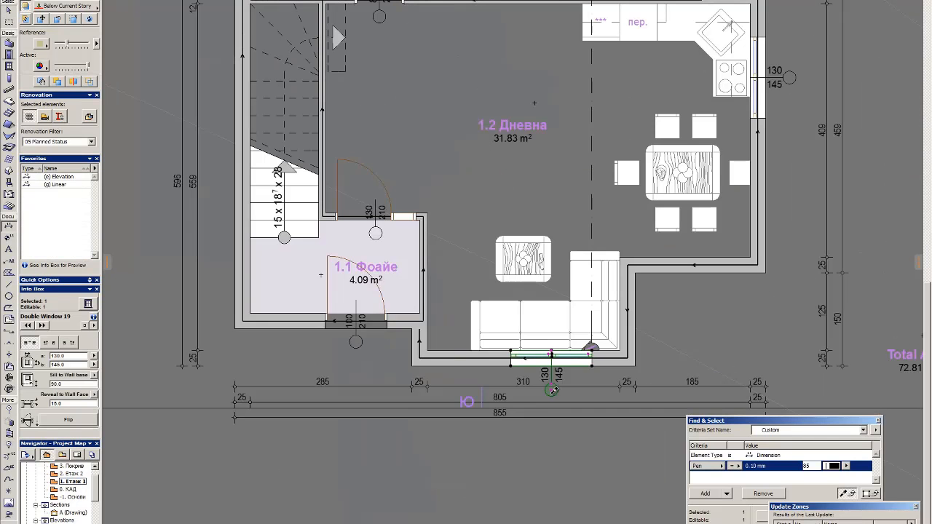
pyautogui.hotkey('ctrl', 't')
pyautogui.write('240')
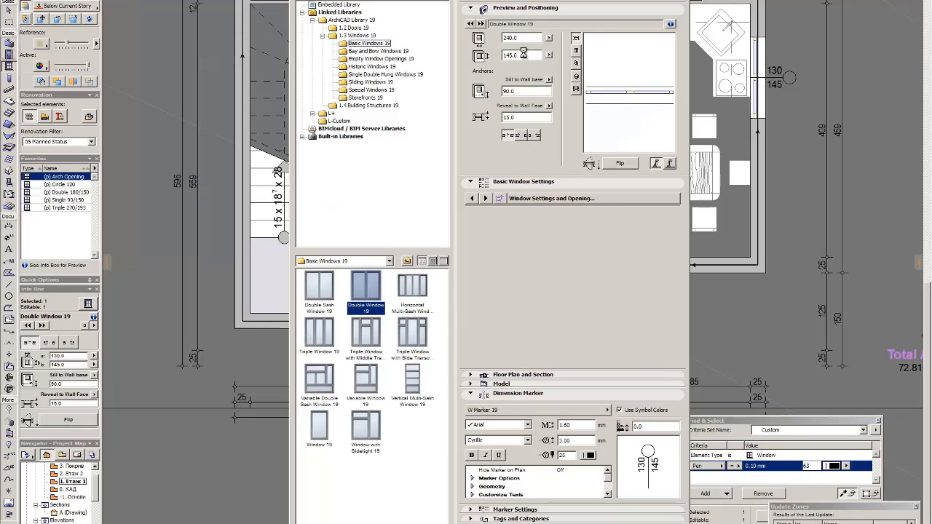
pyautogui.press('Tab')
pyautogui.write('195')
pyautogui.press('Tab')
pyautogui.write('45')
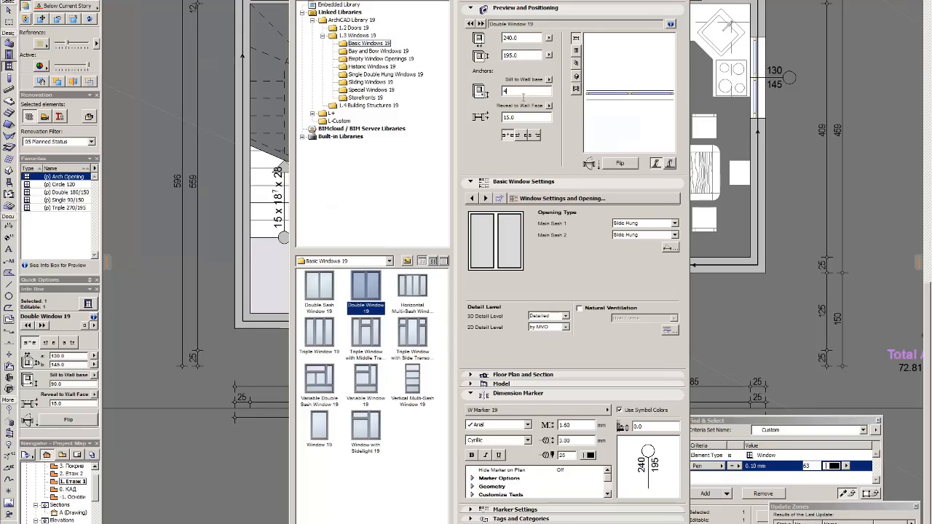
pyautogui.press('Tab')
pyautogui.press('Return')
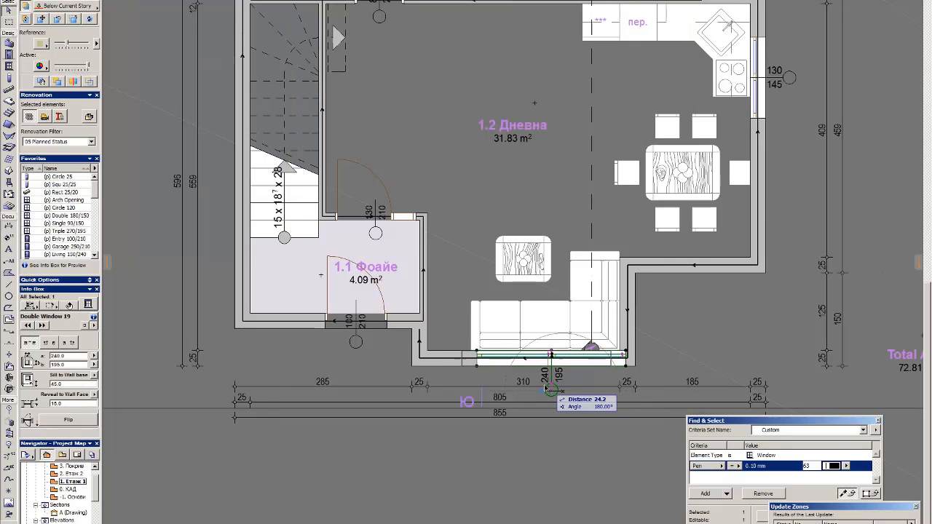
# Step: Change the south window to a Triple Window 19, 270 cm wide, and center it in the bay wall
pyautogui.hotkey('ctrl', 't')
pyautogui.write('270')
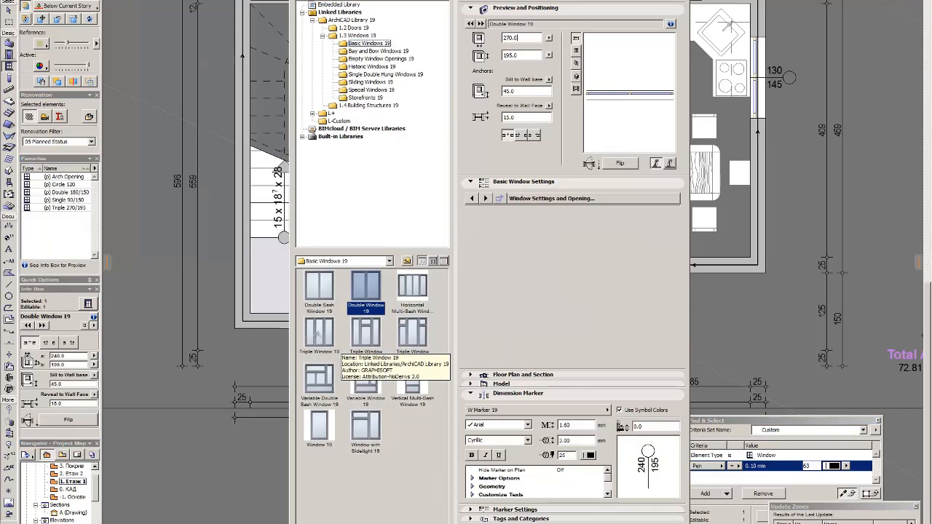
pyautogui.click(319, 333)
pyautogui.press('Return')
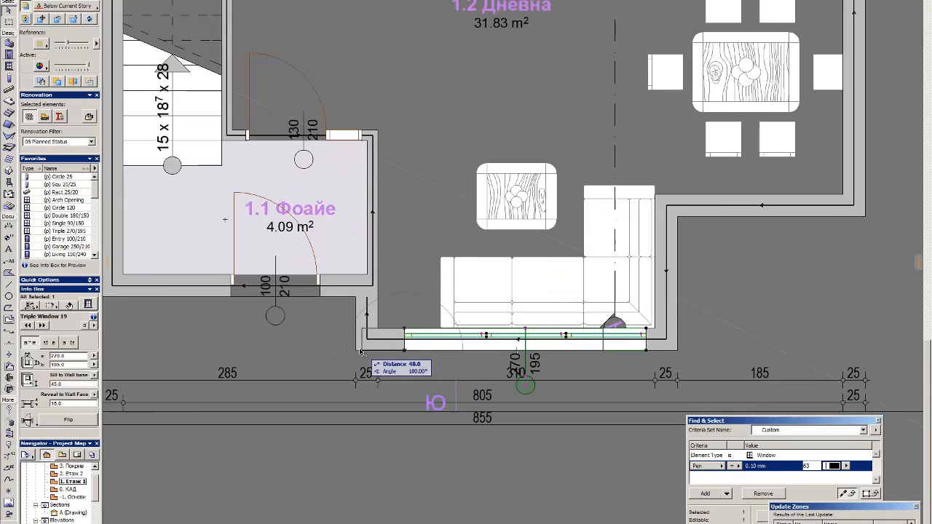
pyautogui.write('-')
pyautogui.press('Return')
# Step: Move section line A west so it cuts through the staircase, and shift the elevation lines slightly southeast
pyautogui.click(597, 173)
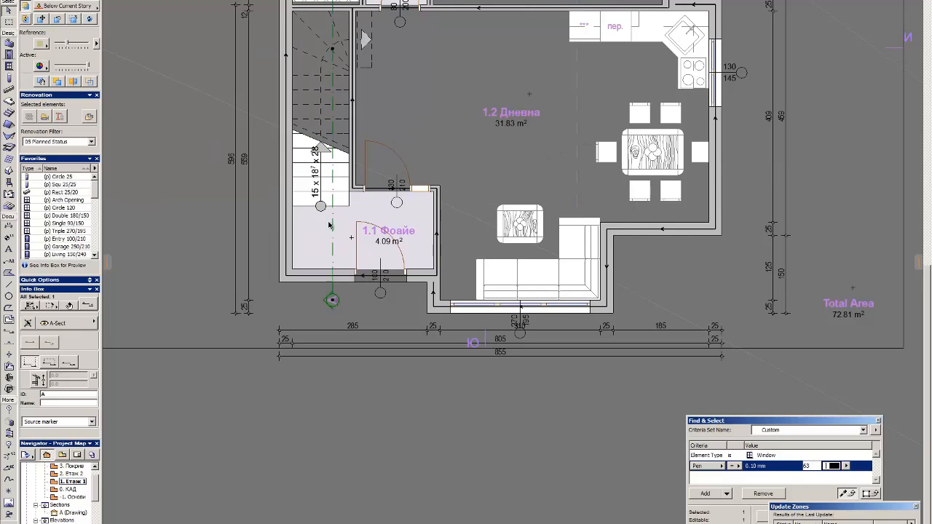
pyautogui.hotkey('ctrl', 'BackSpace')
pyautogui.click(556, 53)
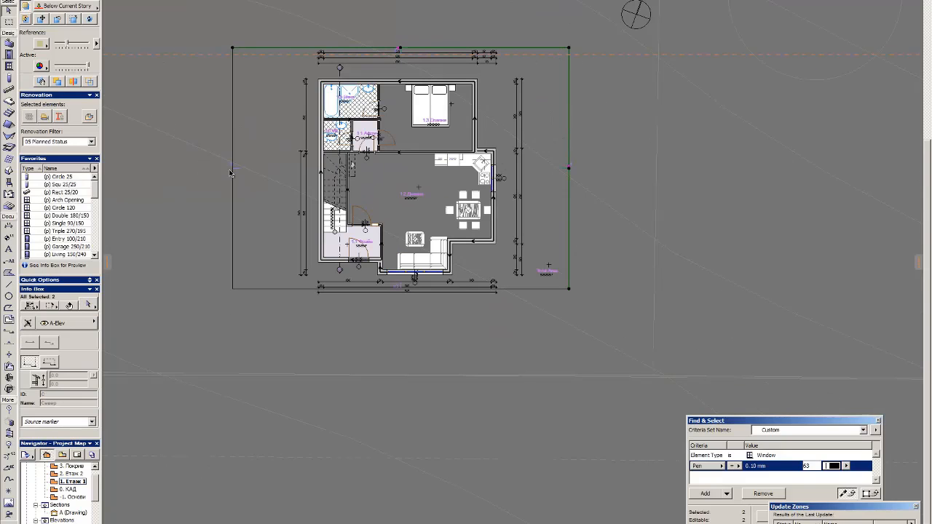
pyautogui.moveTo(274, 315); pyautogui.dragTo(290, 329)
# Step: Move the three south dimension chains of story 1 farther from the house, clear of the window marker
pyautogui.scroll(5, 407, 264)
pyautogui.click(513, 332)
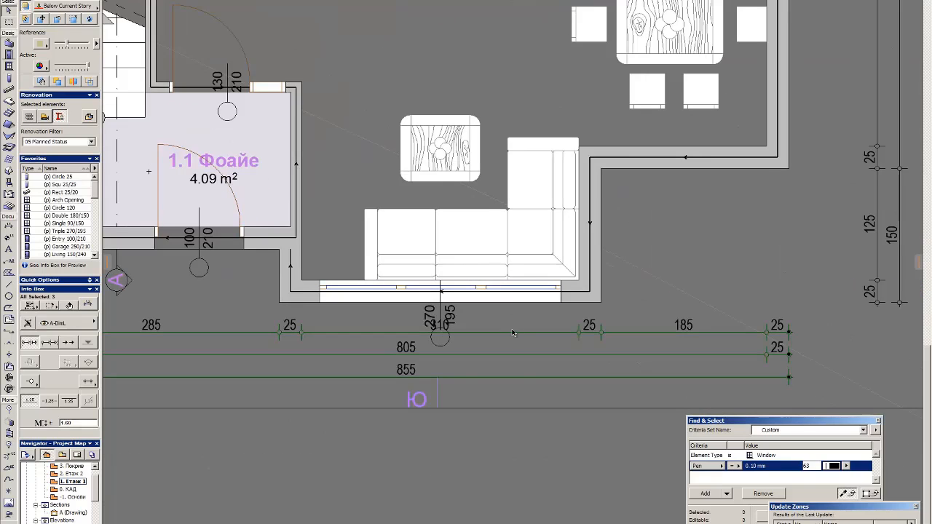
pyautogui.hotkey('ctrl', 'd')
pyautogui.click(515, 280)
pyautogui.click(514, 316)
pyautogui.click(683, 272)
# Step: Draw a rectangular entrance slab south of 1.1 Фоайе, along the 285 cm wall and extending beyond the bay's south face
pyautogui.scroll(-5, 601, 279)
pyautogui.hotkey('ctrl', 'a')
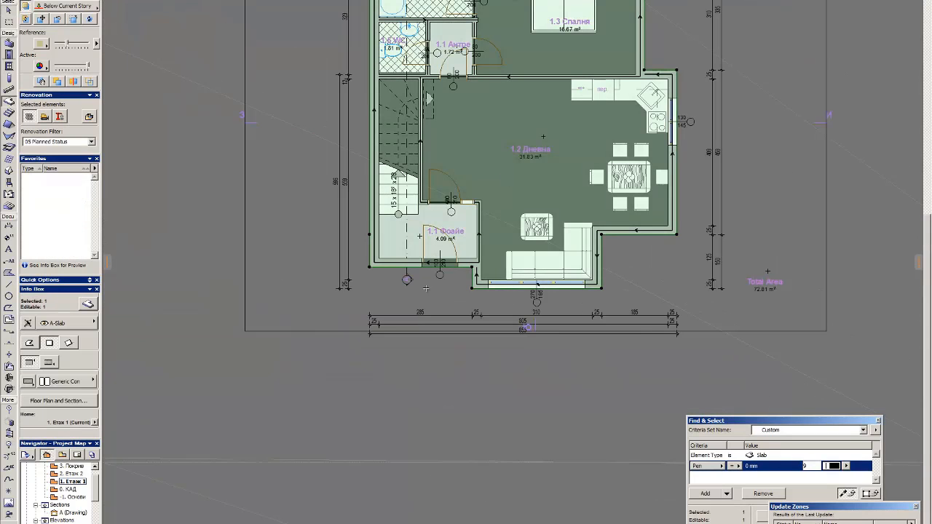
pyautogui.click(369, 267)
pyautogui.click(472, 431)
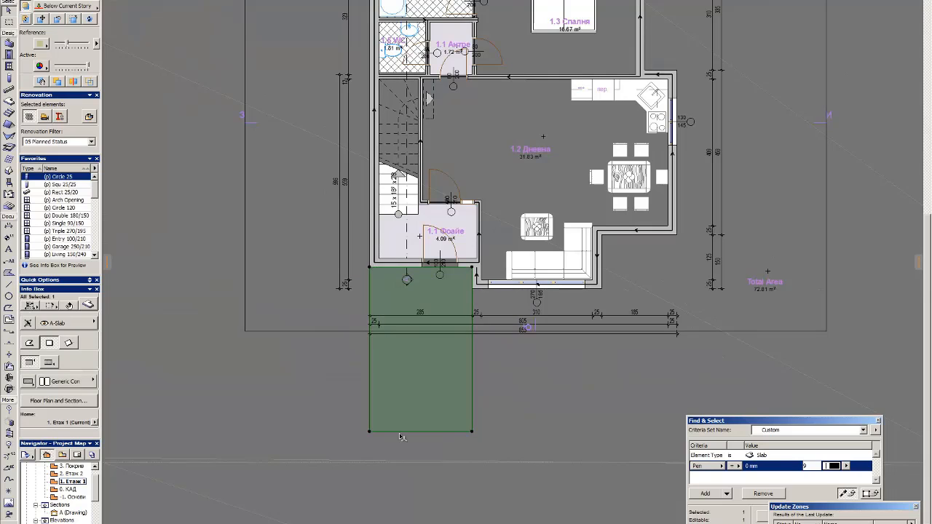
pyautogui.press('Delete')
pyautogui.scroll(1, 455, 338)
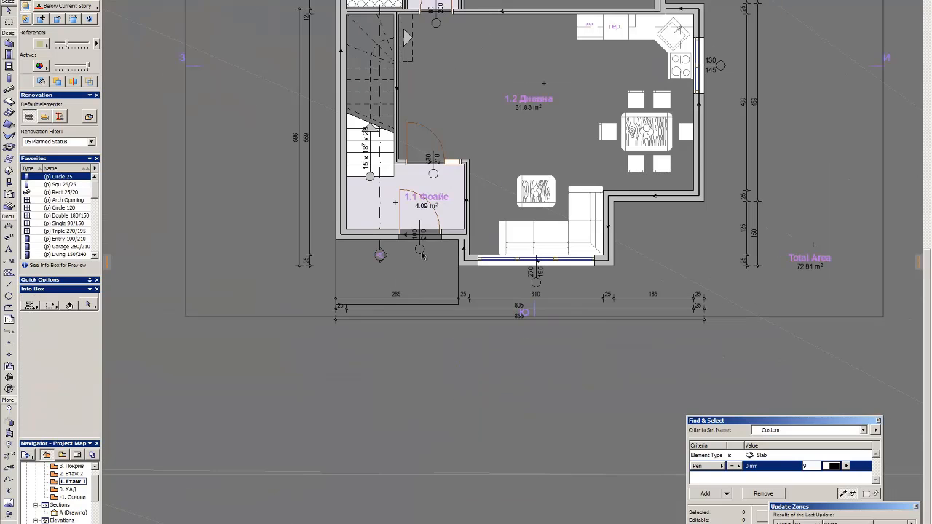
# Step: Place an ExternalStair object from the L-Custom library south of the bay window
pyautogui.doubleClick(9, 182)
pyautogui.scroll(15, 381, 311)
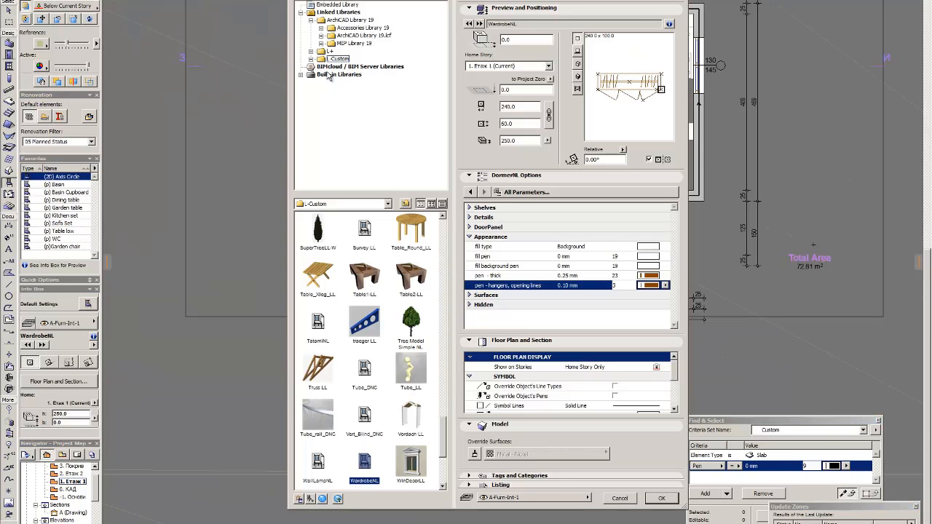
pyautogui.click(364, 229)
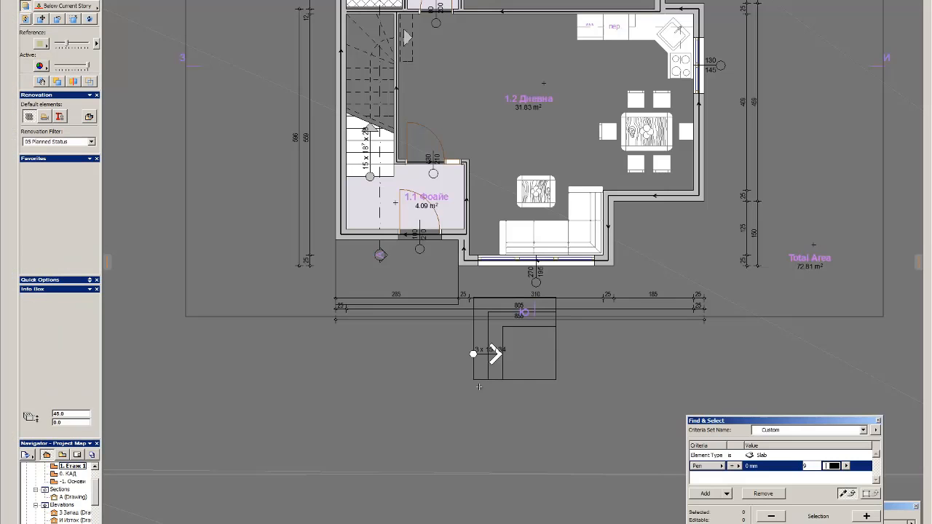
pyautogui.hotkey('alt', 'BackSpace')
# Step: Rotate the external stair so it ascends toward the house, move it near the entrance, and mirror its side steps to the east
pyautogui.click(464, 409)
pyautogui.click(465, 368)
pyautogui.click(424, 408)
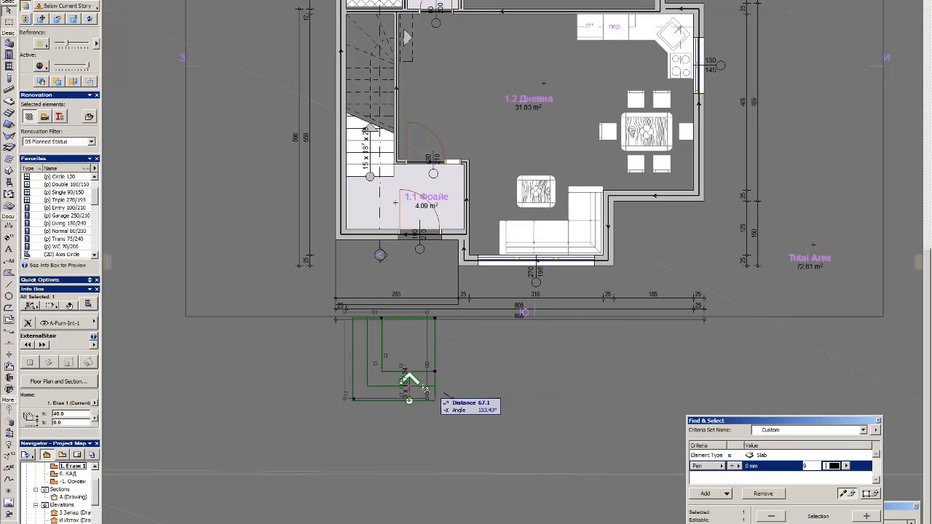
pyautogui.moveTo(435, 400); pyautogui.dragTo(405, 386)
pyautogui.hotkey('ctrl', 'BackSpace')
pyautogui.click(380, 385)
pyautogui.click(381, 364)
# Step: Snap the stair's landing to the bay's southwest corner and shorten its depth to 90 cm at the entrance slab's south edge
pyautogui.scroll(2, 453, 316)
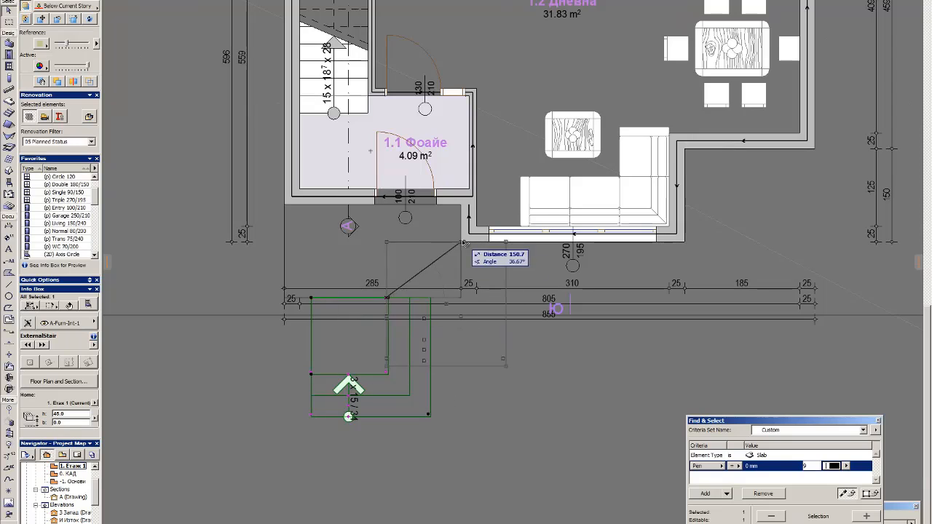
pyautogui.click(464, 242)
pyautogui.hotkey('ctrl', 't')
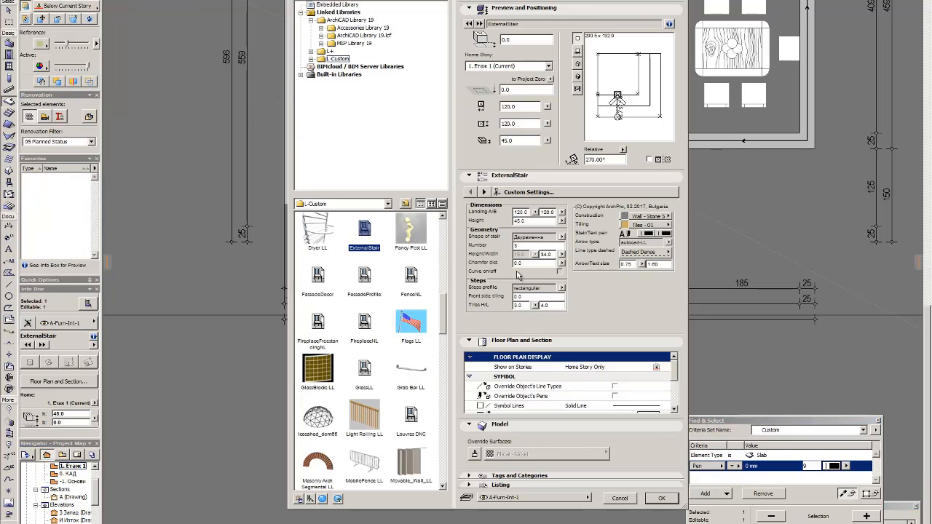
pyautogui.press('Return')
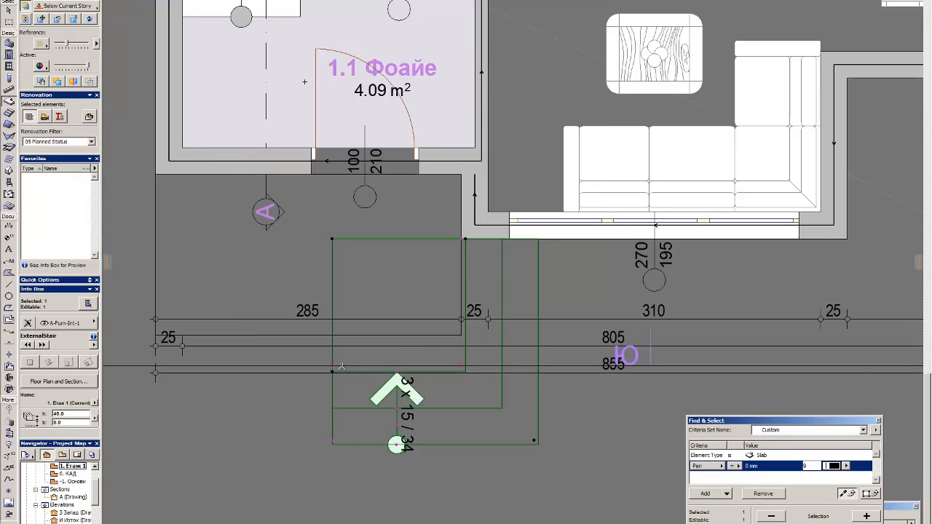
pyautogui.click(333, 368)
pyautogui.click(462, 335)
pyautogui.scroll(-1, 472, 283)
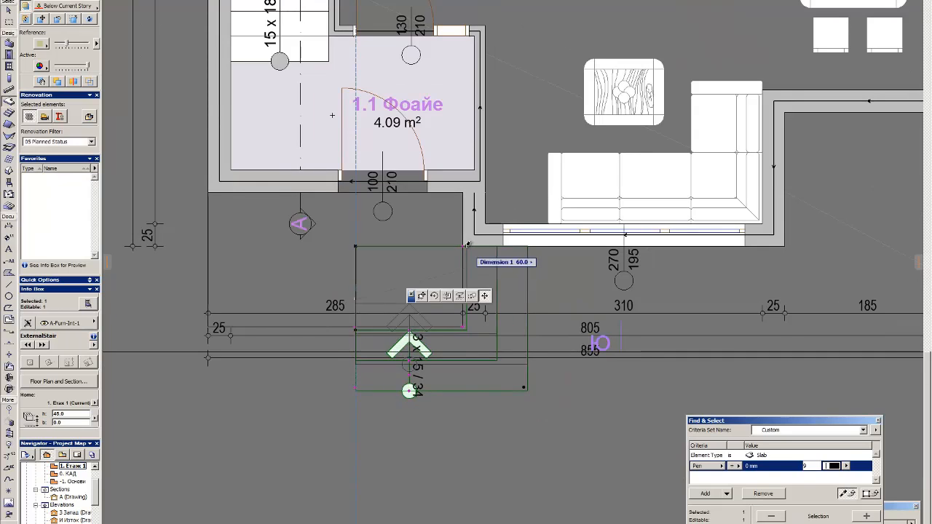
pyautogui.press('Escape')
# Step: Reposition the external stair so its landing's east edge lines up with the entrance slab's east edge at the bay corner
pyautogui.hotkey('ctrl', 'd')
pyautogui.click(355, 246)
pyautogui.click(209, 247)
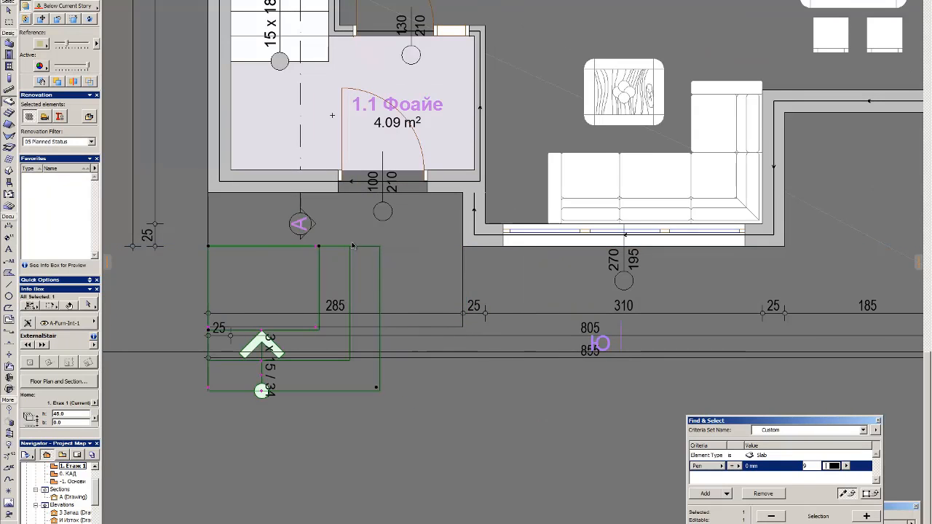
pyautogui.click(318, 246)
pyautogui.press('Escape')
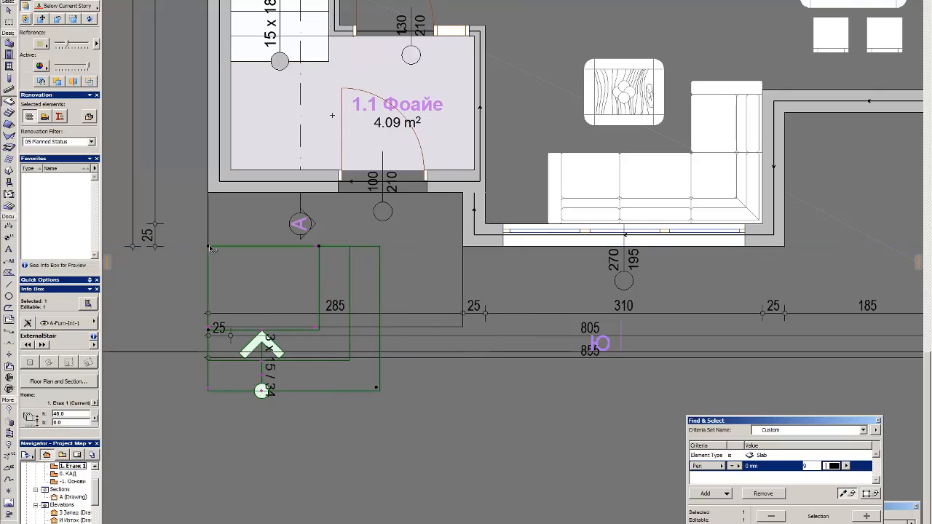
pyautogui.click(311, 246)
pyautogui.click(466, 248)
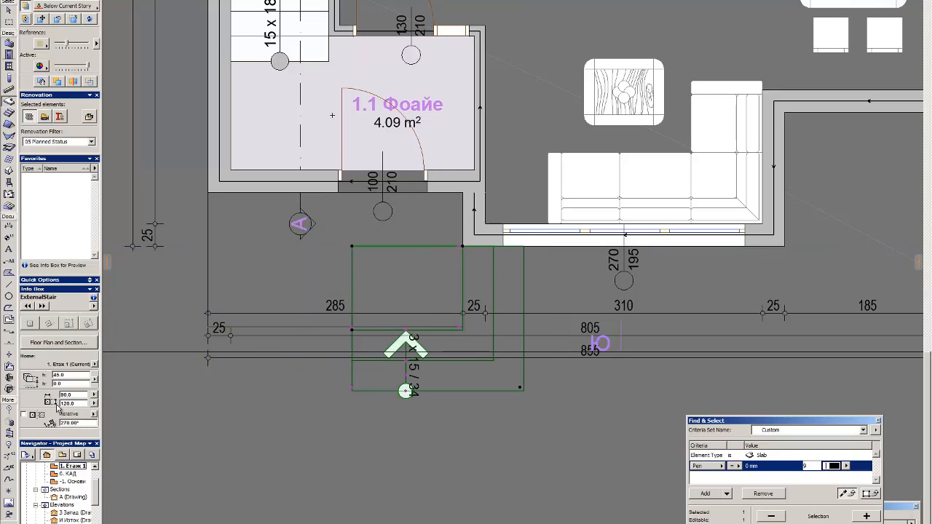
# Step: Set the external stair landing's width to 150 cm
pyautogui.write('150')
pyautogui.press('Return')
pyautogui.press('Escape')
pyautogui.click(371, 241)
pyautogui.hotkey('ctrl', 'd')
pyautogui.click(371, 241)
pyautogui.press('Escape')
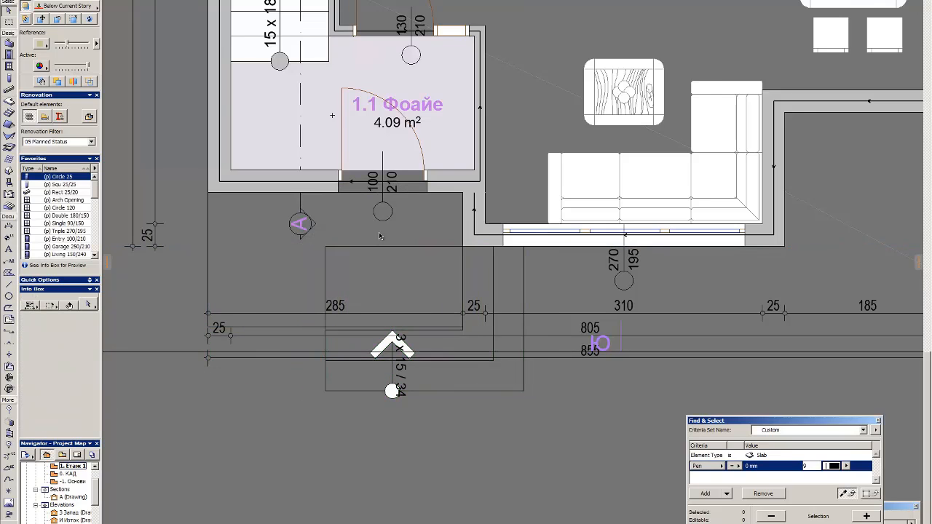
# Step: Try to adjust the entrance slab's south edge so it meets the external stair's landing
pyautogui.scroll(-2, 370, 241)
pyautogui.click(315, 298)
pyautogui.click(412, 299)
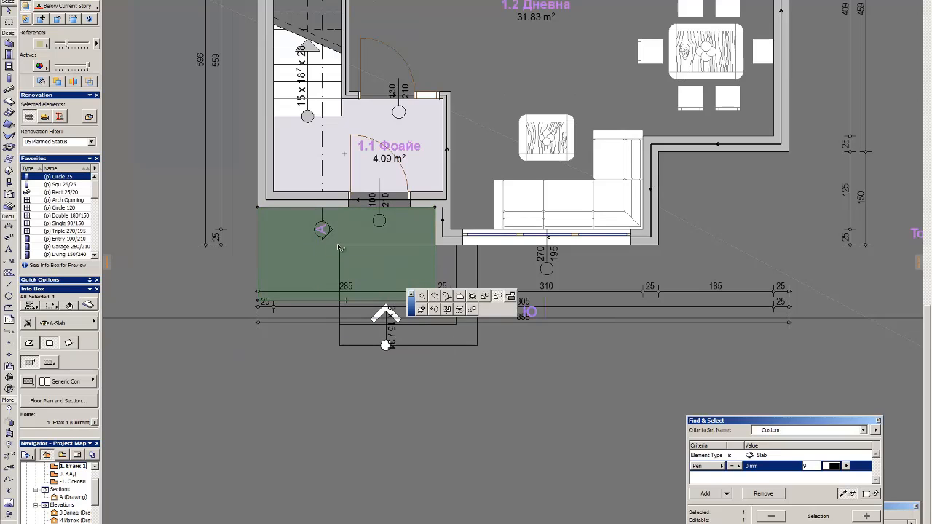
pyautogui.scroll(3, 462, 276)
pyautogui.press('Escape')
pyautogui.scroll(-2, 467, 390)
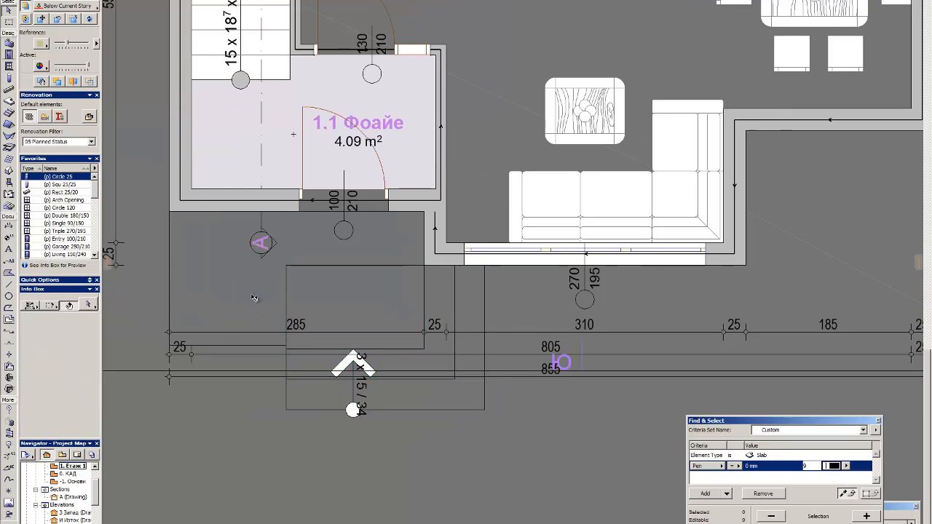
pyautogui.click(260, 298)
pyautogui.scroll(3, 273, 353)
pyautogui.click(275, 336)
pyautogui.scroll(-5, 298, 338)
pyautogui.press('Escape')
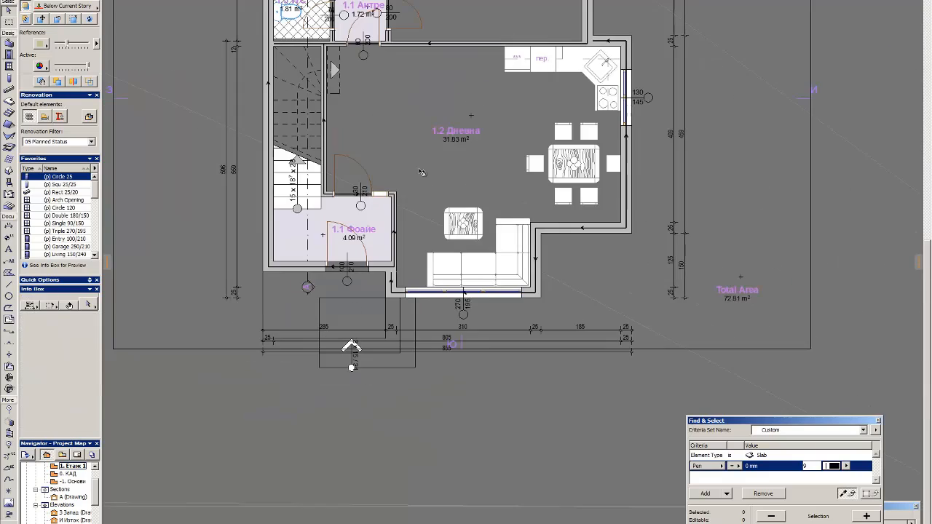
# Step: Compare the walls and room layouts of the first and second stories, from the north bathrooms down to the southeast terrace
pyautogui.moveTo(453, 185); pyautogui.dragTo(447, 322, button='middle')
pyautogui.click(386, 112)
pyautogui.scroll(3, 387, 112)
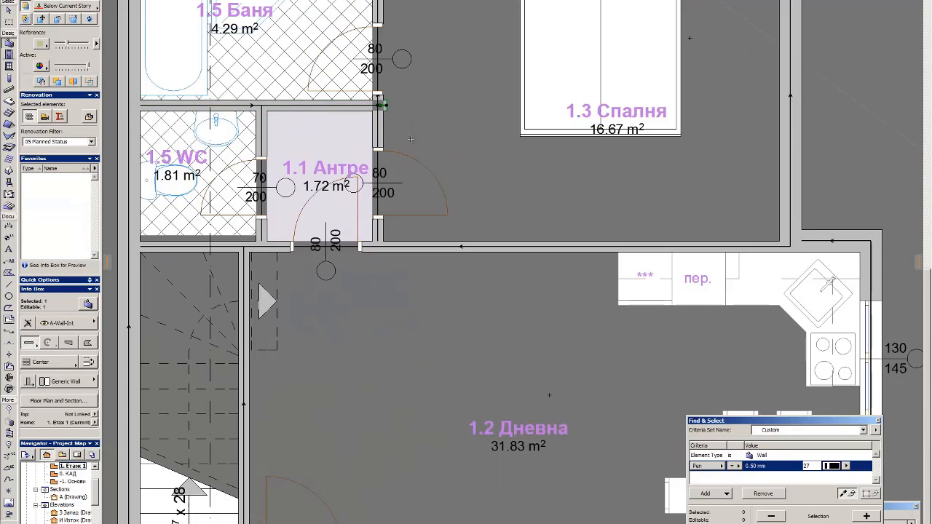
pyautogui.scroll(-3, 425, 184)
pyautogui.press('Escape')
pyautogui.click(511, 120)
pyautogui.press('Escape')
pyautogui.scroll(3, 448, 53)
pyautogui.click(329, 109)
pyautogui.press('Escape')
pyautogui.hotkey('ctrl', 'Up')
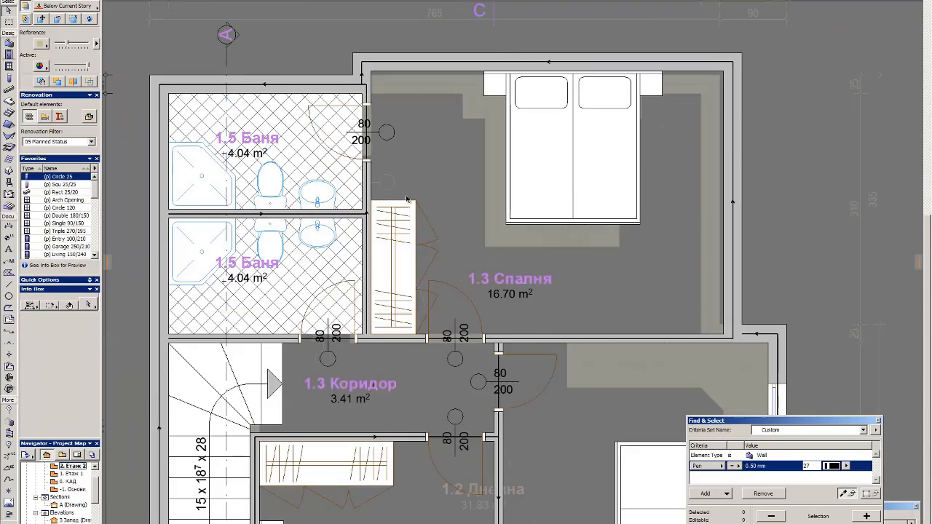
pyautogui.scroll(-4, 405, 172)
pyautogui.hotkey('ctrl', 'Down')
pyautogui.hotkey('ctrl', 'Up')
pyautogui.click(437, 119)
pyautogui.scroll(3, 442, 141)
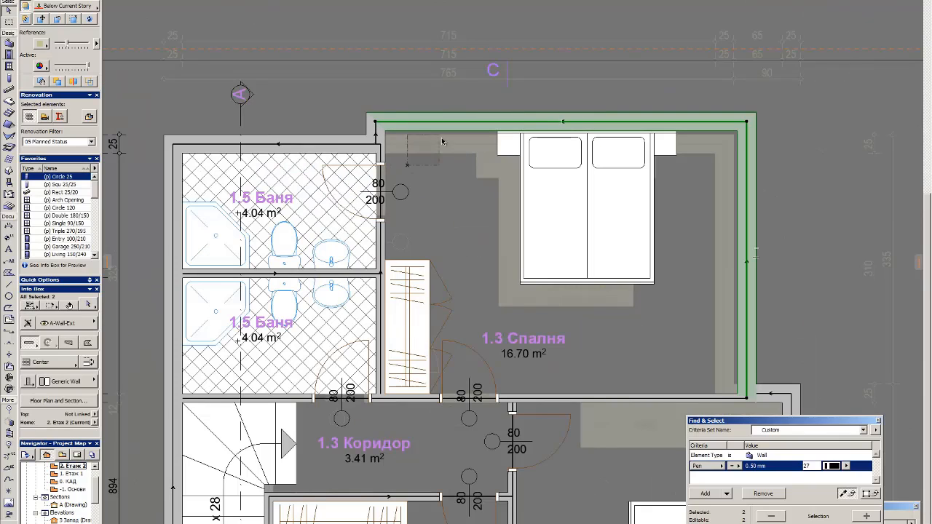
pyautogui.scroll(-3, 46, 342)
pyautogui.click(48, 419)
pyautogui.click(95, 447)
pyautogui.click(229, 86)
pyautogui.press('Escape')
pyautogui.scroll(-2, 437, 241)
pyautogui.moveTo(736, 372); pyautogui.dragTo(591, 225, button='middle')
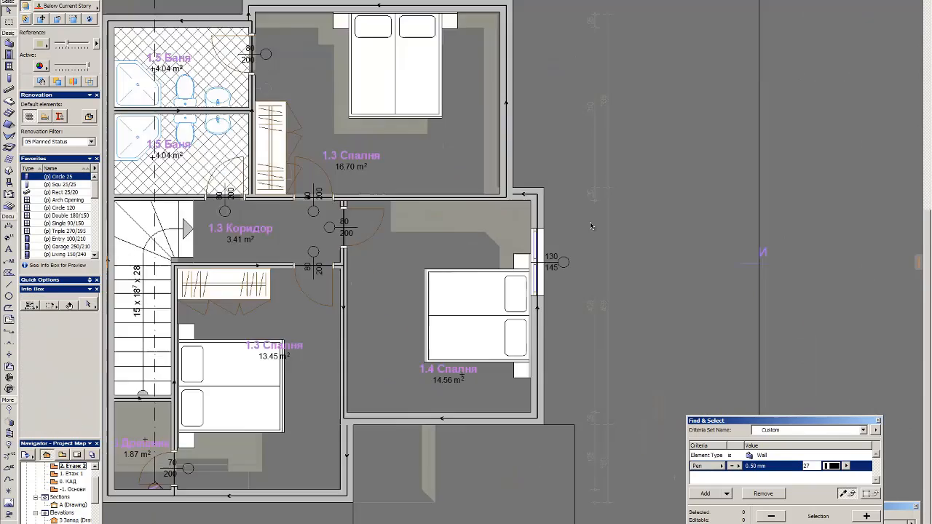
pyautogui.scroll(-3, 583, 225)
pyautogui.scroll(3, 516, 285)
# Step: Place a Railing Work1 object from the L-Custom library south of the second-story terrace slab
pyautogui.doubleClick(9, 173)
pyautogui.press('Escape')
pyautogui.doubleClick(9, 182)
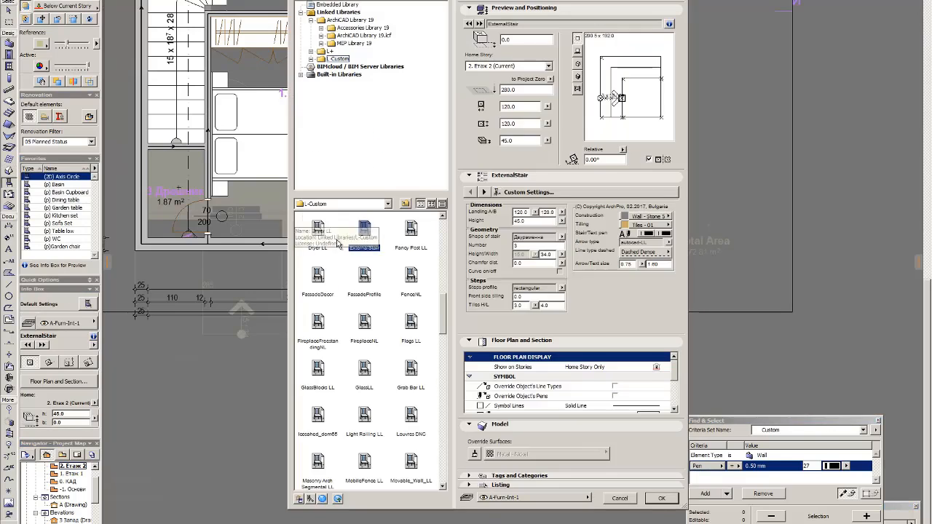
pyautogui.click(367, 275)
pyautogui.scroll(-10, 383, 275)
pyautogui.click(326, 327)
pyautogui.click(662, 497)
pyautogui.click(376, 312)
pyautogui.click(379, 314)
# Step: Move the railing to the terrace slab's south edge and stretch it to the southeast corner, 428 cm long
pyautogui.click(483, 315)
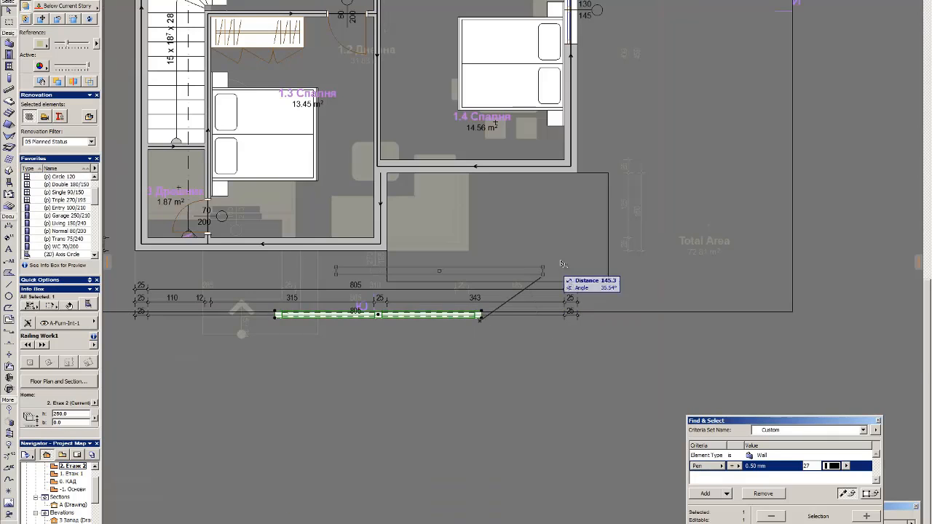
pyautogui.click(557, 258)
pyautogui.scroll(3, 376, 276)
pyautogui.click(368, 290)
pyautogui.scroll(-5, 371, 290)
pyautogui.scroll(6, 524, 286)
pyautogui.click(462, 293)
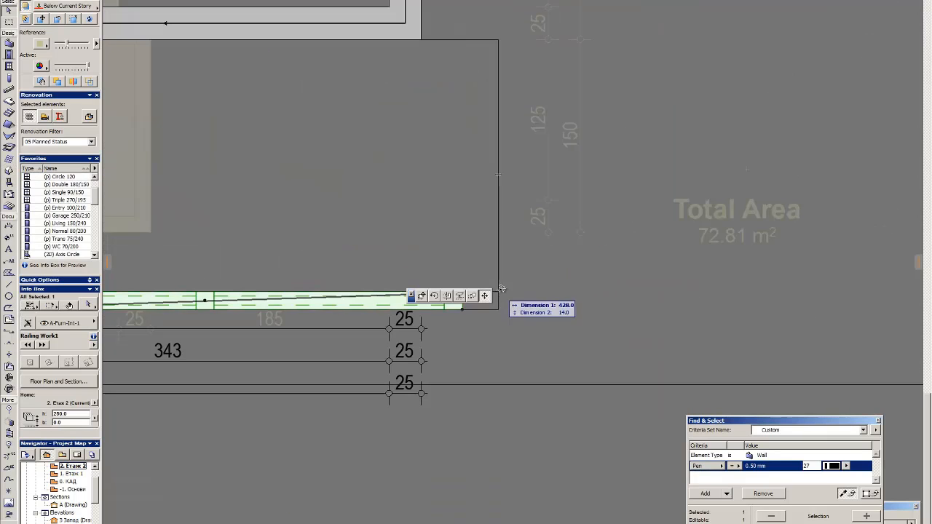
pyautogui.click(498, 293)
pyautogui.press('Escape')
# Step: Mirror a copy of the south railing onto the terrace's east edge and shorten it to the slab's northeast corner
pyautogui.click(455, 301)
pyautogui.scroll(-3, 146, 349)
pyautogui.hotkey('ctrl', 'shift', 'm')
pyautogui.click(333, 324)
pyautogui.click(323, 314)
pyautogui.moveTo(331, 65); pyautogui.dragTo(341, 154, button='middle')
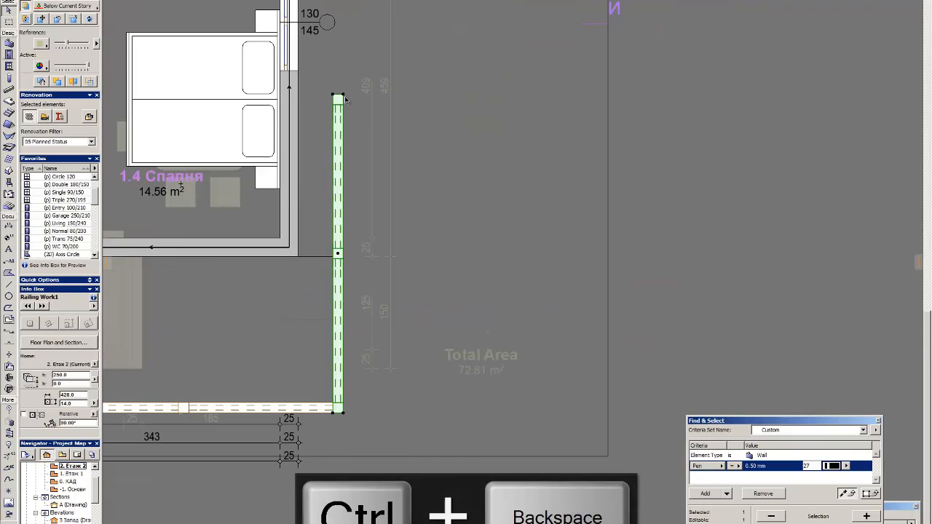
pyautogui.click(334, 94)
pyautogui.click(334, 256)
pyautogui.press('Escape')
# Step: Mirror a copy of the east railing onto the terrace's north edge and shorten it to the house corner
pyautogui.click(336, 259)
pyautogui.hotkey('ctrl', 'shift', 'm')
pyautogui.click(343, 256)
pyautogui.click(333, 267)
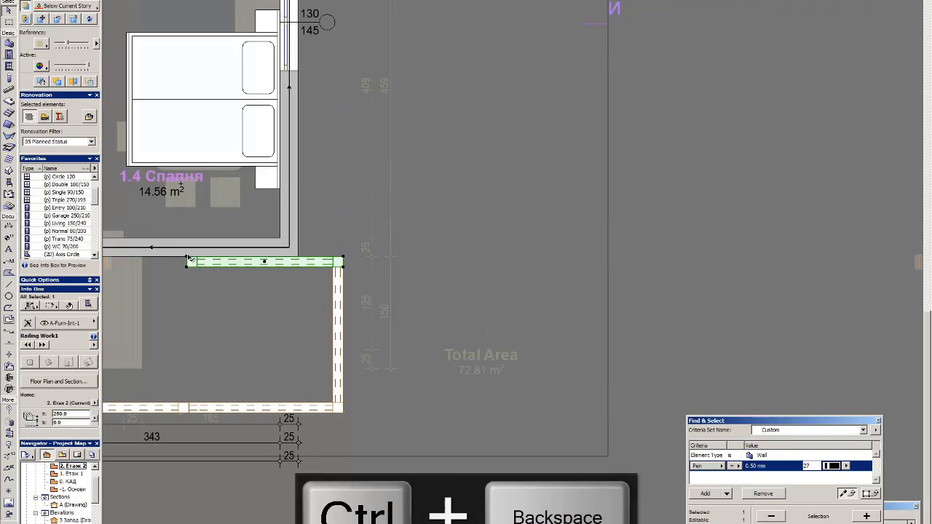
pyautogui.click(187, 256)
pyautogui.click(298, 257)
# Step: Remove the east end post from the short north railing in its object settings
pyautogui.hotkey('ctrl', 't')
pyautogui.click(622, 318)
pyautogui.press('Return')
pyautogui.press('Escape')
pyautogui.scroll(3, 342, 275)
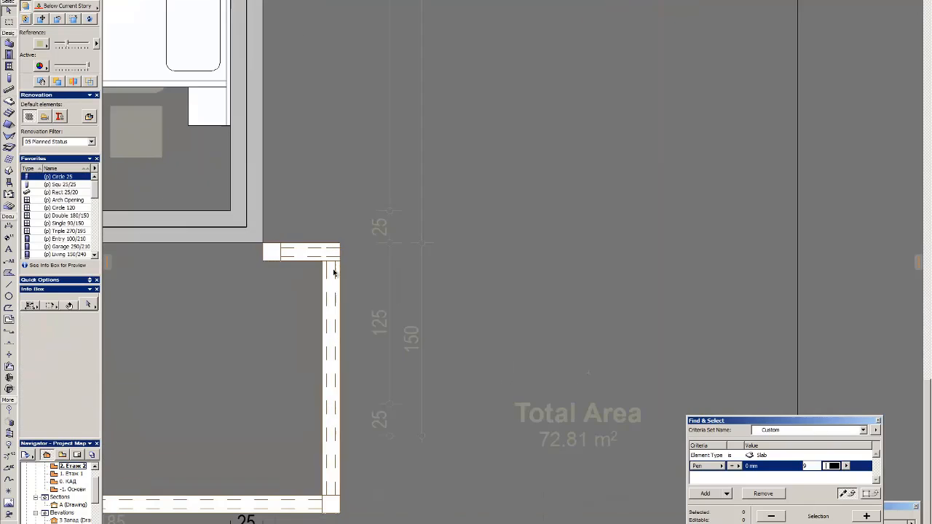
pyautogui.click(332, 269)
pyautogui.press('Escape')
# Step: Adjust the post settings of the south railing where it meets the east railing
pyautogui.scroll(-3, 305, 355)
pyautogui.moveTo(304, 357); pyautogui.dragTo(338, 284, button='middle')
pyautogui.scroll(3, 337, 284)
pyautogui.click(382, 448)
pyautogui.moveTo(395, 387); pyautogui.dragTo(482, 300, button='middle')
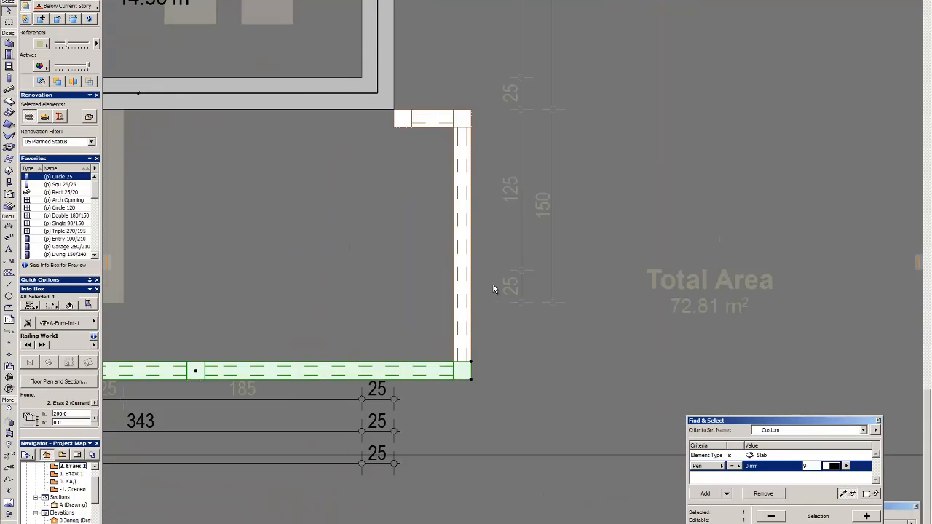
pyautogui.press('Escape')
pyautogui.click(433, 368)
pyautogui.hotkey('ctrl', 't')
pyautogui.press('Return')
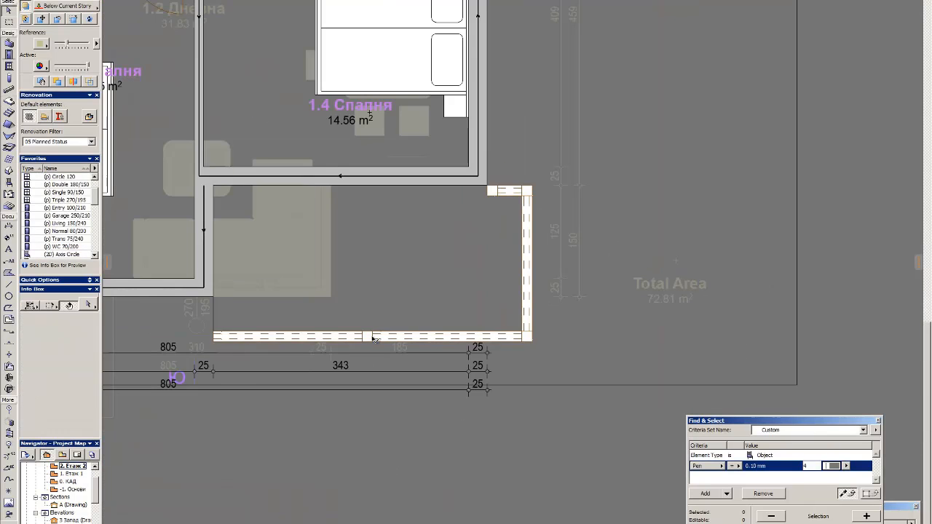
# Step: Place a copy of the short north railing near the terrace's southwest corner and rotate it 90°
pyautogui.hotkey('ctrl', 'BackSpace')
pyautogui.click(488, 194)
pyautogui.click(487, 195)
pyautogui.click(220, 321)
pyautogui.hotkey('alt', 'BackSpace')
pyautogui.click(221, 321)
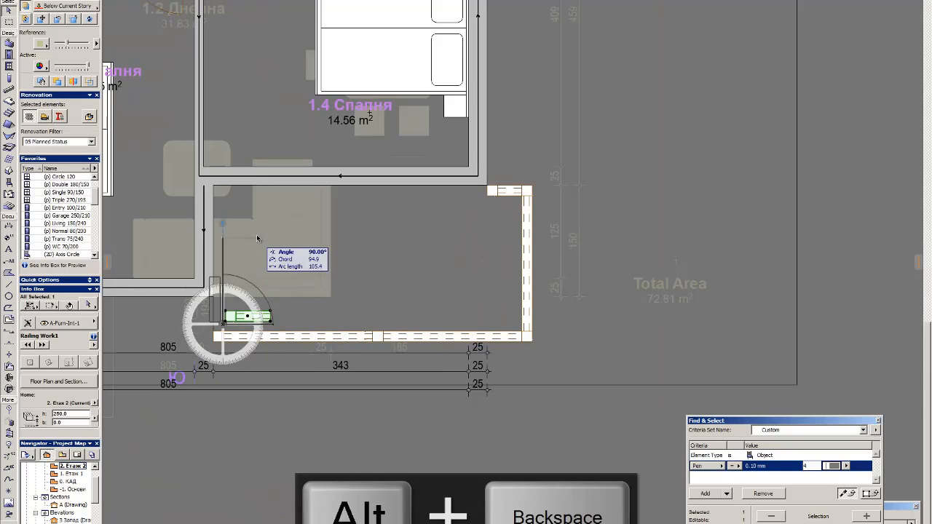
pyautogui.click(221, 236)
# Step: Fit the short railing into the terrace's southwest corner and mirror it so its post stands at the house wall
pyautogui.scroll(3, 192, 341)
pyautogui.click(230, 300)
pyautogui.click(237, 341)
pyautogui.press('Escape')
pyautogui.click(259, 247)
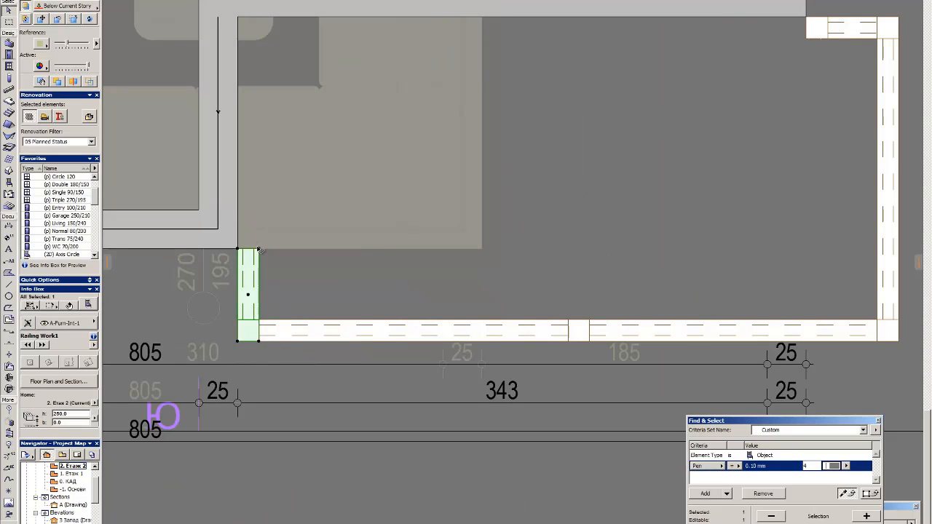
pyautogui.hotkey('ctrl', 'BackSpace')
pyautogui.click(248, 294)
pyautogui.click(259, 294)
pyautogui.press('Escape')
pyautogui.scroll(-3, 300, 235)
pyautogui.scroll(2, 290, 229)
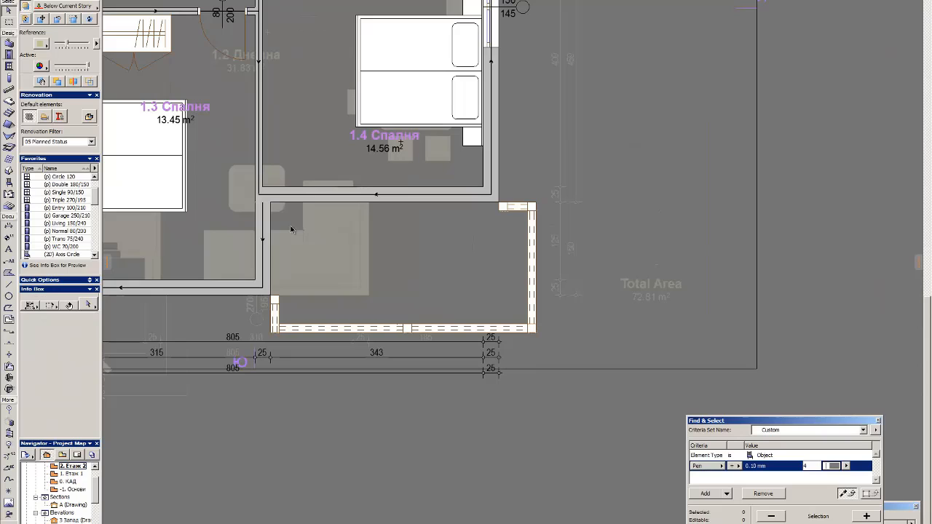
# Step: Trace the terrace slab outline with a polyline and make it a zone boundary
pyautogui.click(10, 309)
pyautogui.keyDown('shift'); pyautogui.click(508, 204); pyautogui.keyUp('shift')
pyautogui.scroll(-2, 52, 398)
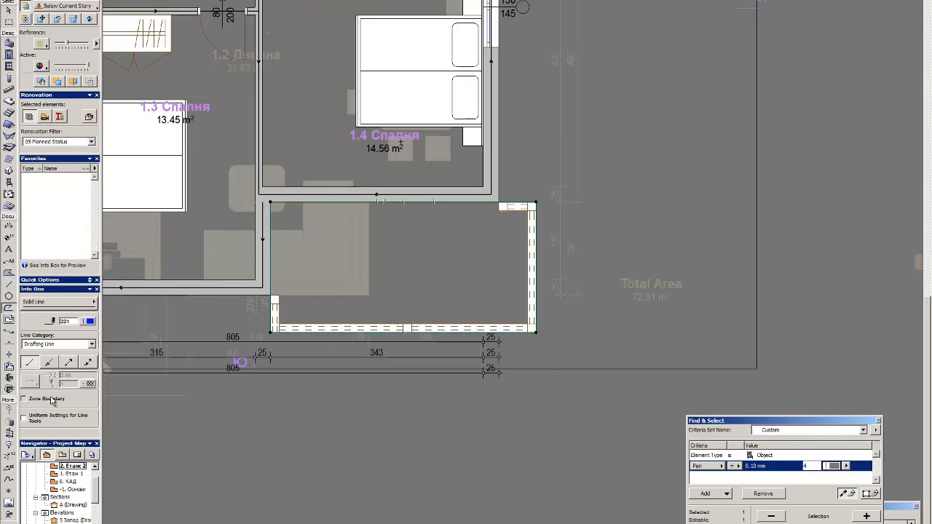
pyautogui.click(46, 397)
pyautogui.press('Escape')
# Step: Create a zone on the terrace using the 1.4 Спалня zone's settings and name it Веранда
pyautogui.click(385, 138)
pyautogui.keyDown('alt'); pyautogui.click(385, 138); pyautogui.keyUp('alt')
pyautogui.click(391, 255)
pyautogui.press('Escape')
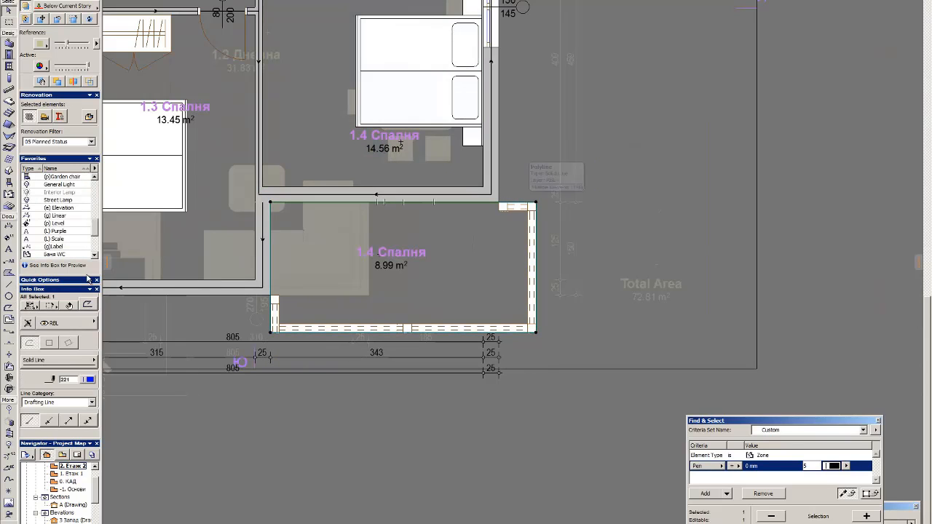
pyautogui.click(343, 265)
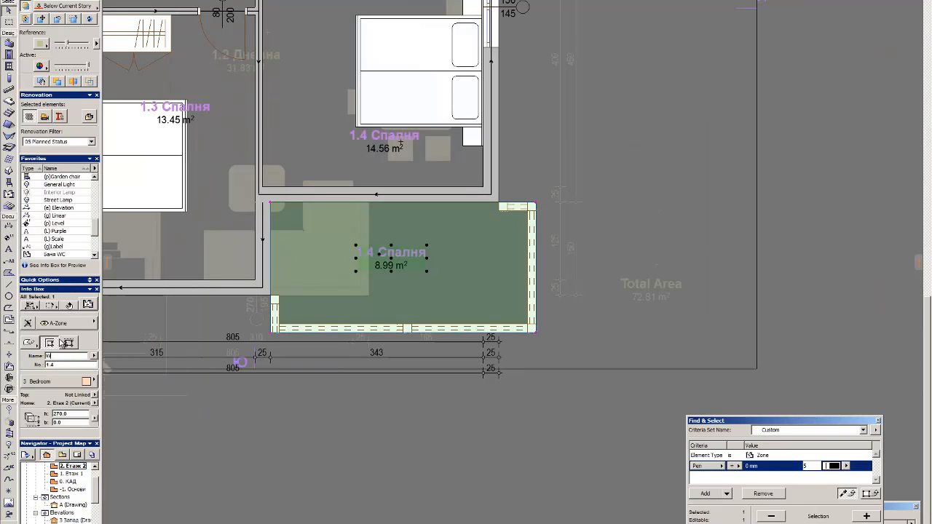
pyautogui.write('Веранда')
pyautogui.press('Return')
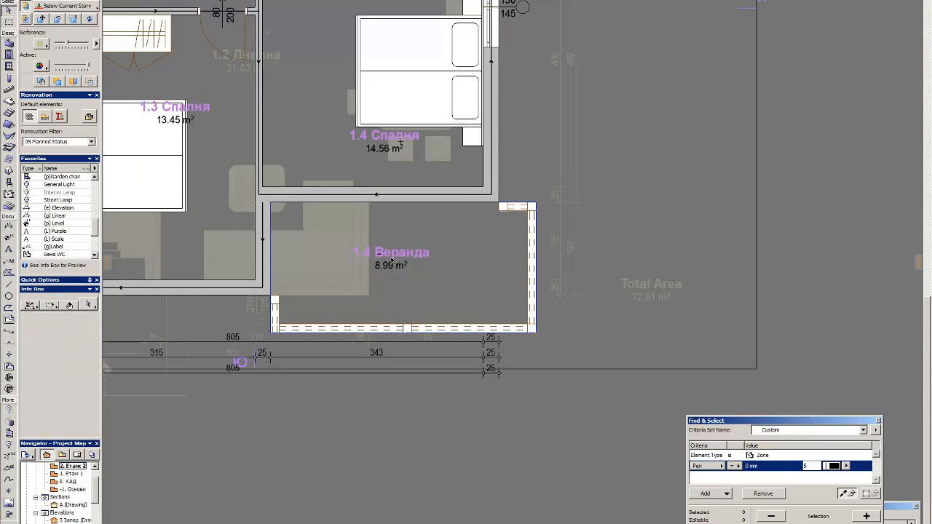
# Step: Change the zone category of the Веранда zone
pyautogui.click(82, 382)
pyautogui.click(131, 411)
pyautogui.scroll(-3, 36, 402)
pyautogui.click(34, 401)
pyautogui.press('Escape')
# Step: Add 80/200 doors between the veranda and the two adjoining bedrooms, with both doors opening into the bedrooms
pyautogui.scroll(-3, 477, 243)
pyautogui.moveTo(476, 243); pyautogui.dragTo(514, 313, button='middle')
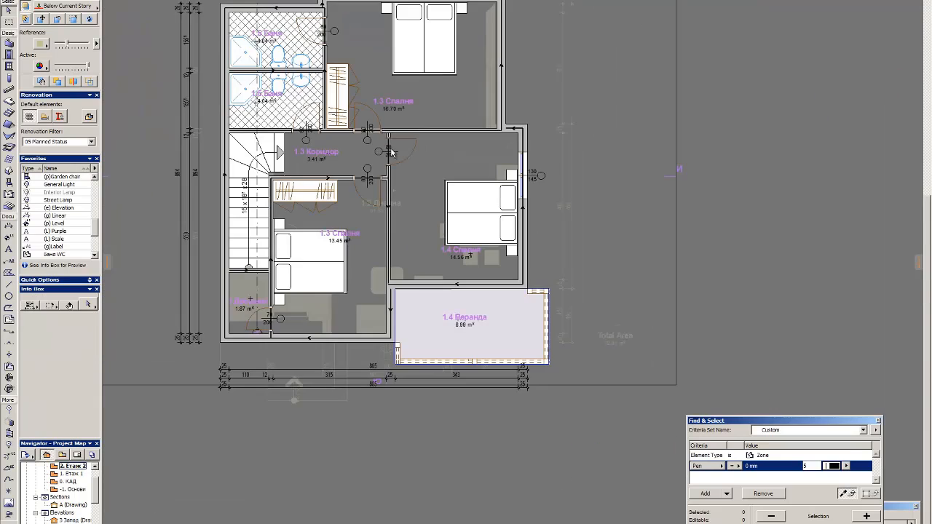
pyautogui.keyDown('alt'); pyautogui.click(389, 150); pyautogui.keyUp('alt')
pyautogui.scroll(2, 421, 301)
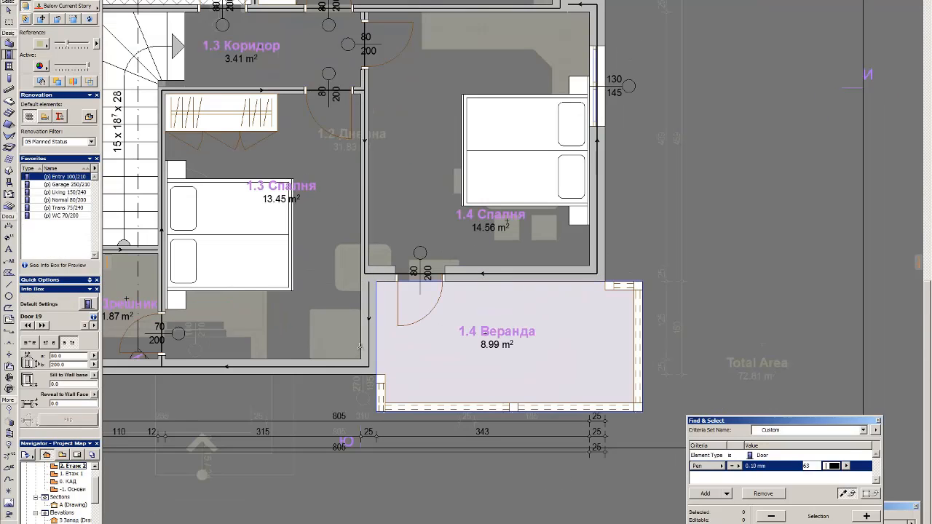
pyautogui.keyDown('shift'); pyautogui.click(420, 274); pyautogui.keyUp('shift')
pyautogui.press('Delete')
pyautogui.click(424, 274)
pyautogui.click(385, 259)
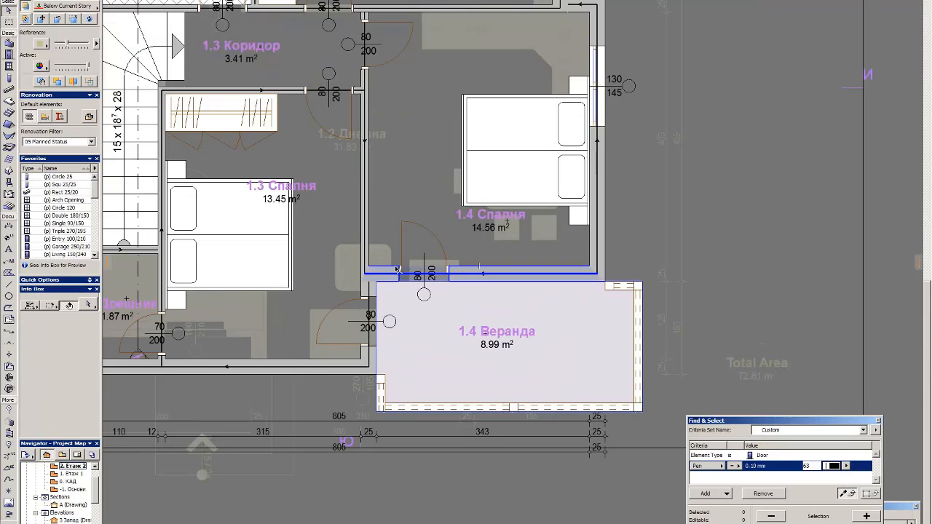
# Step: Move the 1.4 Спалня veranda door west toward the wall corner and apply the Trans 75/240 favorite to it
pyautogui.keyDown('shift'); pyautogui.click(409, 270); pyautogui.keyUp('shift')
pyautogui.hotkey('ctrl', 'd')
pyautogui.click(399, 282)
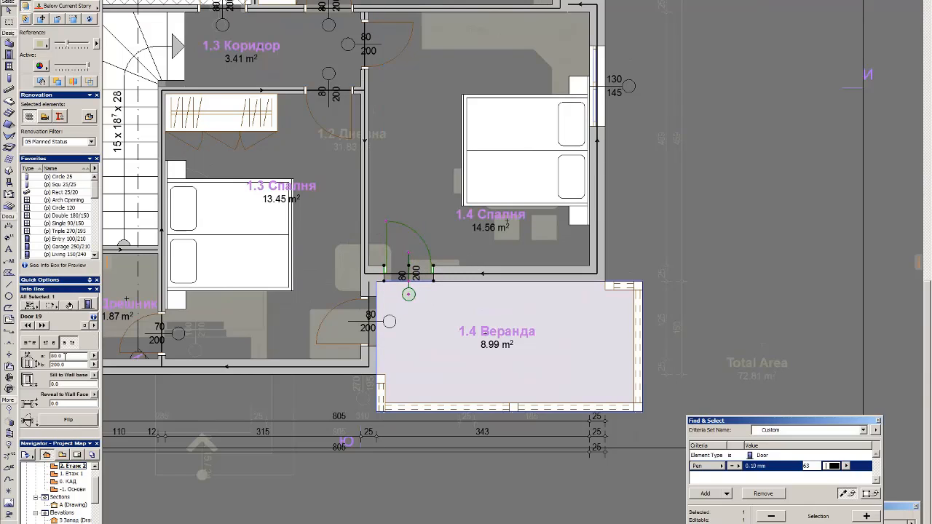
pyautogui.doubleClick(75, 208)
pyautogui.press('Escape')
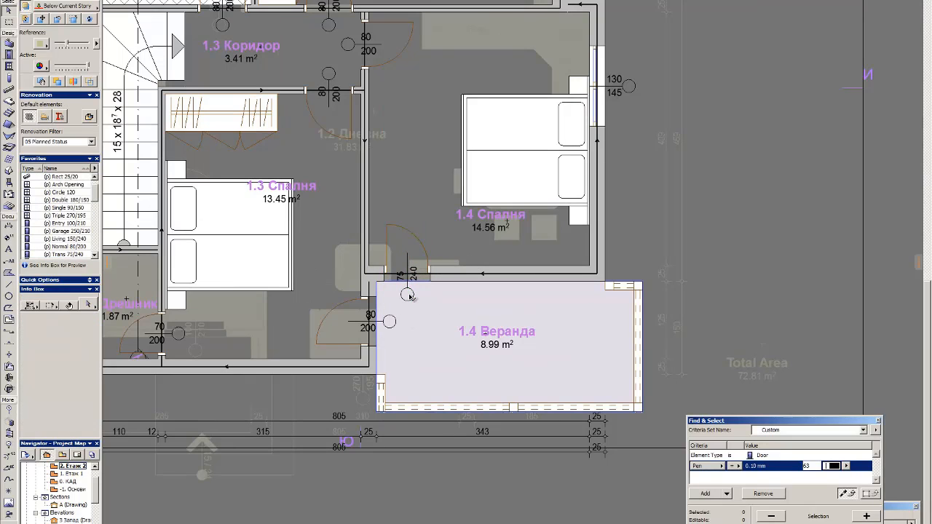
# Step: Shift the 1.4 Спалня door slightly farther west, apply its 75/240 settings to the other veranda door, and move that door south
pyautogui.click(407, 294)
pyautogui.hotkey('ctrl', 'd')
pyautogui.click(383, 282)
pyautogui.click(380, 282)
pyautogui.press('Escape')
pyautogui.click(404, 293)
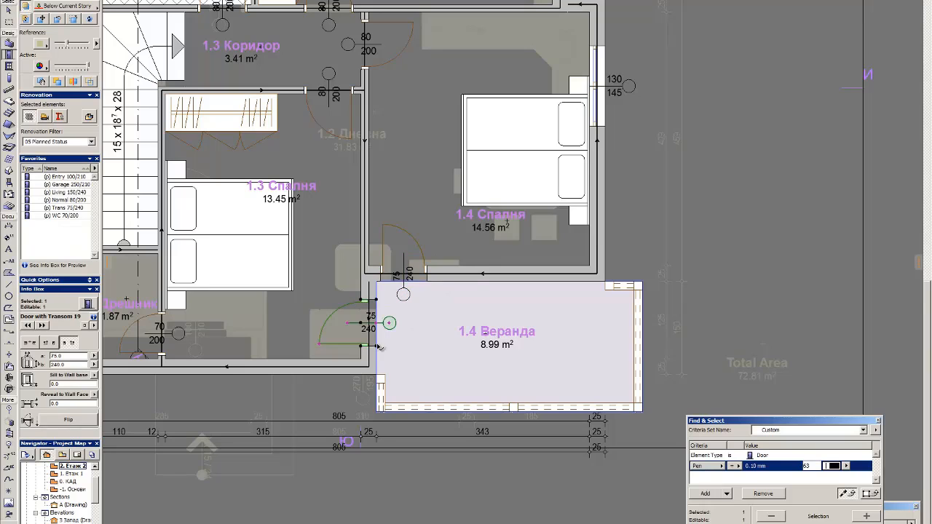
pyautogui.press('Escape')
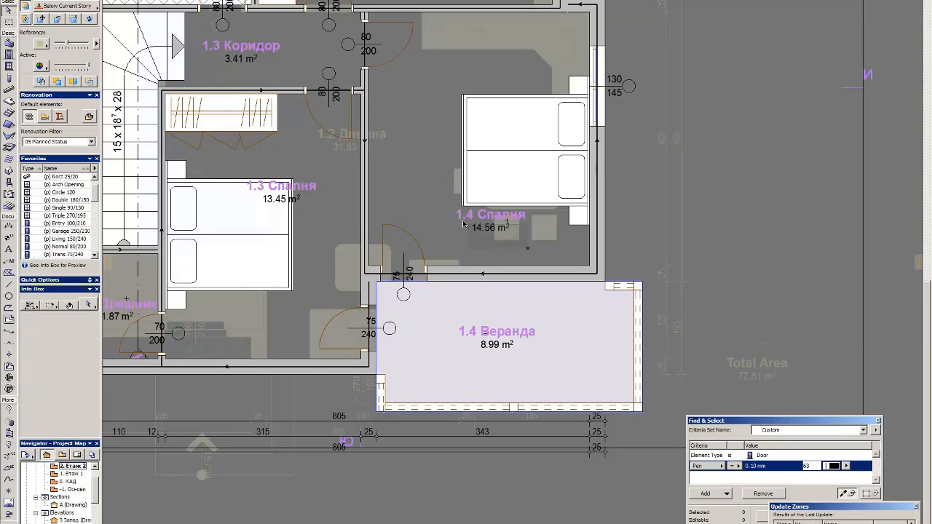
# Step: Isolate the railings' layer and transfer the veranda railings to the A-Wall-Ext layer
pyautogui.keyDown('shift'); pyautogui.click(636, 293); pyautogui.keyUp('shift')
pyautogui.hotkey('ctrl', 'shift', 'l')
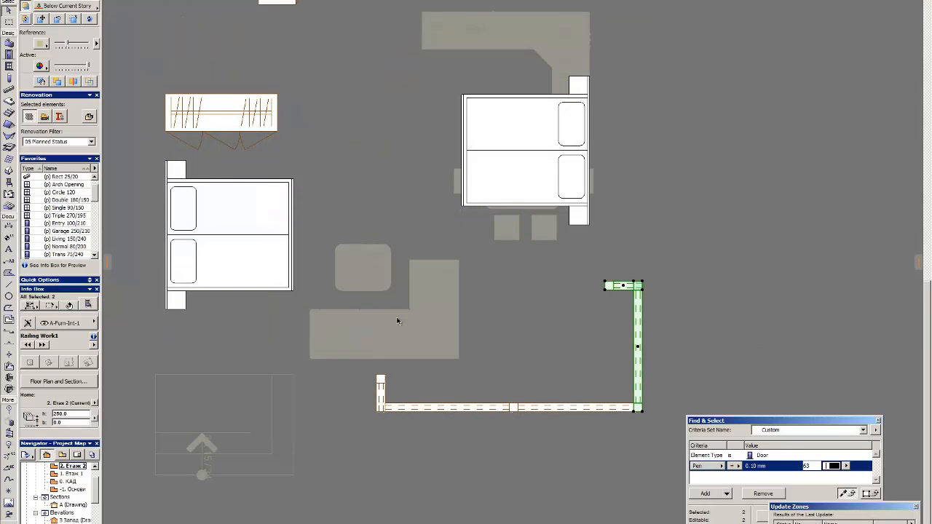
pyautogui.keyDown('shift'); pyautogui.click(501, 408); pyautogui.keyUp('shift')
pyautogui.click(64, 323)
pyautogui.click(175, 362)
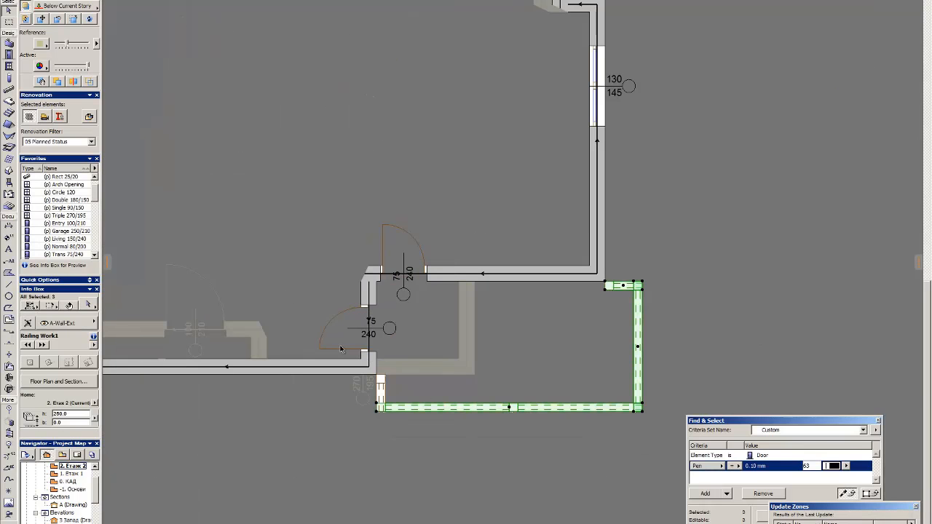
# Step: Copy the veranda railings to the first story at the same position
pyautogui.hotkey('ctrl', 'c')
pyautogui.hotkey('ctrl', 'Down')
pyautogui.hotkey('ctrl', 'v')
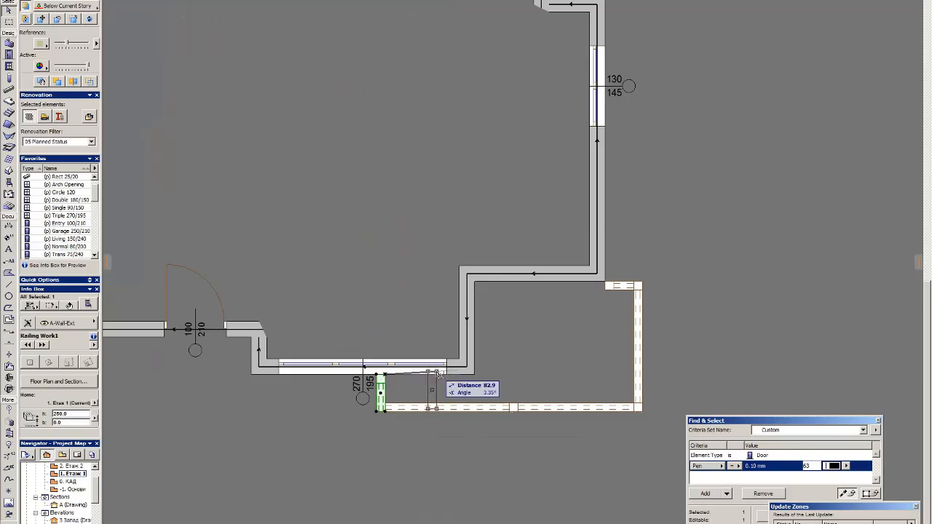
# Step: Delete the short west railing on the first story and shorten the south railing to the bay's southeast corner
pyautogui.press('Delete')
pyautogui.click(376, 403)
pyautogui.click(377, 403)
pyautogui.click(474, 374)
pyautogui.click(518, 353)
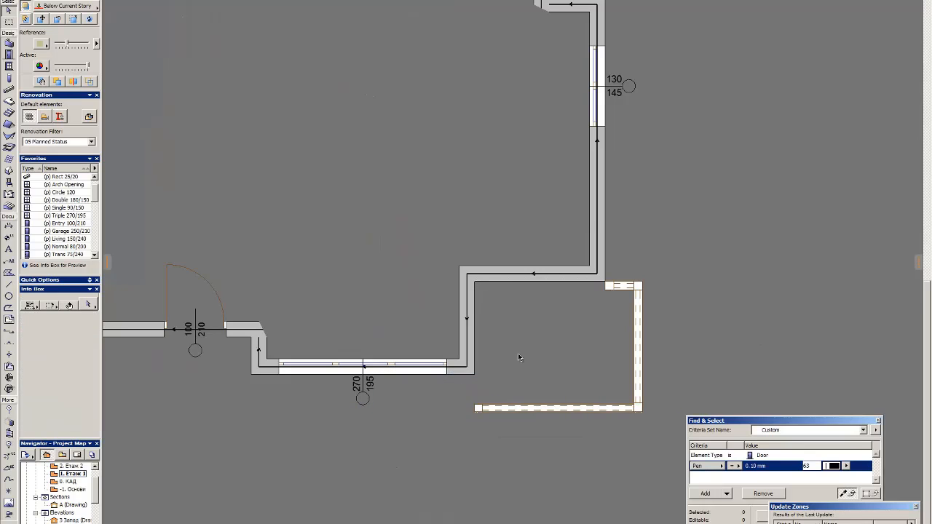
# Step: Undo the shortening of the first-story south railing and move the full-length railing farther south
pyautogui.hotkey('ctrl', 'z')
pyautogui.scroll(-1, 426, 270)
pyautogui.scroll(4, 354, 343)
pyautogui.hotkey('ctrl', 'd')
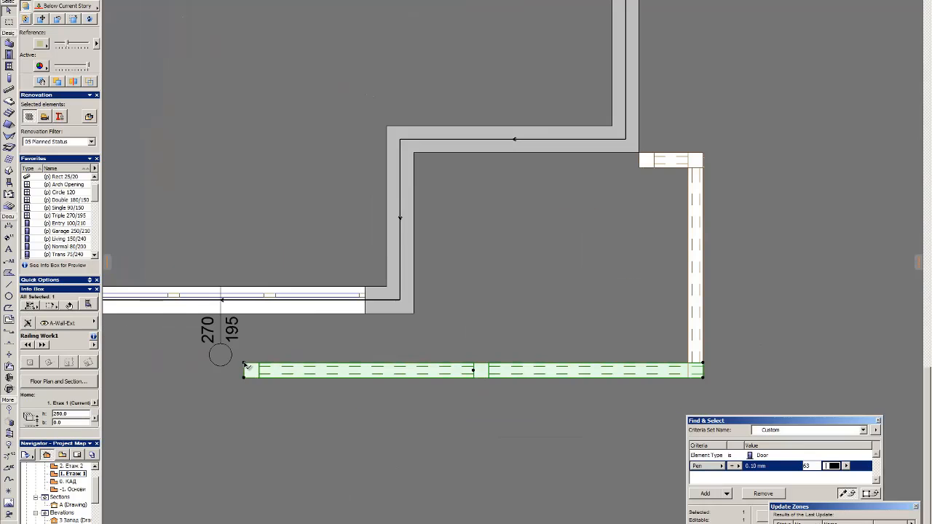
pyautogui.click(244, 363)
pyautogui.click(414, 314)
pyautogui.hotkey('ctrl', 'd')
pyautogui.click(476, 255)
pyautogui.press('Return')
pyautogui.scroll(-4, 502, 217)
pyautogui.click(599, 295)
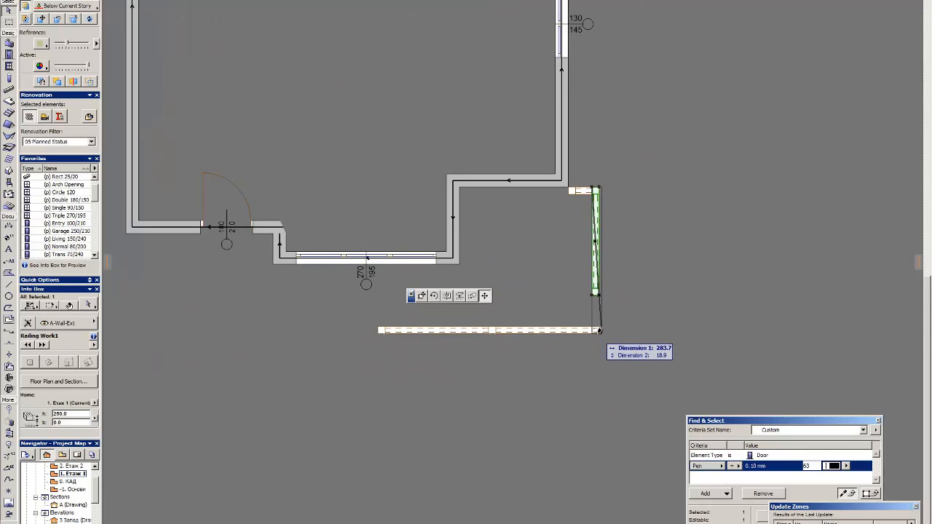
pyautogui.click(599, 334)
pyautogui.hotkey('ctrl', 'z')
# Step: Stretch the first-story east railing south until it meets the corner of the moved south railing
pyautogui.scroll(3, 613, 295)
pyautogui.click(591, 294)
pyautogui.click(592, 361)
pyautogui.click(565, 293)
pyautogui.scroll(-2, 565, 292)
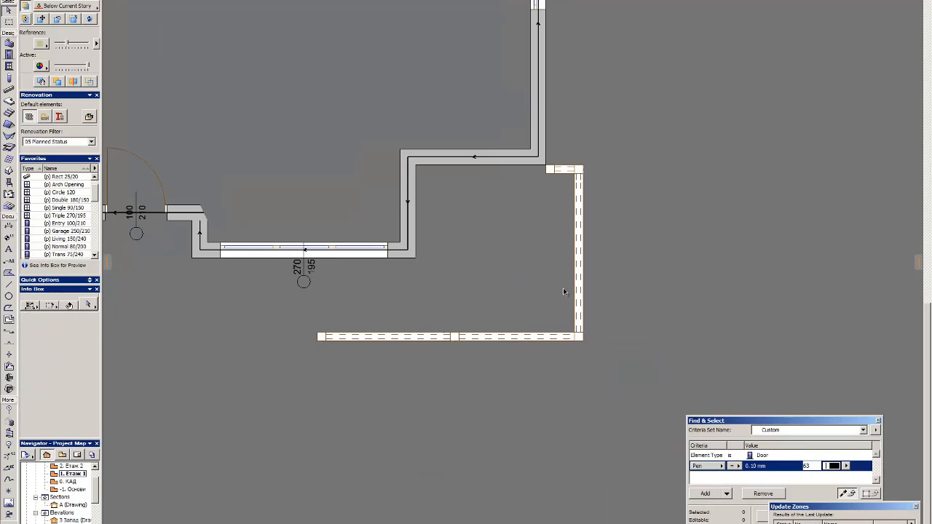
# Step: Move the second-story veranda's south railing down so it aligns with the first-story south railing
pyautogui.hotkey('ctrl', 'Up')
pyautogui.moveTo(309, 270); pyautogui.dragTo(599, 304)
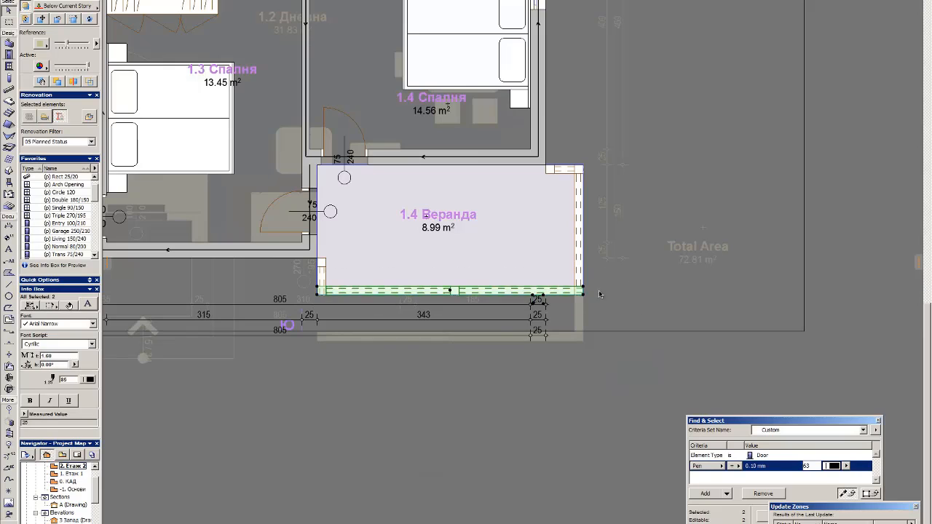
pyautogui.click(583, 341)
# Step: Stretch the second-story veranda's east and west railings south to meet the relocated south railing
pyautogui.click(583, 294)
pyautogui.click(583, 295)
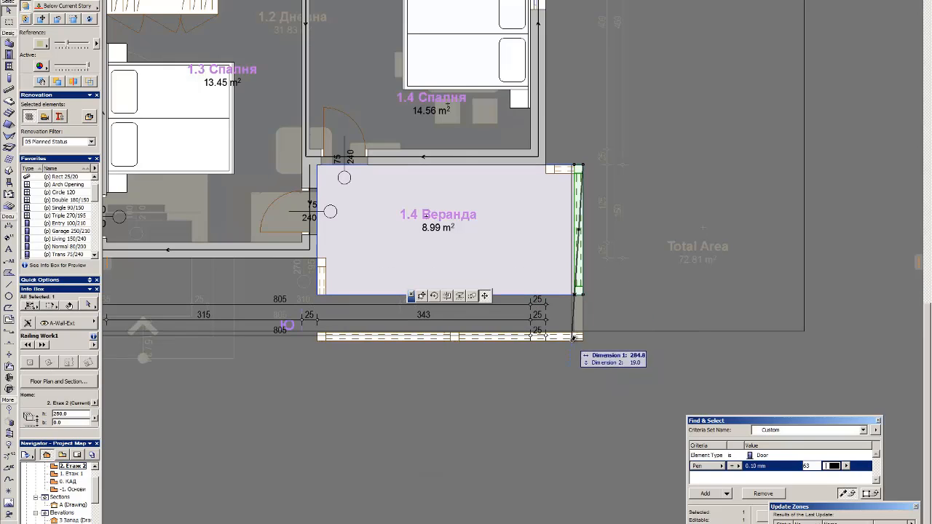
pyautogui.click(578, 339)
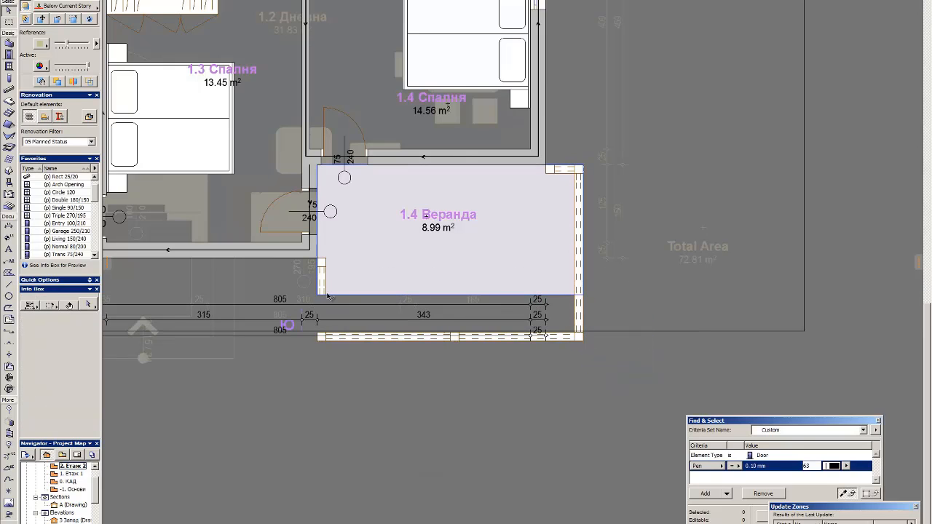
pyautogui.click(322, 284)
pyautogui.click(323, 294)
pyautogui.click(321, 337)
# Step: Offset the veranda slab's south edge outward to the outer side of the south railing
pyautogui.click(353, 295)
pyautogui.click(354, 295)
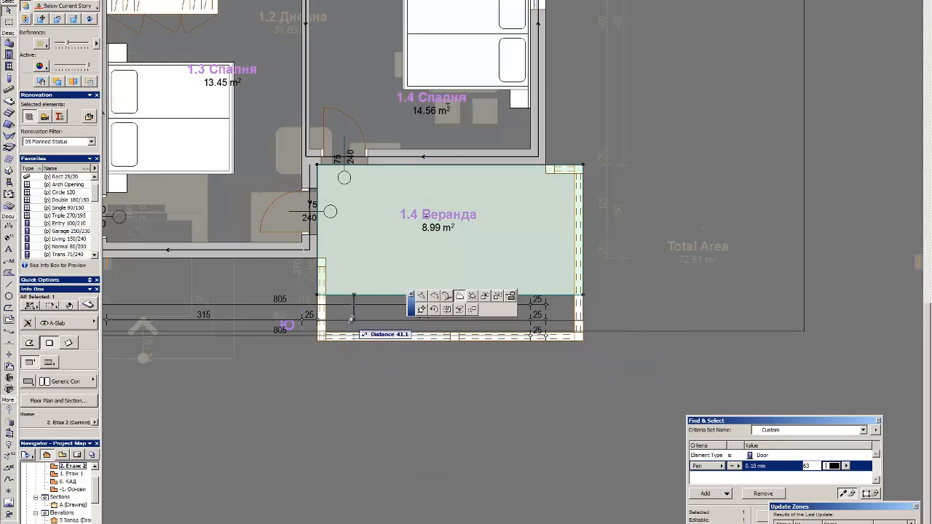
pyautogui.click(355, 340)
pyautogui.press('Escape')
pyautogui.click(475, 239)
pyautogui.press('Escape')
# Step: Offset the south edge of the veranda's blue outline to the outer side of the south railing
pyautogui.click(416, 295)
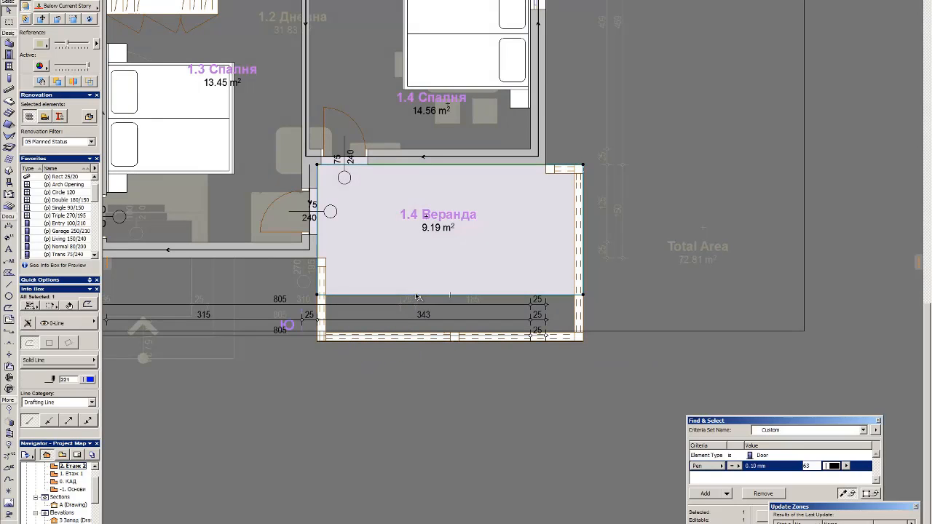
pyautogui.click(415, 295)
pyautogui.click(415, 339)
pyautogui.press('Escape')
pyautogui.click(500, 243)
pyautogui.press('Escape')
# Step: Examine the house and its veranda side in the 3D view
pyautogui.scroll(-4, 598, 163)
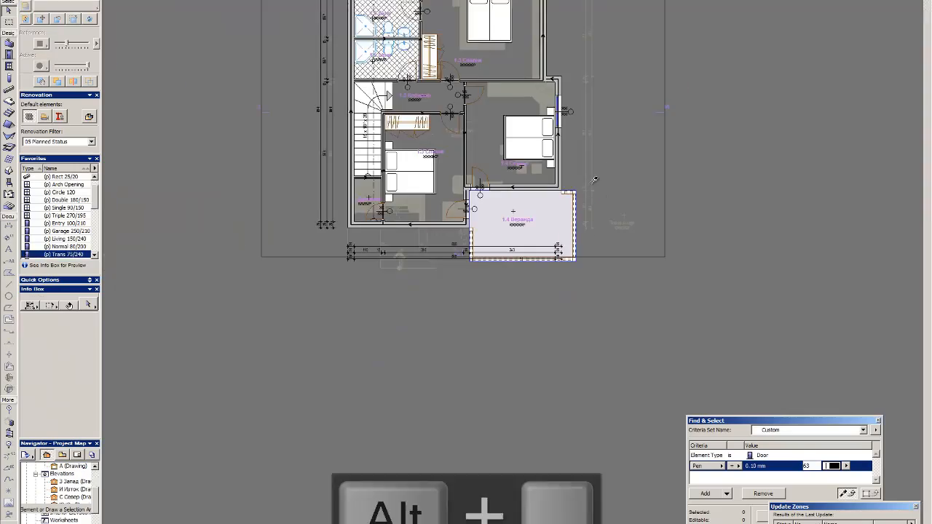
pyautogui.press('F3')
pyautogui.scroll(-4, 510, 265)
pyautogui.keyDown('shift'); pyautogui.moveTo(510, 265); pyautogui.dragTo(516, 267, button='middle'); pyautogui.keyUp('shift')
pyautogui.click(518, 263)
pyautogui.press('Escape')
pyautogui.scroll(5, 423, 256)
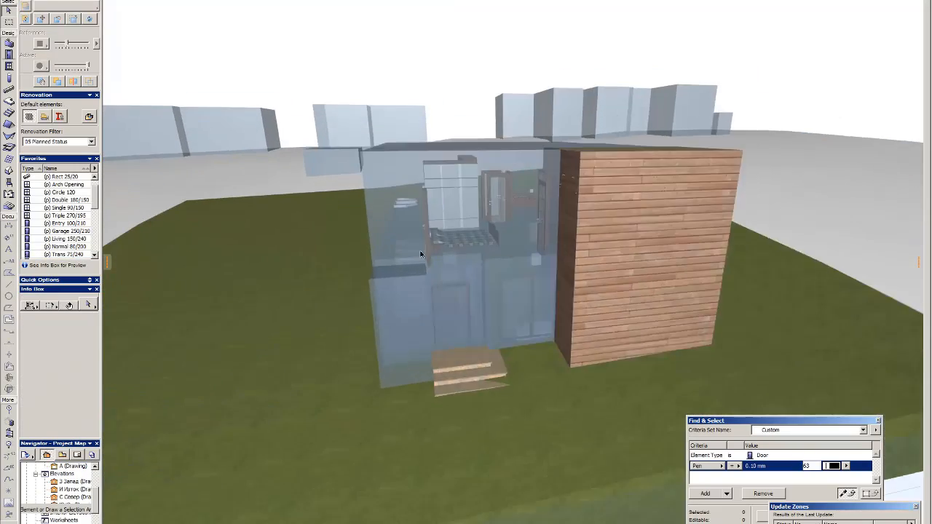
pyautogui.click(473, 206)
pyautogui.press('Escape')
# Step: Select all slabs and isolate them in the 3D view
pyautogui.press('F2')
pyautogui.click(518, 218)
pyautogui.hotkey('ctrl', '`')
pyautogui.press('Escape')
pyautogui.press('F3')
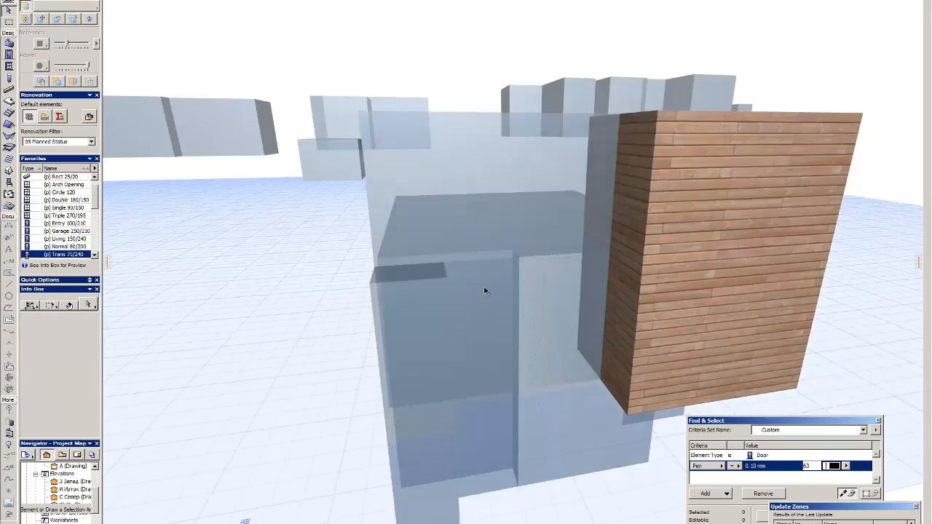
pyautogui.scroll(-4, 487, 291)
pyautogui.keyDown('shift'); pyautogui.moveTo(487, 291); pyautogui.dragTo(551, 246, button='middle'); pyautogui.keyUp('shift')
pyautogui.scroll(-3, 551, 246)
pyautogui.click(8, 21)
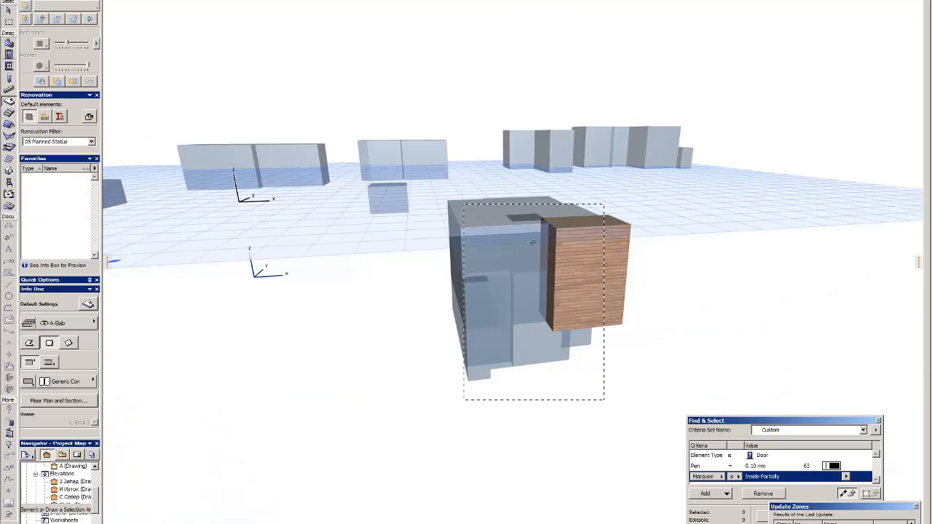
pyautogui.hotkey('ctrl', 'a')
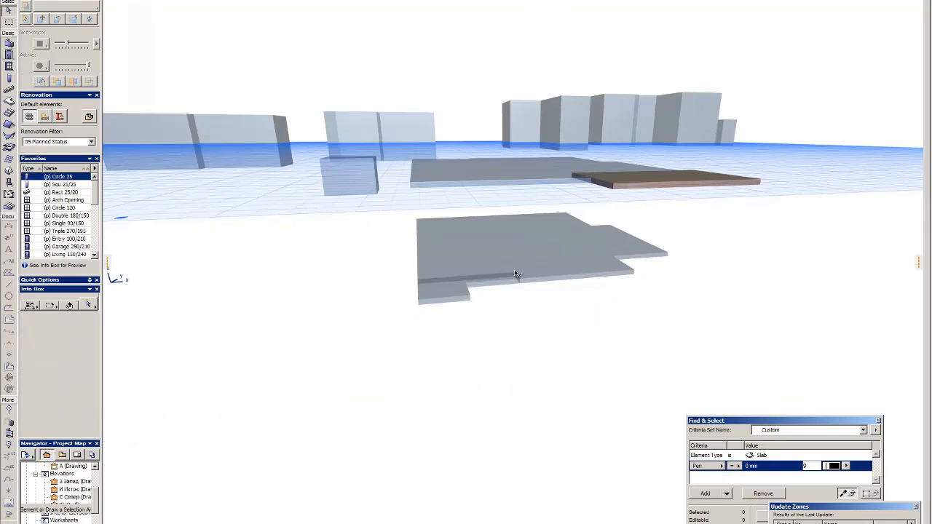
# Step: Lower the bottom floor slabs vertically and shift the upper slabs slightly down
pyautogui.click(435, 256)
pyautogui.keyDown('shift'); pyautogui.moveTo(510, 291); pyautogui.dragTo(510, 320, button='middle'); pyautogui.keyUp('shift')
pyautogui.click(708, 250)
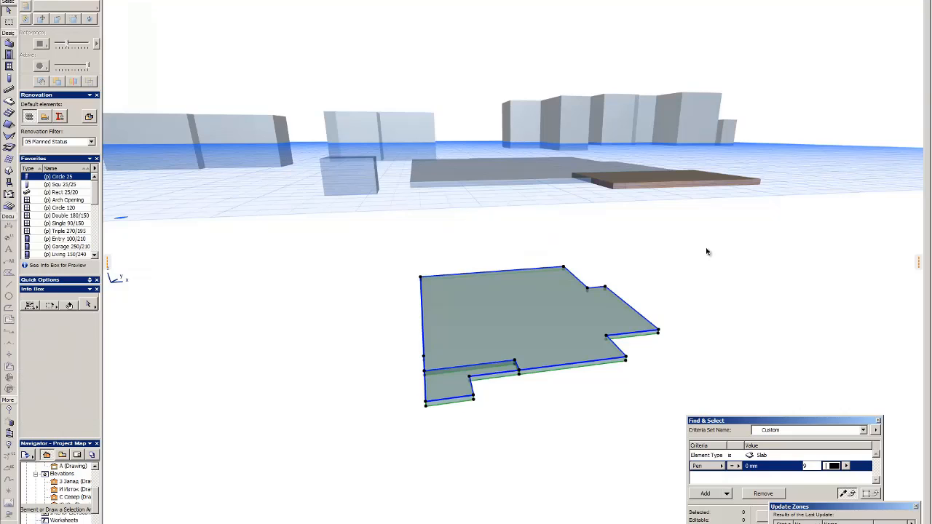
pyautogui.moveTo(707, 249); pyautogui.dragTo(502, 175)
pyautogui.scroll(-2, 71, 381)
pyautogui.press('Escape')
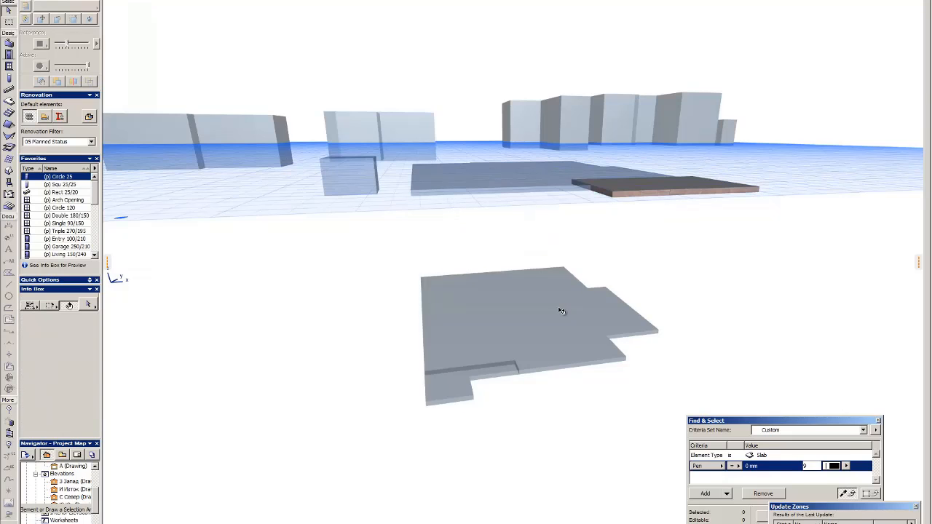
# Step: Unlink the grey floor slabs' surface overrides and assign Tiles - 01 on top, .Face - 2 on the edges and a new bottom surface
pyautogui.keyDown('shift'); pyautogui.click(514, 184); pyautogui.keyUp('shift')
pyautogui.scroll(-3, 66, 362)
pyautogui.click(67, 362)
pyautogui.click(28, 362)
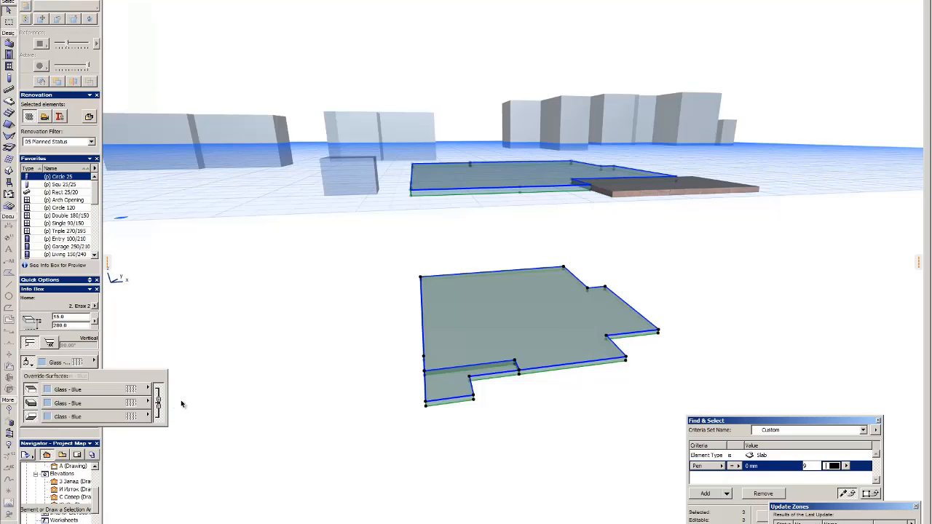
pyautogui.click(159, 402)
pyautogui.click(148, 389)
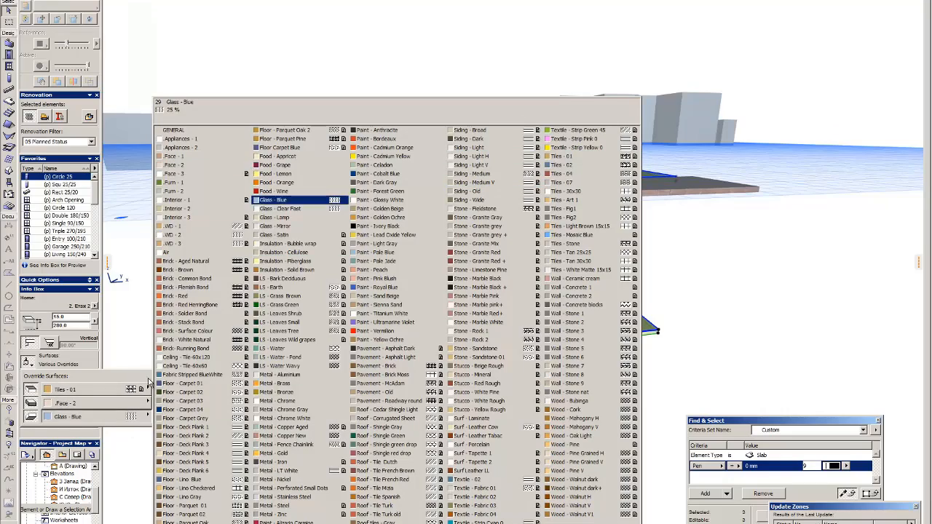
pyautogui.click(217, 170)
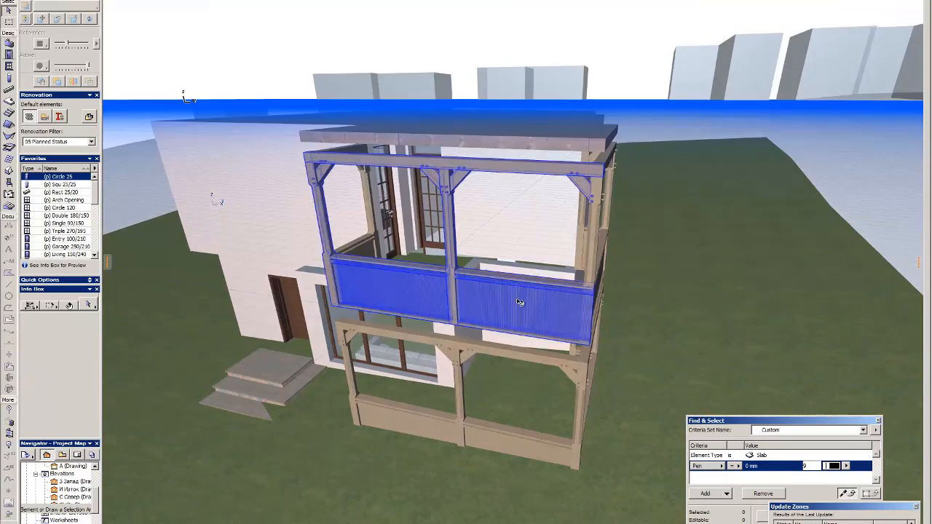
# Step: Show the veranda area in 3D, pick up a railing's settings, and select all objects named Railing Work1 with Find & Select
pyautogui.click(520, 286)
pyautogui.press('F2')
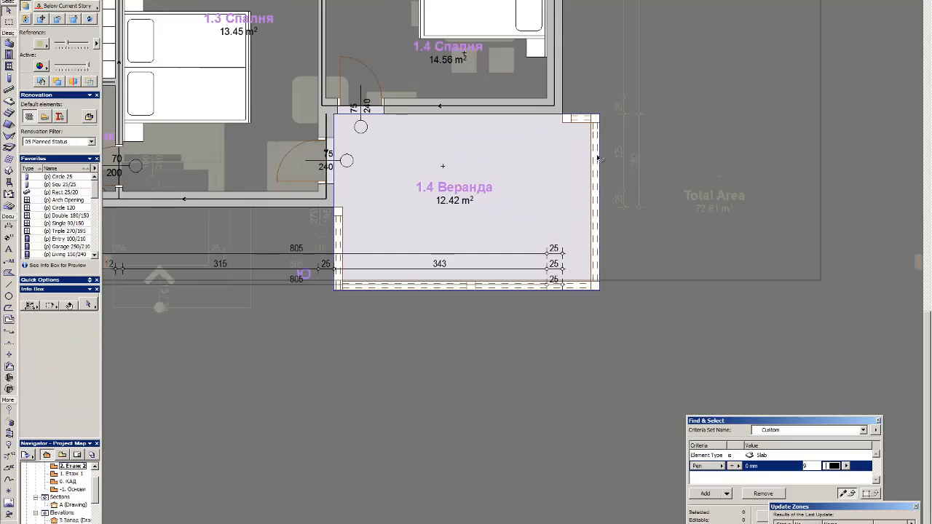
pyautogui.moveTo(527, 85); pyautogui.dragTo(639, 325)
pyautogui.press('F3')
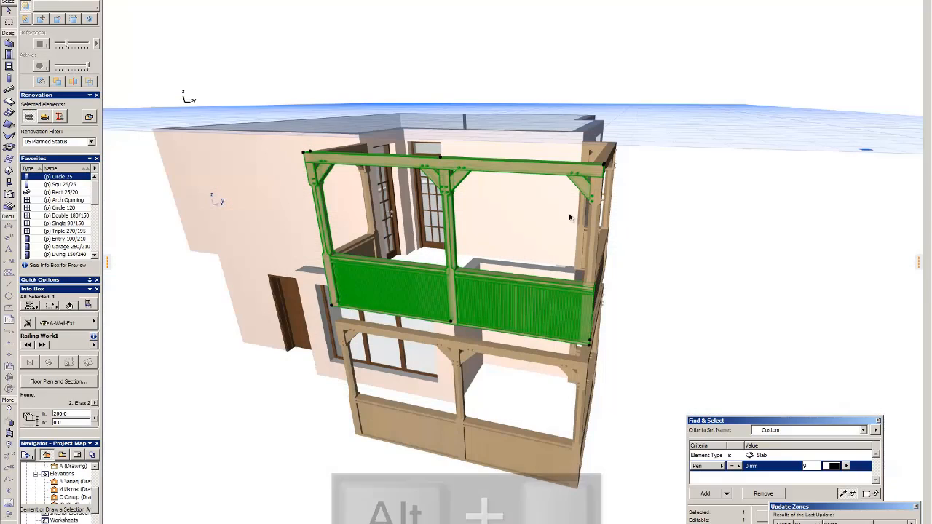
pyautogui.keyDown('alt'); pyautogui.click(573, 216); pyautogui.keyUp('alt')
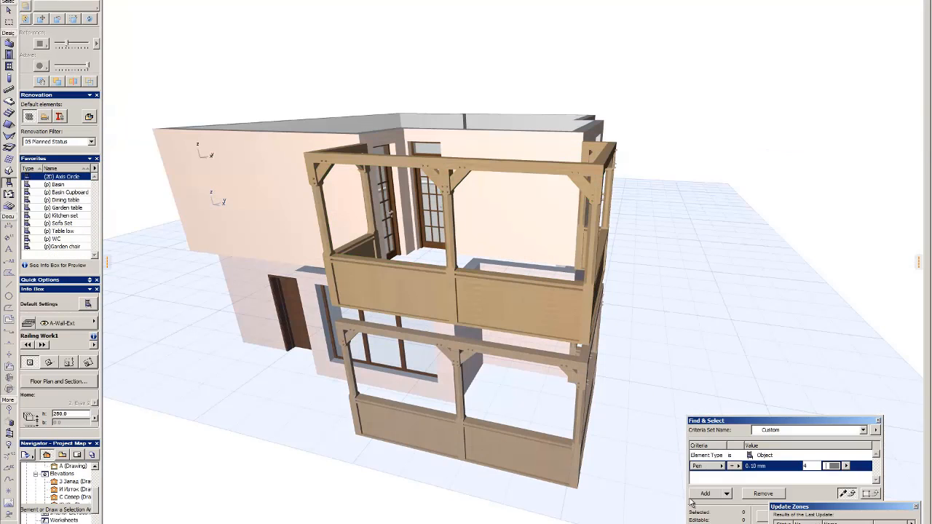
pyautogui.click(710, 478)
pyautogui.click(774, 456)
pyautogui.click(861, 516)
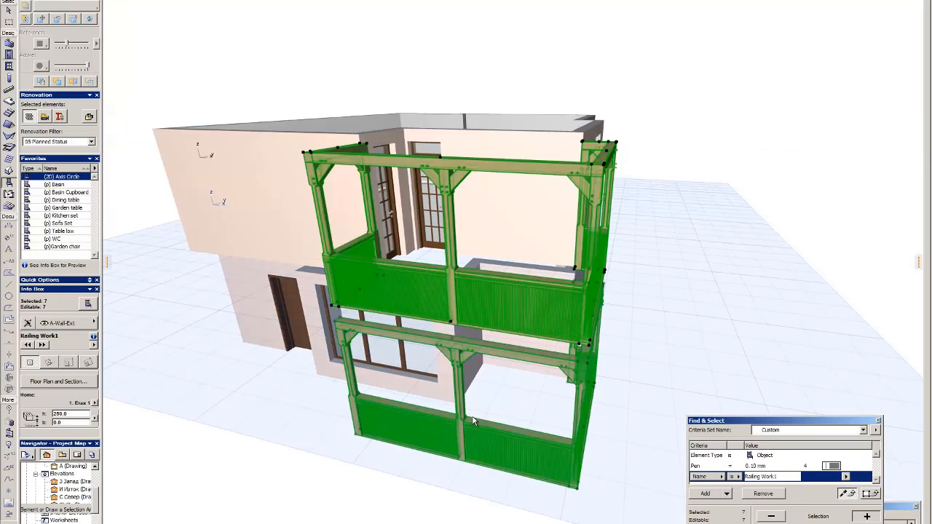
# Step: Choose another panel type in the settings of the selected veranda railings and apply it
pyautogui.hotkey('ctrl', 't')
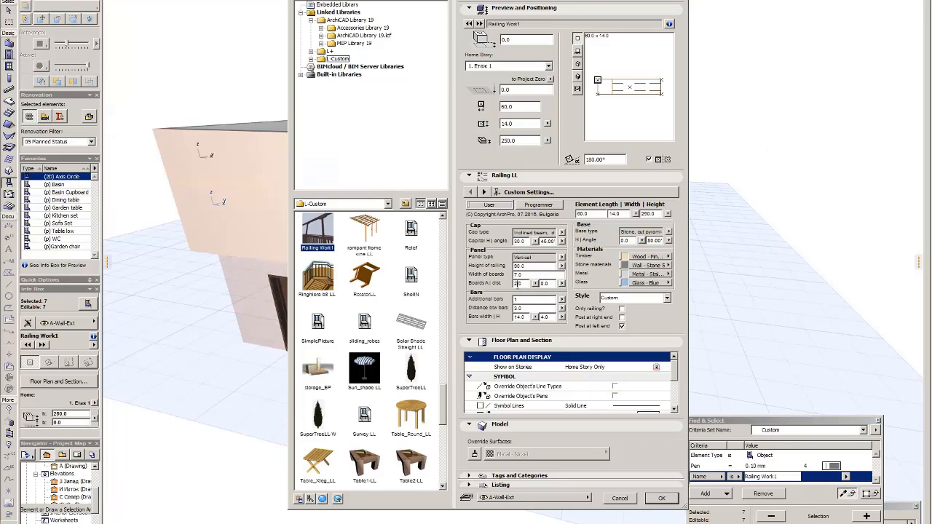
pyautogui.click(561, 258)
pyautogui.click(583, 276)
pyautogui.click(661, 498)
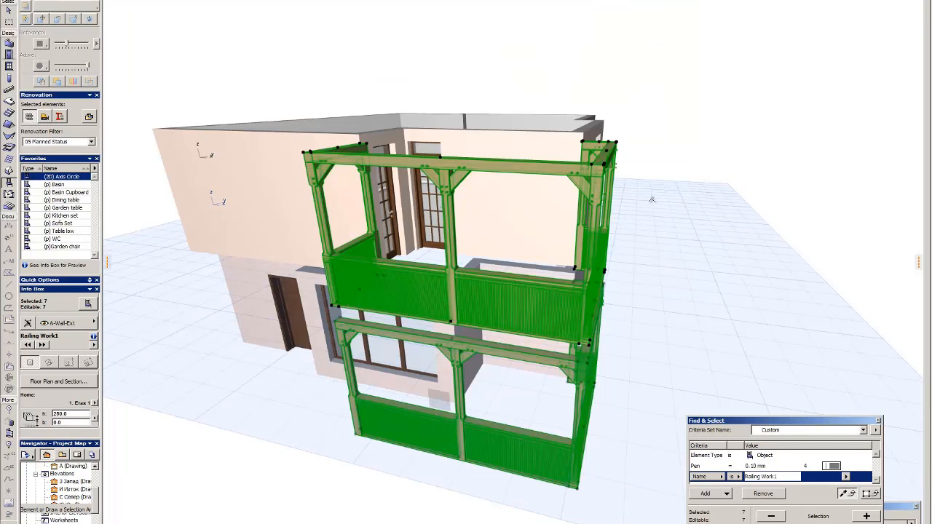